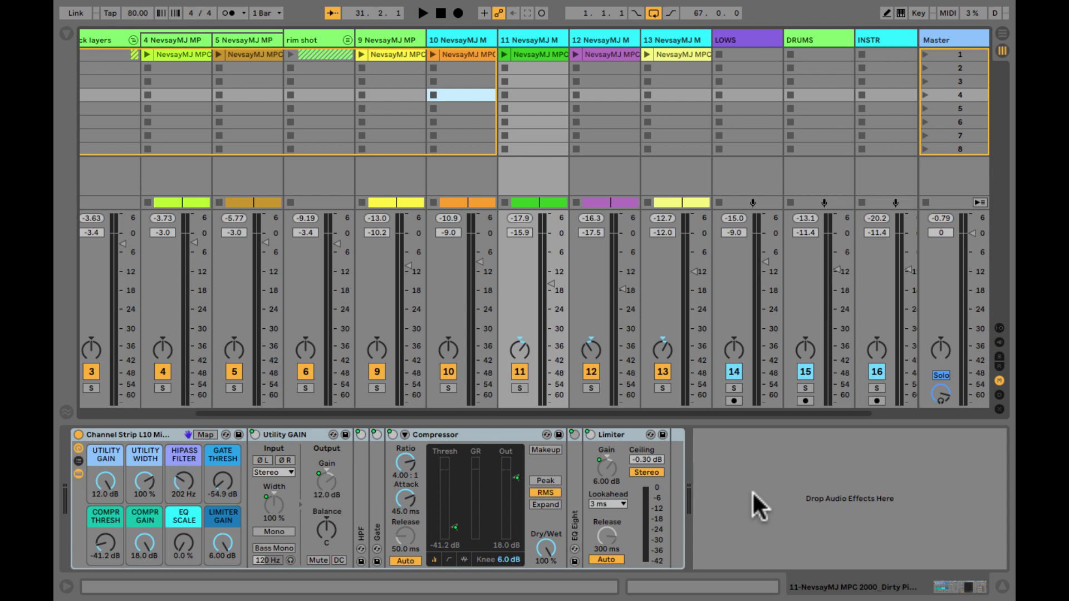
Step: Fold the kick layers group and select the 808 Main Punch Kick track
{"action": "scroll", "coordinate": [598, 120], "scroll_direction": "right", "scroll_amount": 2}
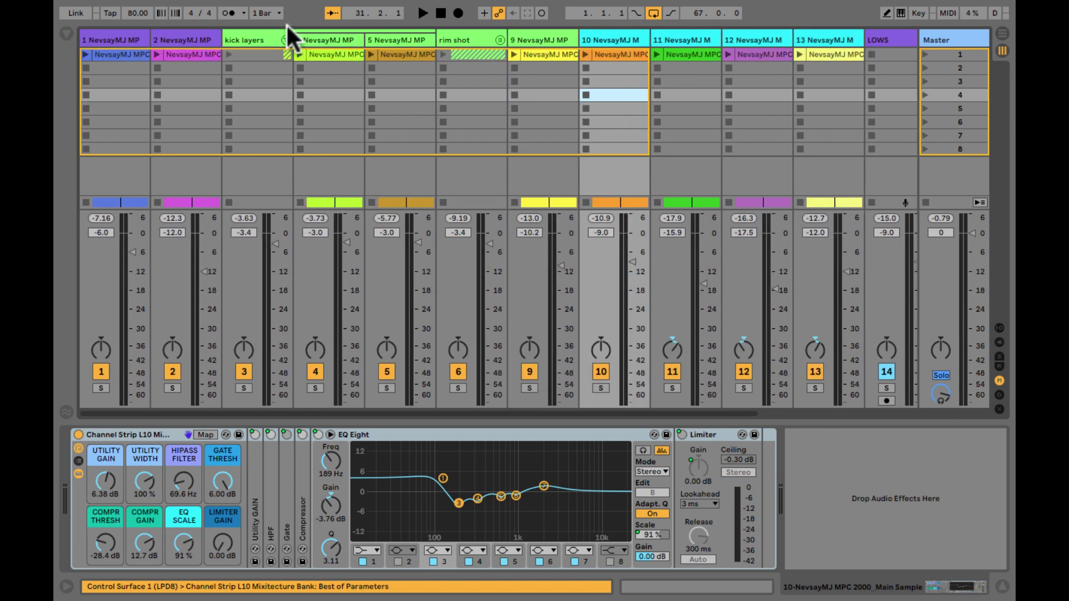
{"action": "left_click", "coordinate": [285, 40]}
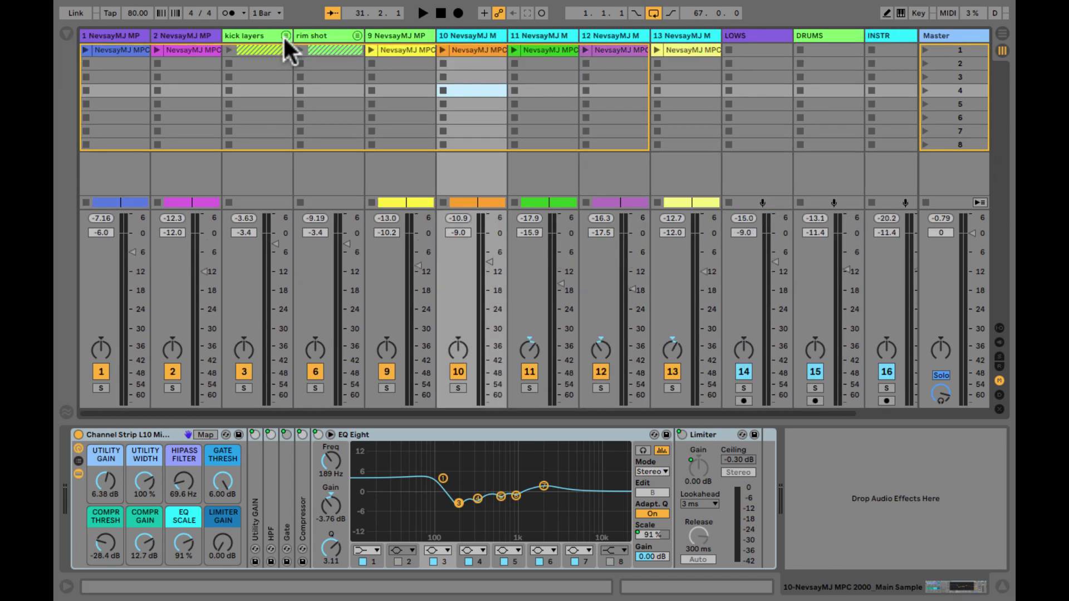
{"action": "left_click", "coordinate": [167, 35]}
{"action": "scroll", "coordinate": [562, 52], "scroll_direction": "right", "scroll_amount": 1}
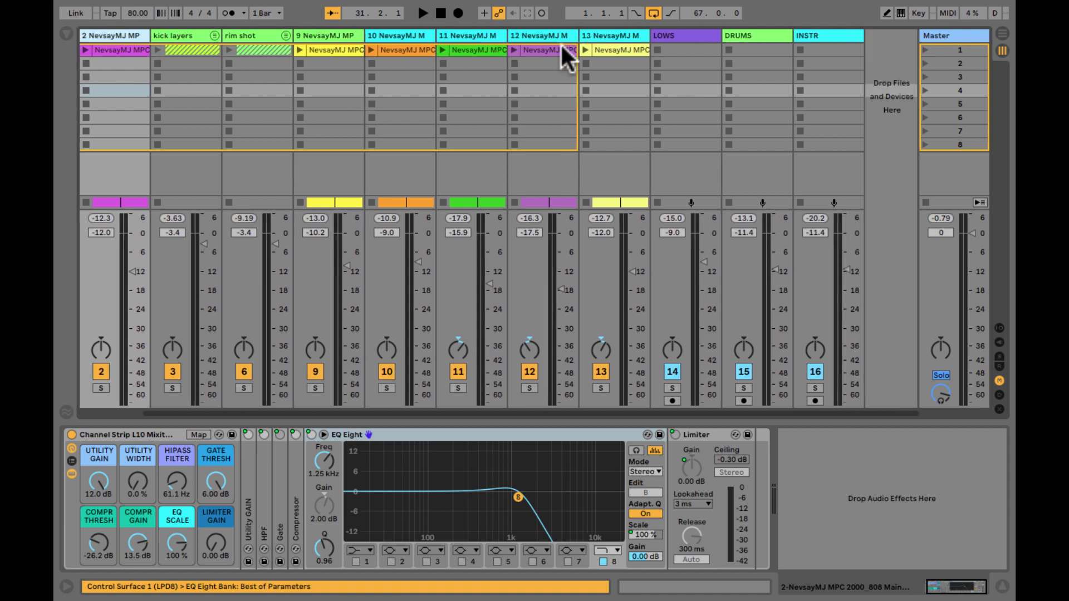
Step: Start playback and switch off the INSTR and DRUMS group tracks to hear the LOWS group alone
{"action": "key", "text": "space"}
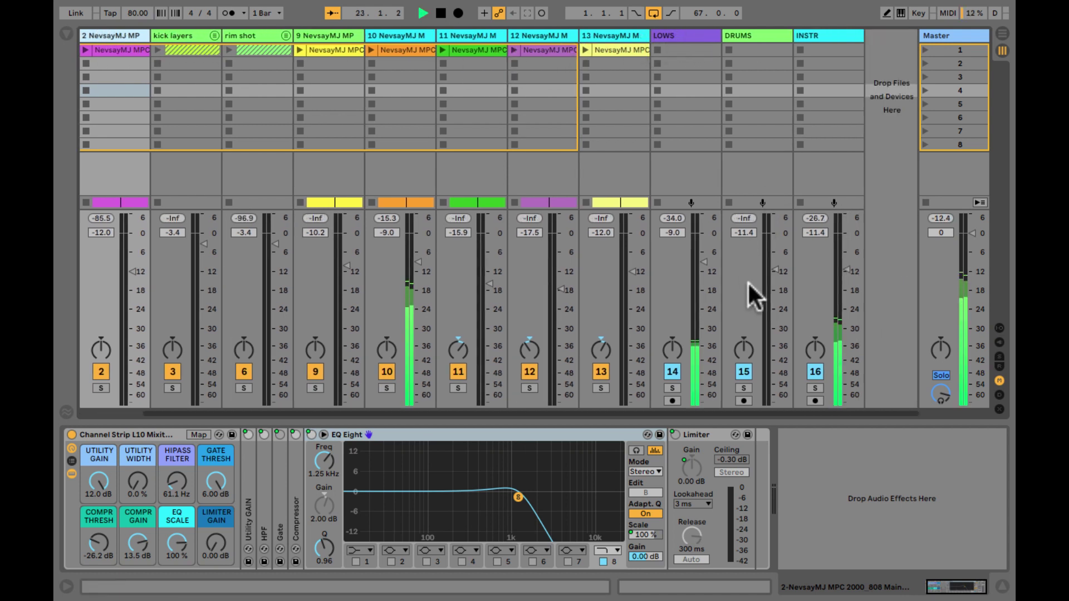
{"action": "left_click", "coordinate": [813, 371]}
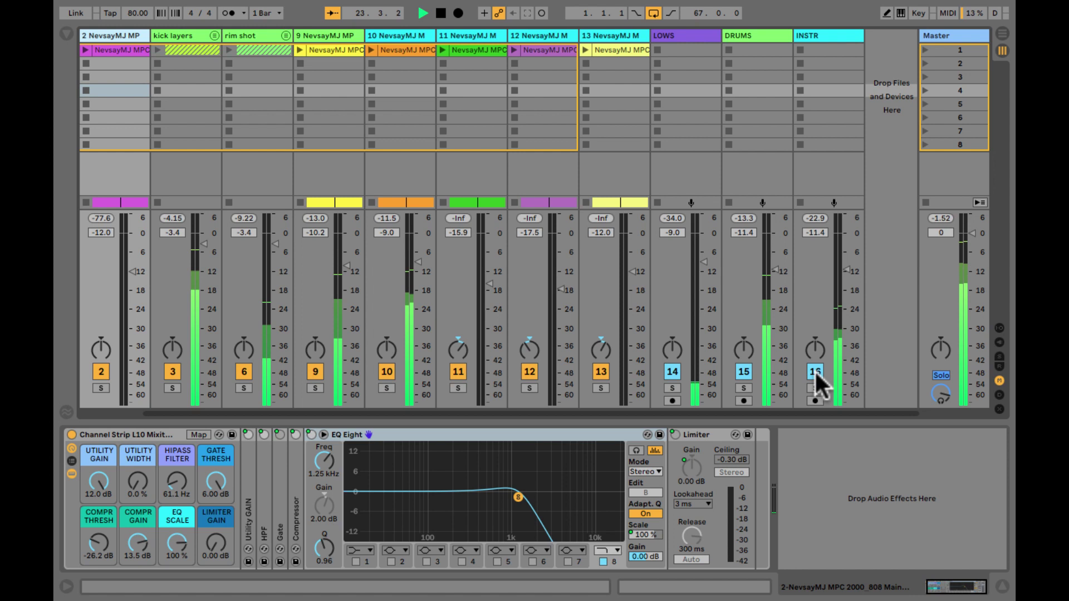
{"action": "left_click", "coordinate": [746, 371]}
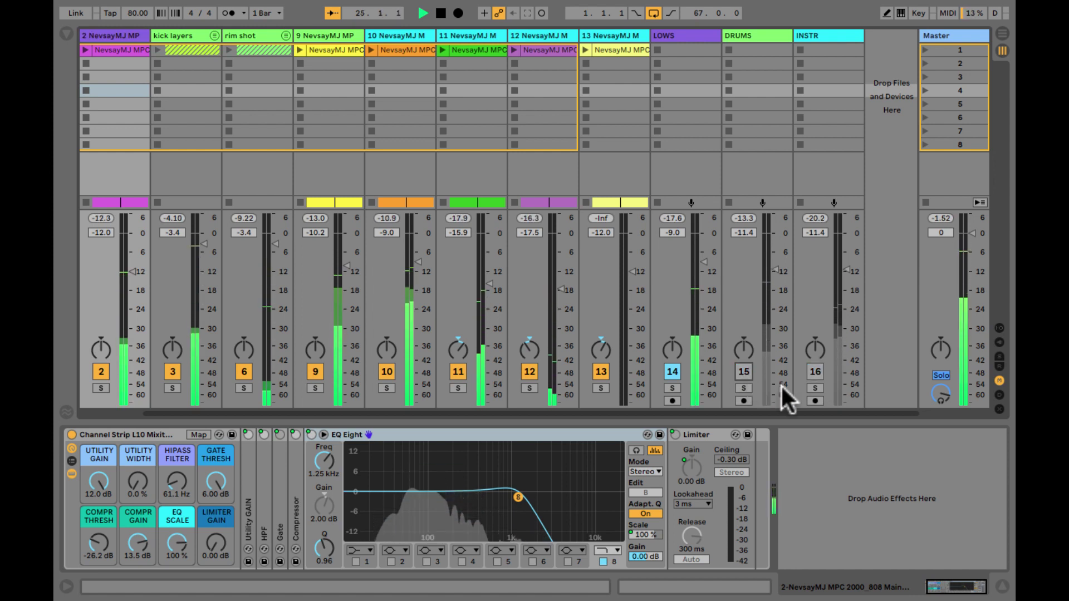
{"action": "left_click", "coordinate": [834, 541]}
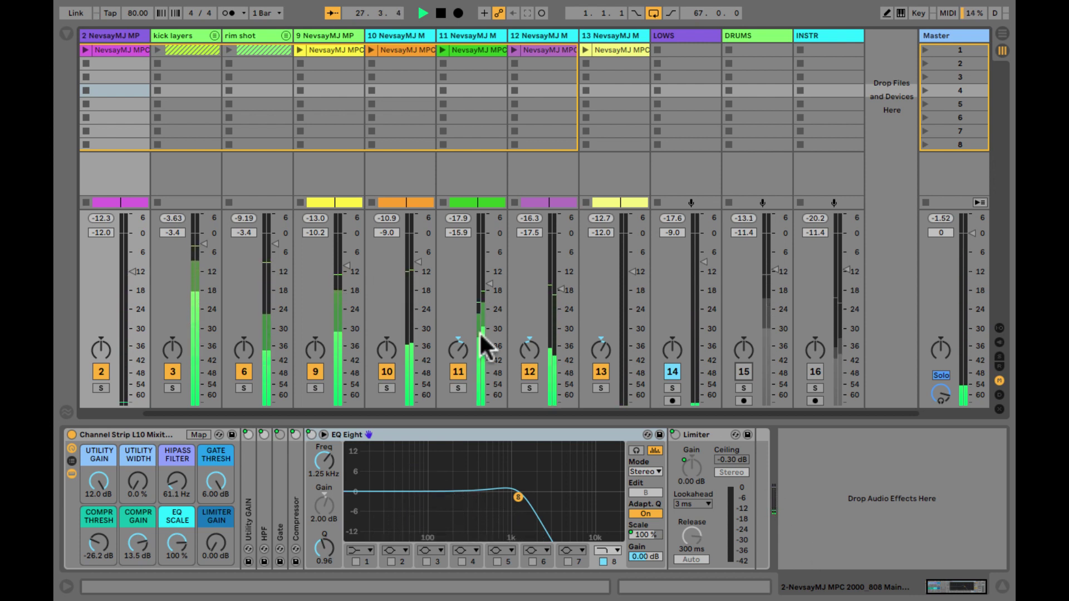
Step: Audition the lows by switching the 808 track off and back on
{"action": "scroll", "coordinate": [471, 333], "scroll_direction": "left", "scroll_amount": 1}
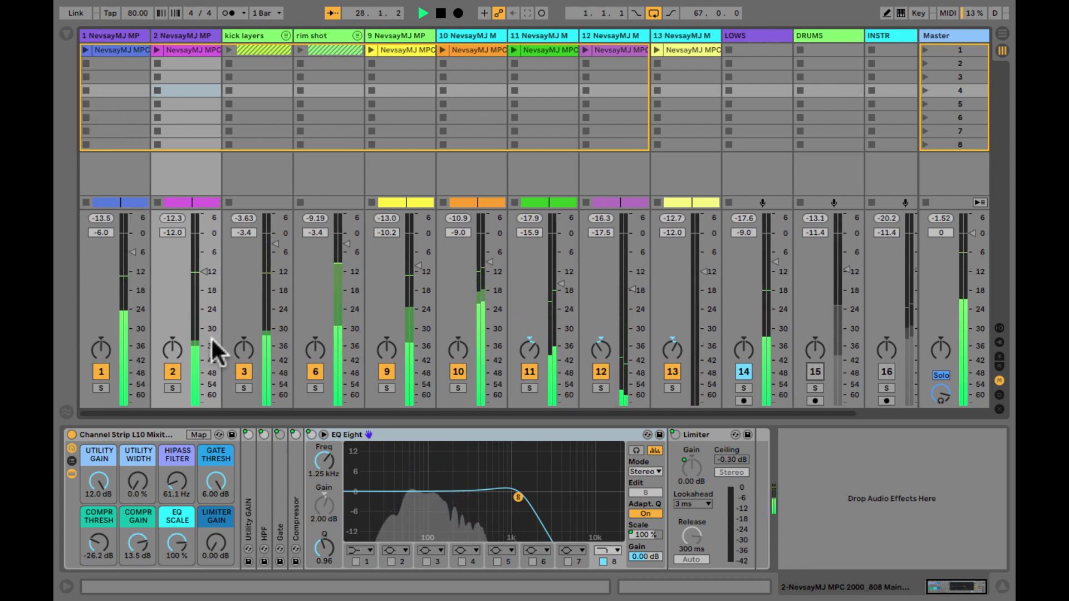
{"action": "left_click", "coordinate": [96, 371]}
{"action": "left_click", "coordinate": [96, 371]}
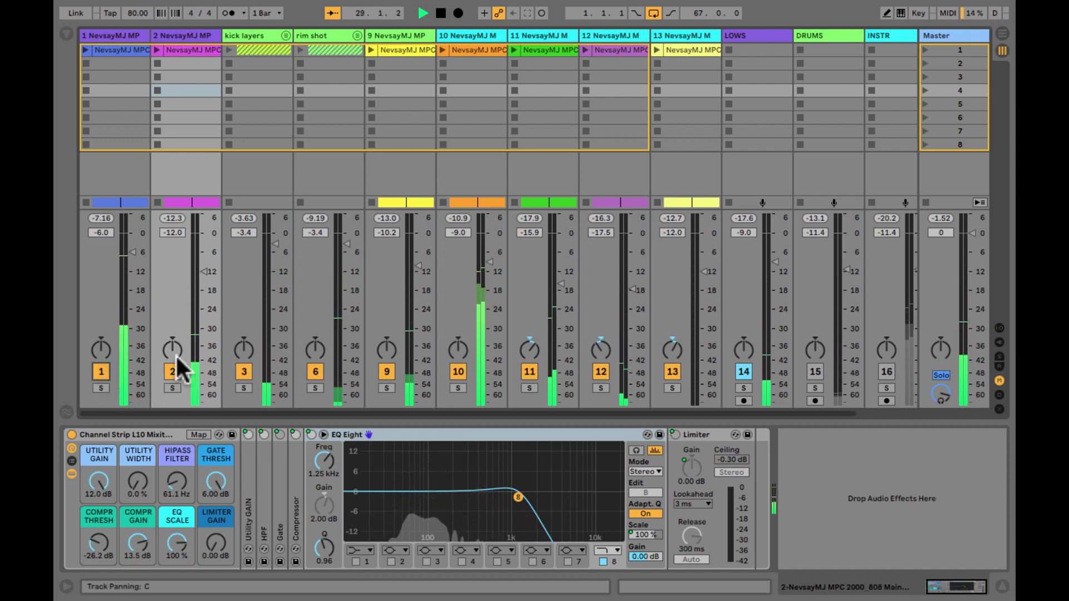
Step: Switch the DRUMS group track on and the LOWS group track off
{"action": "scroll", "coordinate": [178, 354], "scroll_direction": "right", "scroll_amount": 1}
{"action": "left_click", "coordinate": [744, 371]}
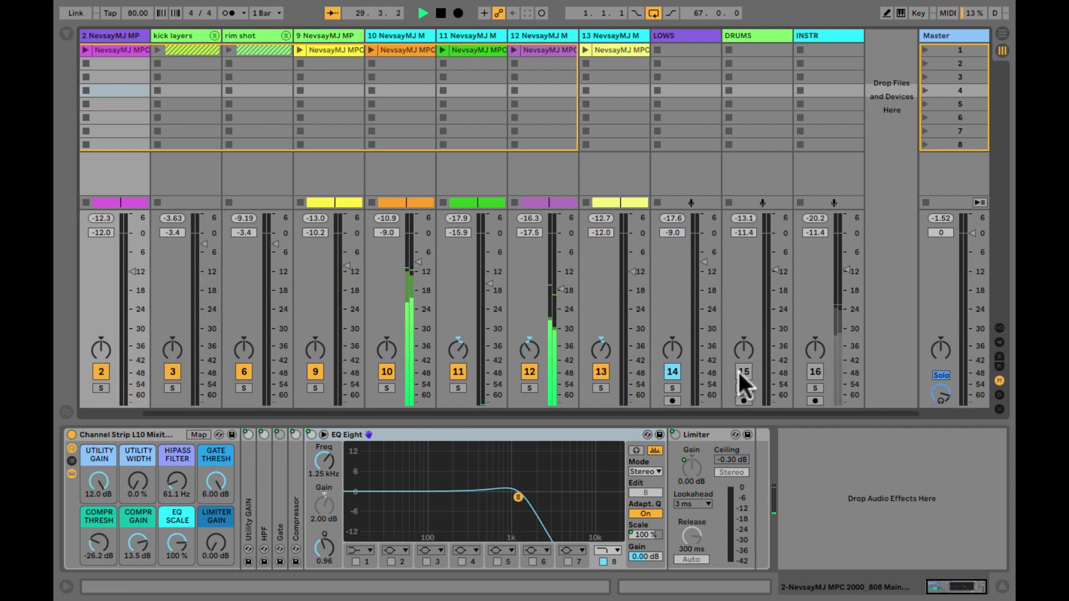
{"action": "left_click", "coordinate": [673, 371]}
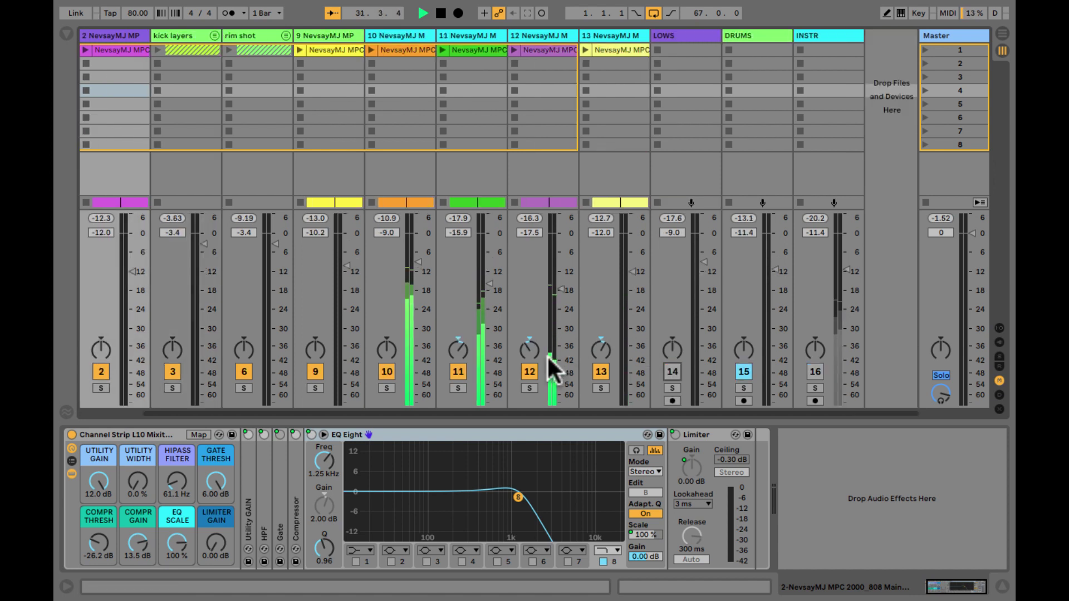
Step: Switch to the Arrangement view and select the opening Hi Hats passage starting at bar 9
{"action": "scroll", "coordinate": [548, 368], "scroll_direction": "left", "scroll_amount": 1}
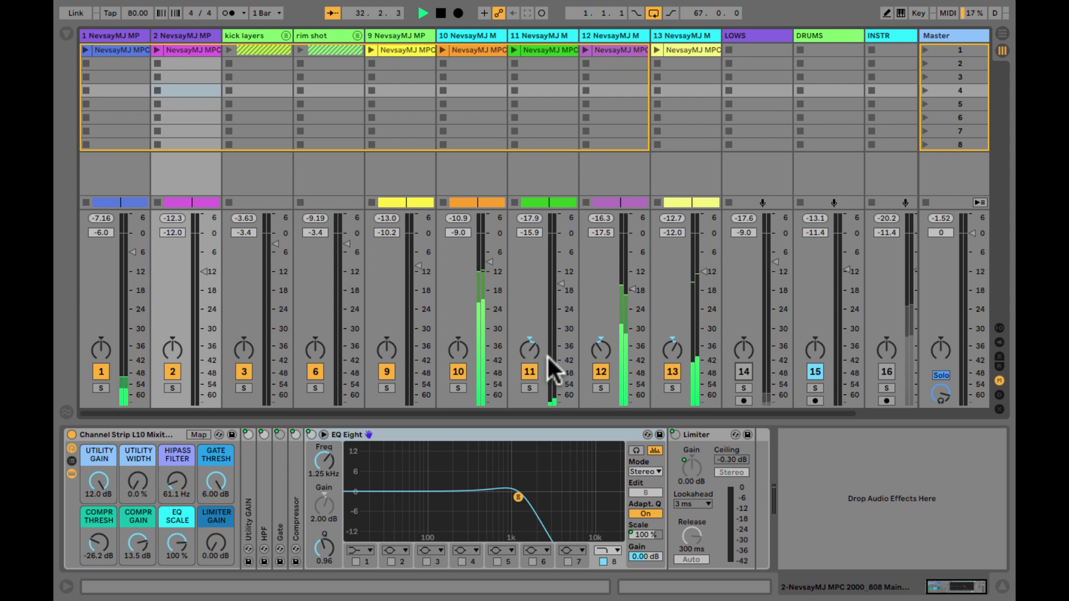
{"action": "key", "text": "Tab"}
{"action": "scroll", "coordinate": [444, 208], "scroll_direction": "up", "scroll_amount": 1}
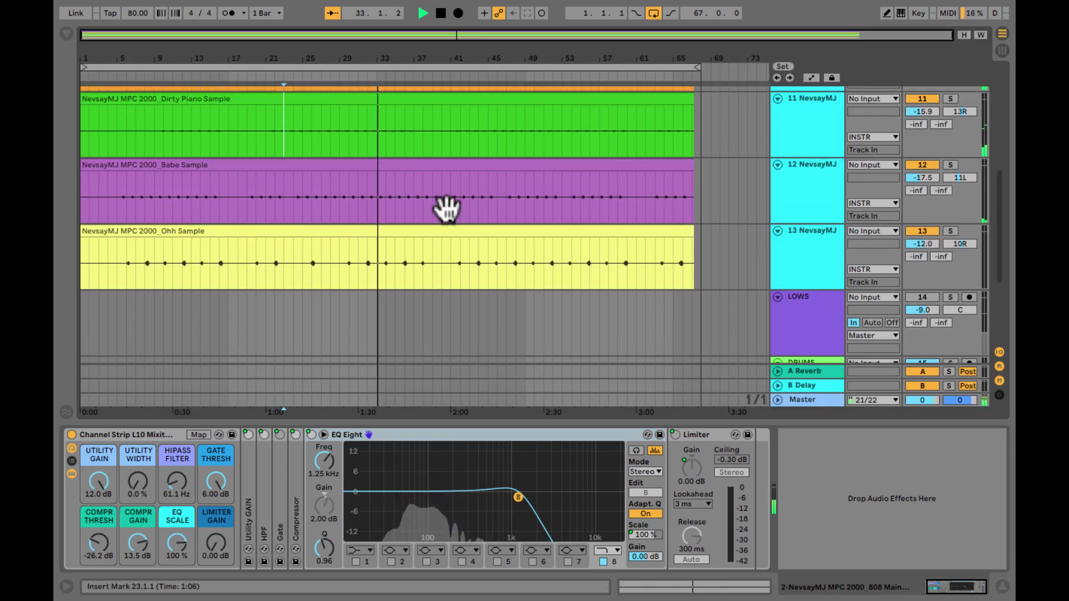
{"action": "scroll", "coordinate": [284, 145], "scroll_direction": "up", "scroll_amount": 5}
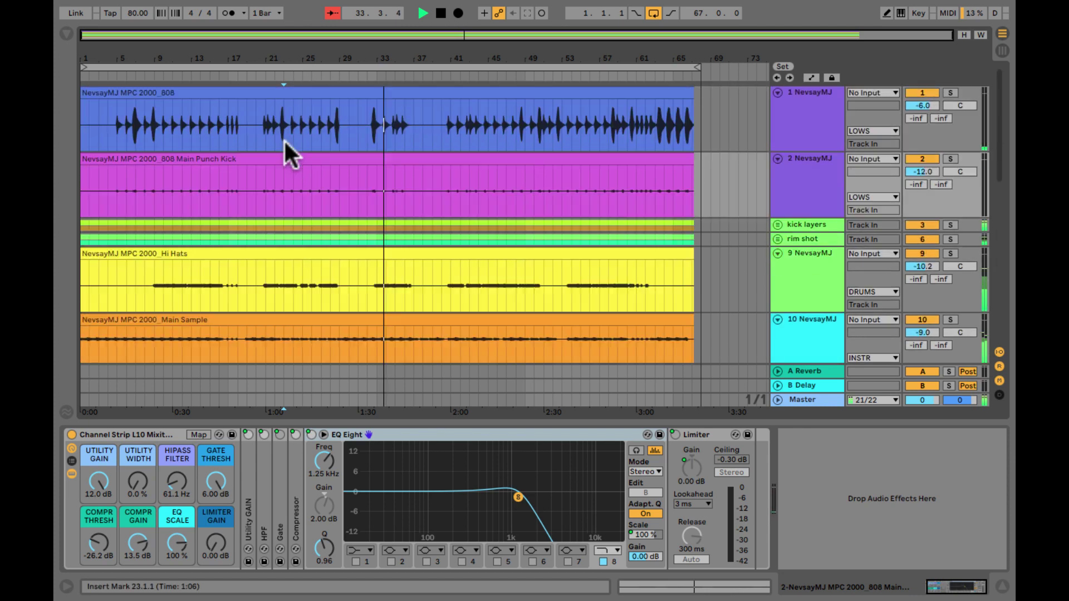
{"action": "left_click", "coordinate": [139, 53]}
{"action": "left_click_drag", "start_coordinate": [140, 53], "coordinate": [144, 48]}
{"action": "scroll", "coordinate": [167, 162], "scroll_direction": "down", "scroll_amount": 3}
{"action": "scroll", "coordinate": [164, 163], "scroll_direction": "down", "scroll_amount": 4}
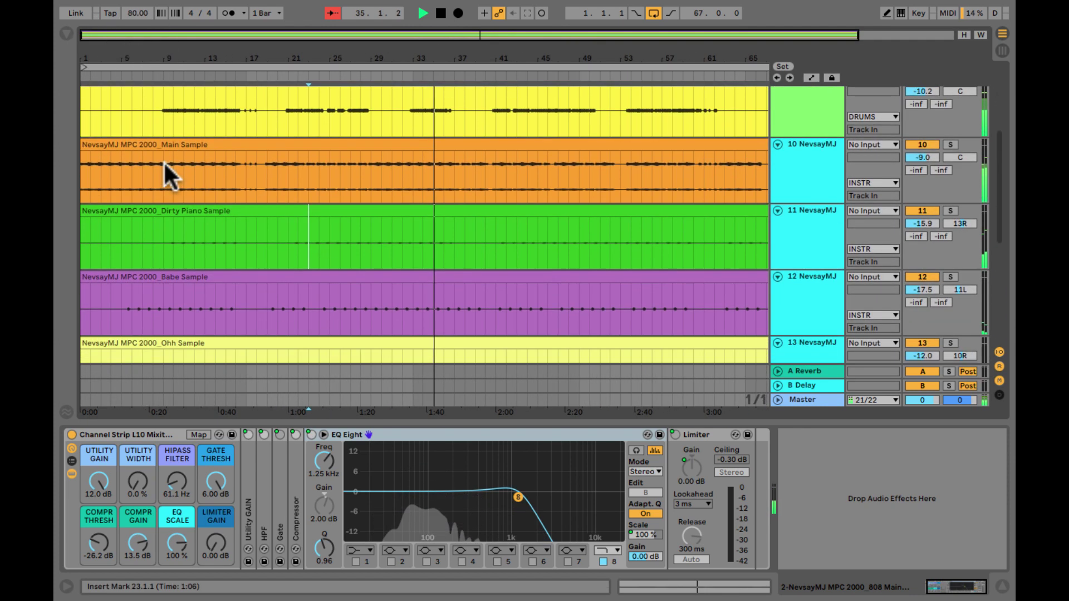
{"action": "left_click_drag", "start_coordinate": [151, 164], "coordinate": [206, 171]}
{"action": "scroll", "coordinate": [457, 217], "scroll_direction": "up", "scroll_amount": 5}
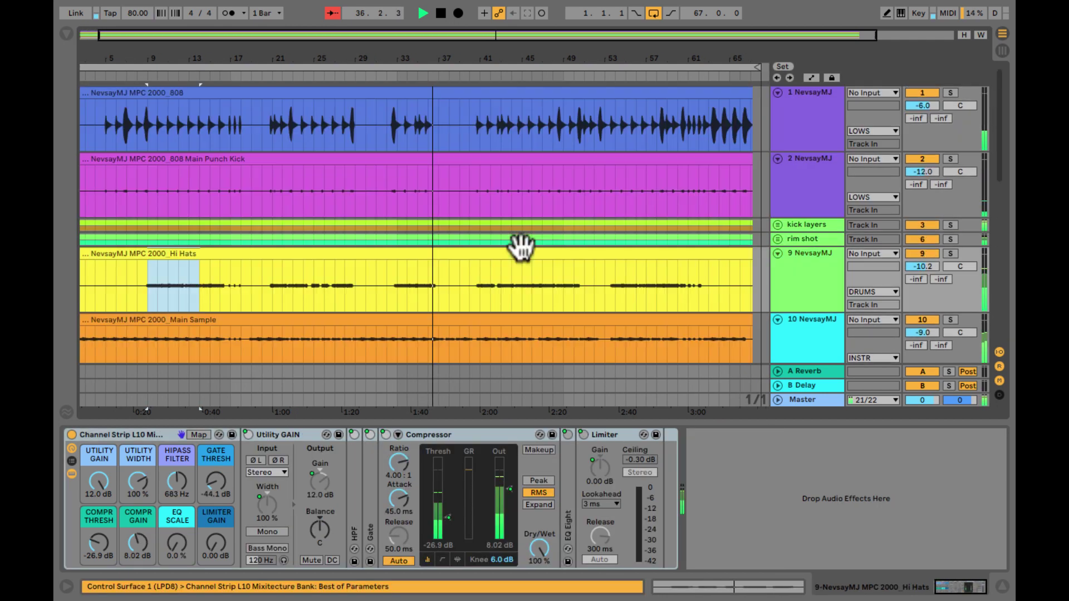
Step: Unfold the kick layers group and loop the first Fluff Kick passage from bar 9 with a loop length of 8 bars
{"action": "left_click", "coordinate": [778, 225]}
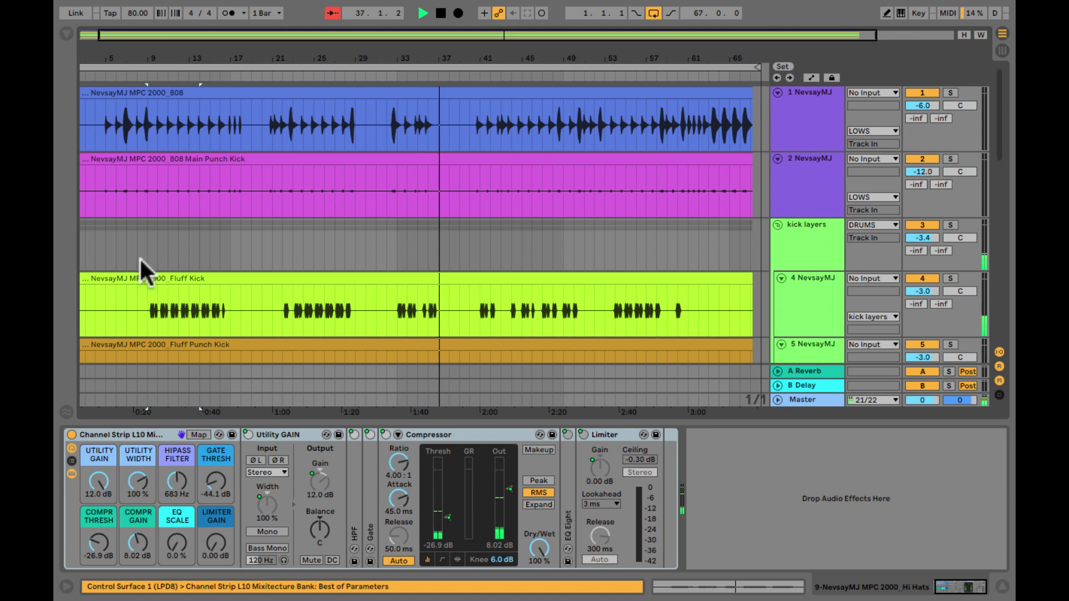
{"action": "left_click_drag", "start_coordinate": [146, 316], "coordinate": [219, 321]}
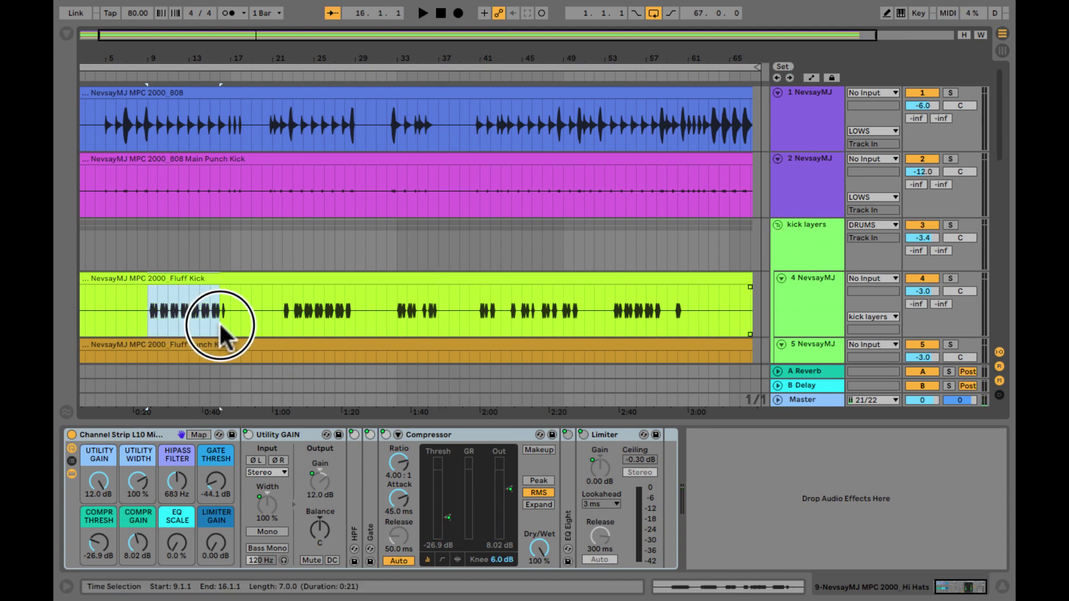
{"action": "key", "text": "ctrl+l"}
{"action": "left_click_drag", "start_coordinate": [686, 11], "coordinate": [692, 11]}
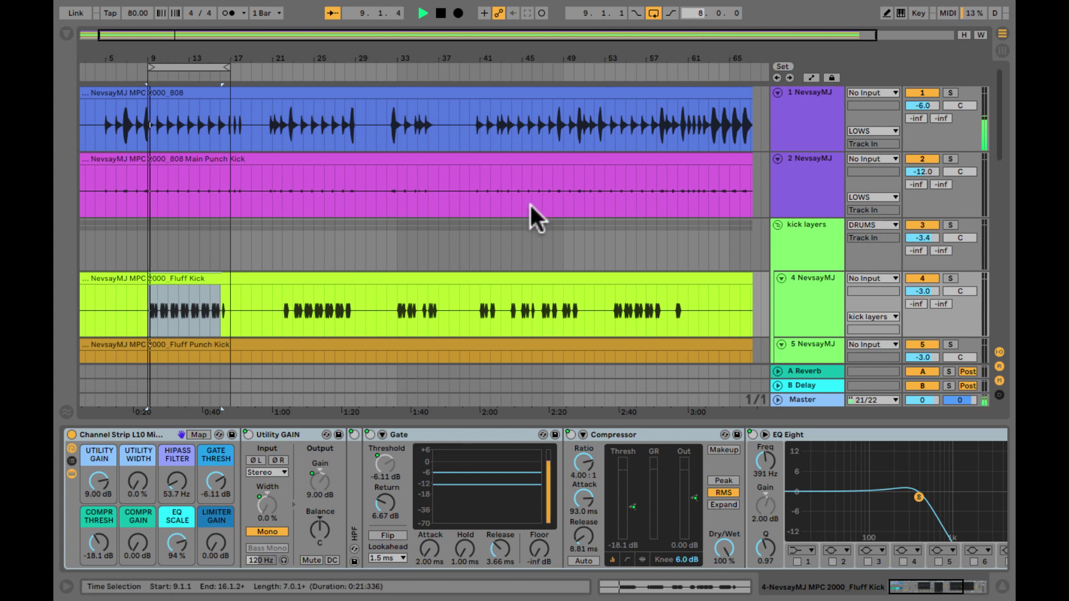
Step: In the Session view mixer, audition the hi hats and rim shot in solo and leave both tracks switched off
{"action": "key", "text": "Tab"}
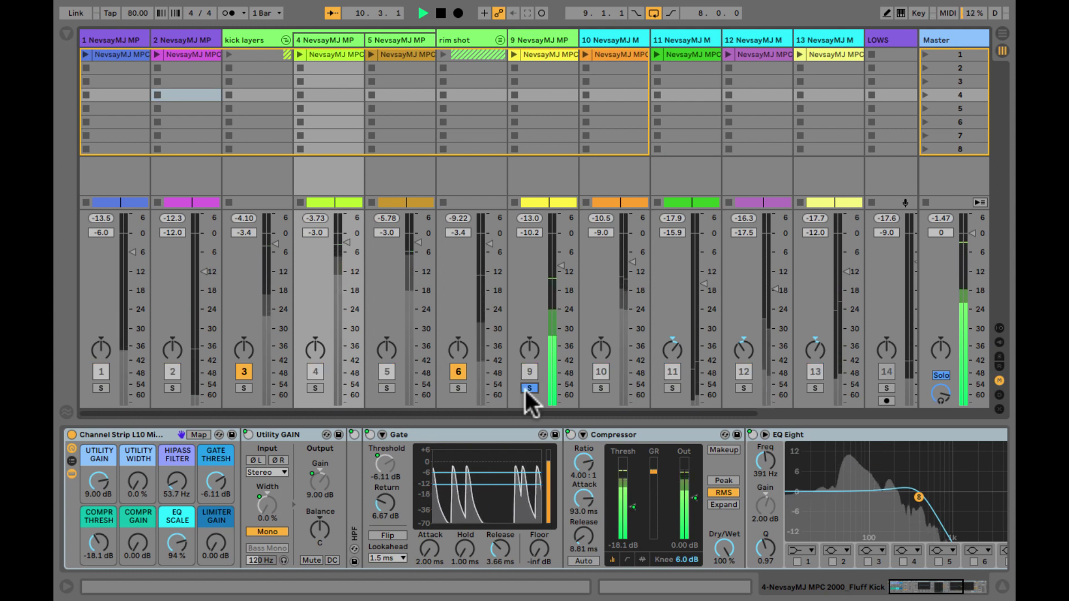
{"action": "left_click", "coordinate": [527, 372]}
{"action": "left_click", "coordinate": [458, 388]}
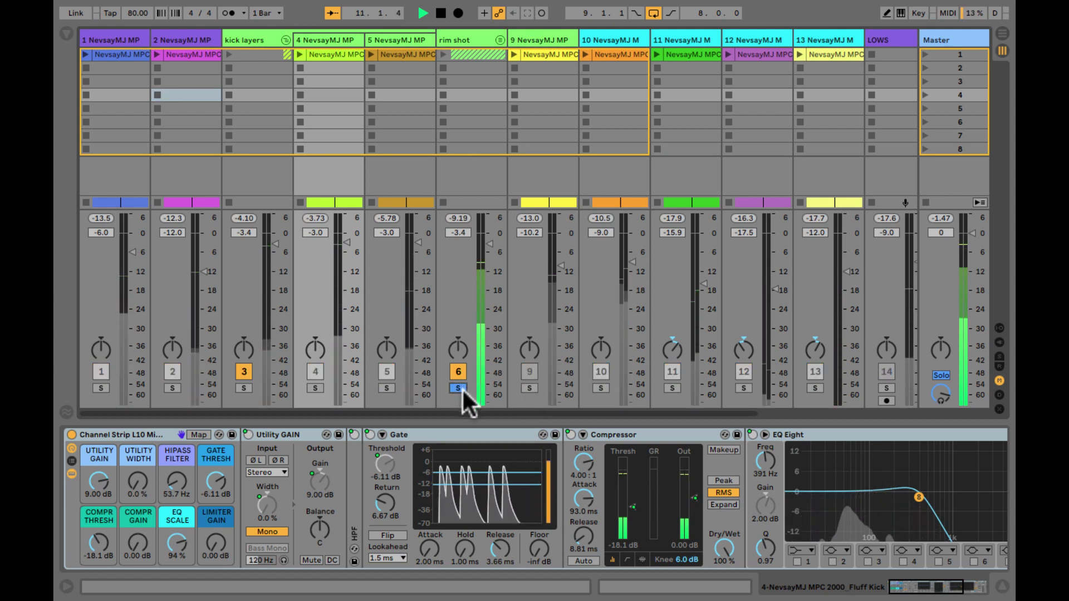
{"action": "left_click", "coordinate": [457, 388]}
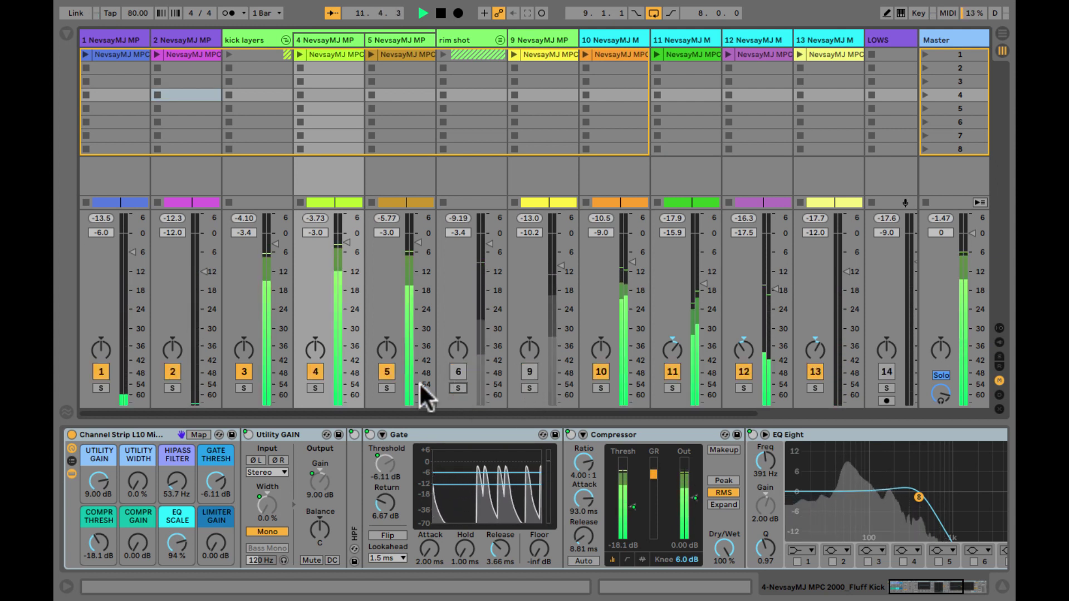
Step: Audition the kick layers group in solo and compare its Fluff Kick and Fluff Punch Kick tracks by switching each off and on
{"action": "left_click", "coordinate": [244, 388]}
{"action": "left_click", "coordinate": [244, 388]}
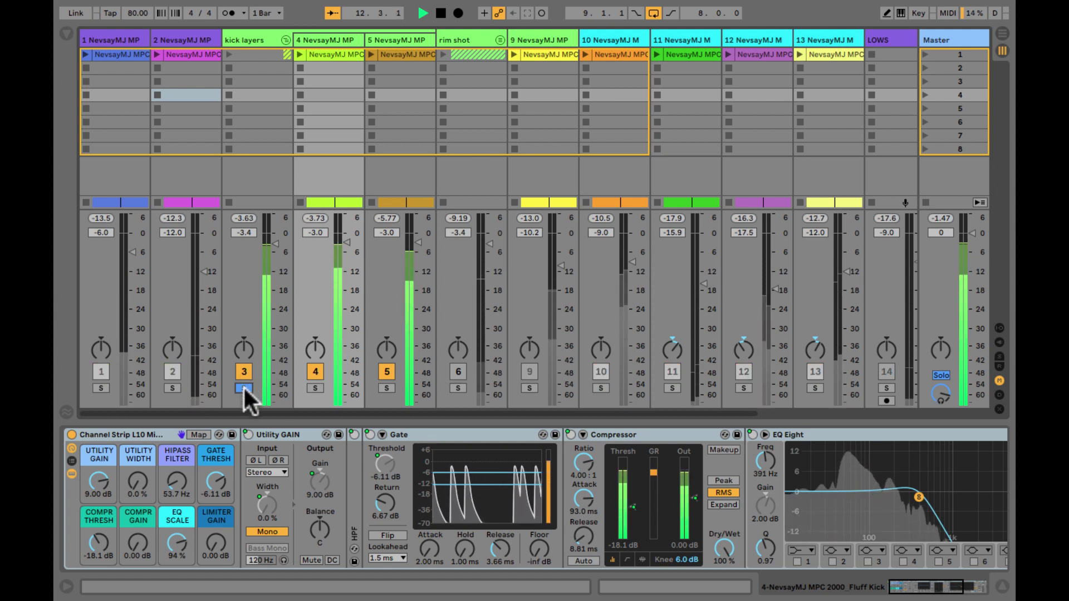
{"action": "left_click", "coordinate": [315, 372]}
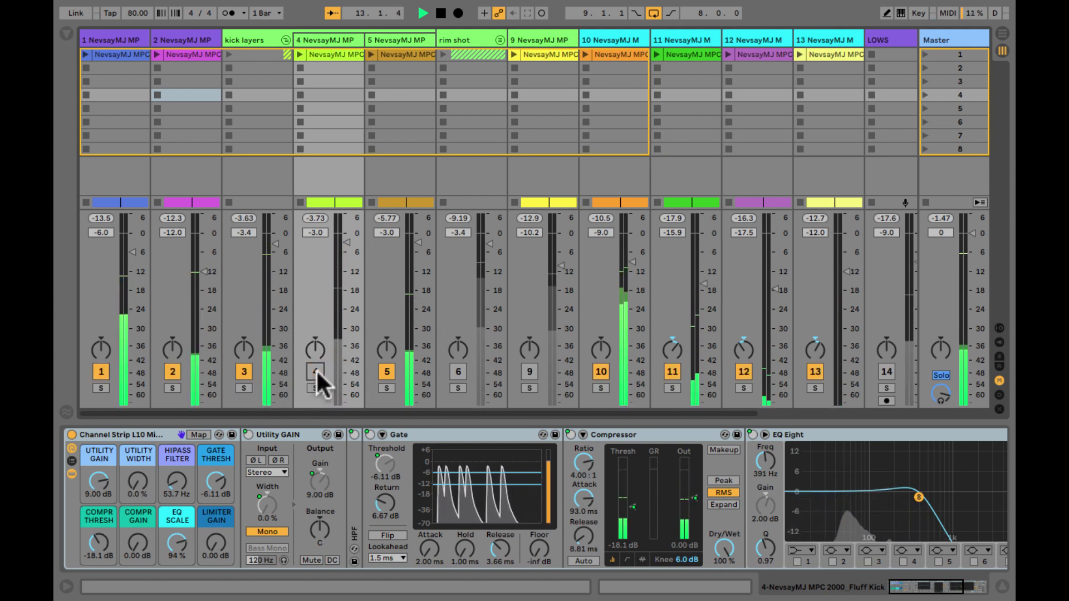
{"action": "left_click", "coordinate": [316, 369]}
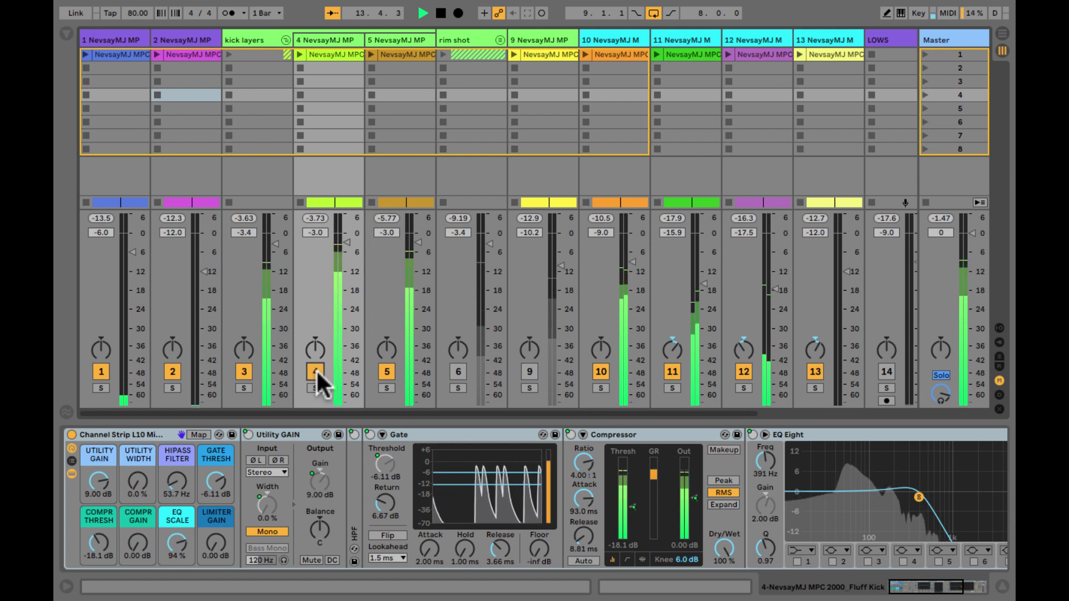
{"action": "left_click", "coordinate": [391, 367]}
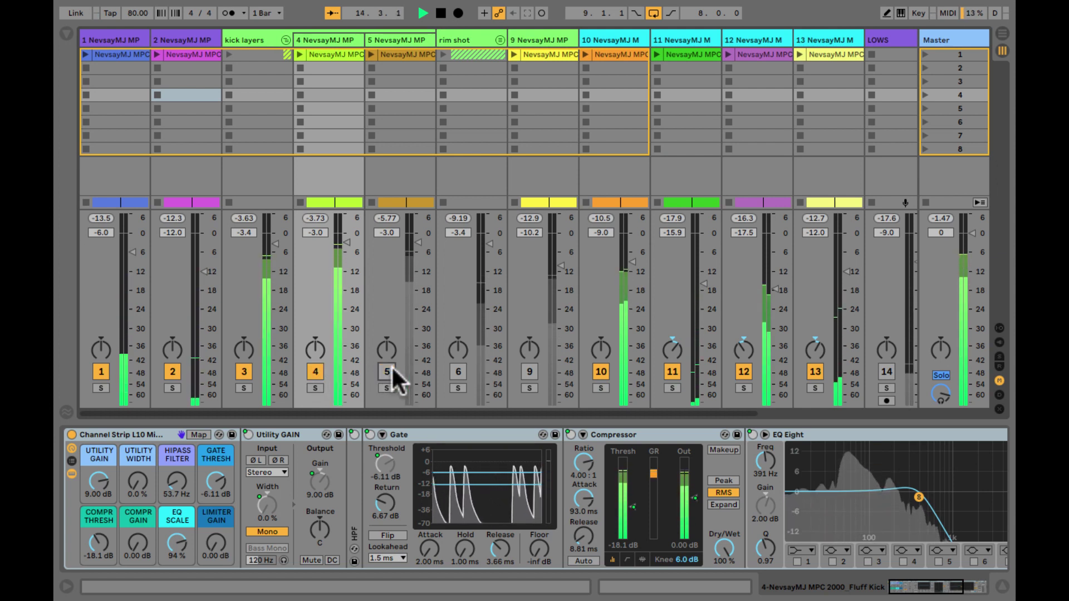
{"action": "left_click", "coordinate": [390, 368]}
Step: Switch the rim shot and hi hats tracks back on
{"action": "scroll", "coordinate": [239, 385], "scroll_direction": "right", "scroll_amount": 5}
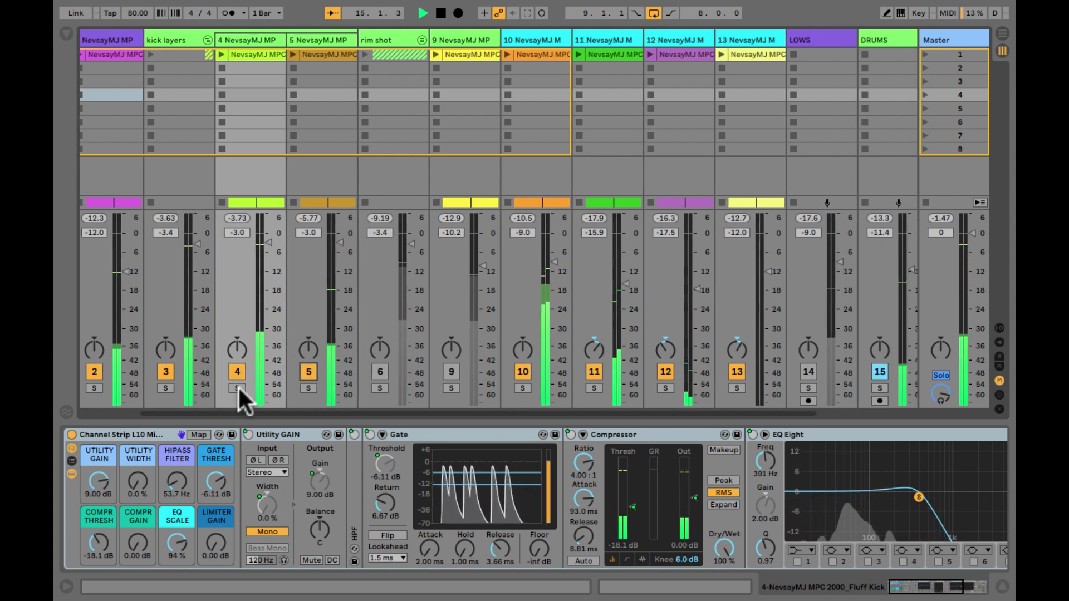
{"action": "left_click", "coordinate": [263, 373]}
{"action": "left_click", "coordinate": [341, 371]}
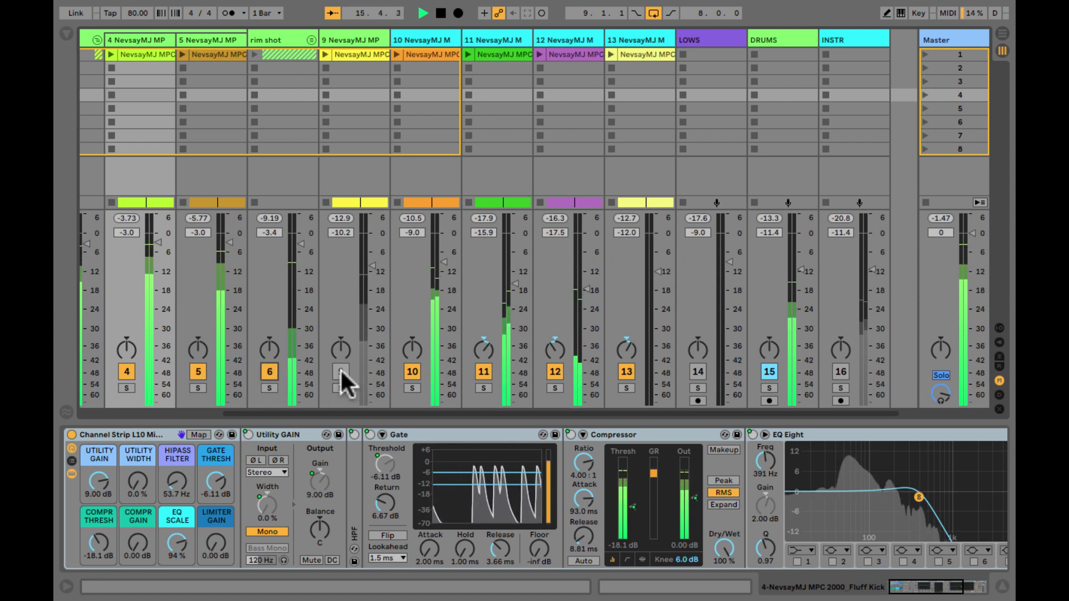
Step: Switch the INSTR group track on and the DRUMS group track off
{"action": "scroll", "coordinate": [341, 372], "scroll_direction": "right", "scroll_amount": 2}
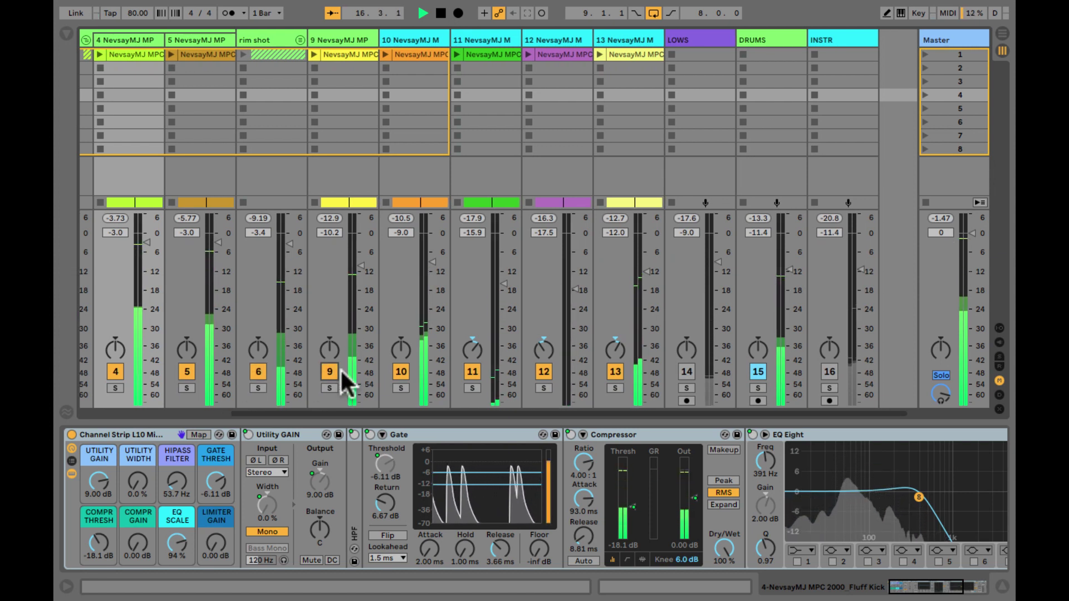
{"action": "left_click", "coordinate": [814, 372]}
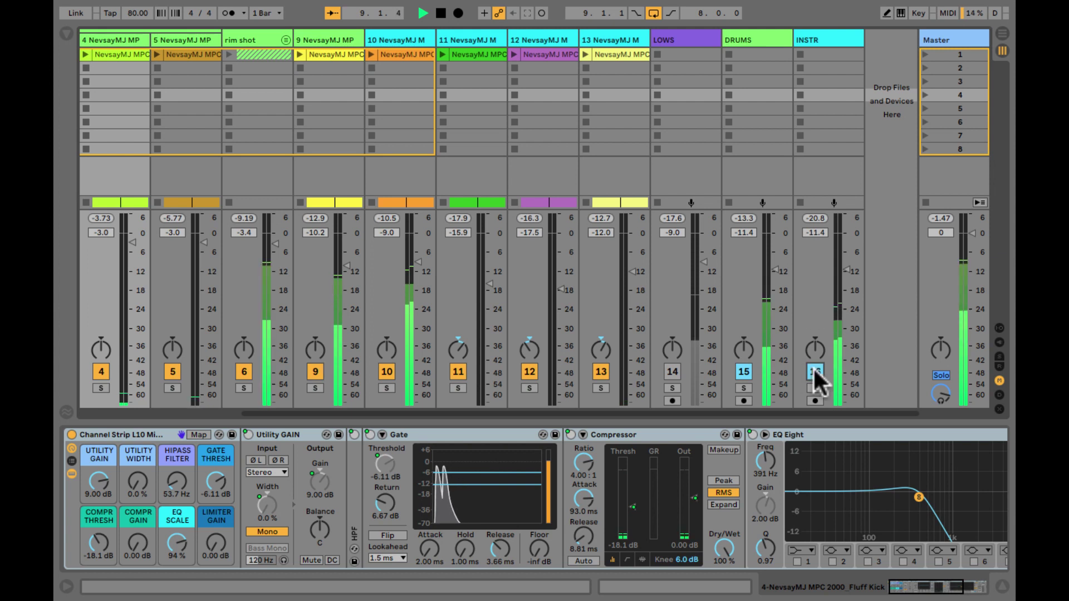
{"action": "left_click", "coordinate": [744, 372]}
Step: Switch off tracks 11, 12 and 13, leaving the Main Sample as the only active instrument track
{"action": "scroll", "coordinate": [466, 316], "scroll_direction": "left", "scroll_amount": 1}
{"action": "scroll", "coordinate": [466, 317], "scroll_direction": "left", "scroll_amount": 1}
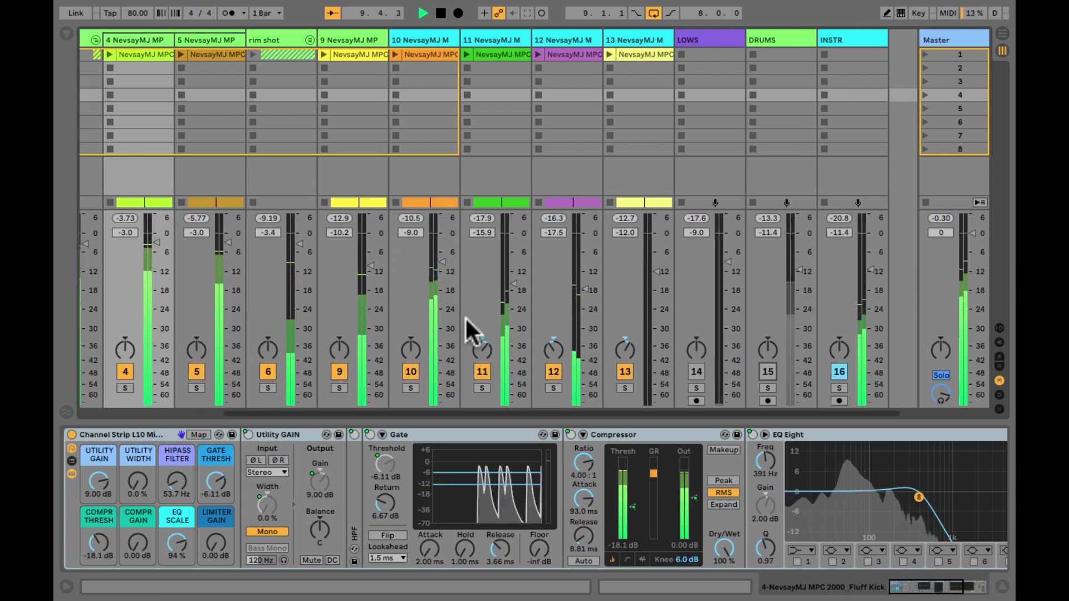
{"action": "left_click", "coordinate": [481, 371]}
{"action": "left_click", "coordinate": [554, 372]}
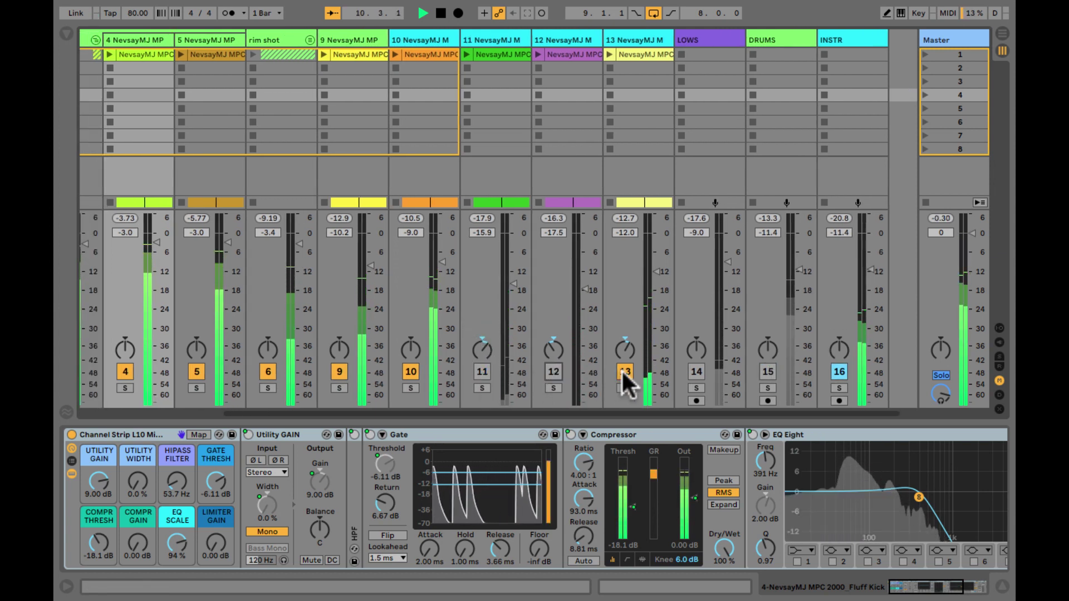
{"action": "left_click", "coordinate": [624, 371]}
Step: Solo the Main Sample track and switch on band 8 of its EQ Eight
{"action": "left_click", "coordinate": [412, 386]}
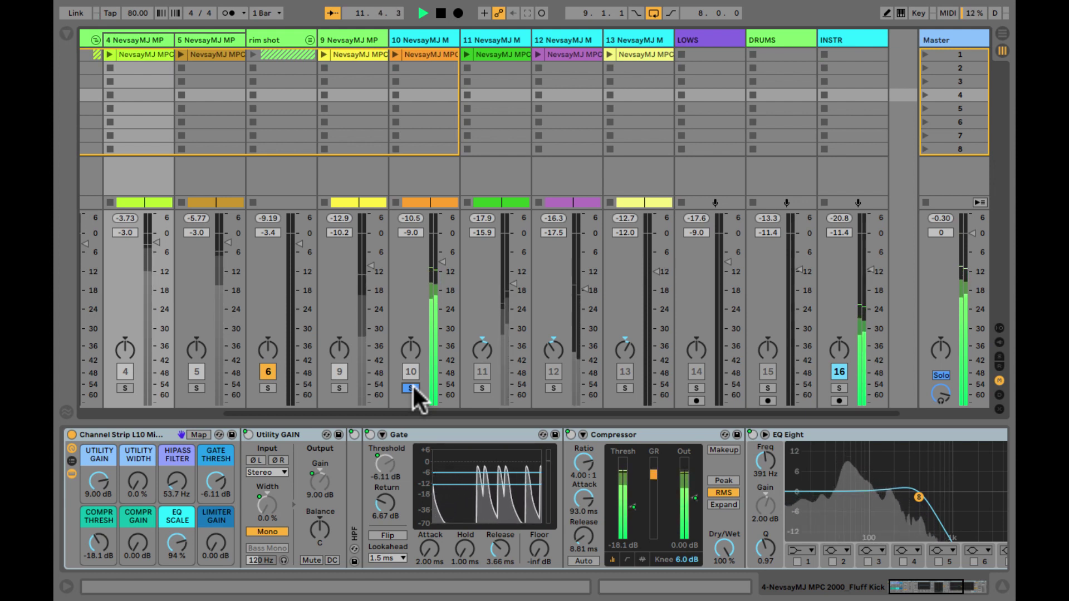
{"action": "left_click", "coordinate": [417, 93]}
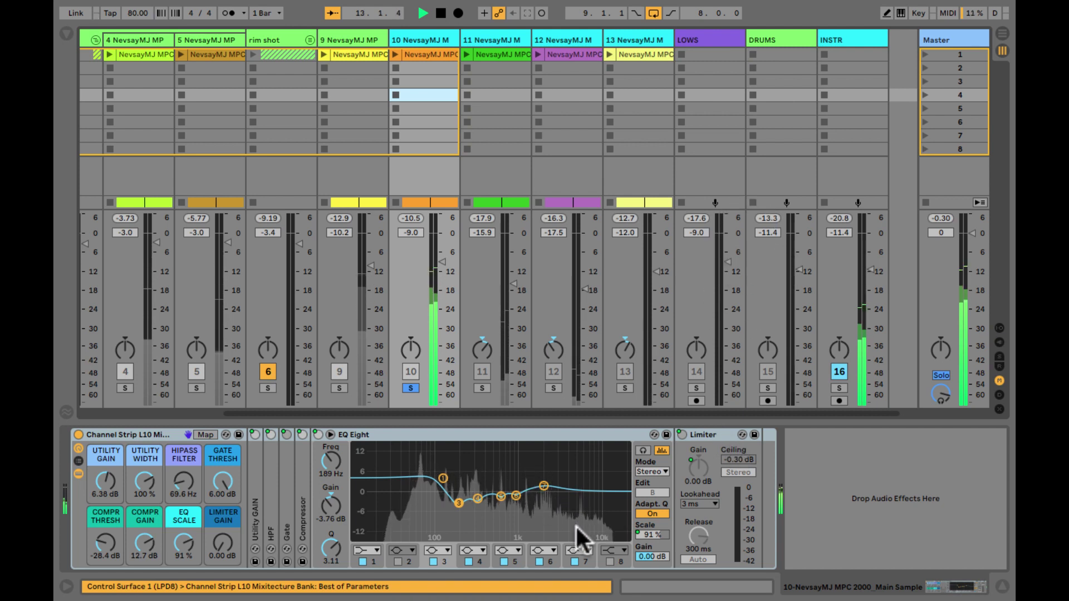
{"action": "left_click", "coordinate": [606, 563]}
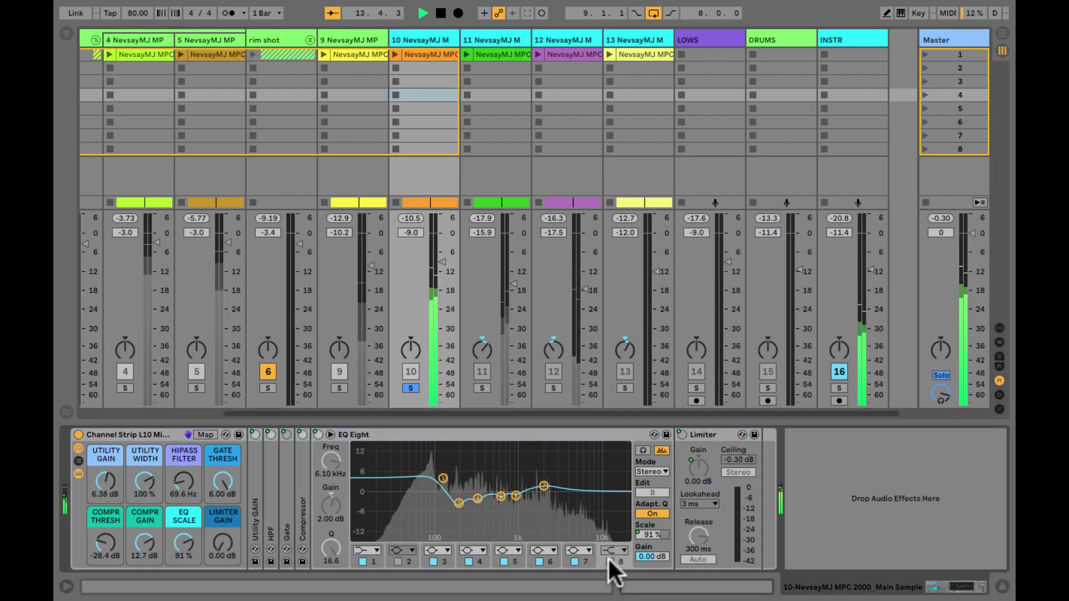
{"action": "left_click", "coordinate": [609, 561]}
Step: Make EQ band 8 a high-cut filter with a Q of 1.24, sweeping its frequency down to about 90 Hz and up to 22.0 kHz
{"action": "left_click", "coordinate": [609, 549]}
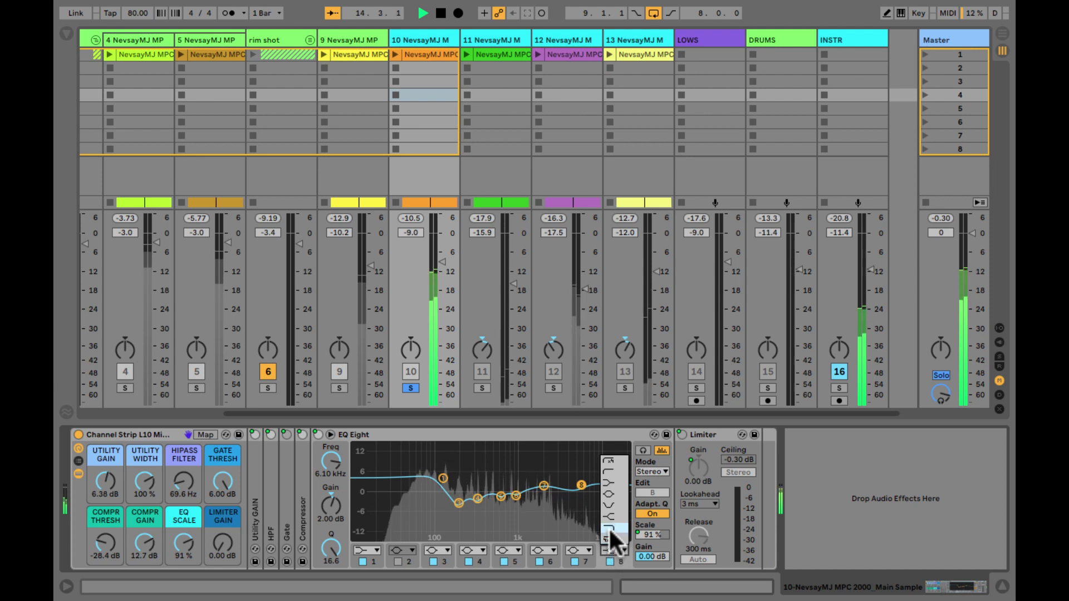
{"action": "left_click", "coordinate": [609, 540]}
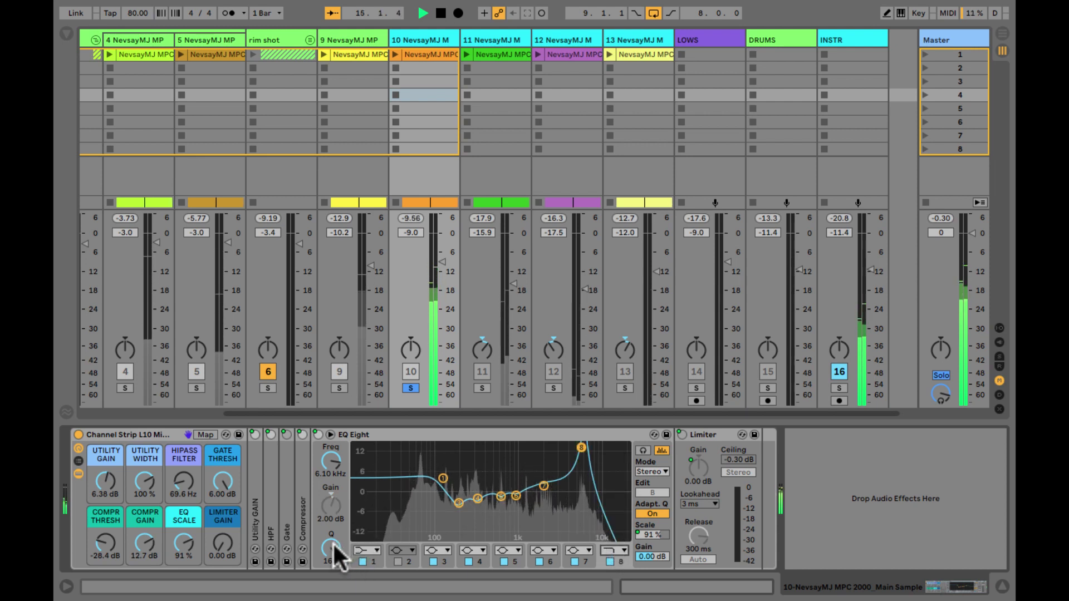
{"action": "left_click_drag", "start_coordinate": [333, 542], "coordinate": [334, 542]}
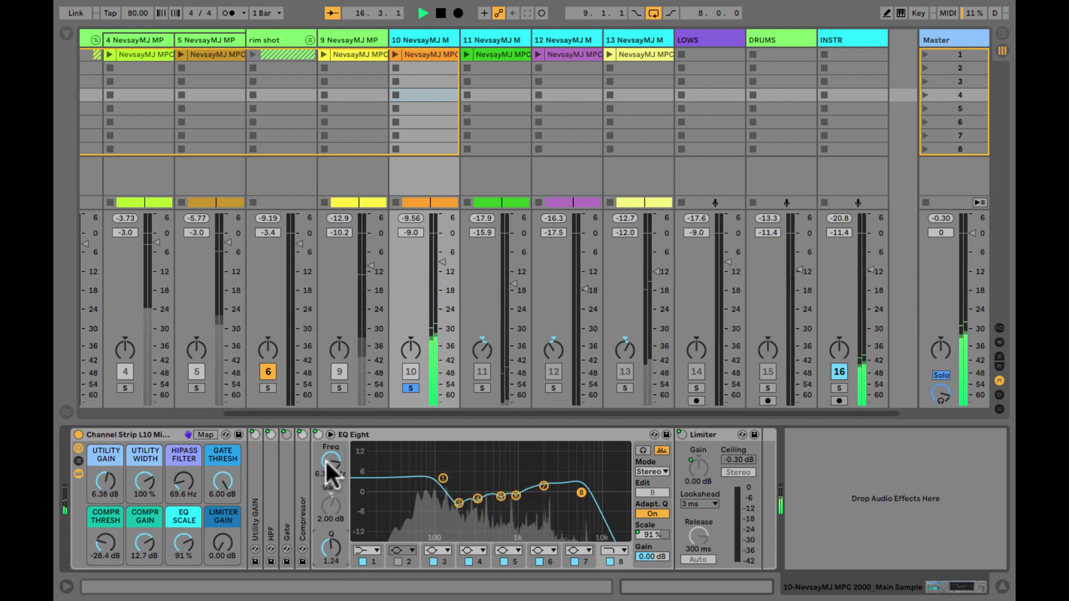
{"action": "left_click_drag", "start_coordinate": [329, 460], "coordinate": [329, 457]}
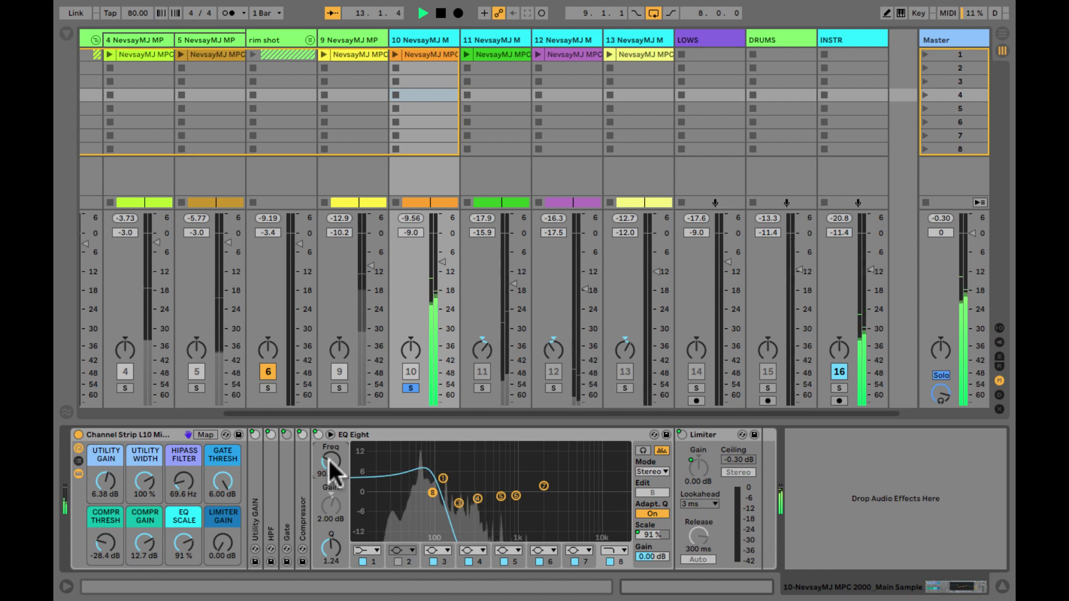
{"action": "left_click_drag", "start_coordinate": [324, 470], "coordinate": [325, 457]}
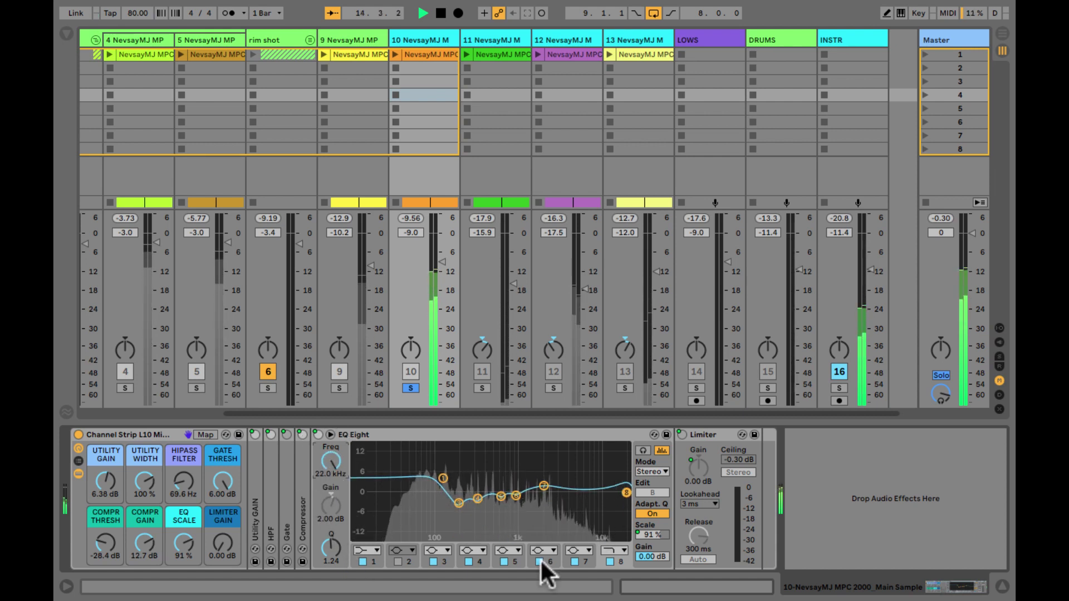
Step: Change EQ band 8 to a low-cut filter, sweep its frequency to 5.08 kHz and switch the band off
{"action": "left_click", "coordinate": [616, 551]}
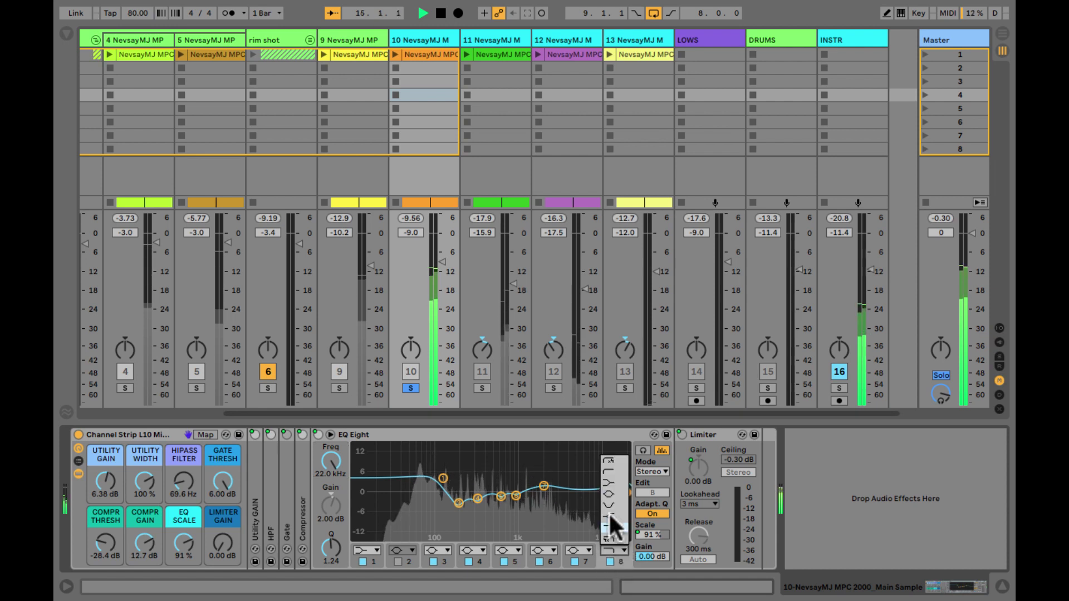
{"action": "left_click", "coordinate": [611, 472]}
{"action": "left_click_drag", "start_coordinate": [332, 456], "coordinate": [329, 433]}
Step: Examine the Main Sample's EQ curve in the enlarged EQ Eight display and return to the compact view
{"action": "left_click", "coordinate": [467, 459]}
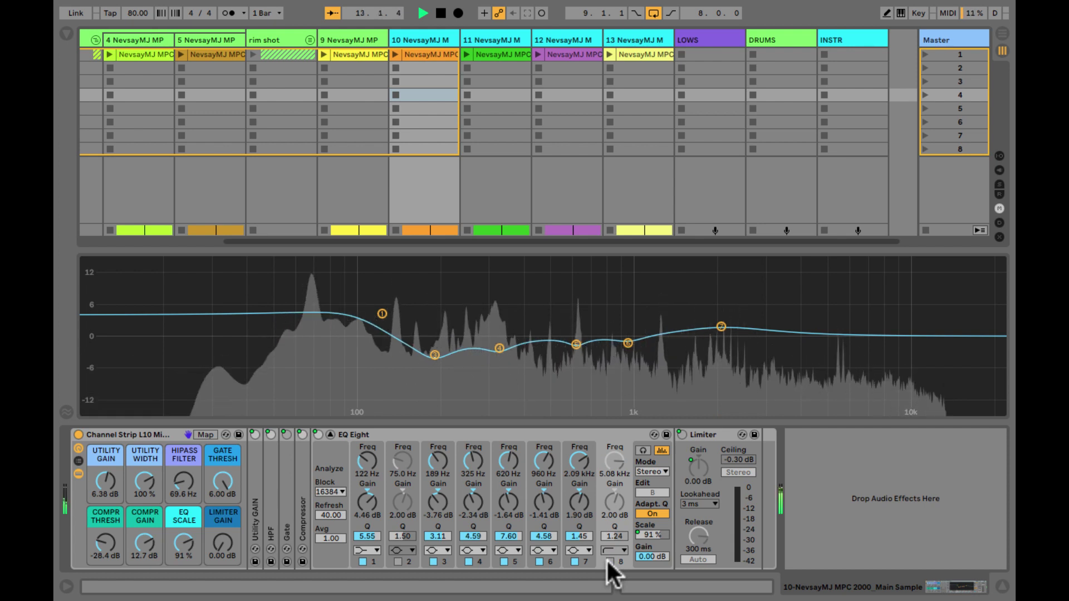
{"action": "left_click", "coordinate": [707, 326]}
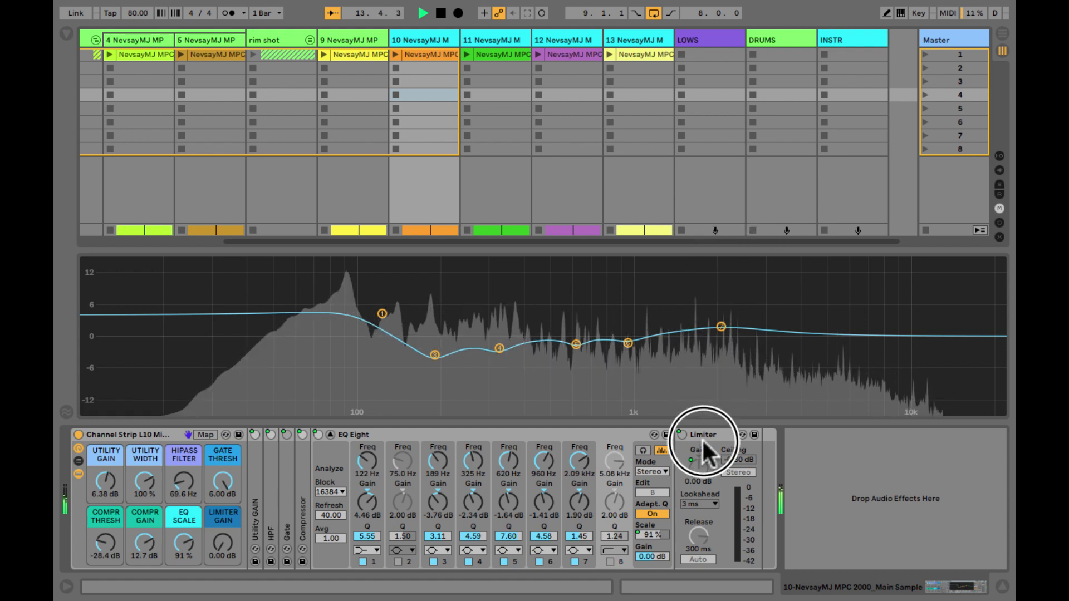
{"action": "key", "text": "ctrl+alt+m"}
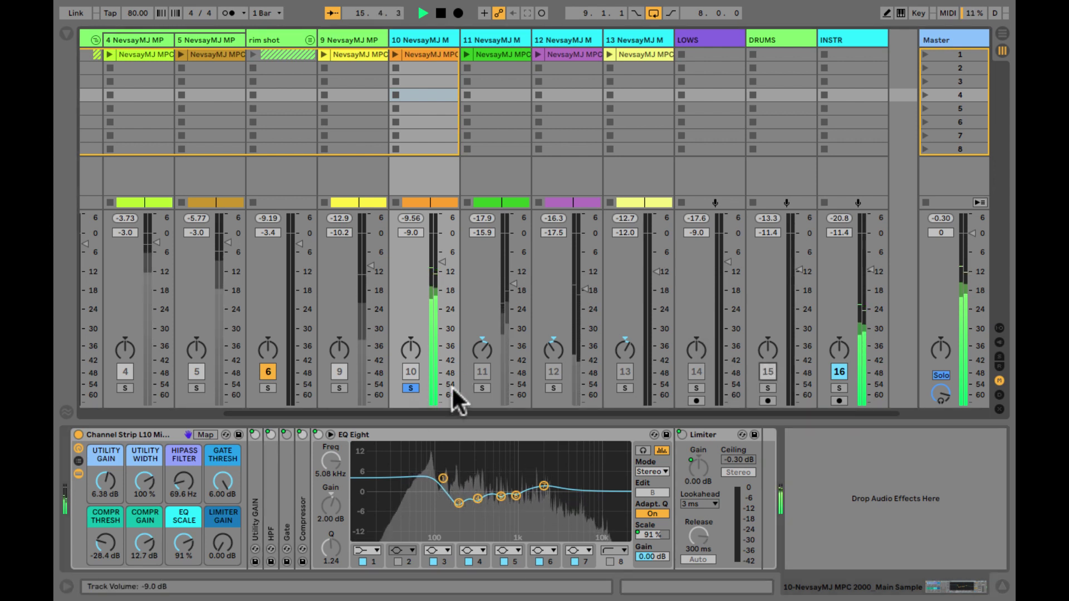
Step: End the solo on the Main Sample track, switching the LOWS group on and the DRUMS group off
{"action": "left_click", "coordinate": [410, 388]}
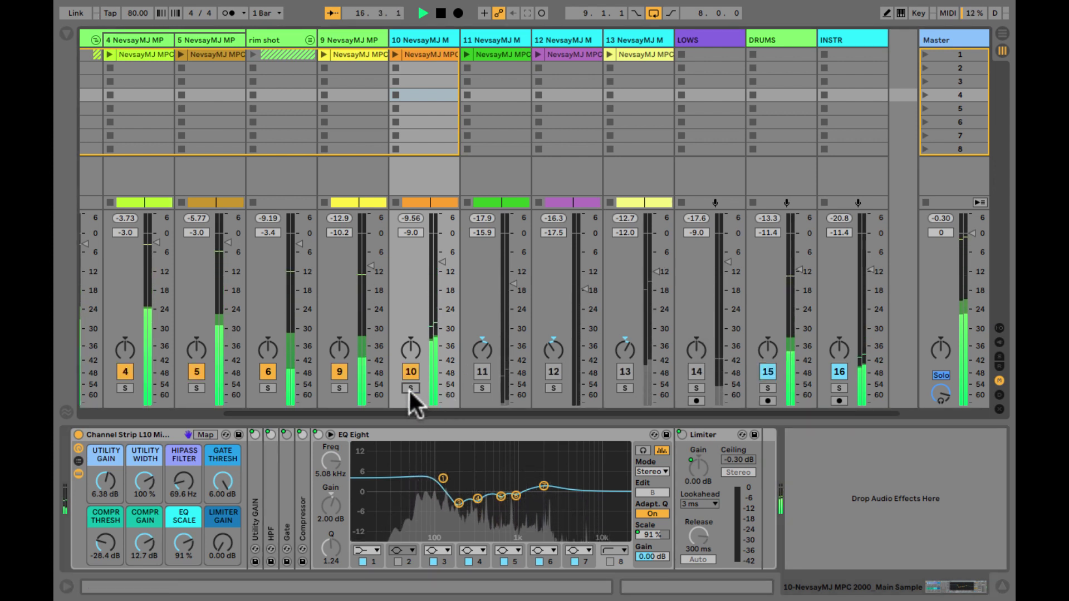
{"action": "left_click", "coordinate": [696, 372]}
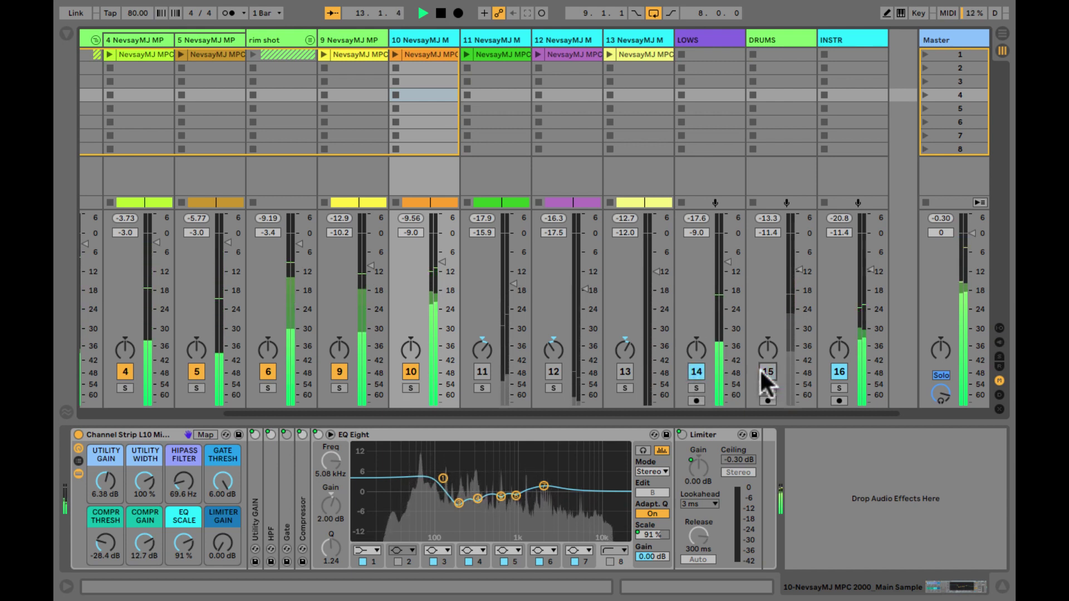
{"action": "left_click", "coordinate": [761, 371]}
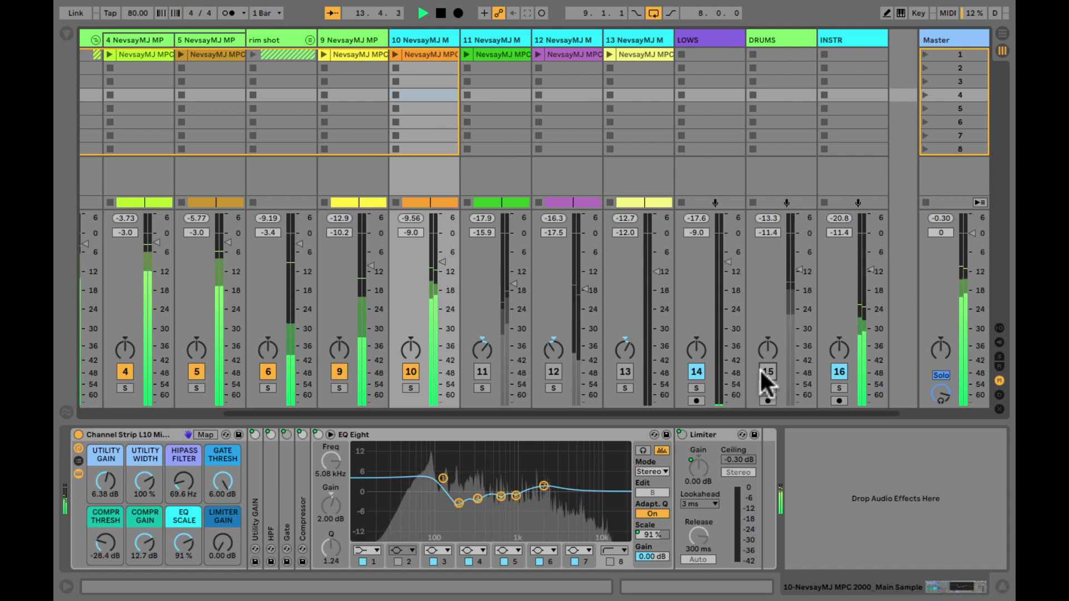
Step: Set the INSTR group volume to -17.8 dB, switch the DRUMS group back on and stop playback
{"action": "left_click_drag", "start_coordinate": [871, 272], "coordinate": [870, 288]}
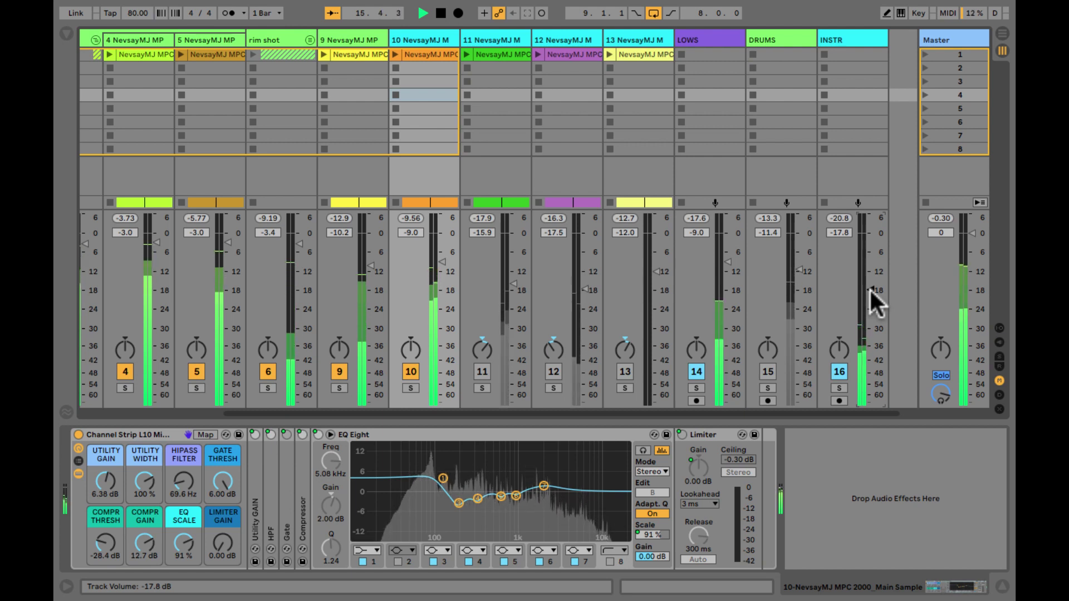
{"action": "left_click", "coordinate": [768, 372]}
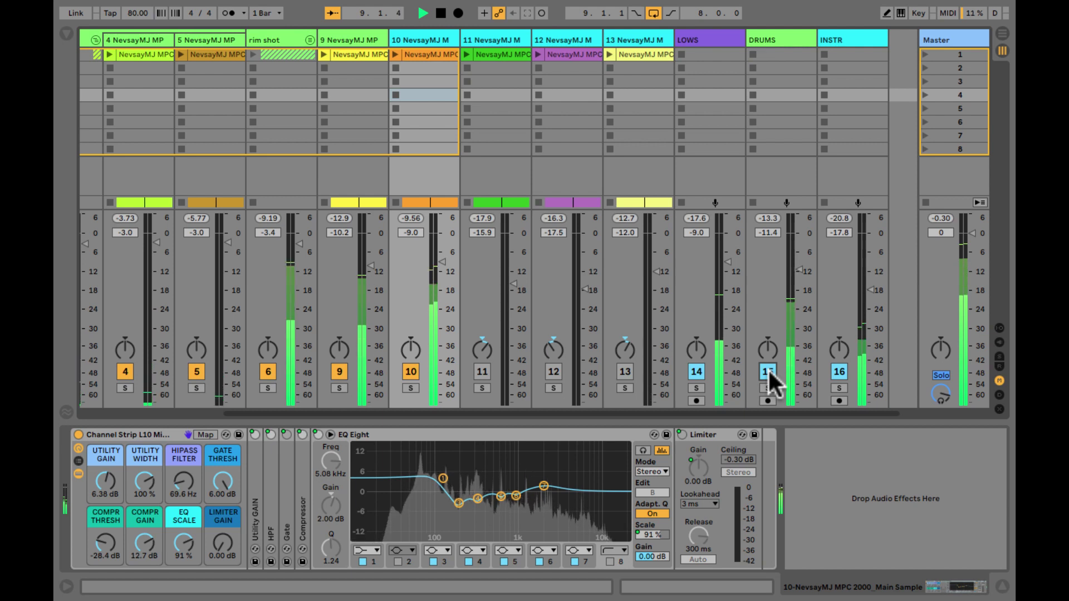
{"action": "left_click", "coordinate": [839, 372]}
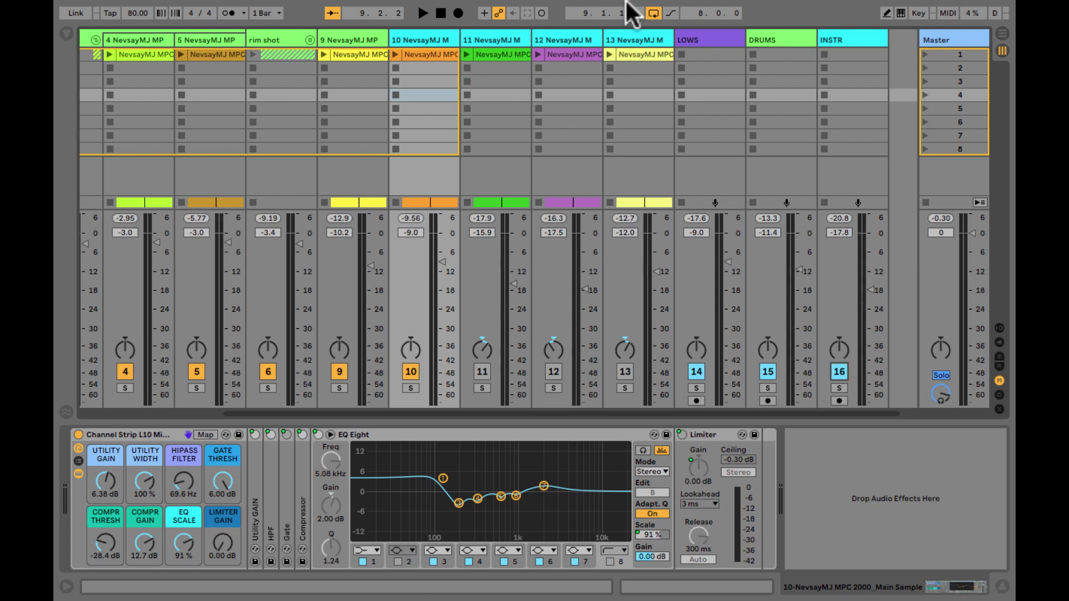
Step: Switch off the Channel Strip rack on instrument tracks 13, 12, 11 and 10 and on the Hi Hats track
{"action": "left_click", "coordinate": [646, 38]}
{"action": "left_click", "coordinate": [79, 435]}
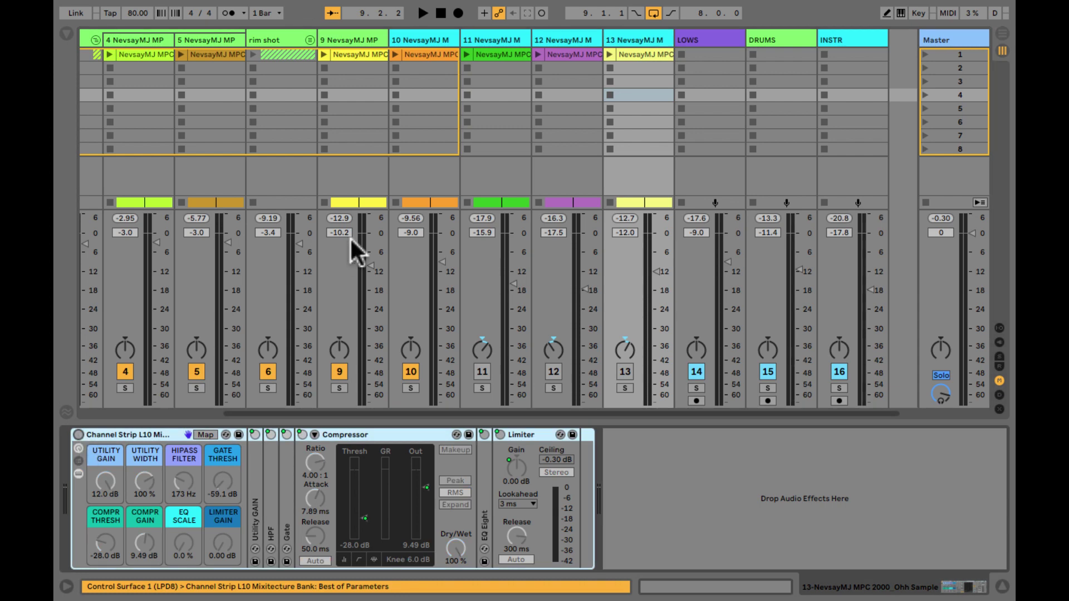
{"action": "left_click", "coordinate": [559, 123]}
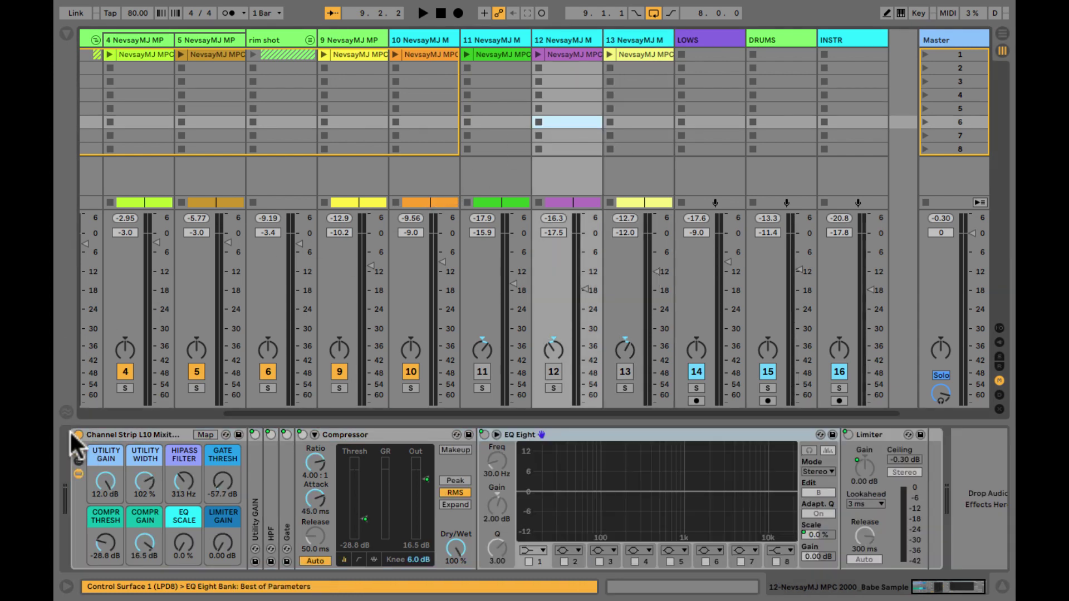
{"action": "left_click", "coordinate": [498, 135]}
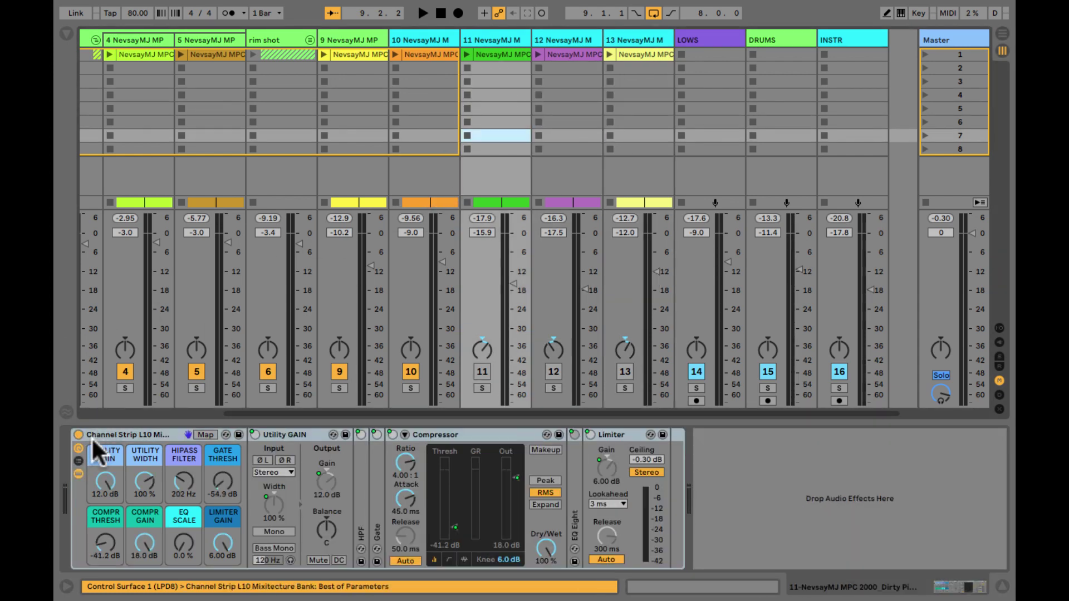
{"action": "left_click", "coordinate": [78, 434]}
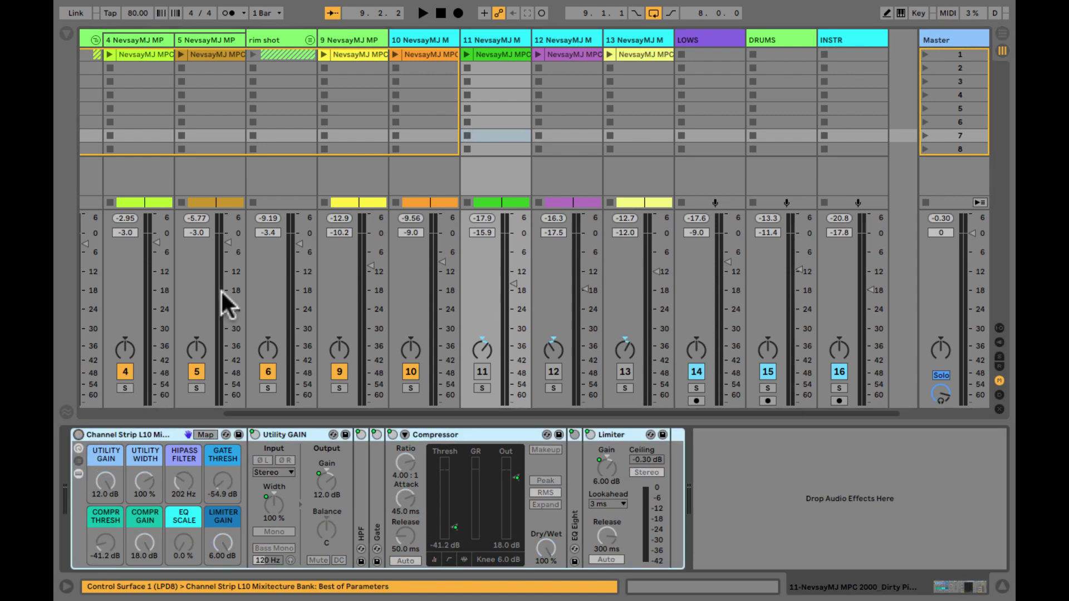
{"action": "left_click", "coordinate": [418, 121]}
{"action": "left_click", "coordinate": [78, 434]}
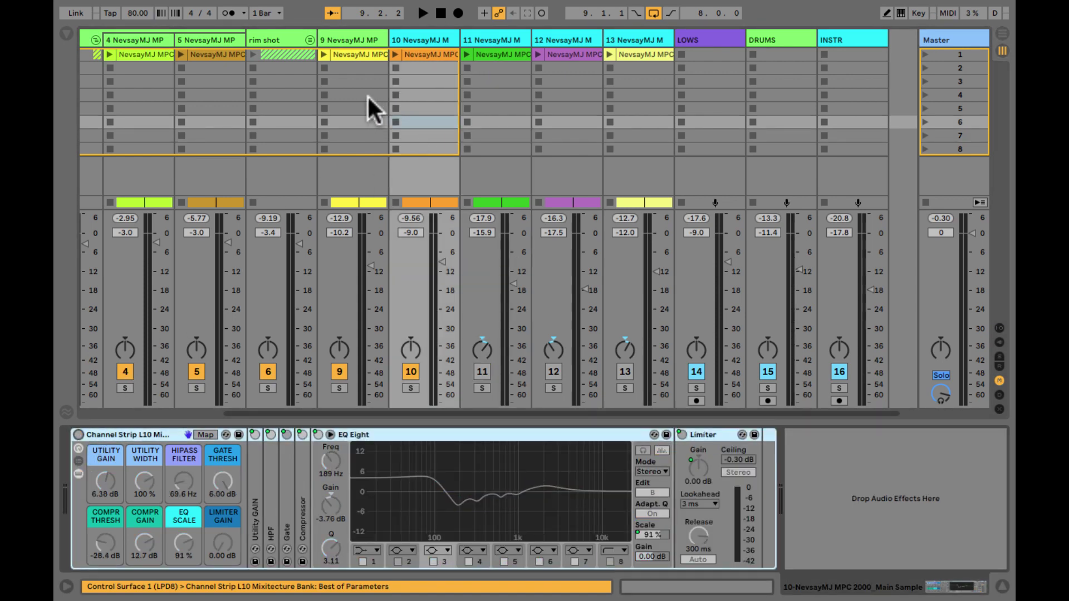
{"action": "left_click", "coordinate": [363, 108]}
{"action": "left_click", "coordinate": [71, 434]}
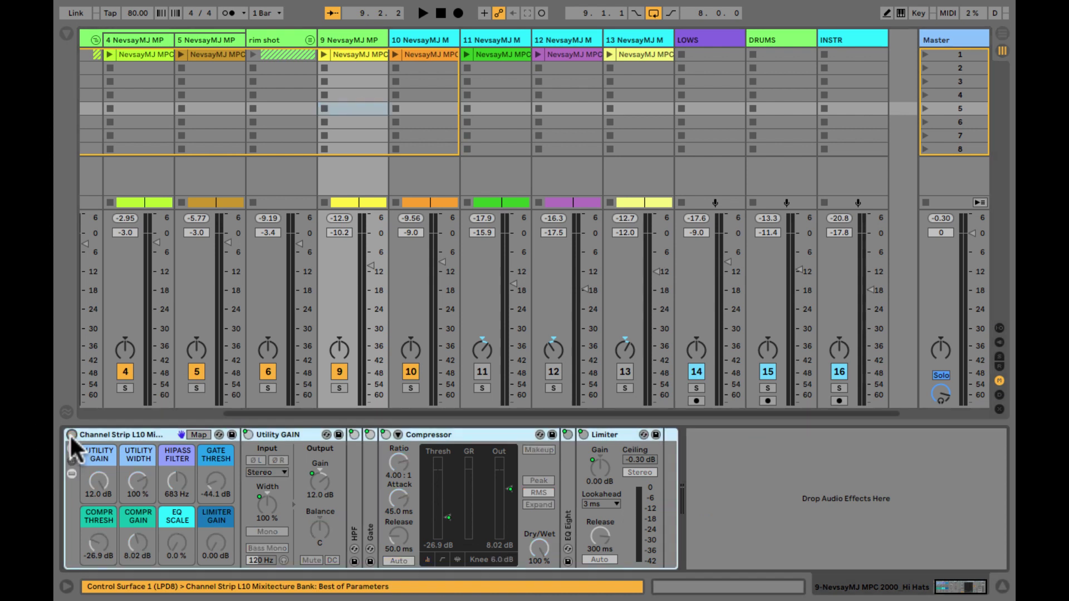
Step: Unfold the rim shot group and switch off the Channel Strip racks on its snare tracks 7 and 8
{"action": "scroll", "coordinate": [313, 288], "scroll_direction": "left", "scroll_amount": 4}
{"action": "left_click", "coordinate": [415, 119]}
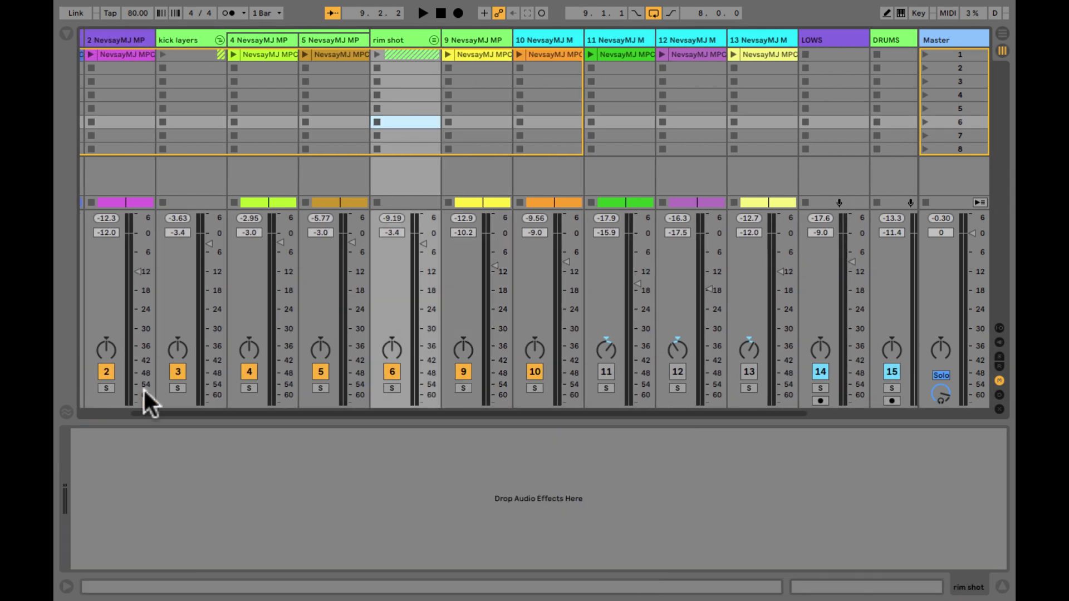
{"action": "left_click", "coordinate": [433, 40]}
{"action": "left_click", "coordinate": [477, 39]}
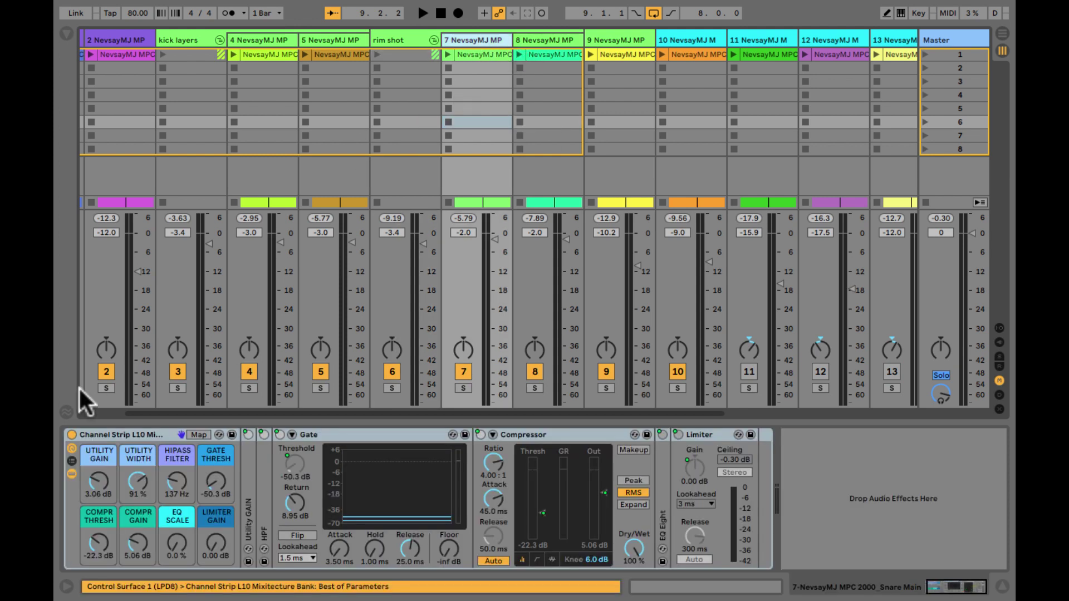
{"action": "left_click", "coordinate": [71, 434]}
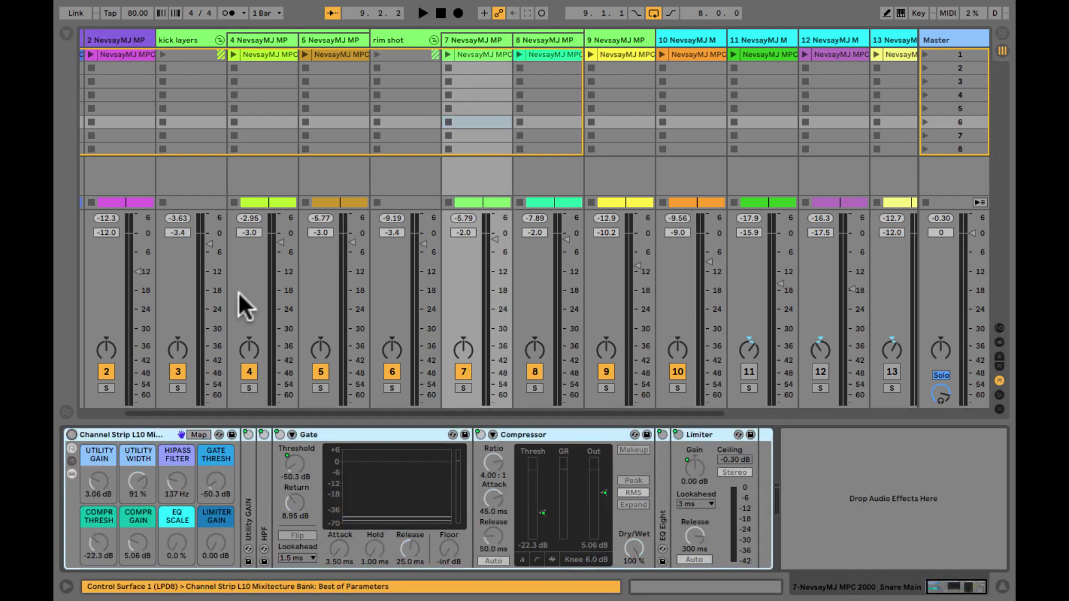
{"action": "left_click", "coordinate": [530, 38]}
{"action": "left_click", "coordinate": [78, 434]}
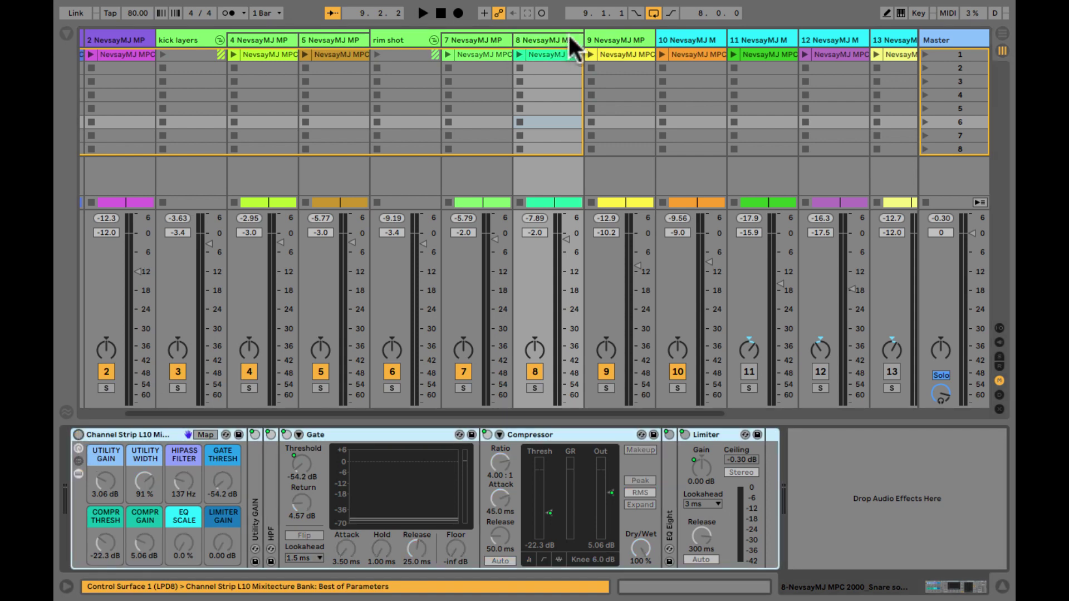
Step: Switch off the Channel Strip racks on the Fluff Punch Kick and Fluff Kick tracks
{"action": "scroll", "coordinate": [501, 80], "scroll_direction": "left", "scroll_amount": 3}
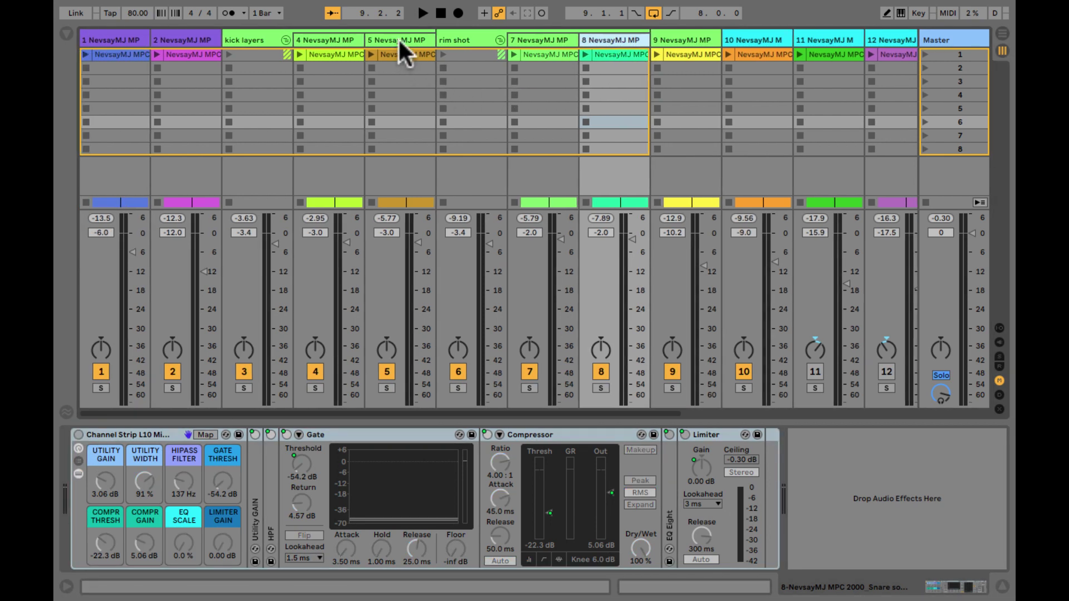
{"action": "left_click", "coordinate": [398, 38]}
{"action": "left_click", "coordinate": [72, 434]}
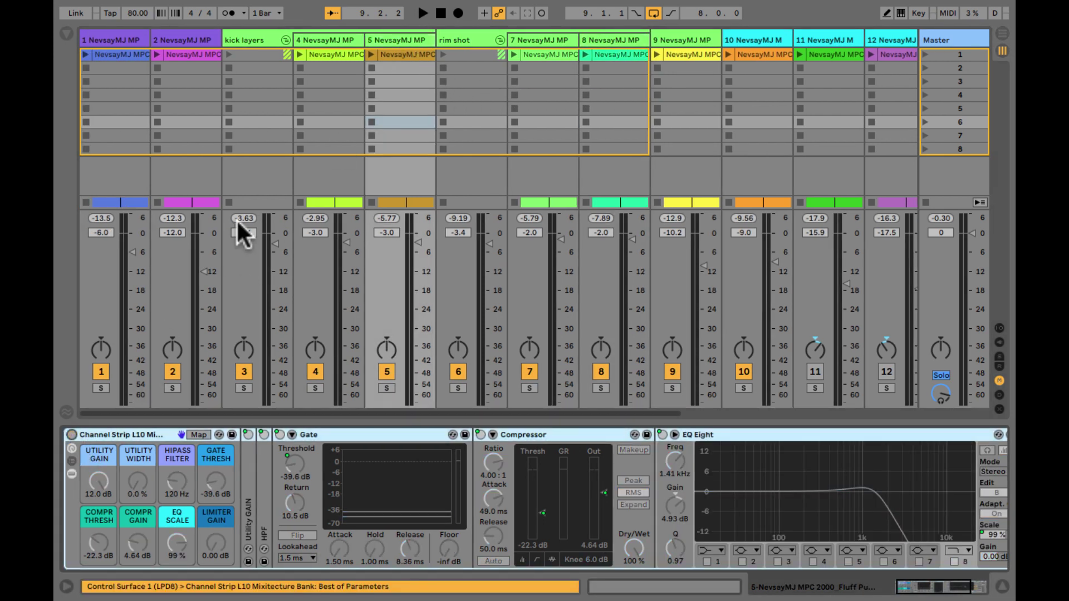
{"action": "left_click", "coordinate": [334, 94]}
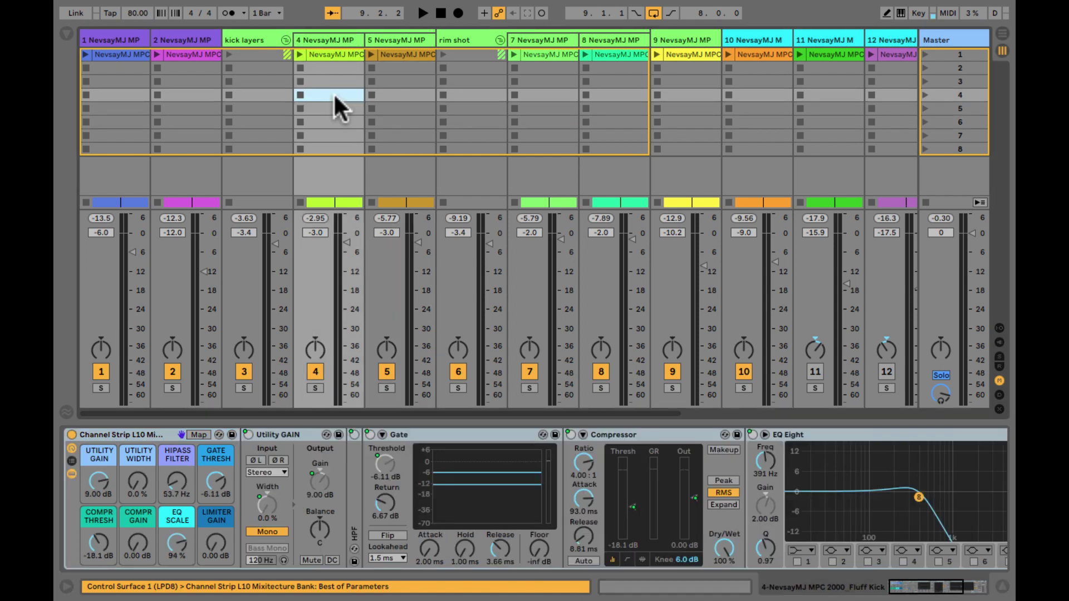
{"action": "left_click", "coordinate": [71, 434]}
Step: Go back through the tracks from track 13 to the kick layers group, checking whether each Channel Strip rack is off
{"action": "scroll", "coordinate": [304, 120], "scroll_direction": "right", "scroll_amount": 5}
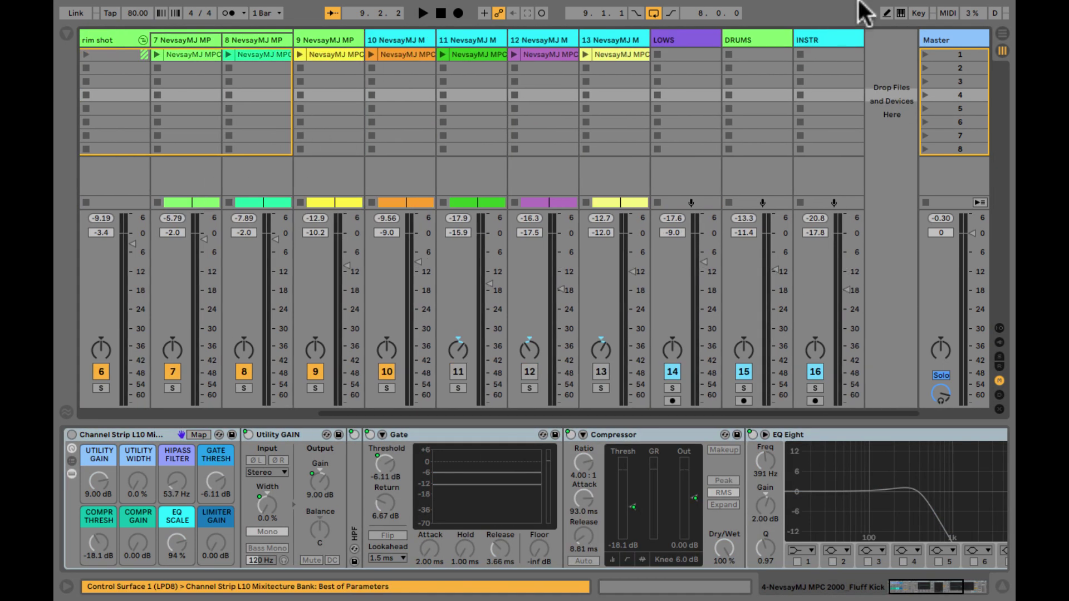
{"action": "left_click", "coordinate": [614, 37]}
{"action": "key", "text": "Left"}
{"action": "key", "text": "Left"}
{"action": "key", "text": "Left"}
{"action": "key", "text": "Left"}
{"action": "key", "text": "Left"}
{"action": "key", "text": "Left"}
{"action": "key", "text": "Left"}
{"action": "key", "text": "Left"}
{"action": "key", "text": "Left"}
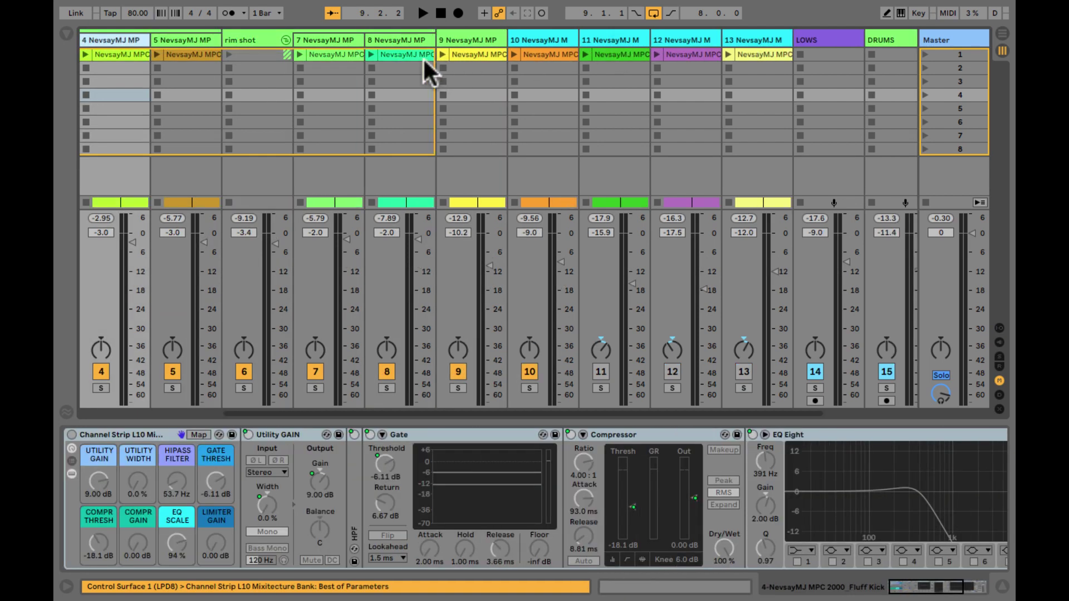
{"action": "scroll", "coordinate": [394, 111], "scroll_direction": "left", "scroll_amount": 3}
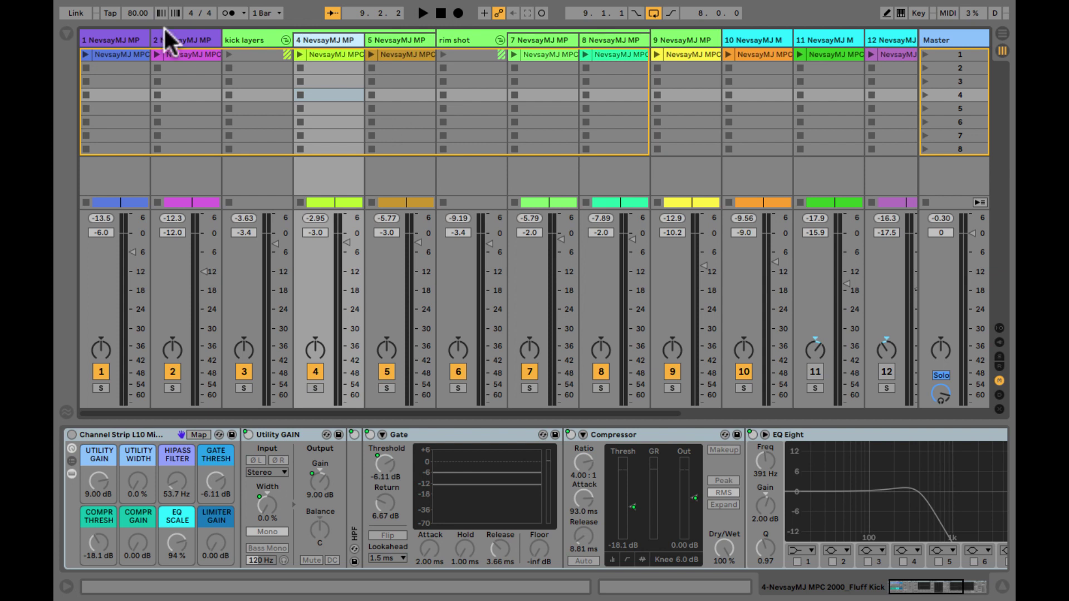
{"action": "left_click", "coordinate": [238, 33]}
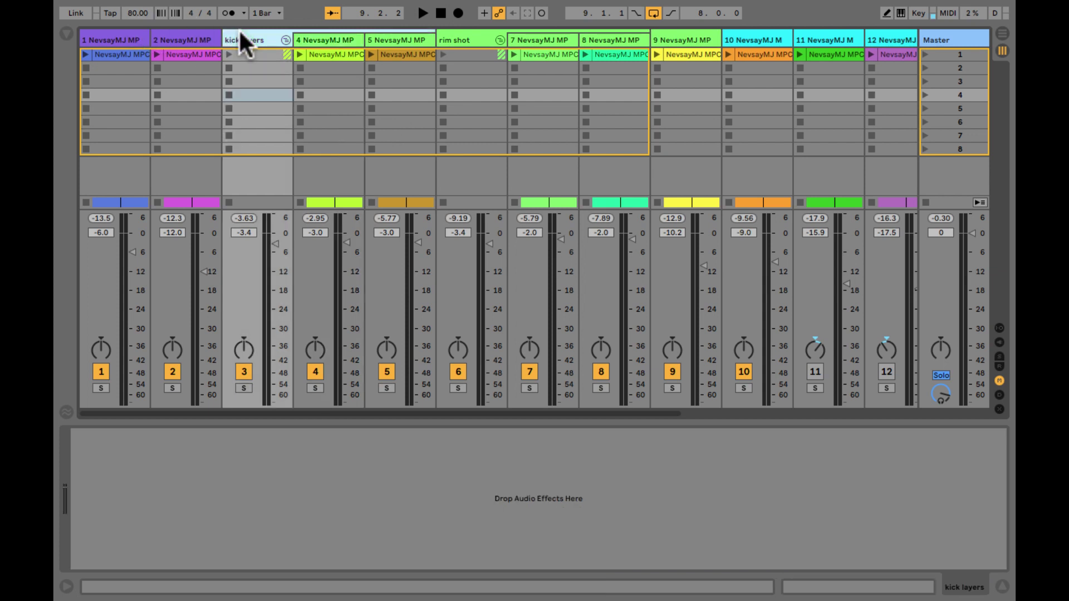
Step: Switch off the Channel Strip racks on the 808 Main Punch Kick track and the 808 track
{"action": "left_click", "coordinate": [177, 34]}
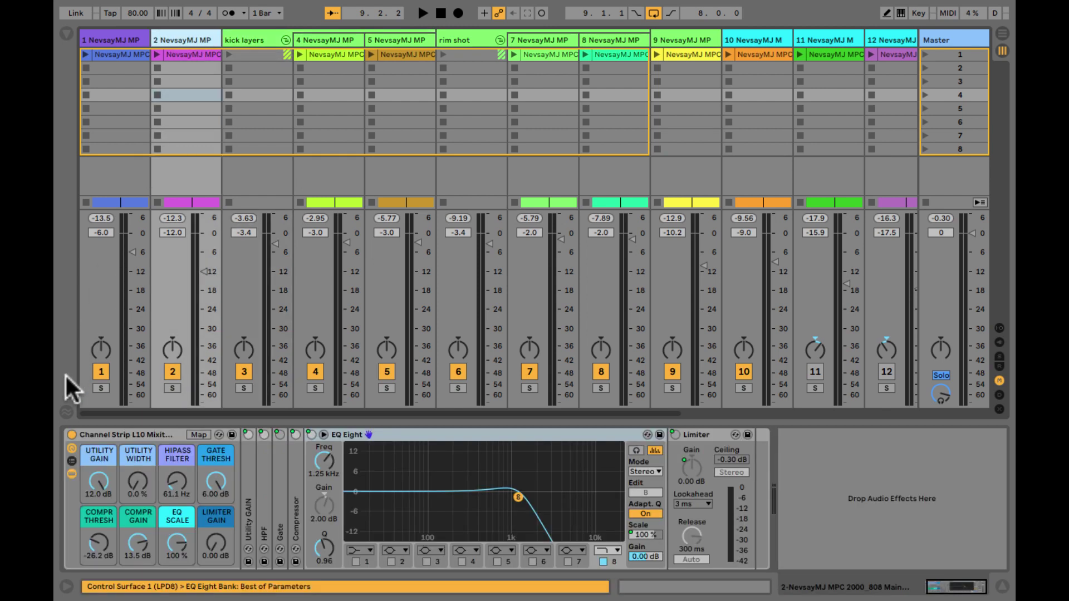
{"action": "left_click", "coordinate": [71, 434]}
{"action": "left_click", "coordinate": [115, 38]}
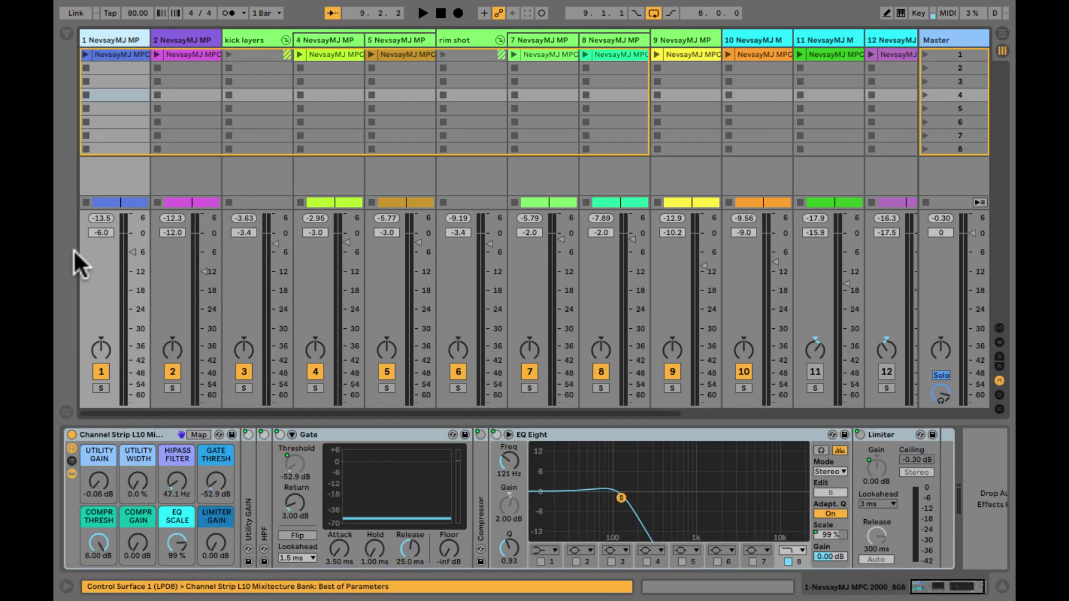
{"action": "left_click", "coordinate": [71, 434]}
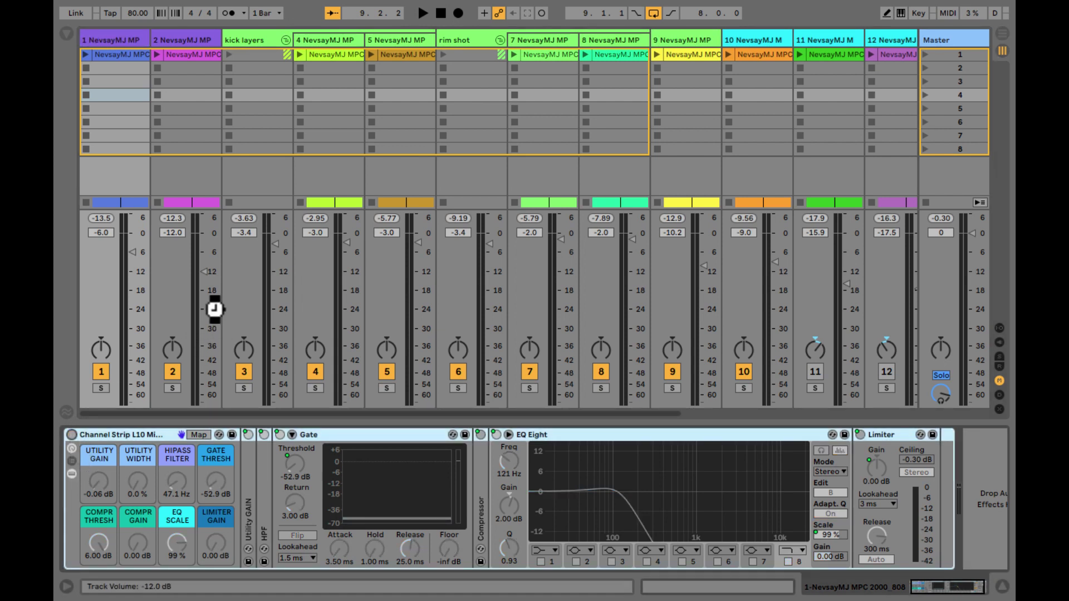
Step: Play the unprocessed mix and set the DRUMS volume to -12 dB and the INSTR volume to -18 dB
{"action": "key", "text": "space"}
{"action": "scroll", "coordinate": [243, 292], "scroll_direction": "right", "scroll_amount": 5}
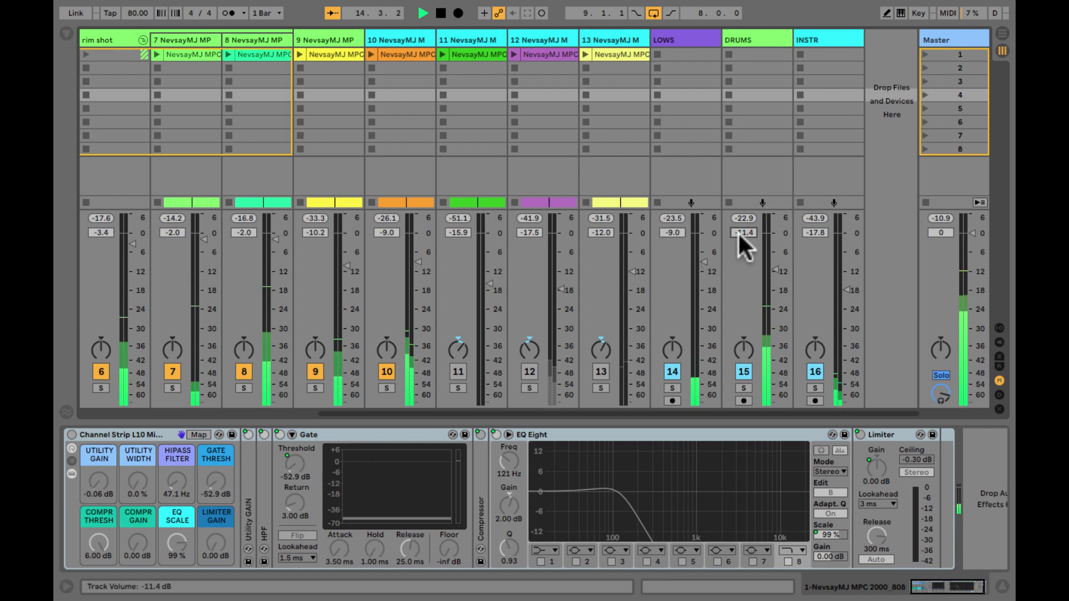
{"action": "type", "text": "12"}
{"action": "key", "text": "Return"}
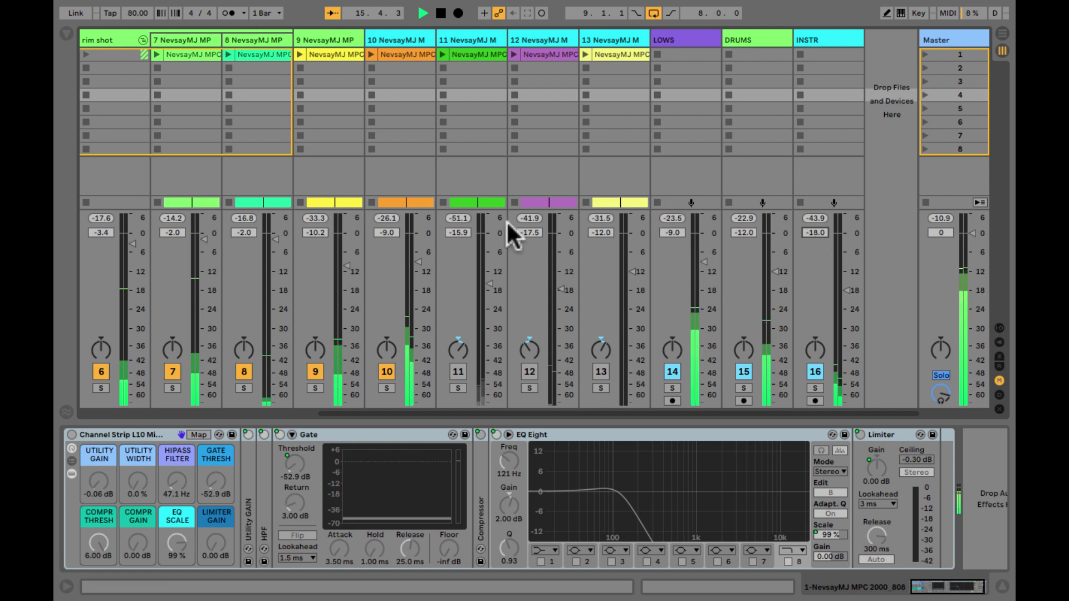
Step: While the beat plays, examine the waveforms of the 808 Main Punch Kick, Snare Main and Hi Hats clips in the arrangement
{"action": "scroll", "coordinate": [496, 226], "scroll_direction": "left", "scroll_amount": 5}
{"action": "scroll", "coordinate": [496, 226], "scroll_direction": "left", "scroll_amount": 3}
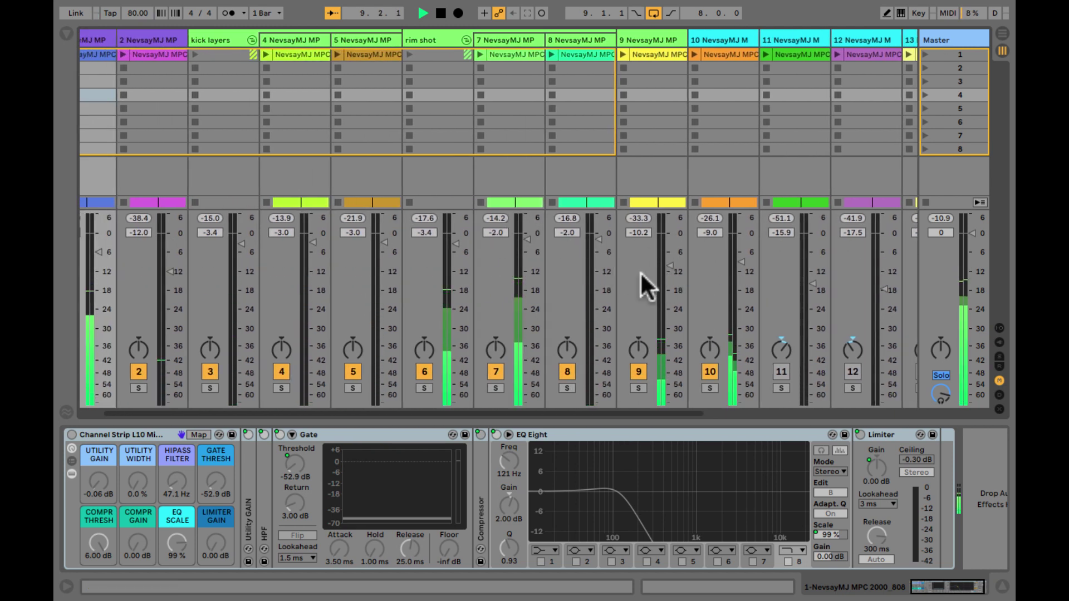
{"action": "scroll", "coordinate": [513, 269], "scroll_direction": "left", "scroll_amount": 2}
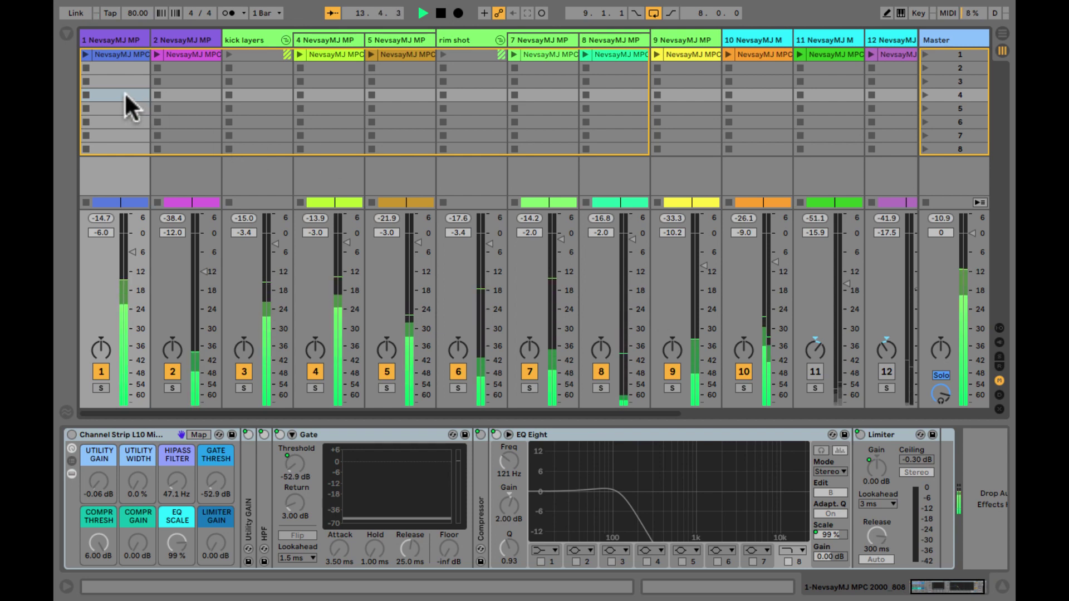
{"action": "key", "text": "Tab"}
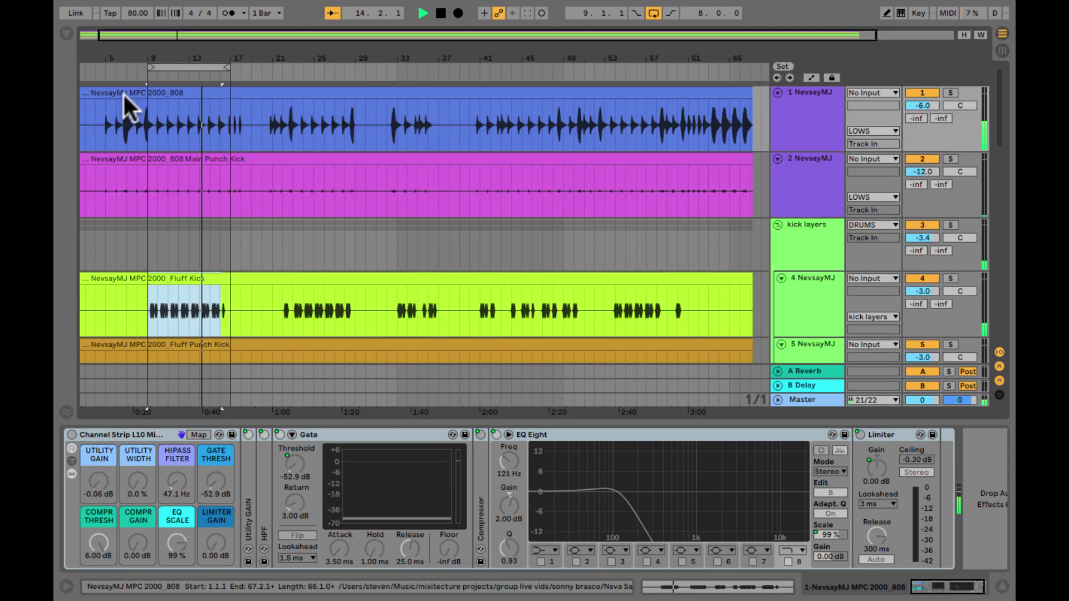
{"action": "left_click", "coordinate": [200, 202]}
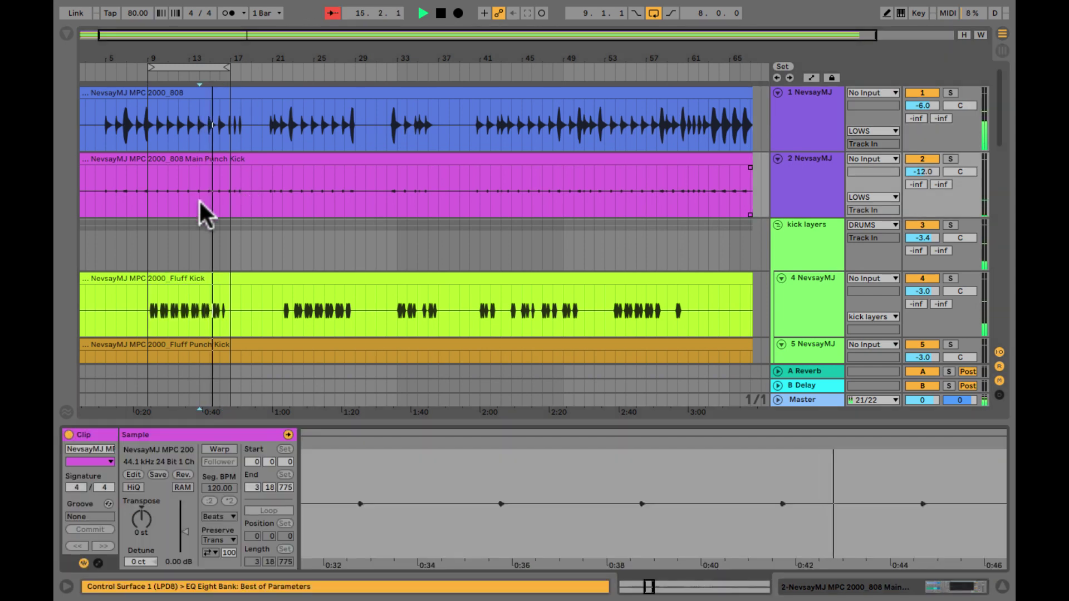
{"action": "scroll", "coordinate": [321, 197], "scroll_direction": "down", "scroll_amount": 5}
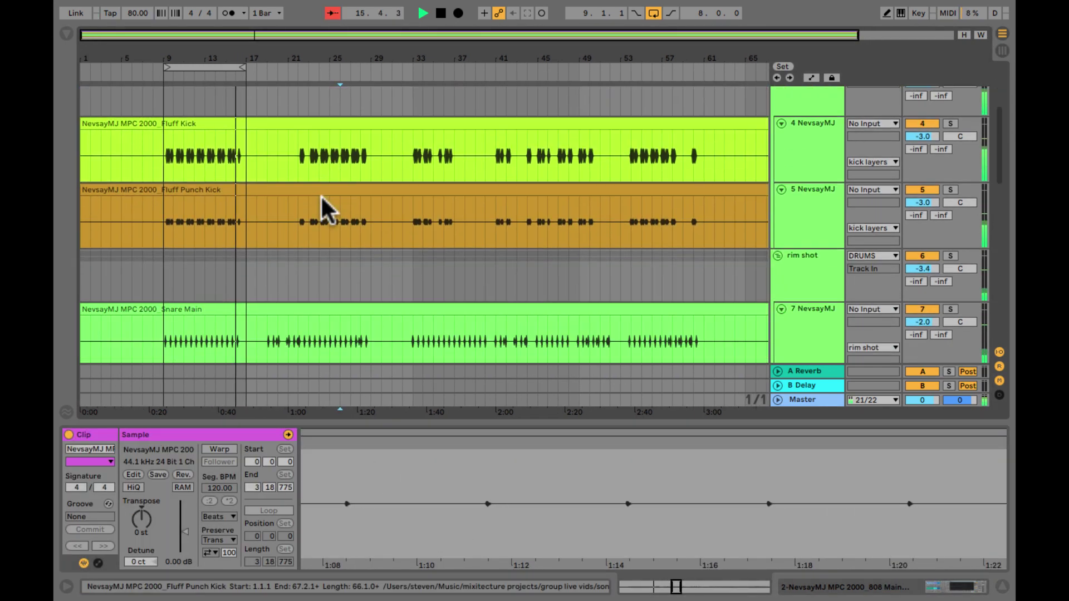
{"action": "left_click", "coordinate": [320, 323]}
{"action": "scroll", "coordinate": [320, 323], "scroll_direction": "down", "scroll_amount": 3}
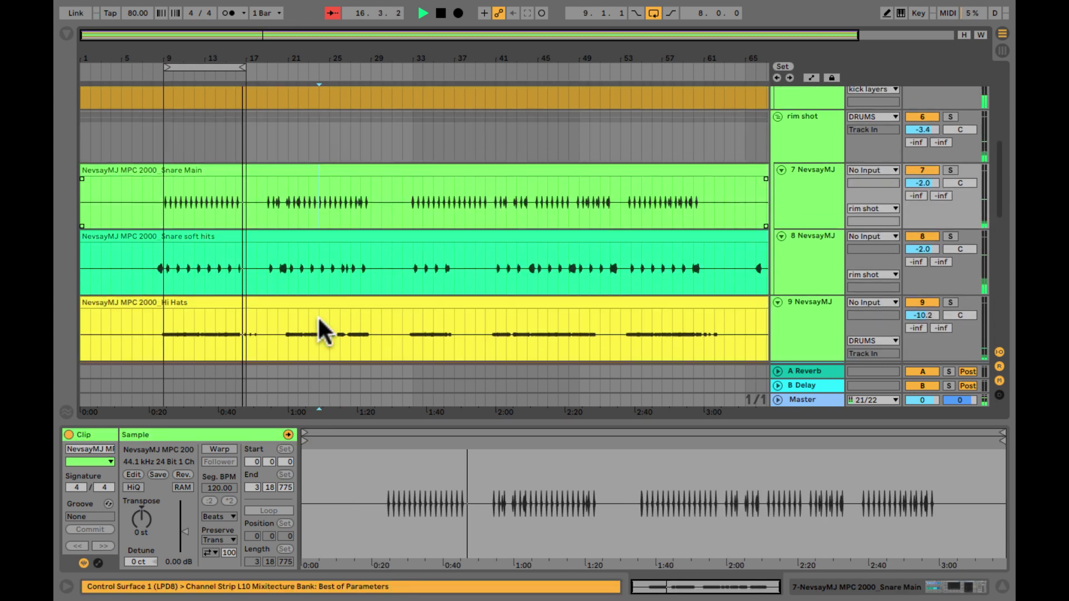
{"action": "left_click", "coordinate": [331, 317]}
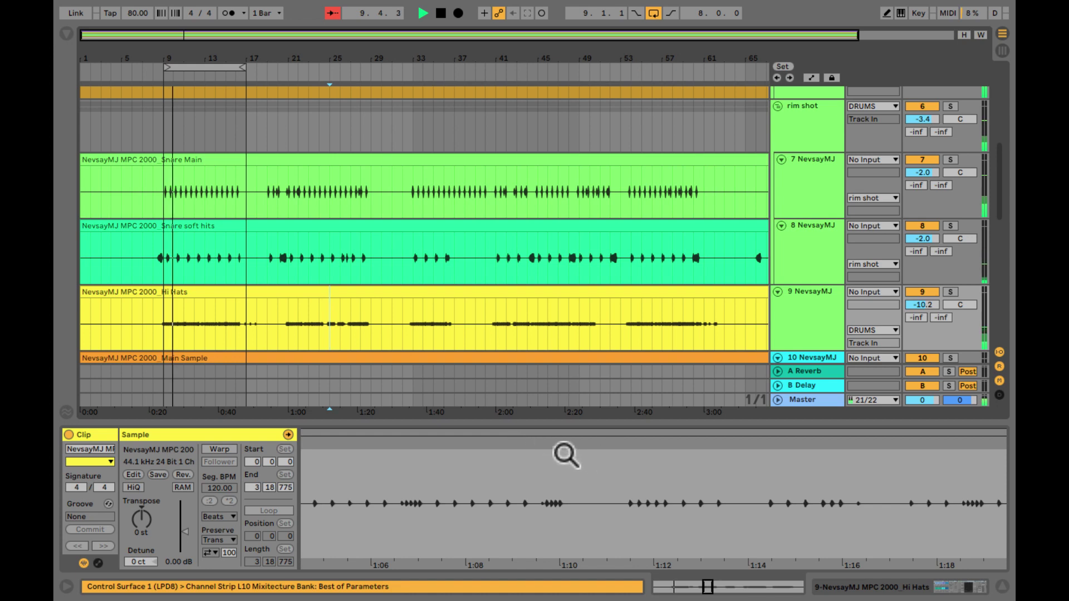
{"action": "scroll", "coordinate": [585, 311], "scroll_direction": "up", "scroll_amount": 5}
{"action": "key", "text": "Tab"}
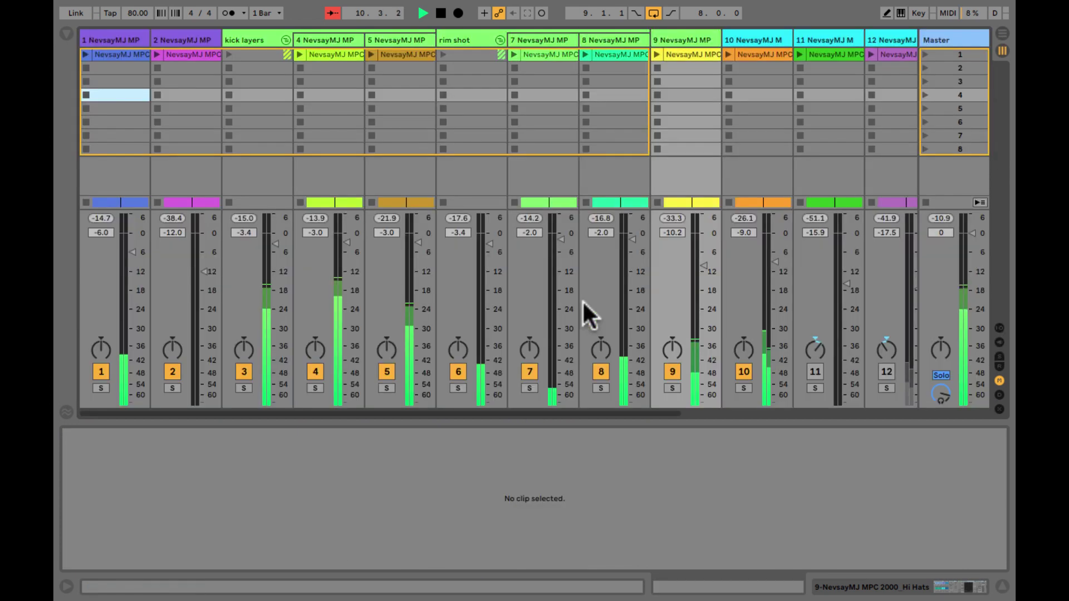
Step: Stop playback, switch on tracks 11, 12 and 13, and switch off the DRUMS, INSTR and 808 Main Punch Kick tracks
{"action": "key", "text": "space"}
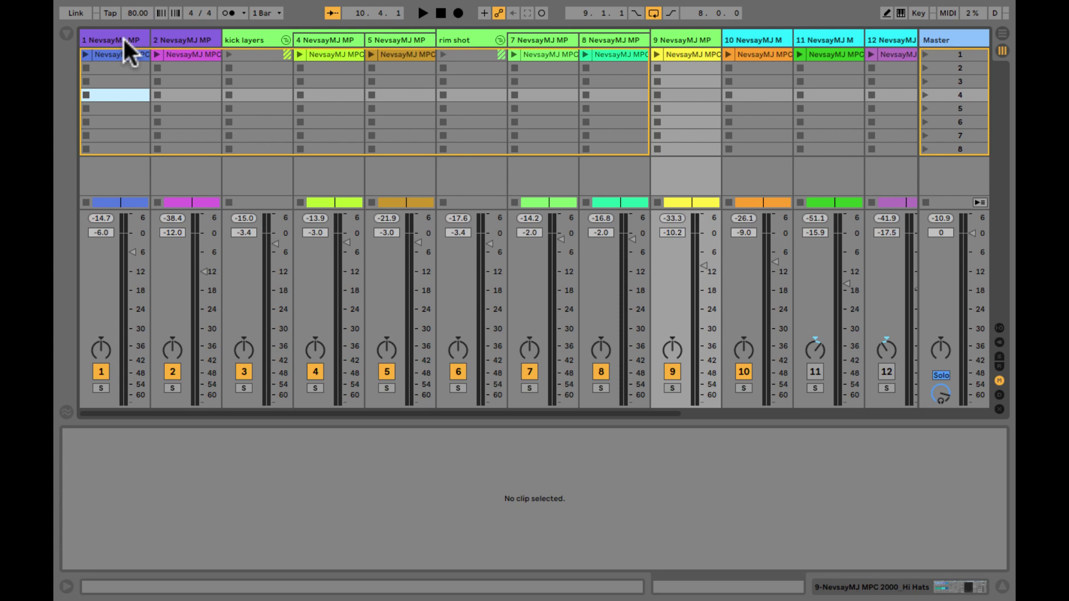
{"action": "key", "text": "Tab"}
{"action": "left_click_drag", "start_coordinate": [165, 53], "coordinate": [205, 101]}
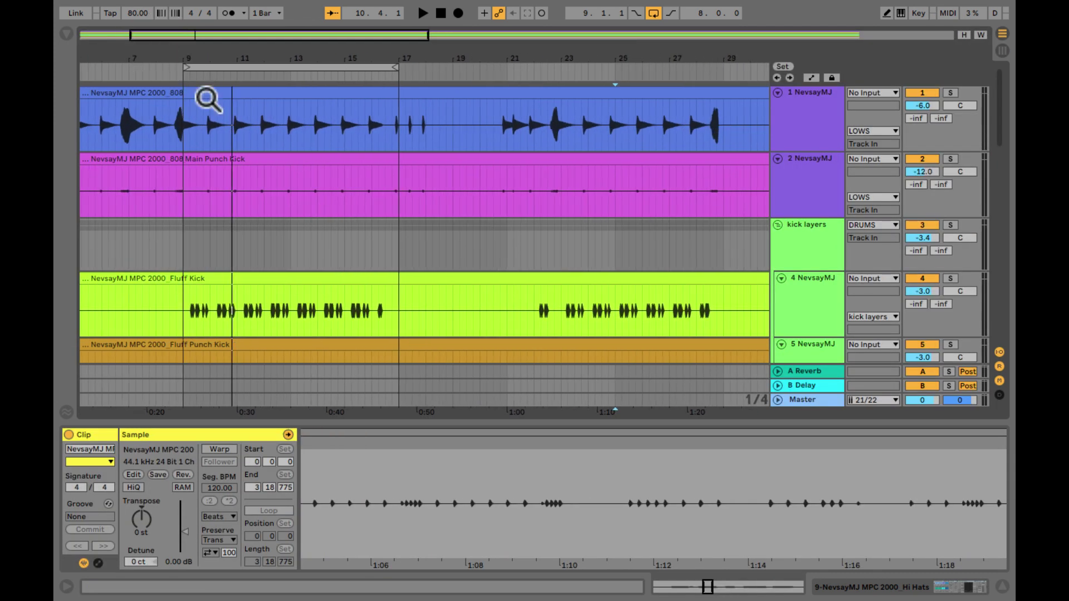
{"action": "key", "text": "Tab"}
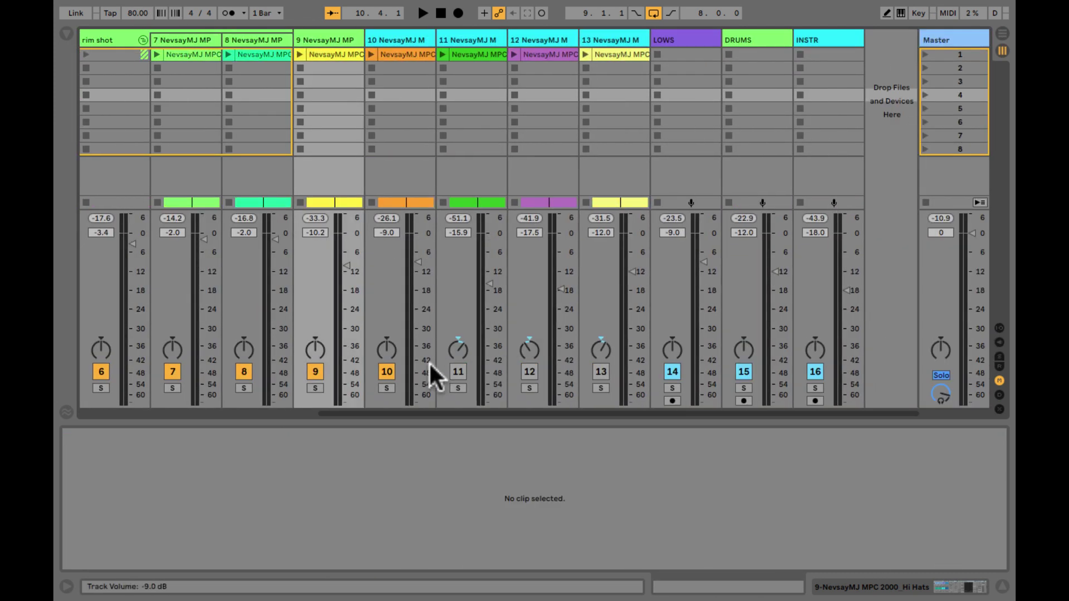
{"action": "left_click", "coordinate": [530, 371]}
{"action": "left_click", "coordinate": [601, 371]}
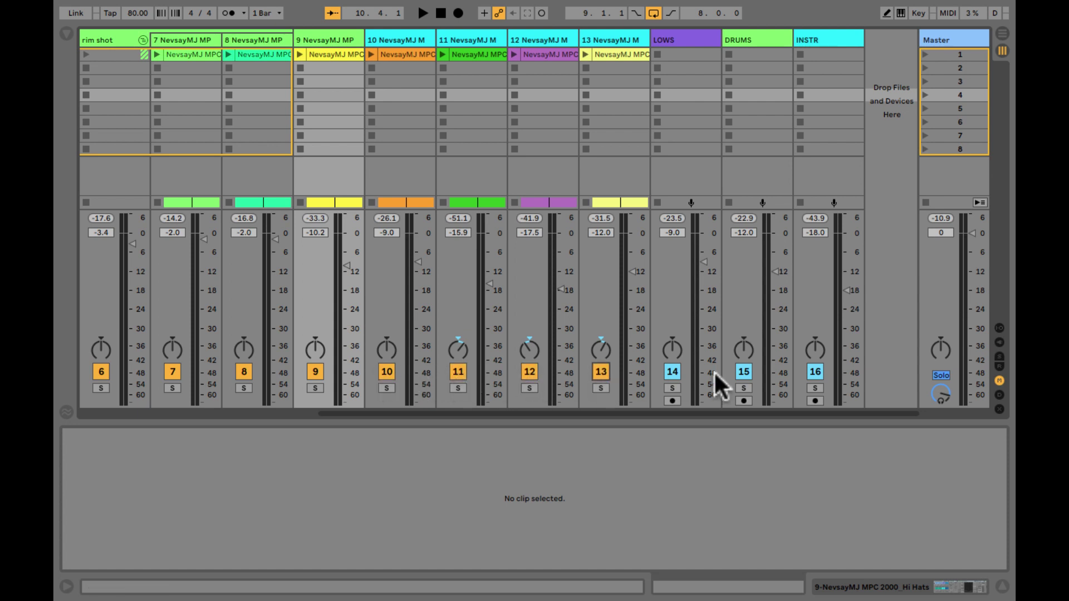
{"action": "left_click", "coordinate": [744, 371]}
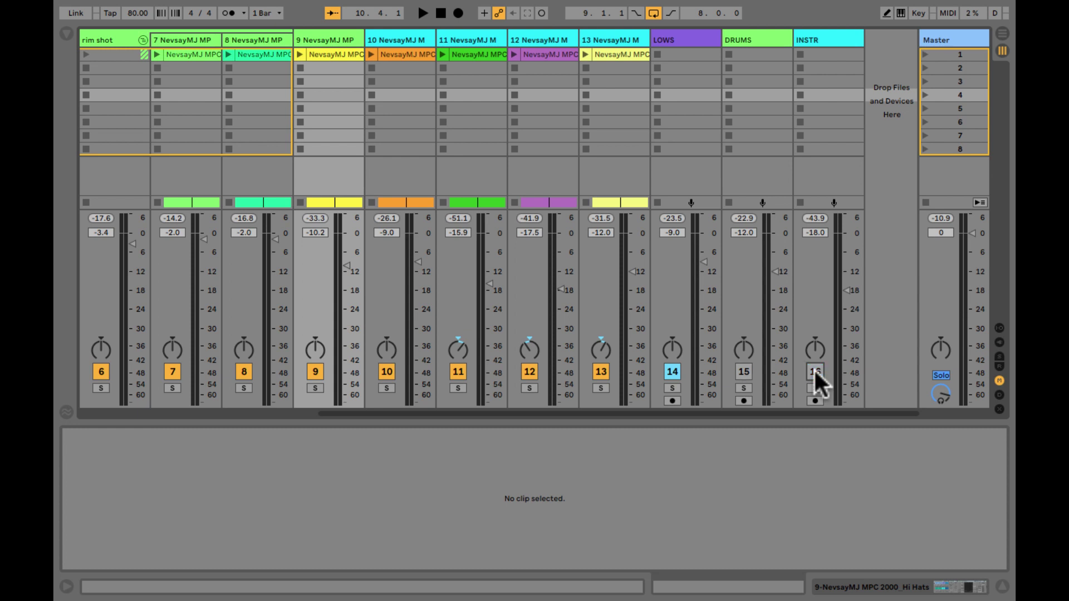
{"action": "scroll", "coordinate": [814, 369], "scroll_direction": "left", "scroll_amount": 5}
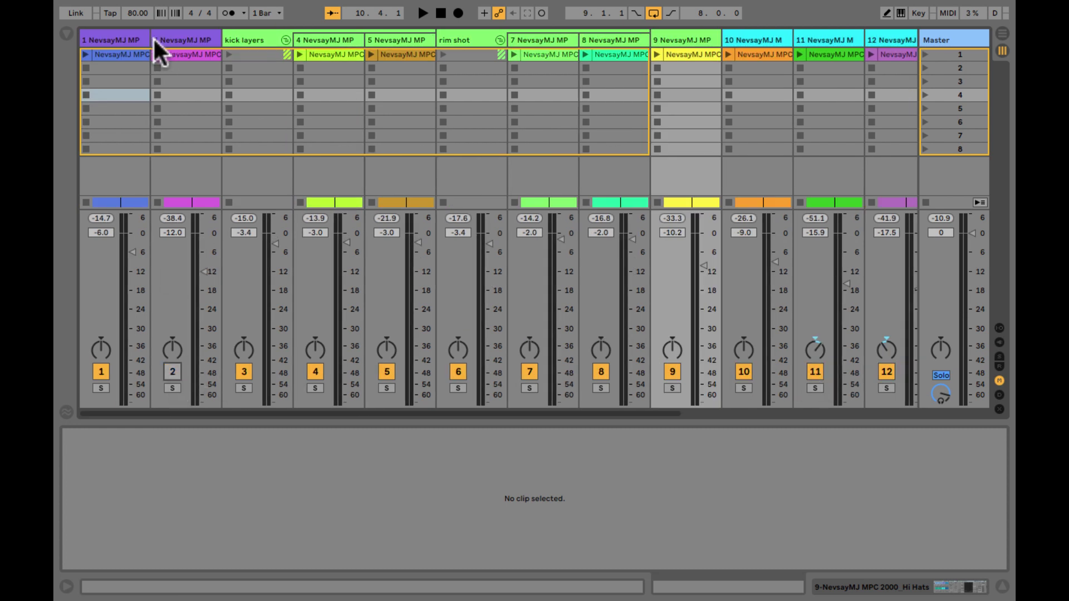
Step: Move the arrangement loop to start at 6.3.1, shorten it to 4 bars and play it
{"action": "key", "text": "space"}
{"action": "key", "text": "Tab"}
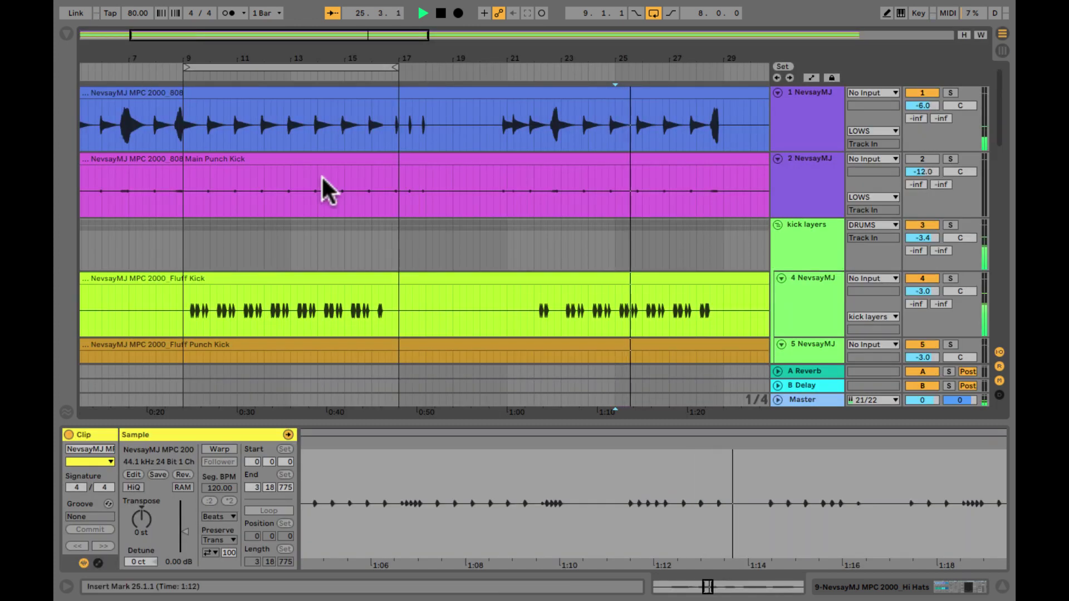
{"action": "left_click", "coordinate": [269, 65]}
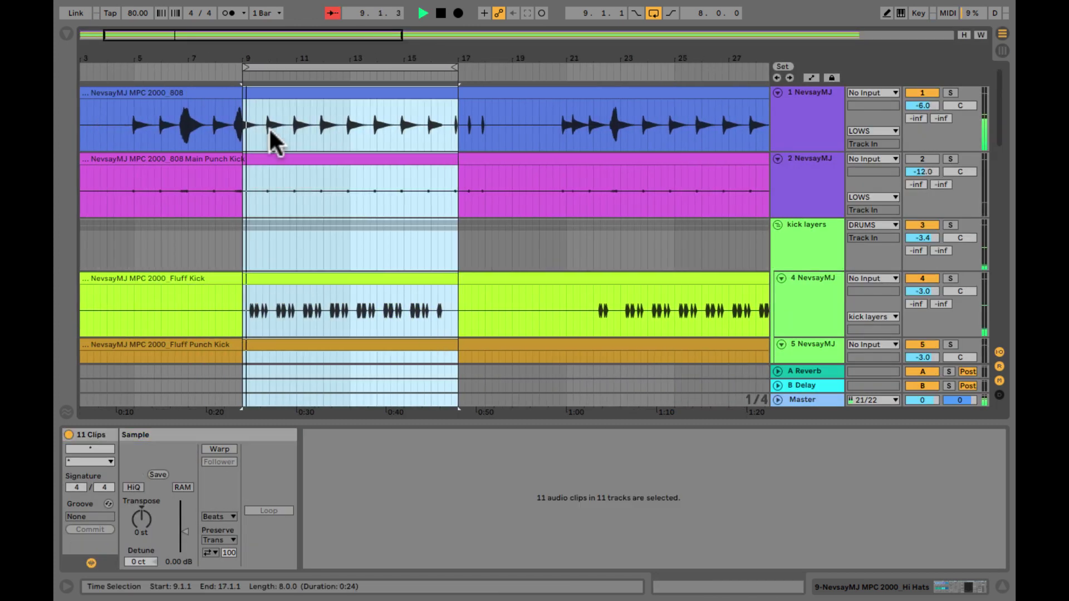
{"action": "key", "text": "space"}
{"action": "left_click_drag", "start_coordinate": [325, 67], "coordinate": [265, 68]}
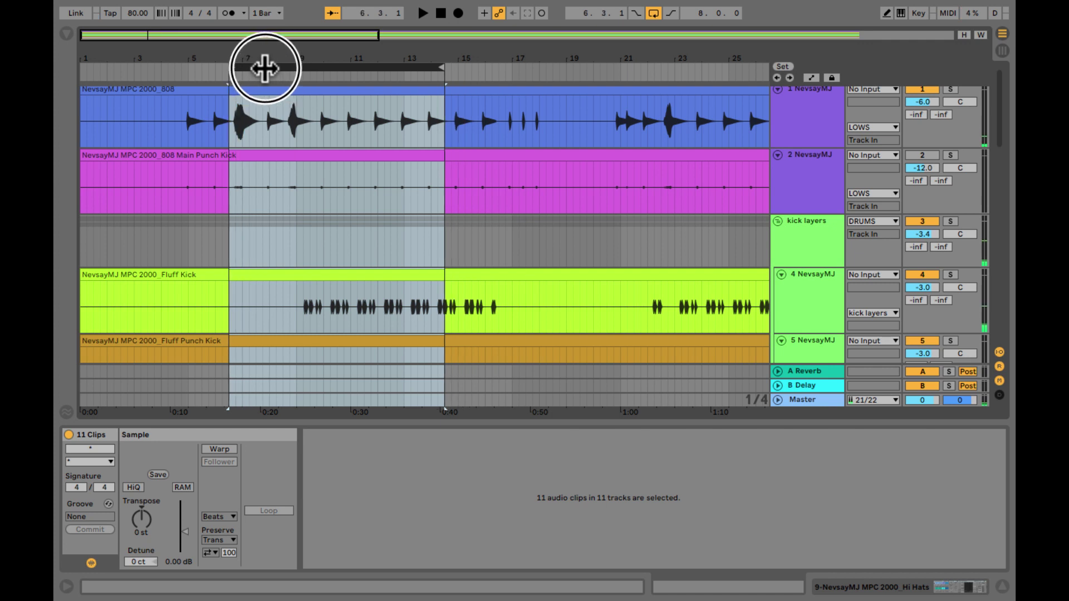
{"action": "key", "text": "space"}
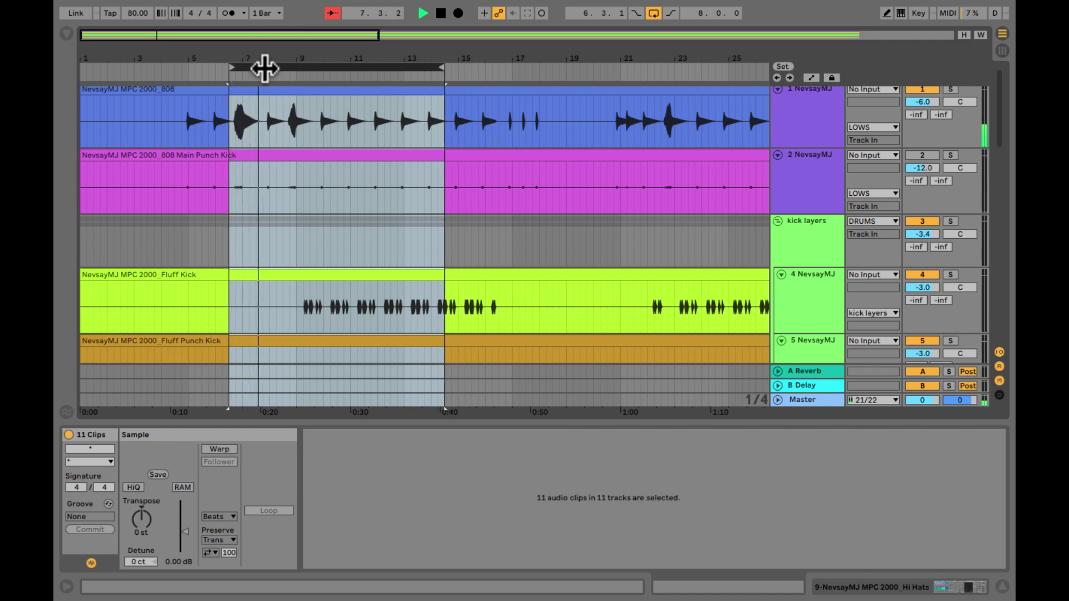
{"action": "key", "text": "super+Down"}
Step: In the 808 track's Channel Strip, reset EQ Scale to 0 %, Gate Thresh and Compr Thresh to 6 dB, and Hipass Filter to 26 Hz
{"action": "key", "text": "Tab"}
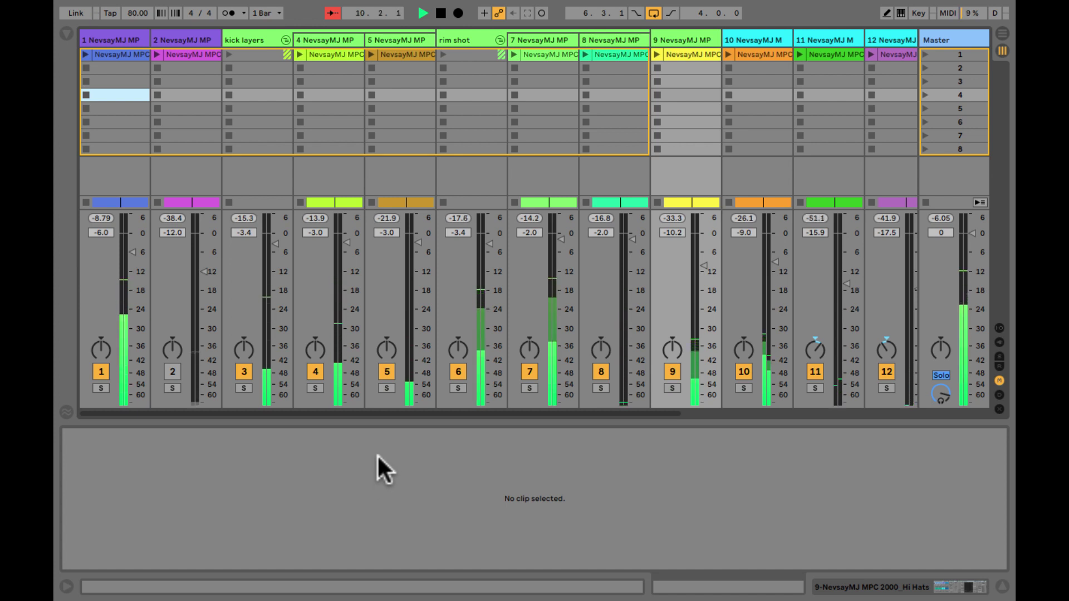
{"action": "left_click", "coordinate": [115, 35]}
{"action": "left_click", "coordinate": [116, 35]}
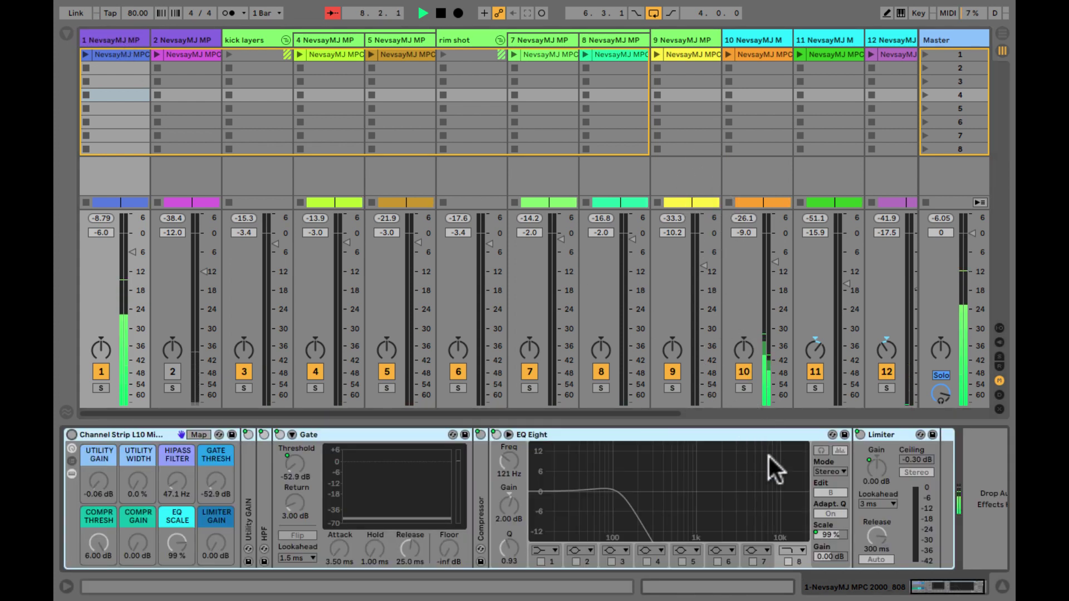
{"action": "left_click", "coordinate": [776, 520]}
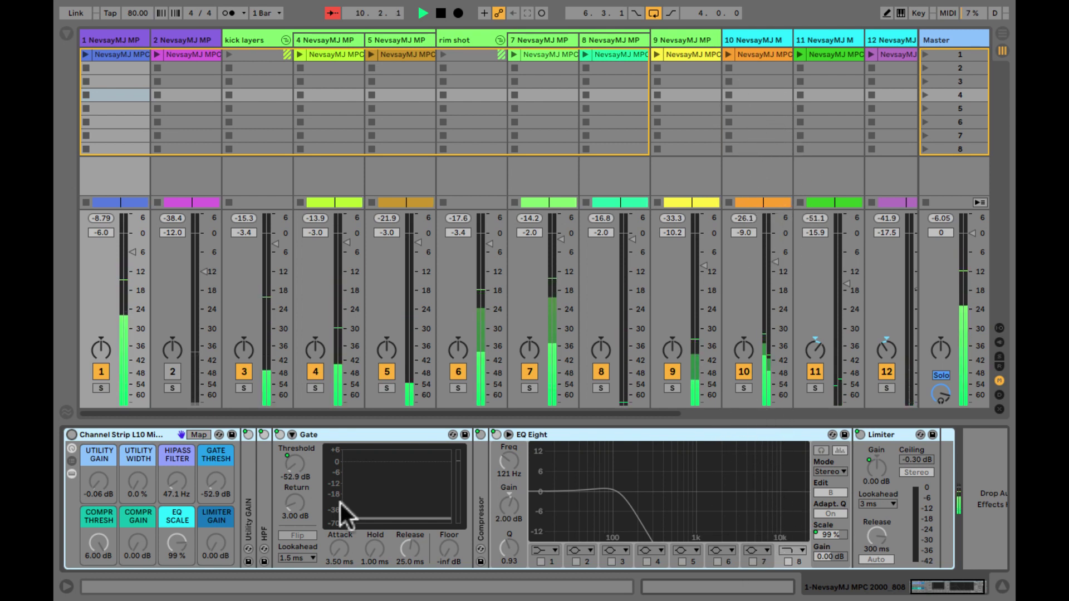
{"action": "double_click", "coordinate": [176, 544]}
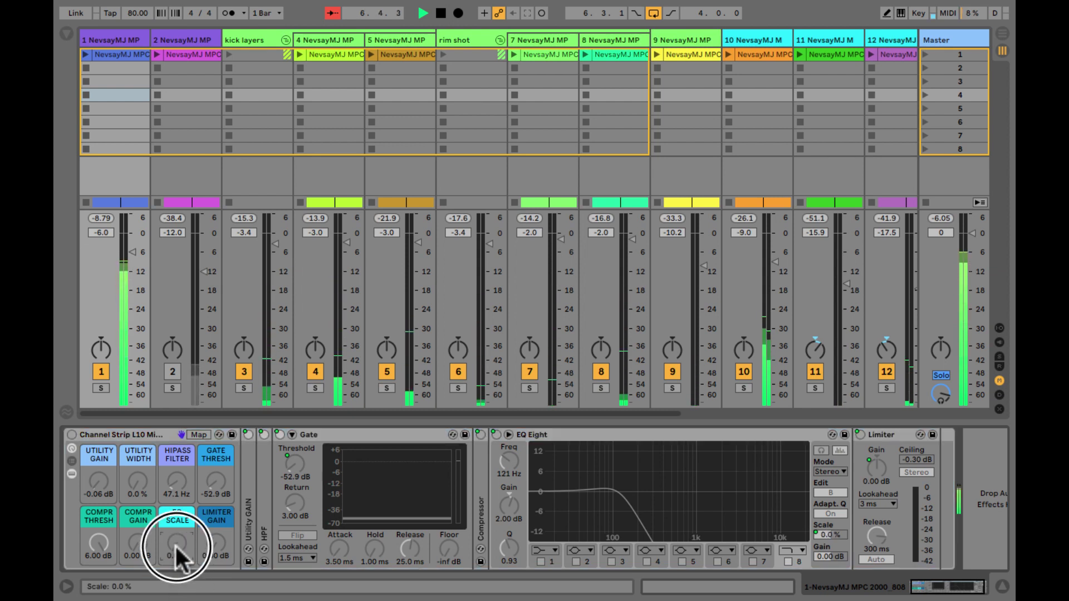
{"action": "double_click", "coordinate": [216, 483]}
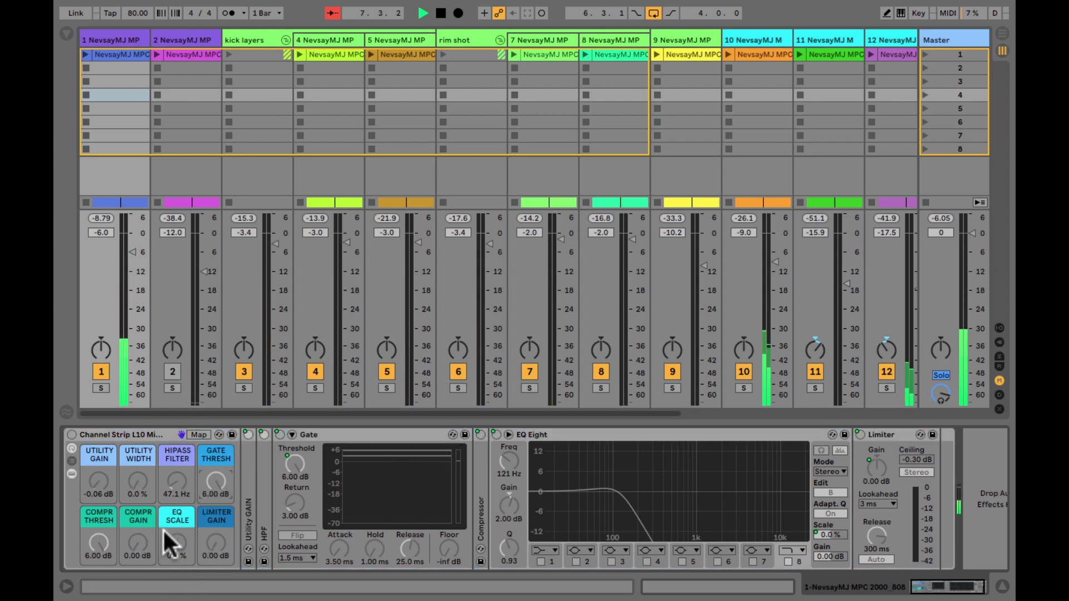
{"action": "double_click", "coordinate": [94, 541]}
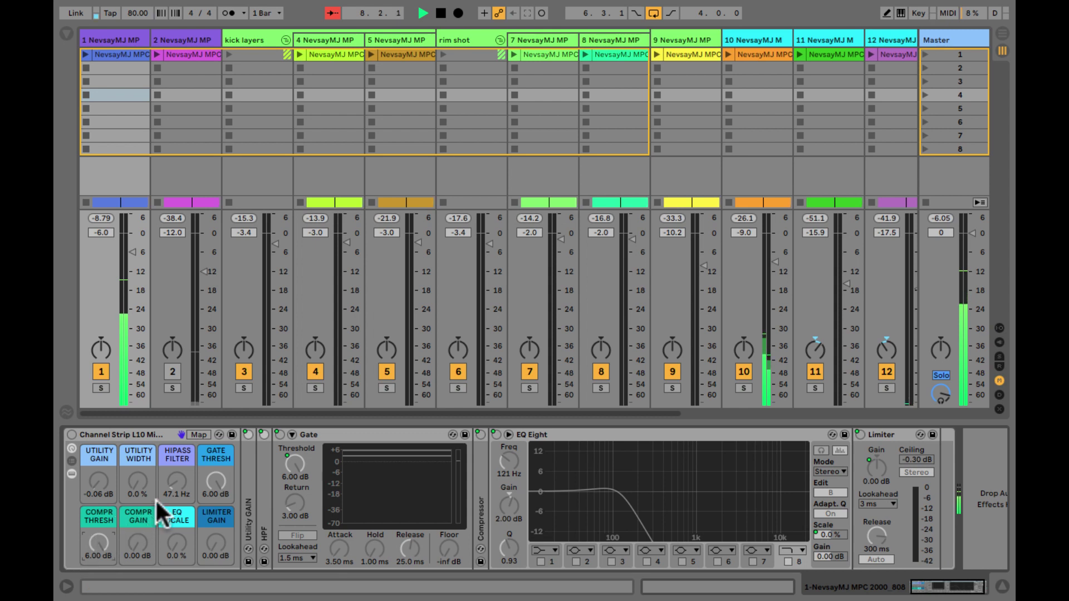
{"action": "double_click", "coordinate": [176, 492]}
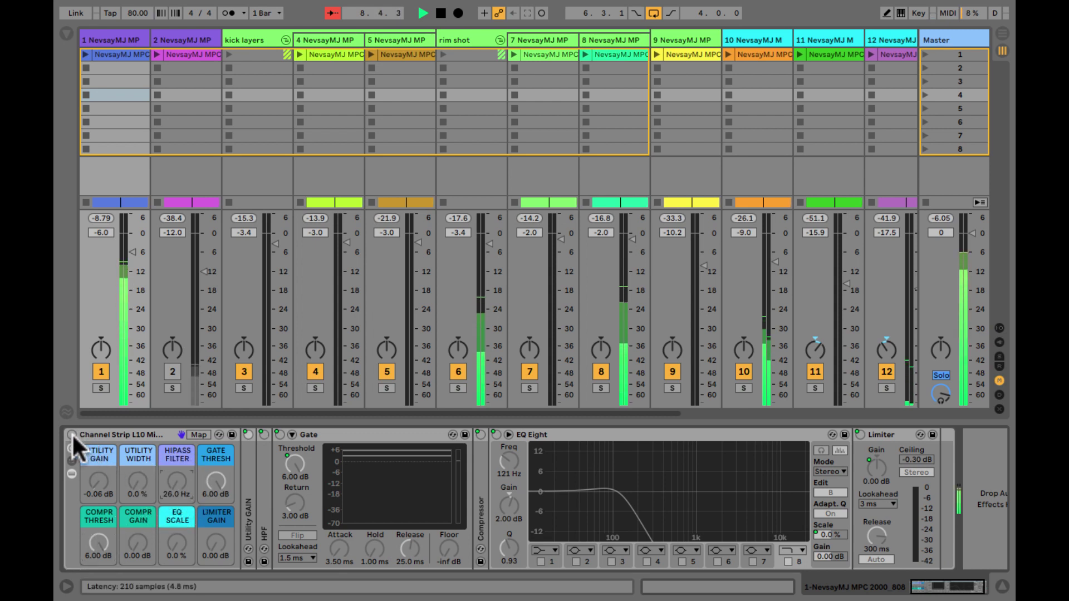
Step: Switch the 808 track's Channel Strip rack back on, unfold its HPF device and fold EQ Eight and Utility GAIN
{"action": "double_click", "coordinate": [245, 510]}
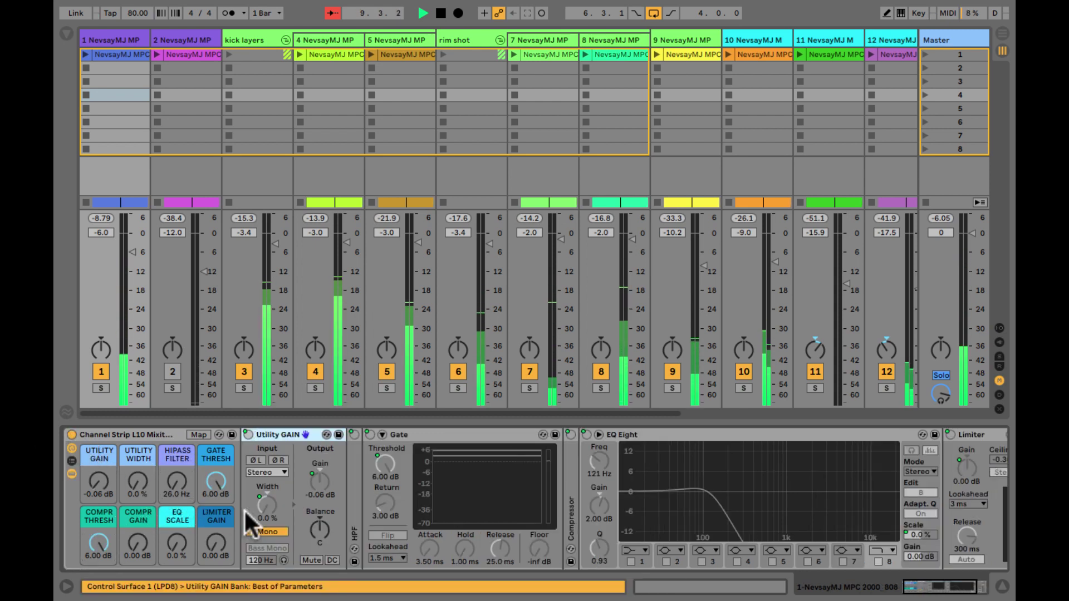
{"action": "left_click", "coordinate": [133, 431]}
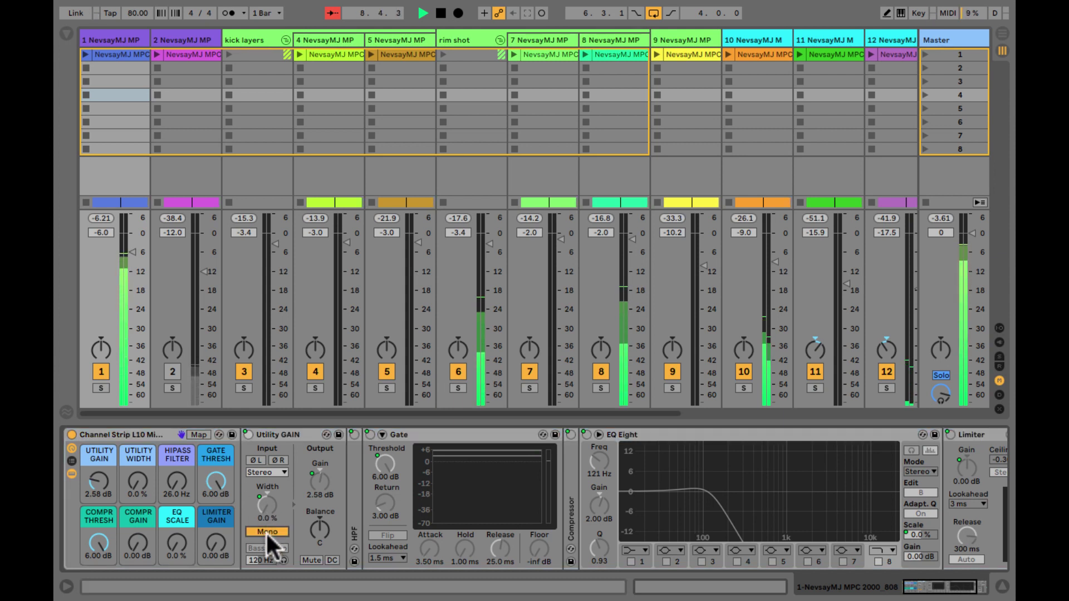
{"action": "double_click", "coordinate": [667, 433]}
{"action": "left_click", "coordinate": [103, 434]}
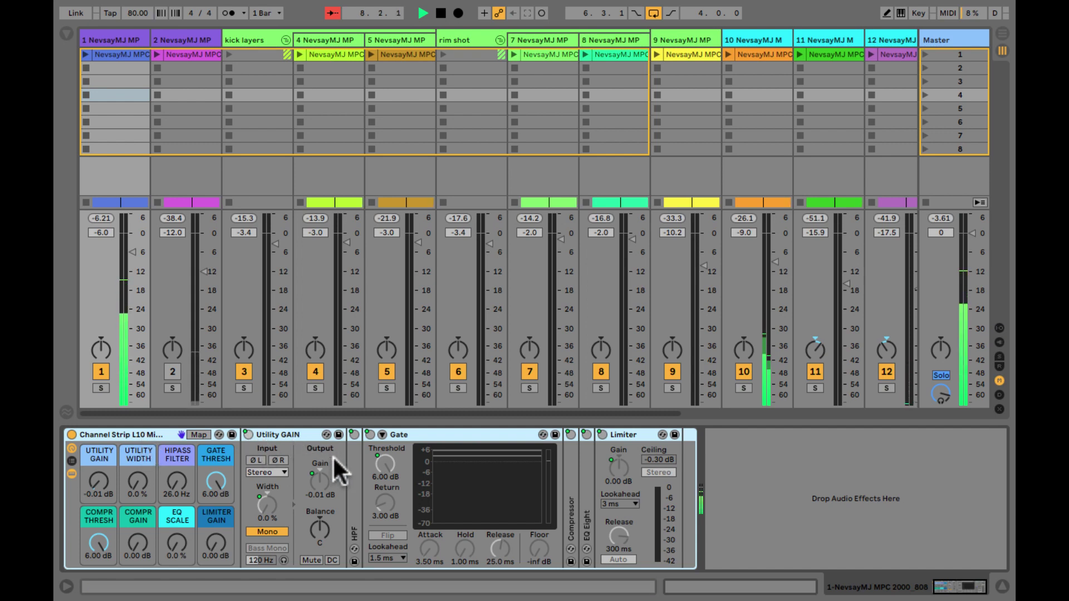
{"action": "double_click", "coordinate": [350, 483]}
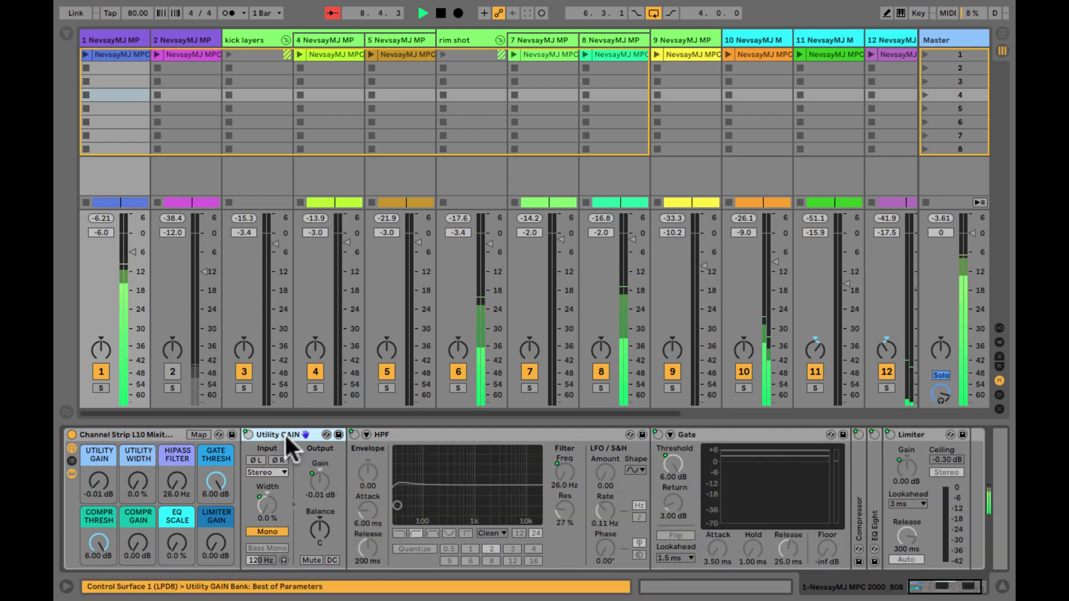
{"action": "double_click", "coordinate": [286, 434]}
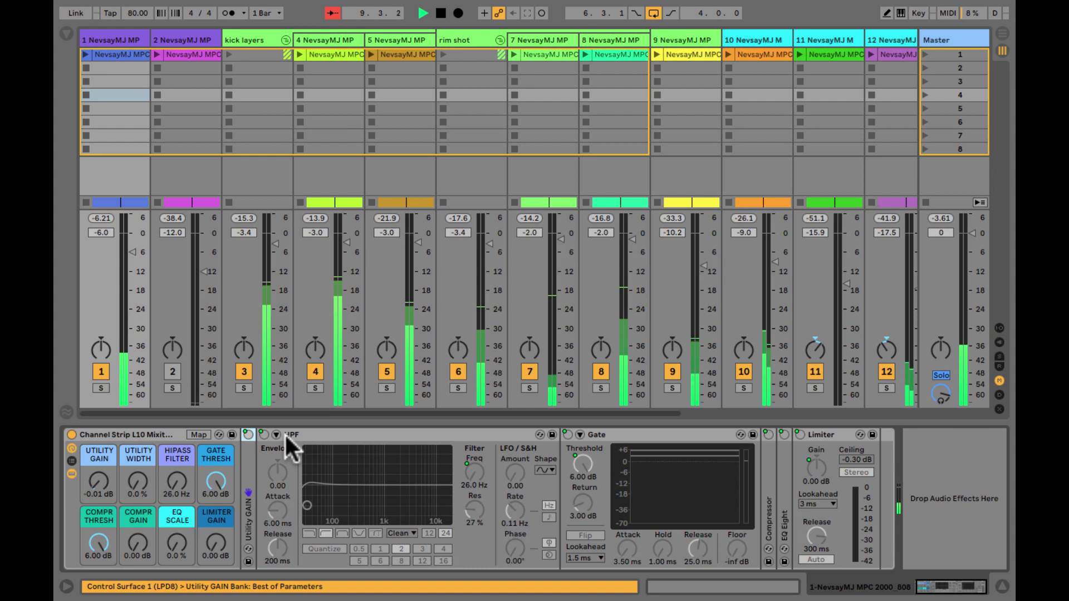
Step: Examine the Master track's spectrum in the enlarged view around the 49 Hz low-end peak, and return it to the compact view
{"action": "key", "text": "End"}
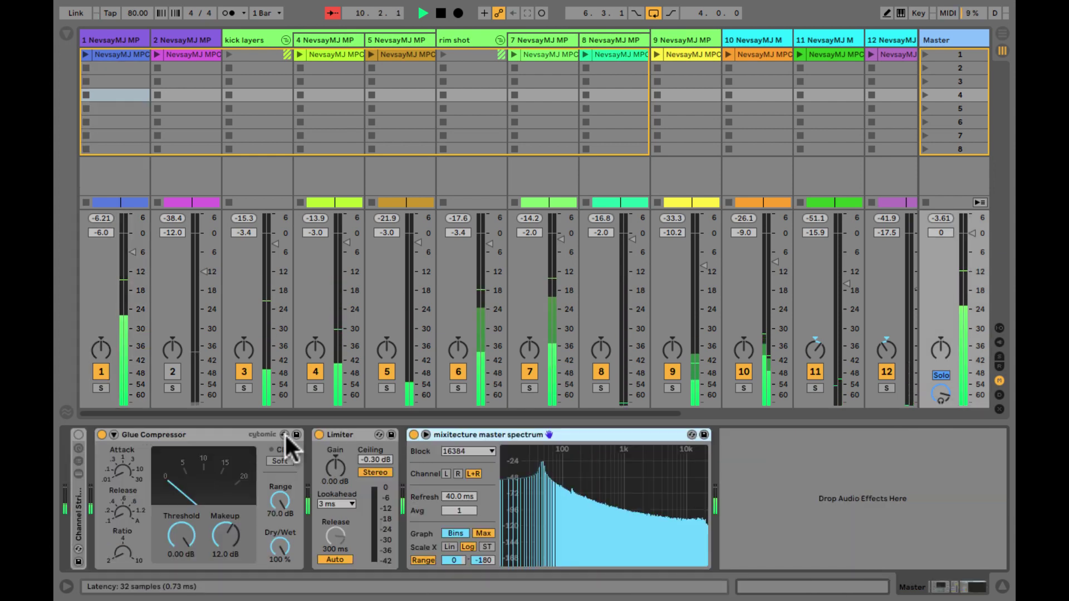
{"action": "mouse_move", "coordinate": [585, 489]}
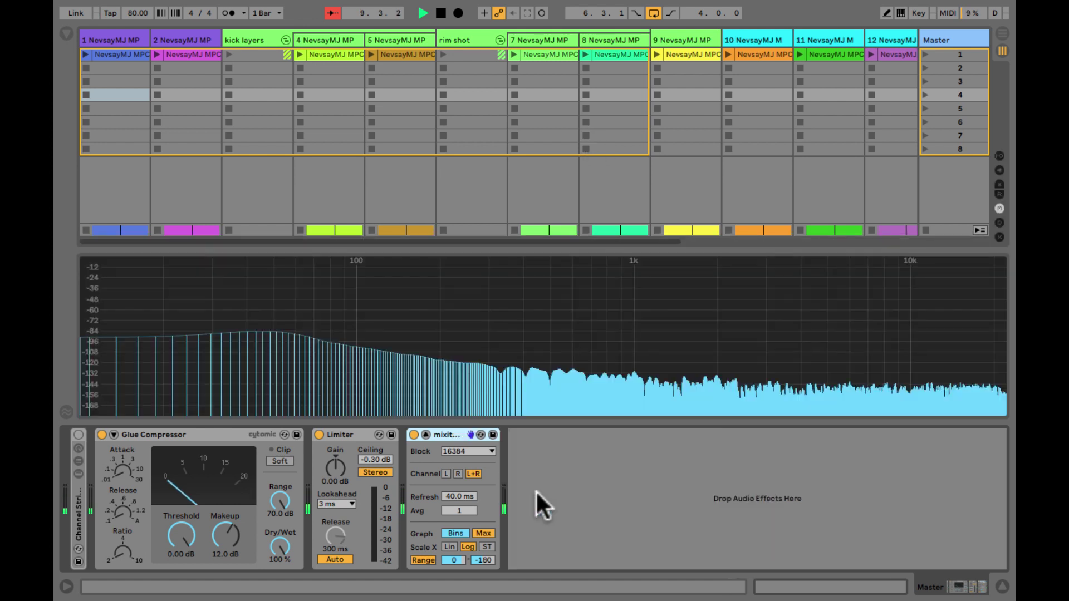
{"action": "double_click", "coordinate": [536, 490]}
{"action": "mouse_move", "coordinate": [268, 276]}
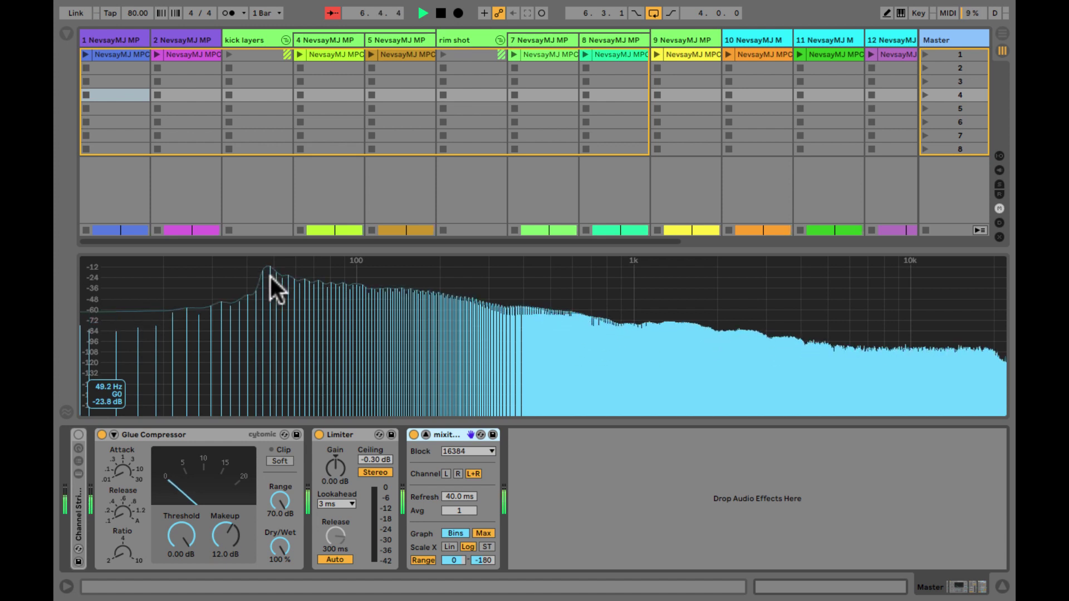
{"action": "double_click", "coordinate": [275, 332]}
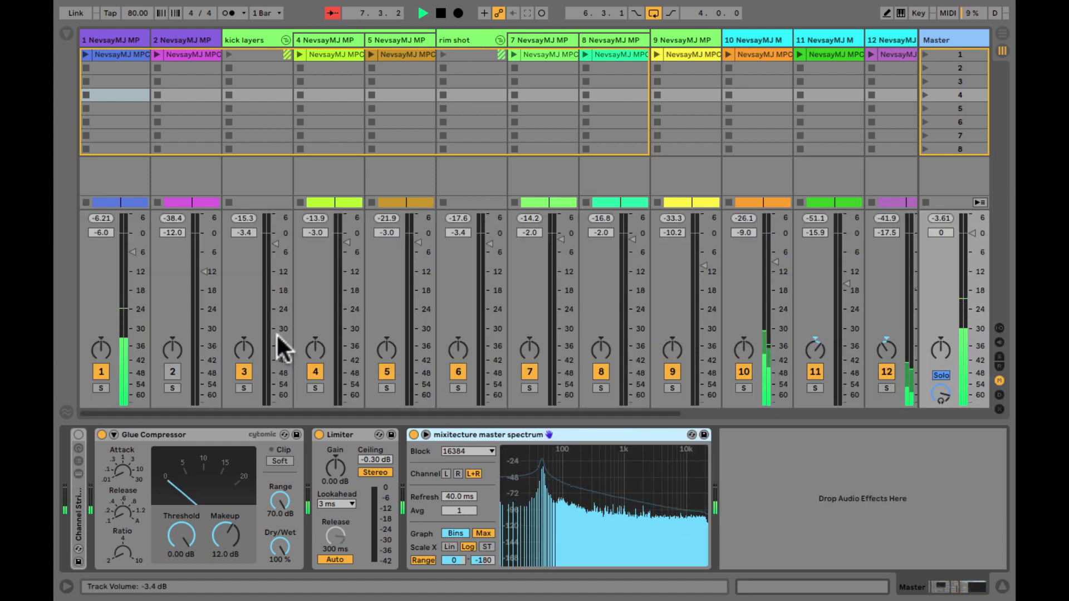
Step: Raise the Hipass Filter of the 808 track's Channel Strip to 48.4 Hz and fold the HPF device
{"action": "left_click", "coordinate": [117, 36]}
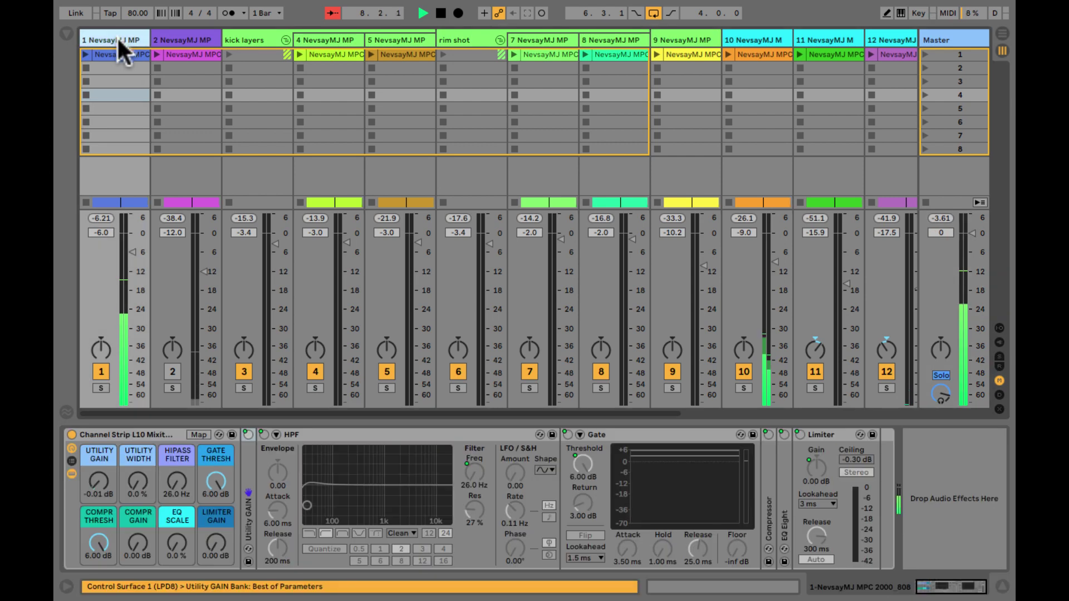
{"action": "left_click", "coordinate": [163, 434]}
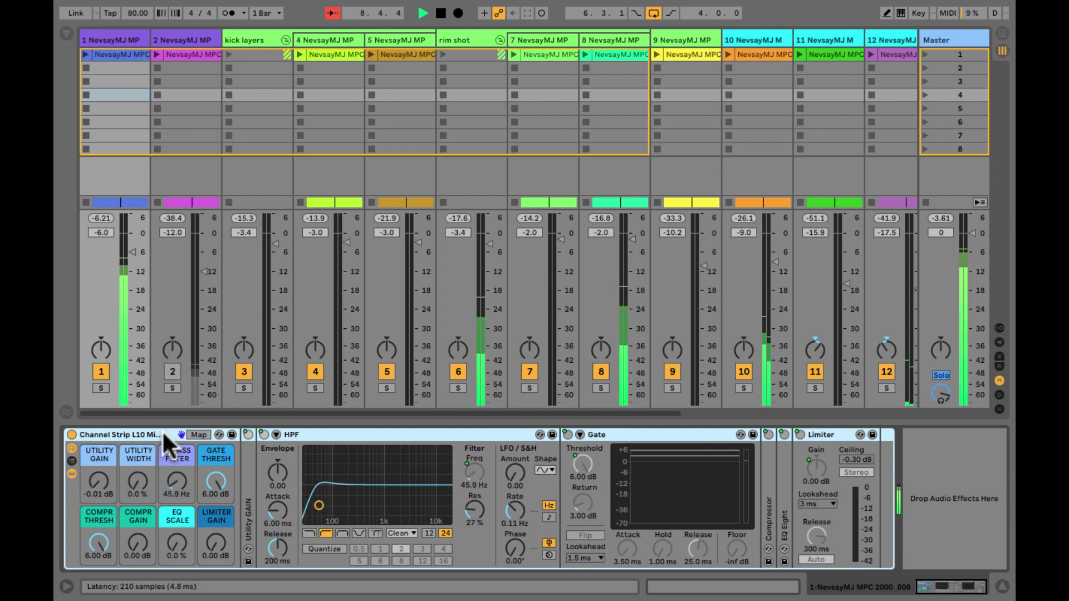
{"action": "left_click", "coordinate": [468, 509]}
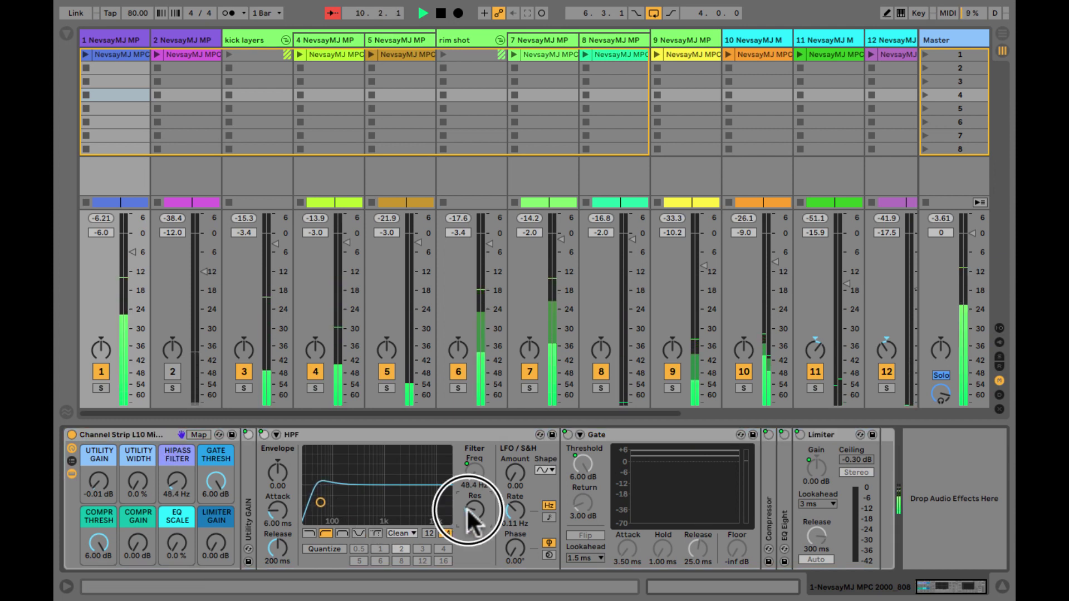
{"action": "left_click", "coordinate": [311, 434]}
{"action": "double_click", "coordinate": [310, 433]}
{"action": "left_click", "coordinate": [165, 434]}
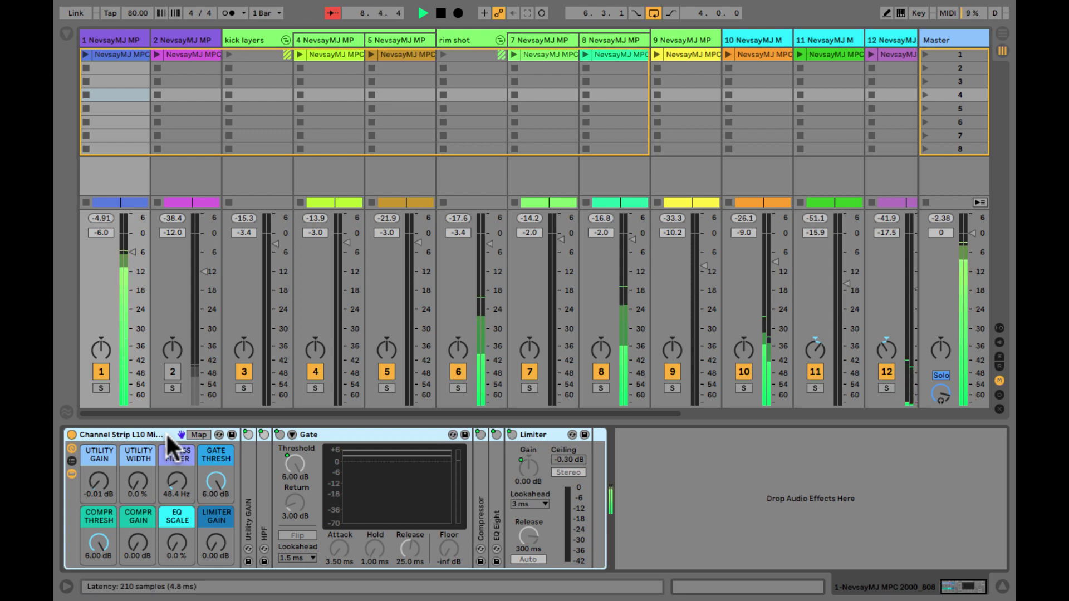
Step: Examine the 808 clip's waveform up close from 6.3.1 in the Arrangement View, and return to the Session View
{"action": "key", "text": "Tab"}
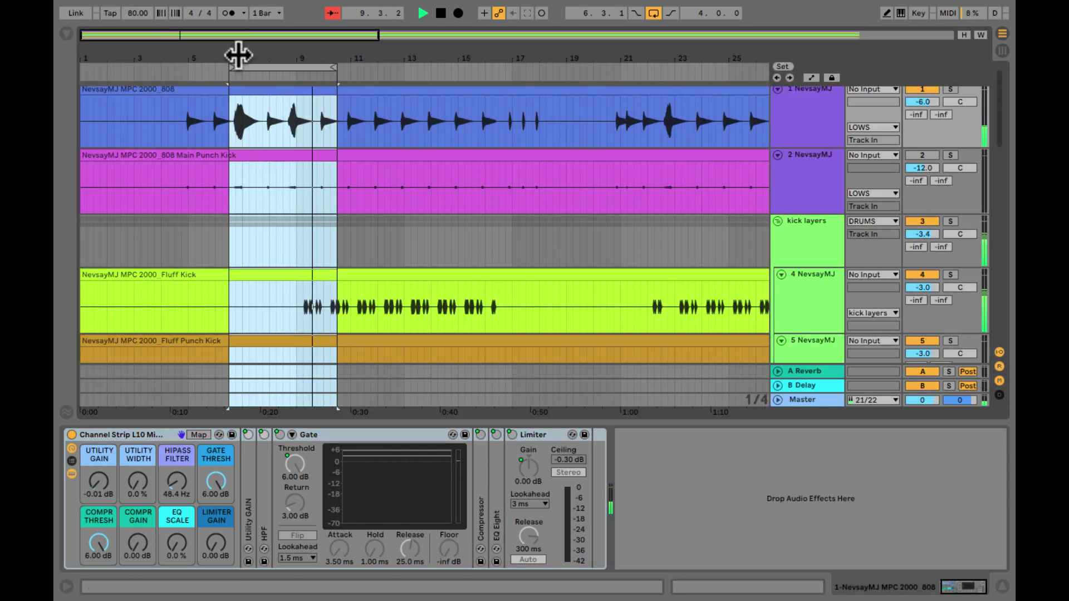
{"action": "left_click_drag", "start_coordinate": [238, 53], "coordinate": [240, 62]}
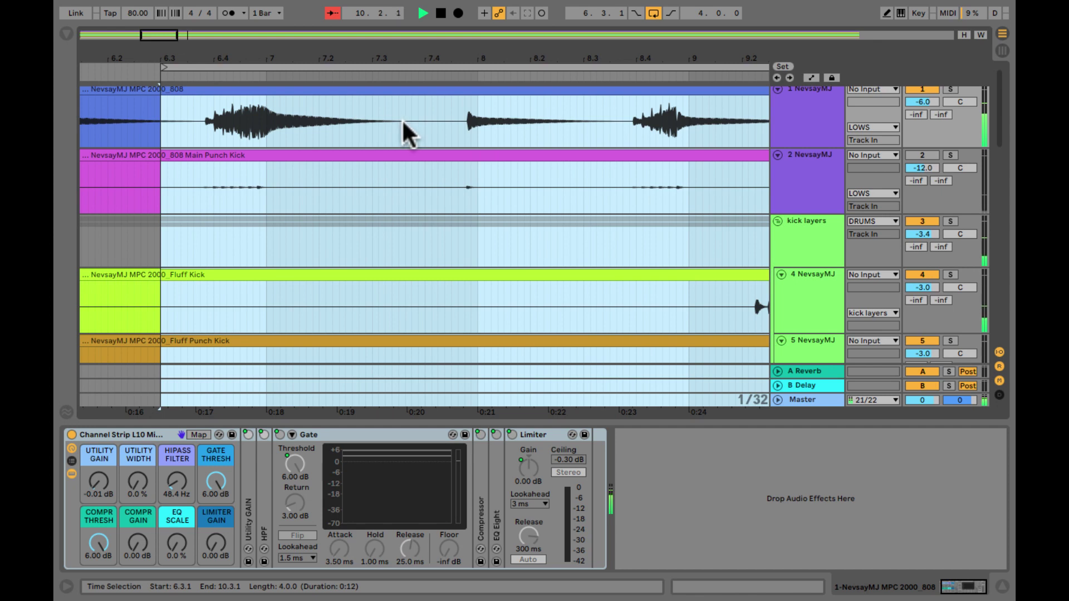
{"action": "key", "text": "Tab"}
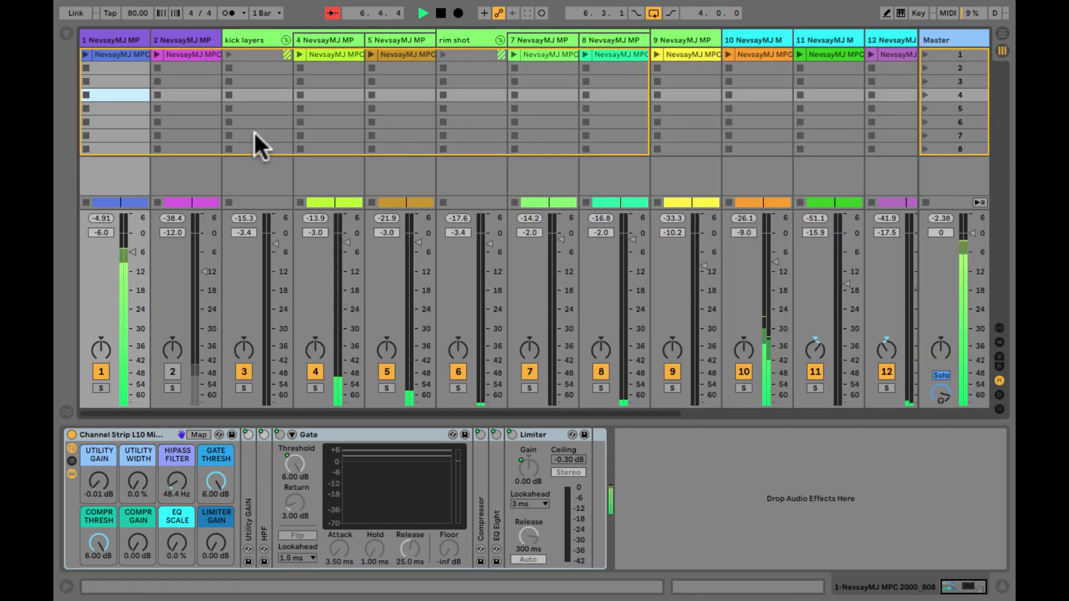
Step: Set the 808 Channel Strip's Gate Thresh to -43.5 dB
{"action": "left_click", "coordinate": [148, 433]}
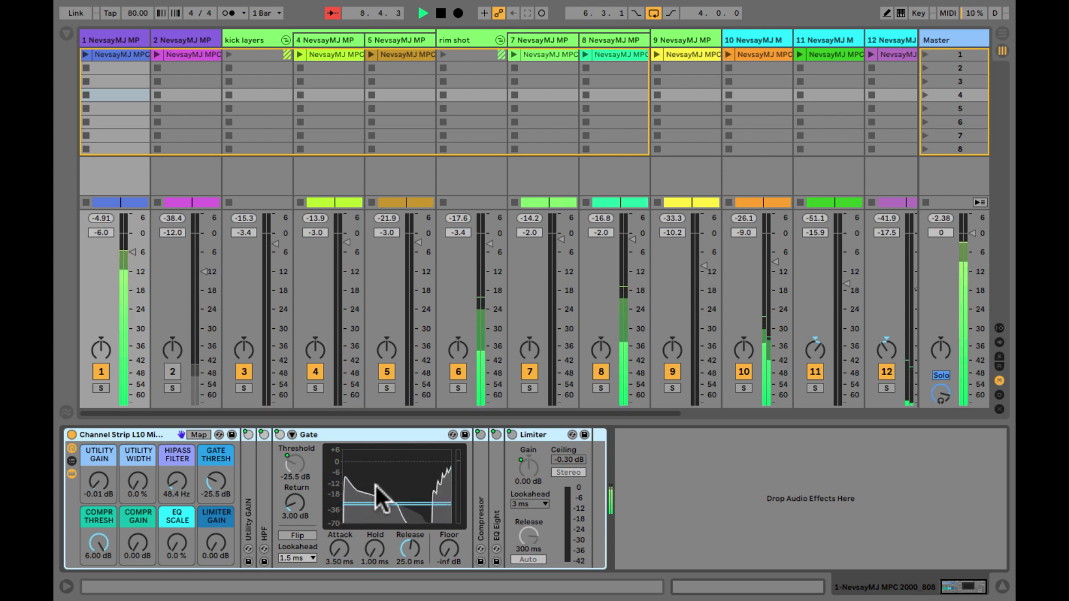
{"action": "left_click_drag", "start_coordinate": [376, 486], "coordinate": [375, 484]}
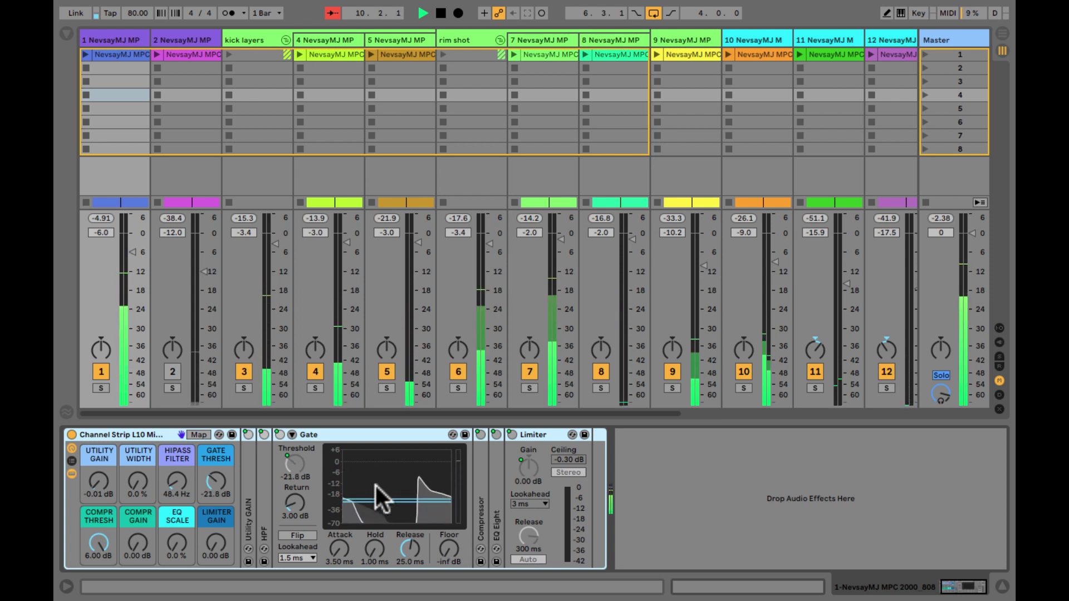
{"action": "left_click_drag", "start_coordinate": [376, 486], "coordinate": [376, 485]}
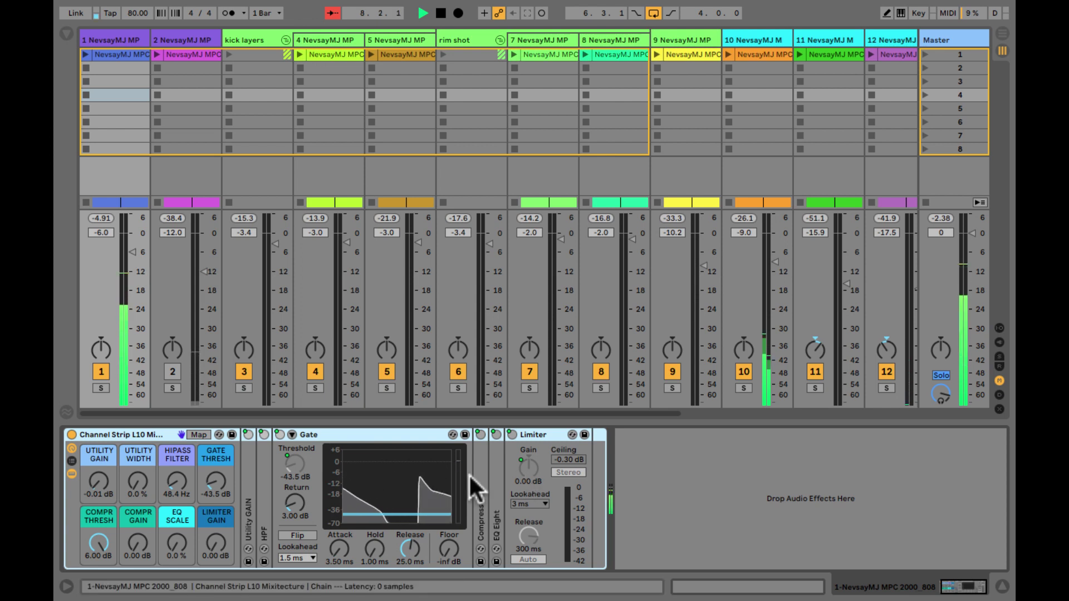
Step: Fold the Gate, unfold the Compressor, and set the 808's Compr Thresh to -8.22 dB and Compr Gain to 2.18 dB
{"action": "double_click", "coordinate": [378, 434]}
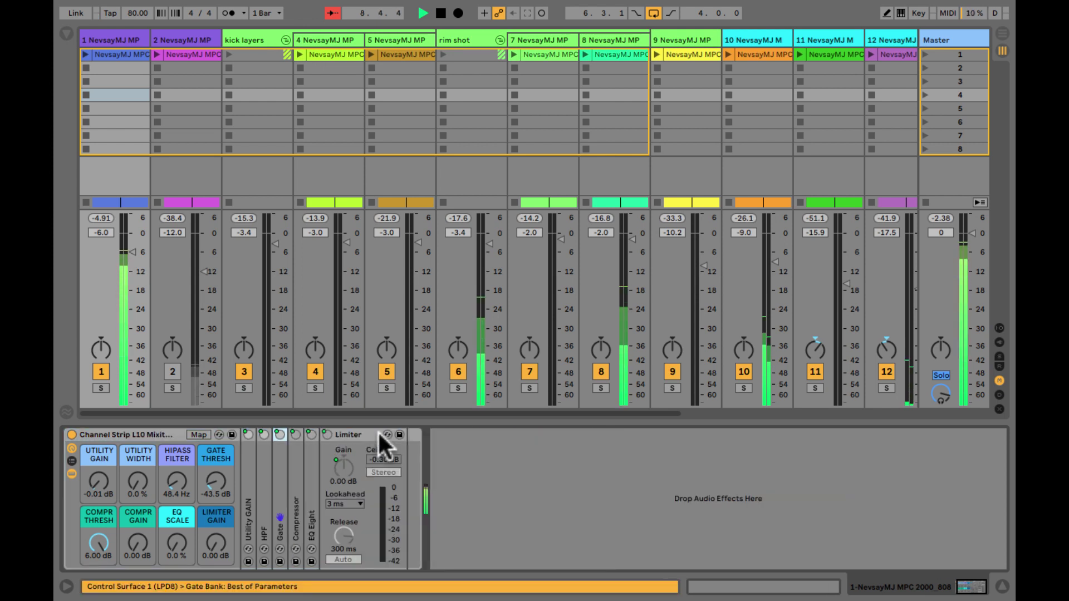
{"action": "double_click", "coordinate": [293, 500]}
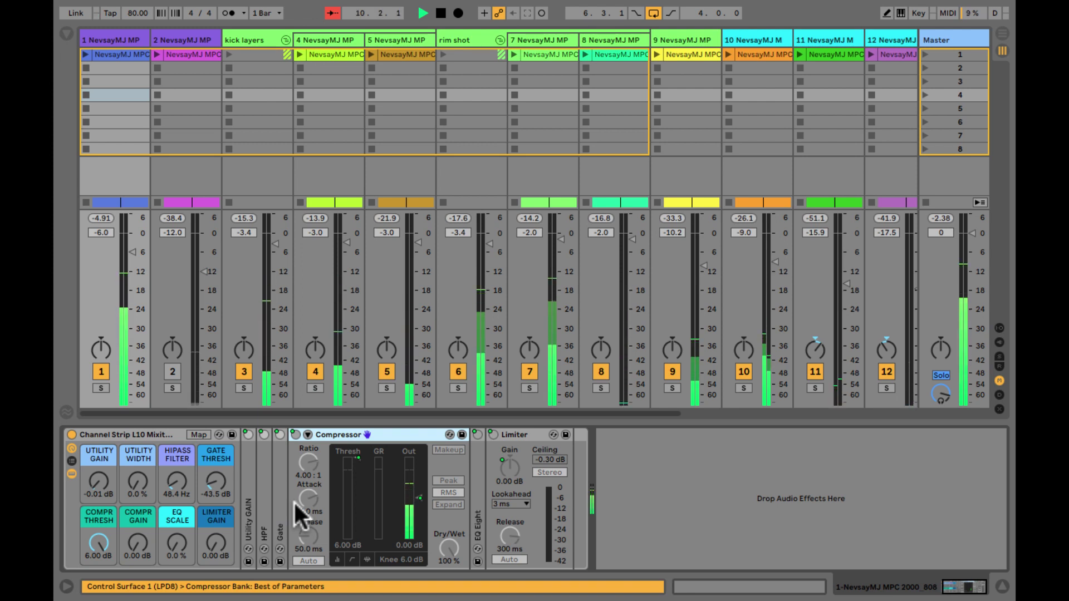
{"action": "left_click", "coordinate": [140, 433]}
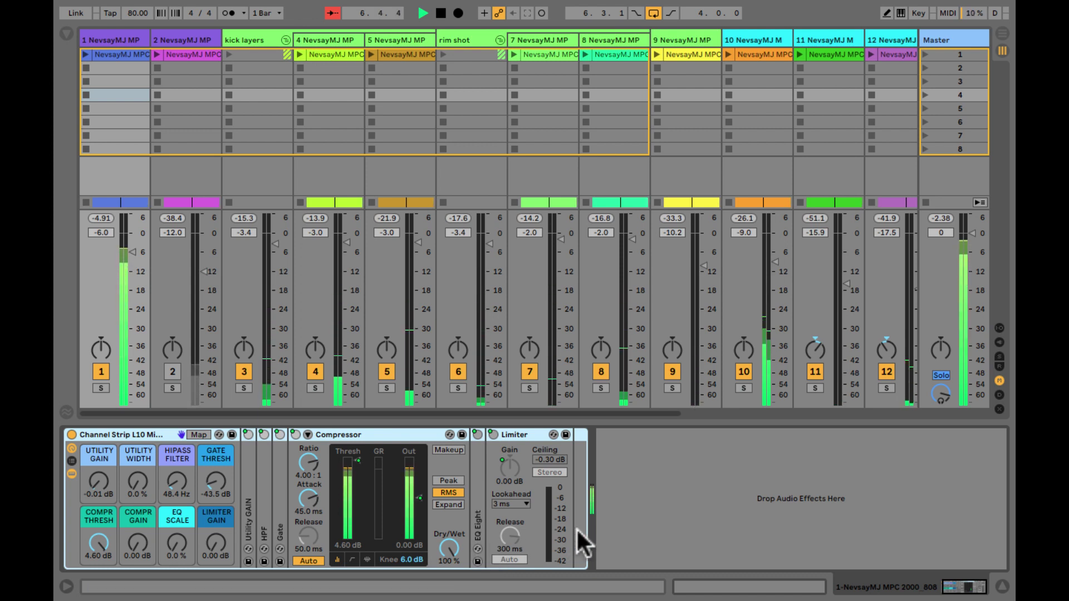
{"action": "left_click", "coordinate": [357, 507]}
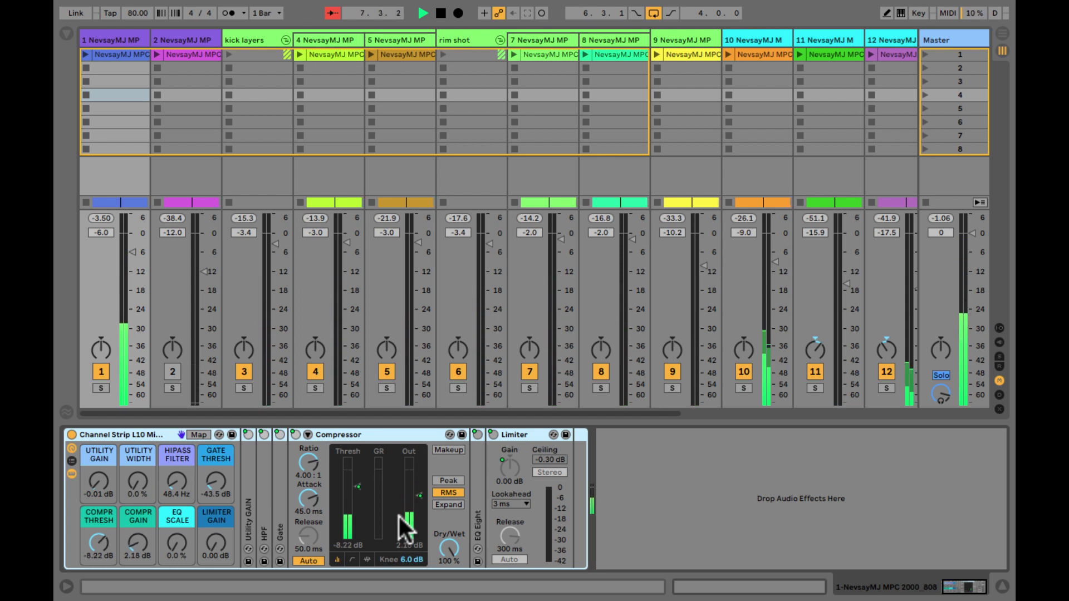
Step: Unfold EQ Eight in the 808's Channel Strip, fold the Compressor and switch off EQ band 8
{"action": "double_click", "coordinate": [477, 510]}
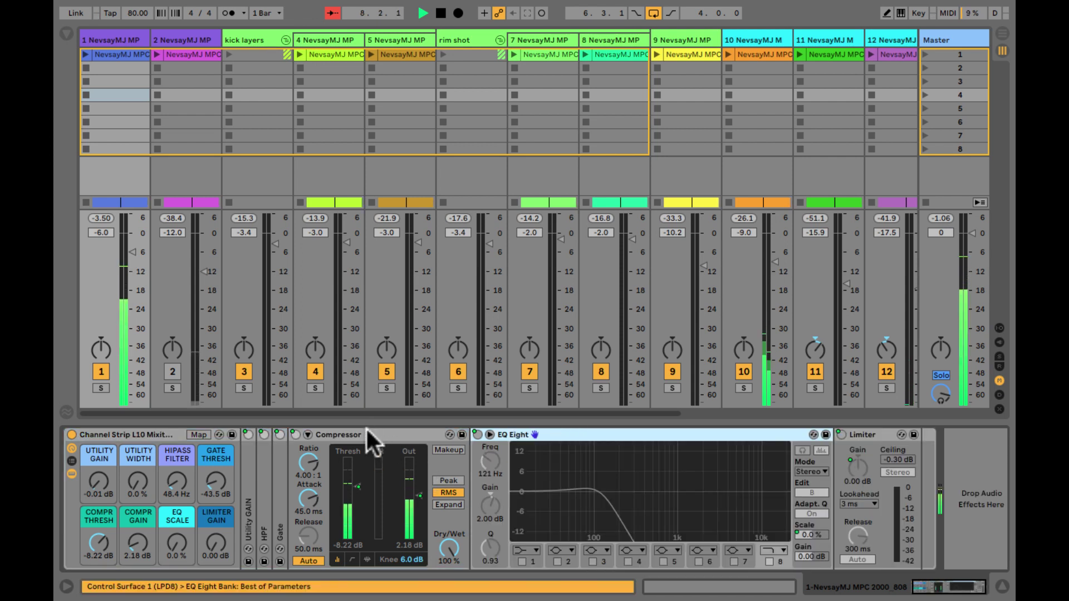
{"action": "double_click", "coordinate": [366, 434]}
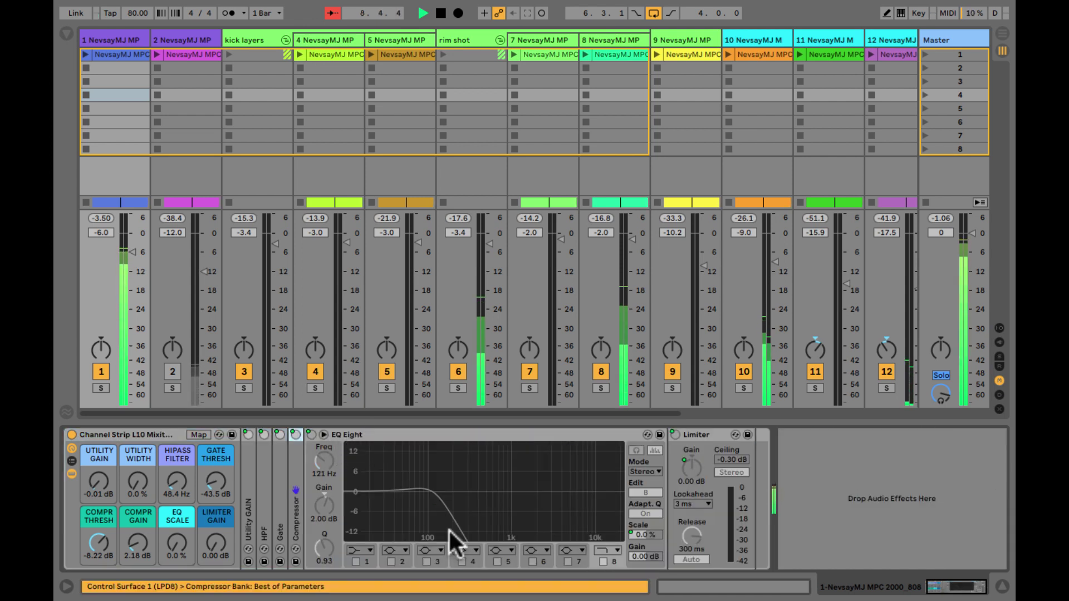
{"action": "left_click", "coordinate": [604, 562]}
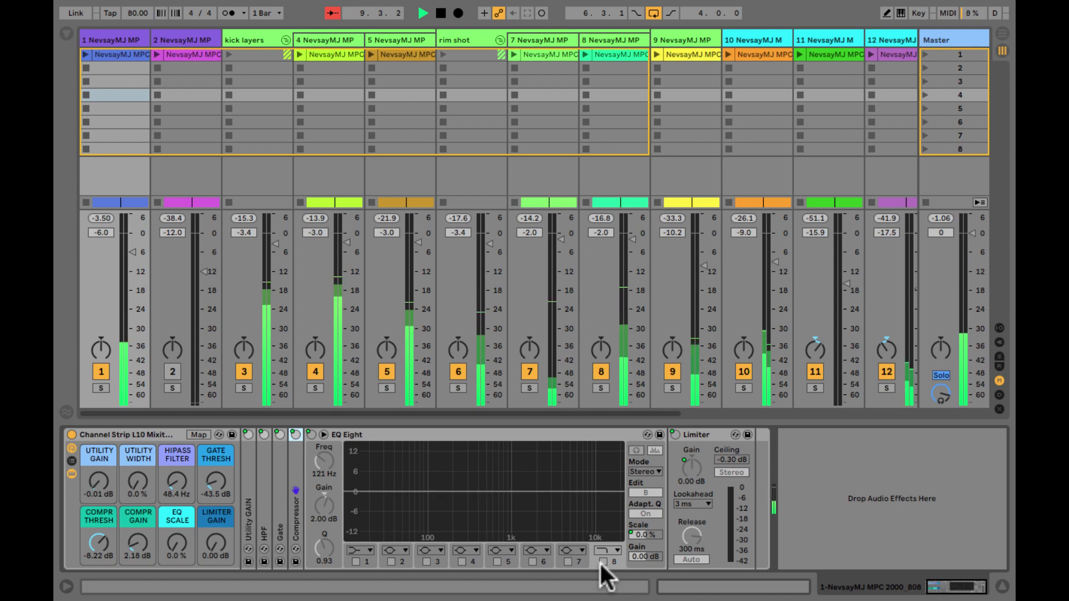
Step: Set the 808's EQ Scale to 102 % with EQ band 8 on at 262 Hz, and Limiter Gain to 4.15 dB
{"action": "left_click", "coordinate": [162, 430]}
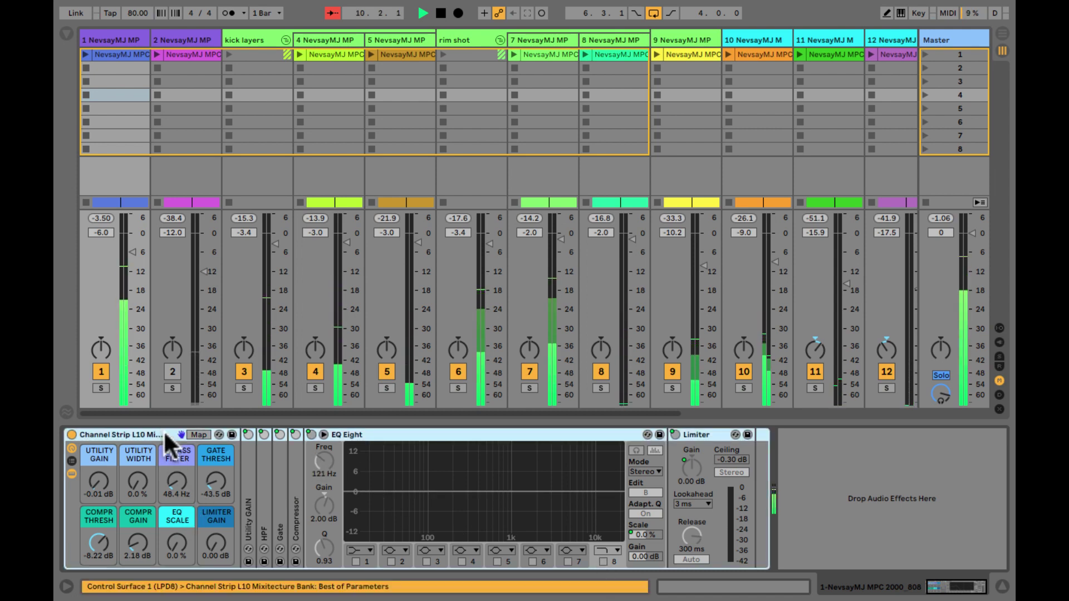
{"action": "double_click", "coordinate": [165, 434]}
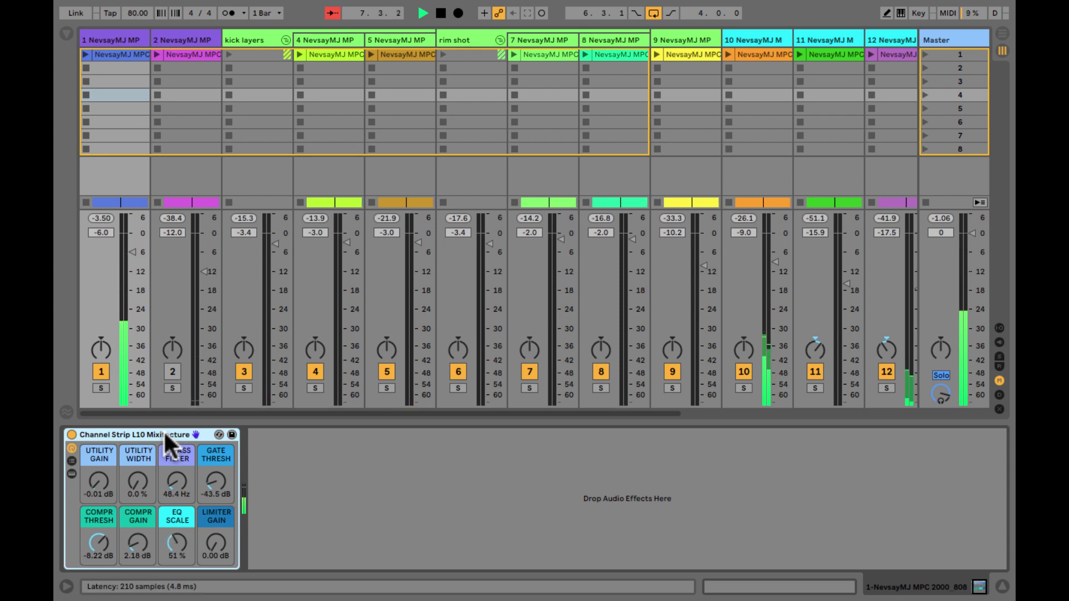
{"action": "double_click", "coordinate": [164, 434]}
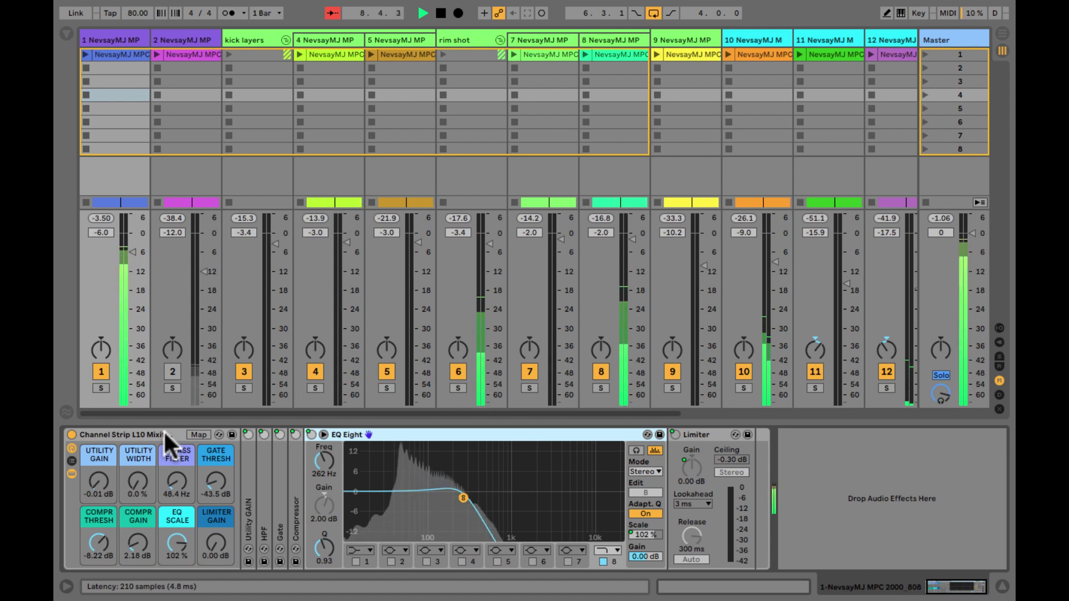
{"action": "left_click", "coordinate": [164, 434]}
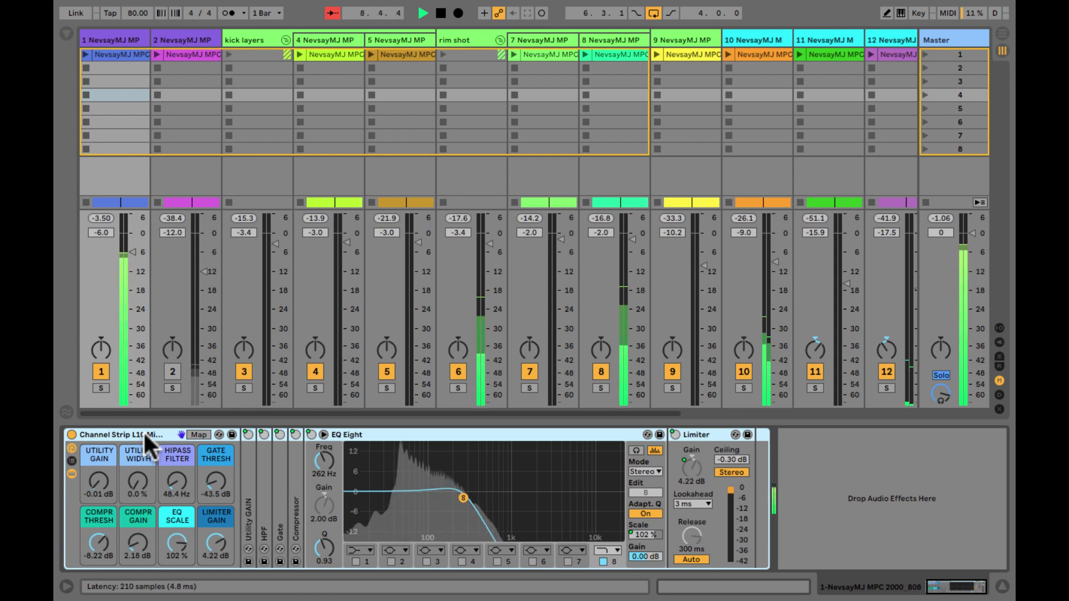
Step: Switch off the 808 track, switch on the 808 Main Punch Kick track and select it
{"action": "left_click", "coordinate": [99, 372]}
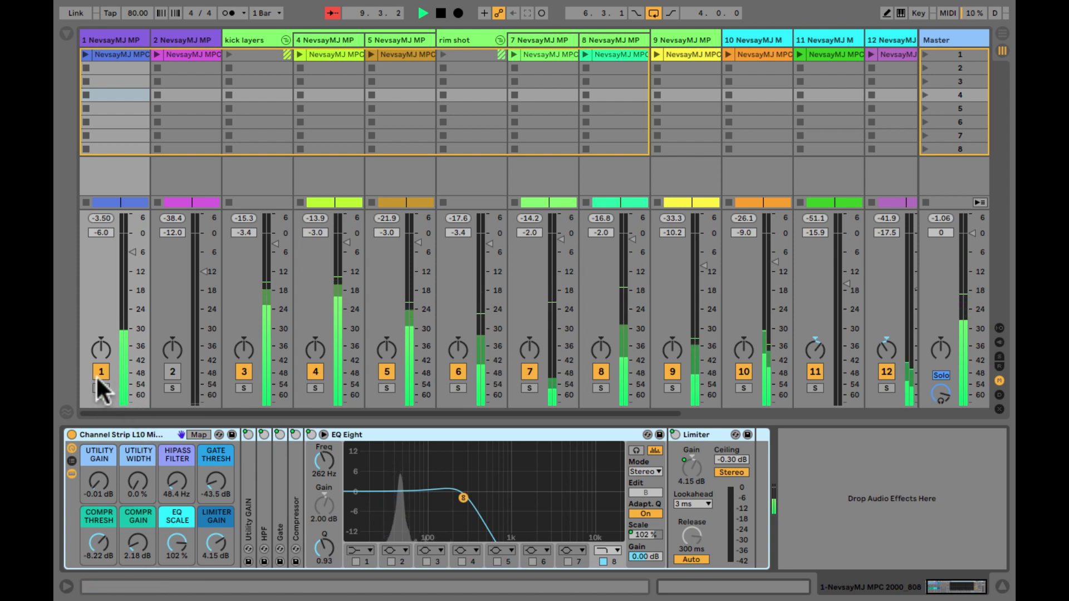
{"action": "left_click", "coordinate": [164, 370]}
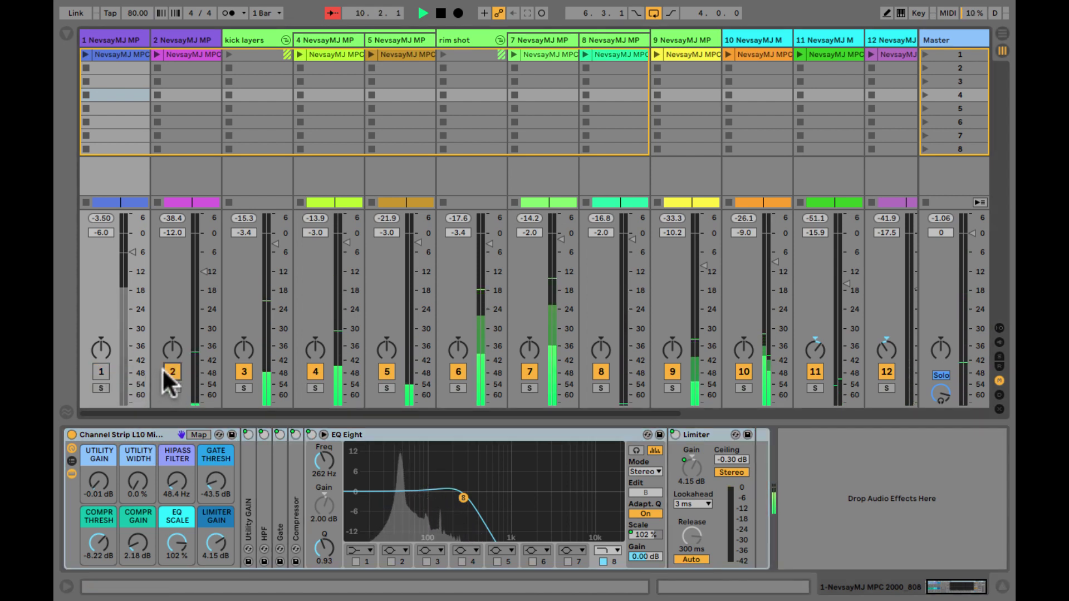
{"action": "left_click", "coordinate": [189, 35]}
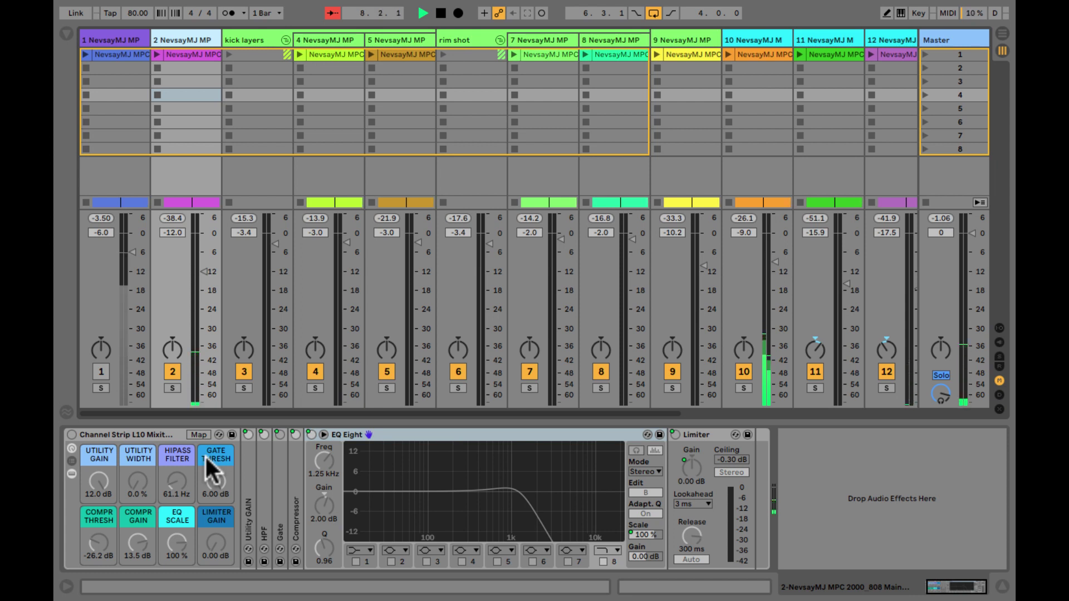
Step: Go through the Utility GAIN, HPF, Gate and Compressor devices in the Punch Kick's Channel Strip
{"action": "left_click", "coordinate": [247, 483]}
{"action": "left_click", "coordinate": [263, 486]}
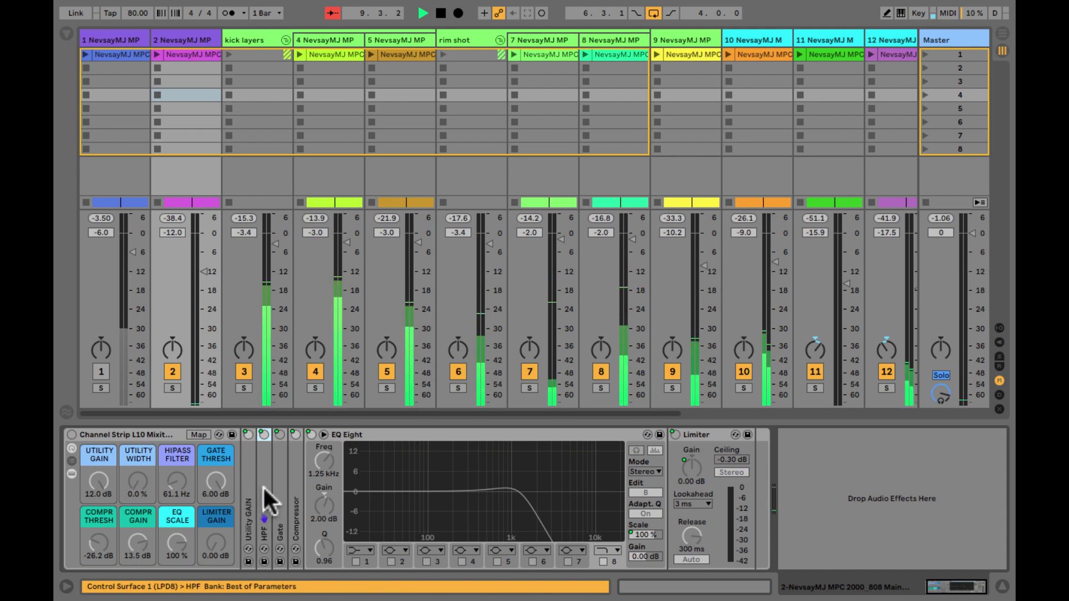
{"action": "left_click", "coordinate": [280, 493]}
{"action": "left_click", "coordinate": [293, 493]}
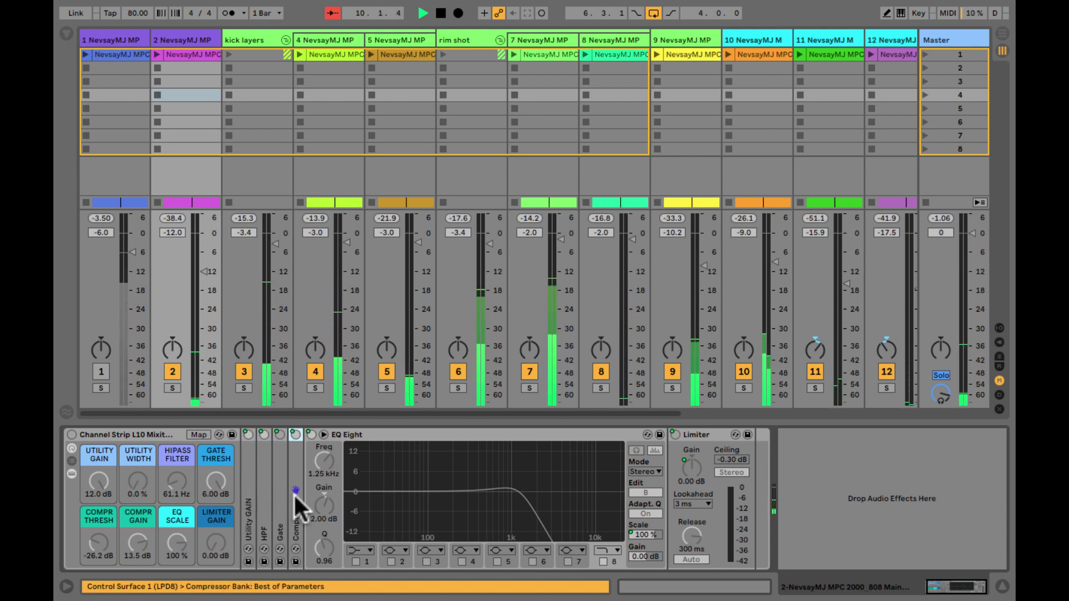
{"action": "left_click", "coordinate": [246, 510]}
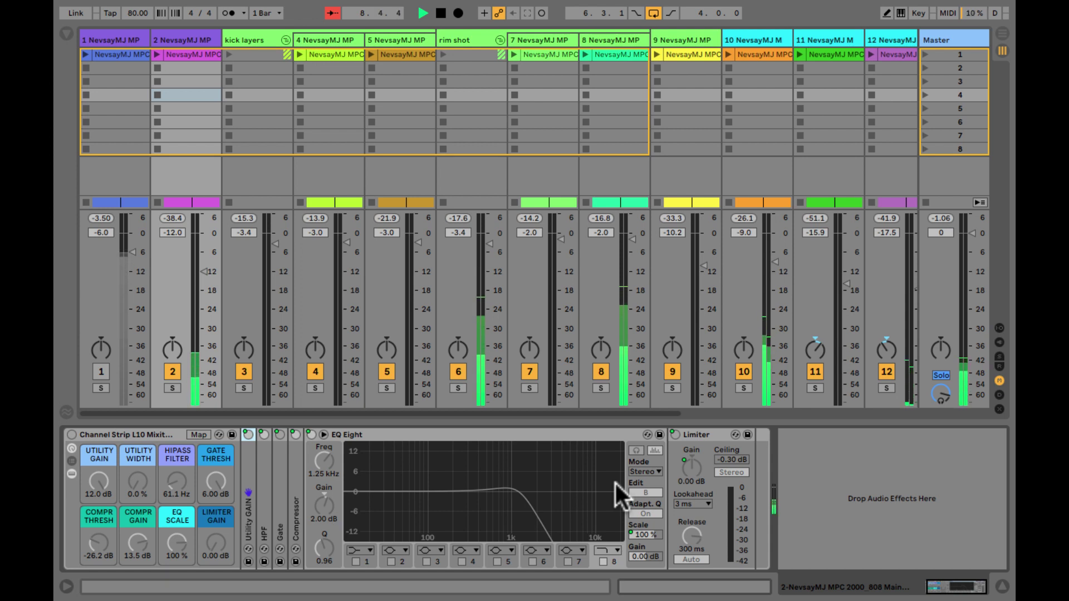
Step: Switch on the Punch Kick's Channel Strip; set Utility Gain to -0.50 dB, Hipass 26 Hz, EQ Scale 0 %, Compr Thresh 6 dB and Compr Gain 0 dB
{"action": "left_click", "coordinate": [195, 38]}
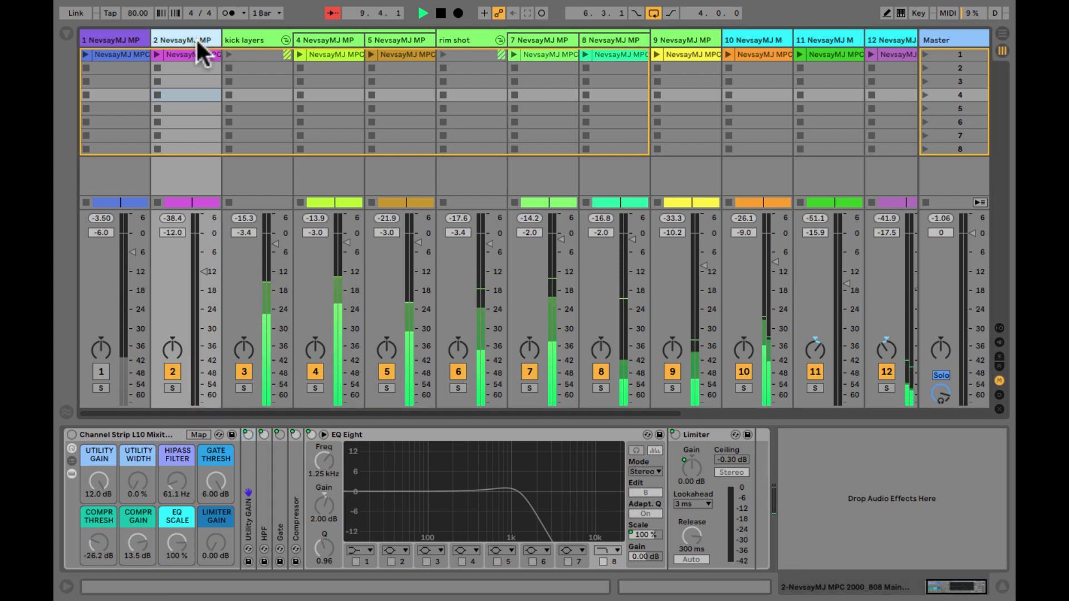
{"action": "left_click", "coordinate": [102, 433]}
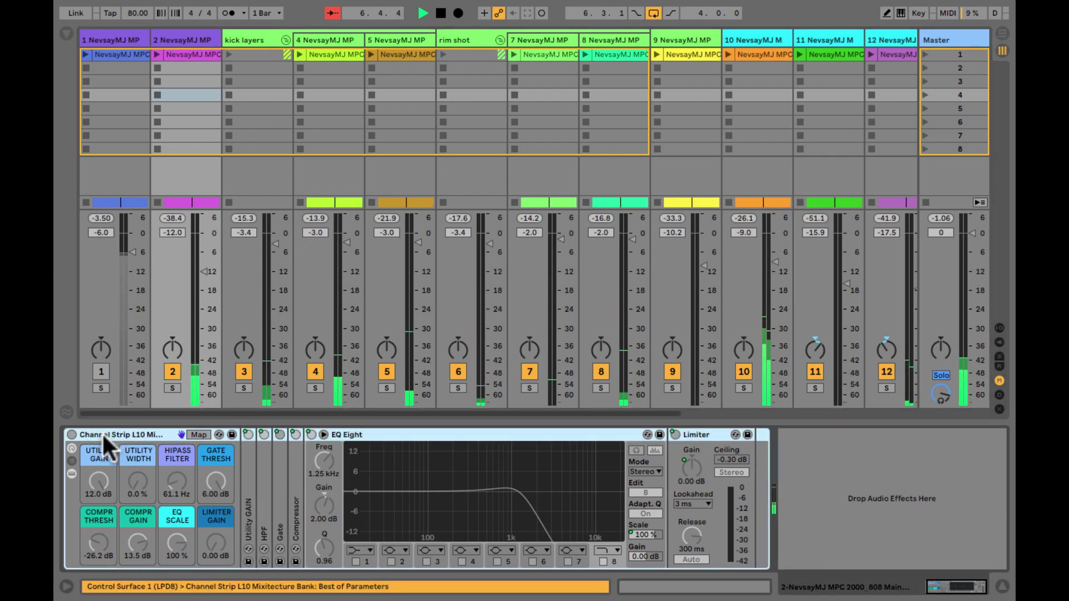
{"action": "left_click", "coordinate": [71, 434]}
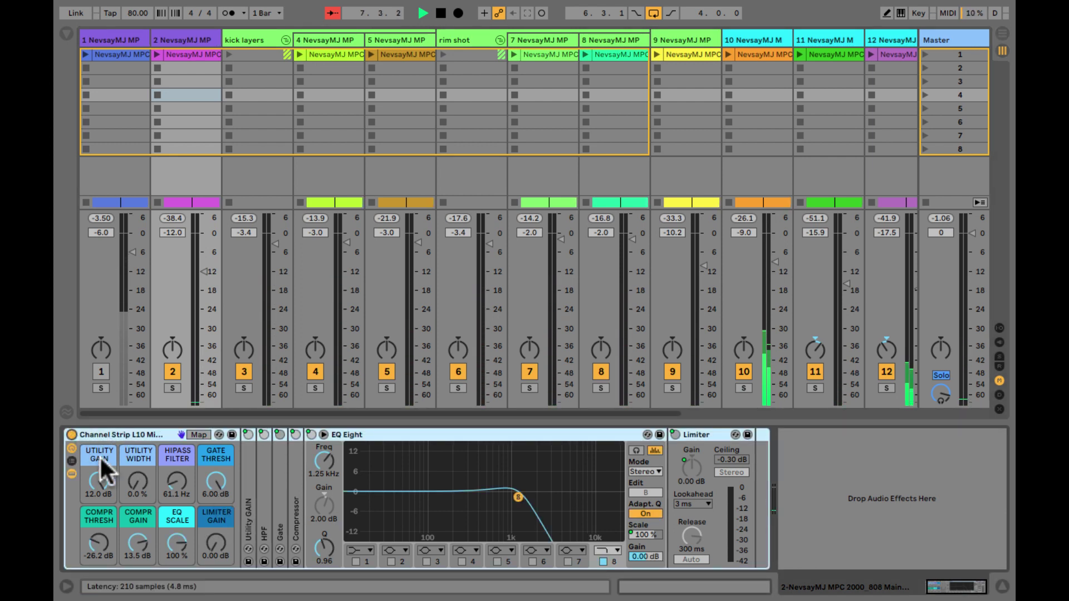
{"action": "left_click_drag", "start_coordinate": [175, 541], "coordinate": [92, 545]}
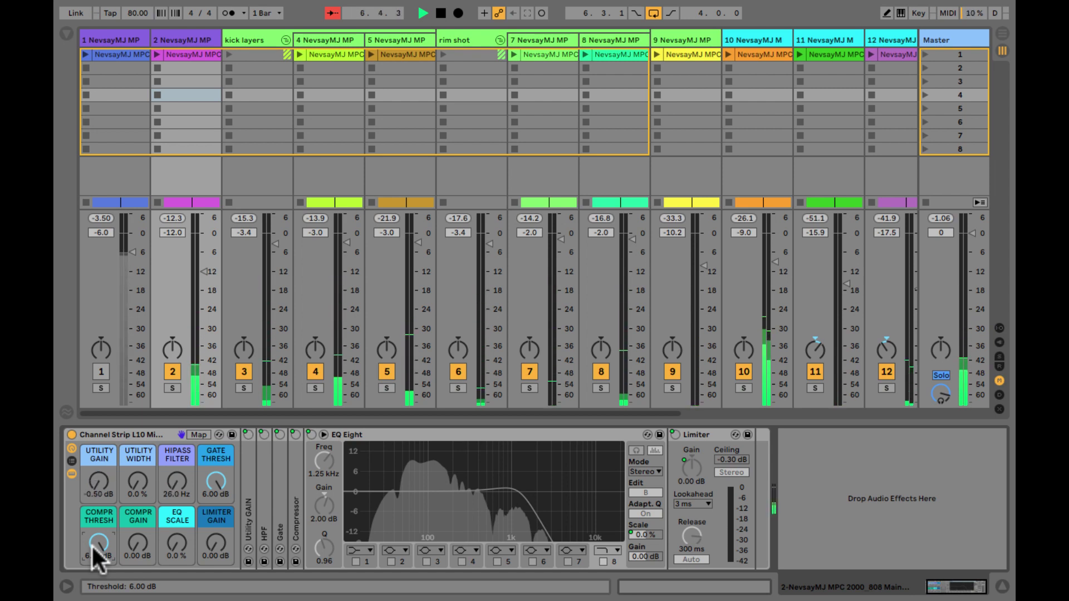
Step: Set the Punch Kick's Utility Gain to 12 dB and toggle the Utility's Mono option off and on again
{"action": "double_click", "coordinate": [250, 504]}
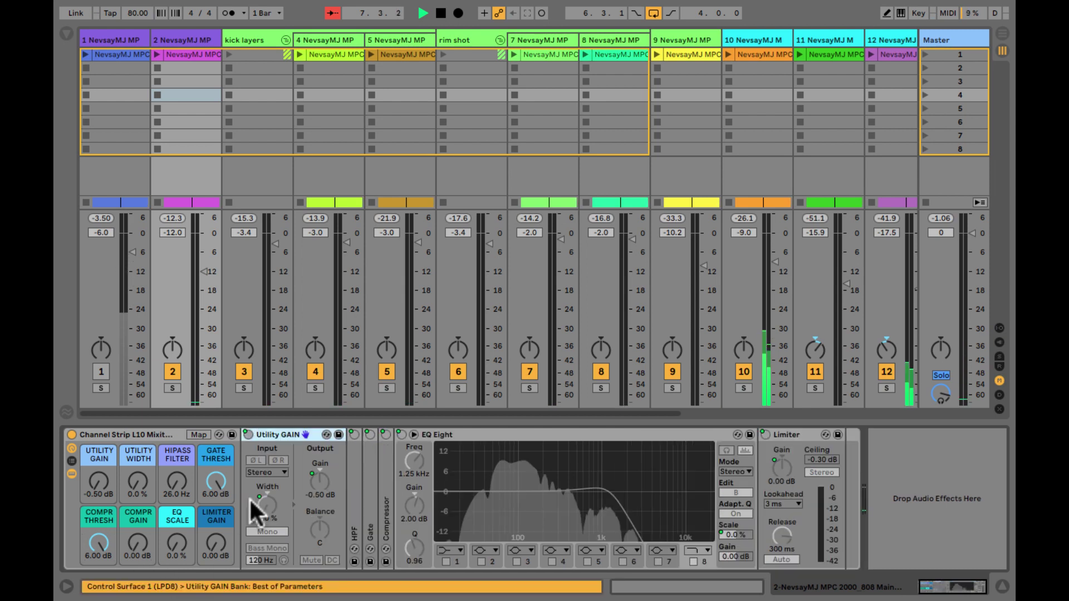
{"action": "left_click", "coordinate": [143, 434]}
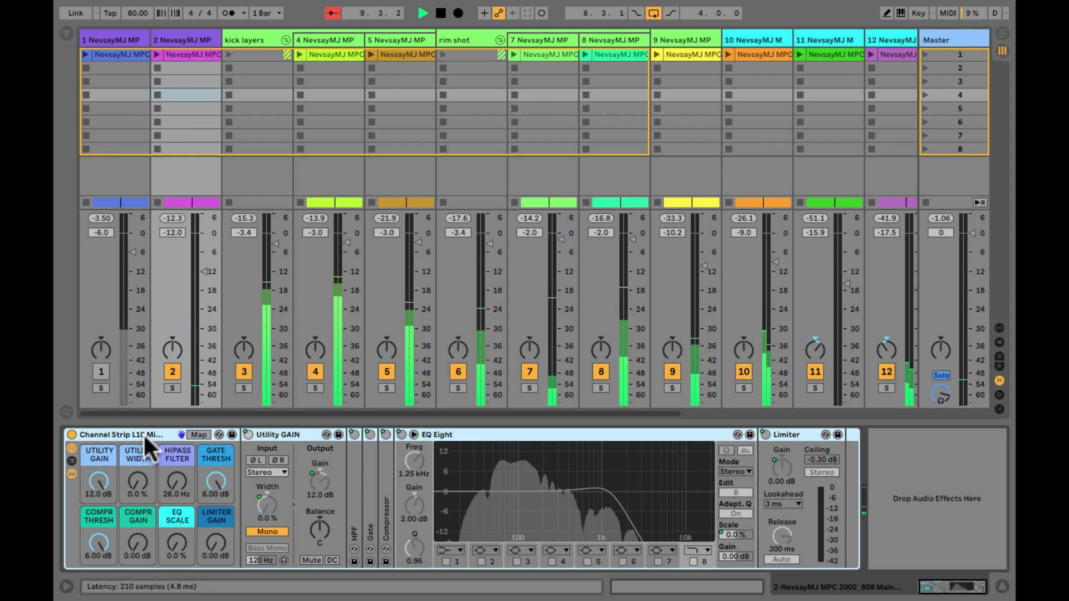
{"action": "left_click", "coordinate": [265, 530]}
{"action": "left_click", "coordinate": [265, 531]}
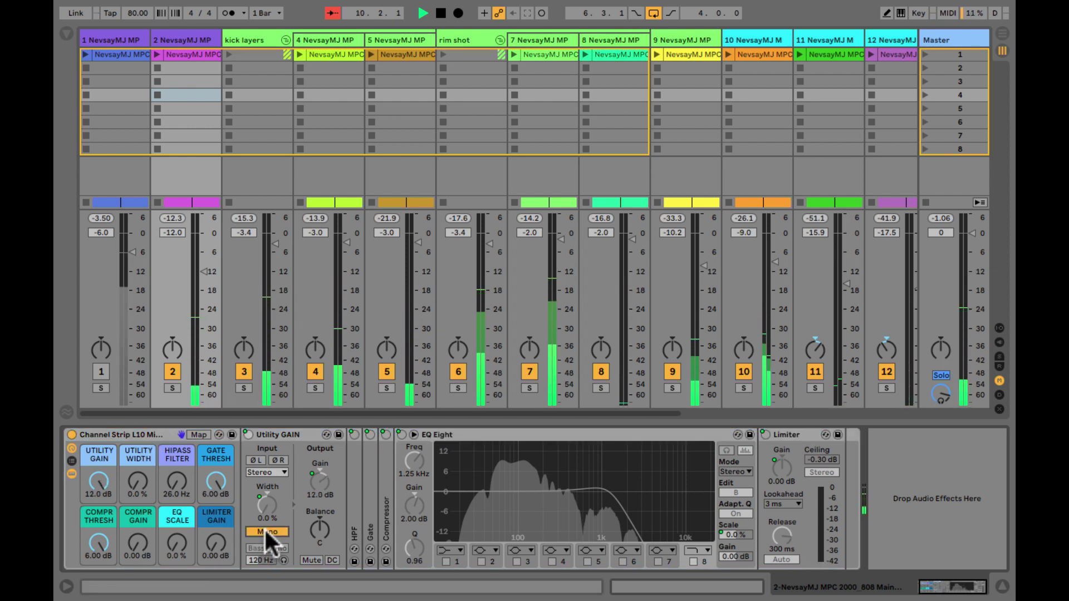
{"action": "double_click", "coordinate": [288, 433]}
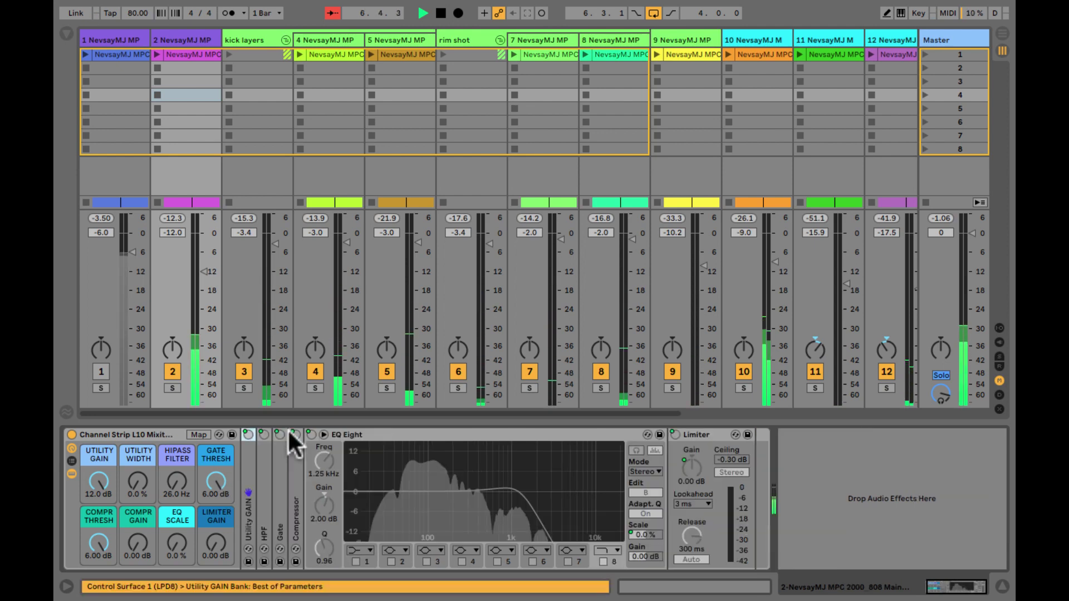
Step: Check the kick on the Master spectrum and set the Punch Kick's Hipass Filter to 61.1 Hz
{"action": "double_click", "coordinate": [261, 483]}
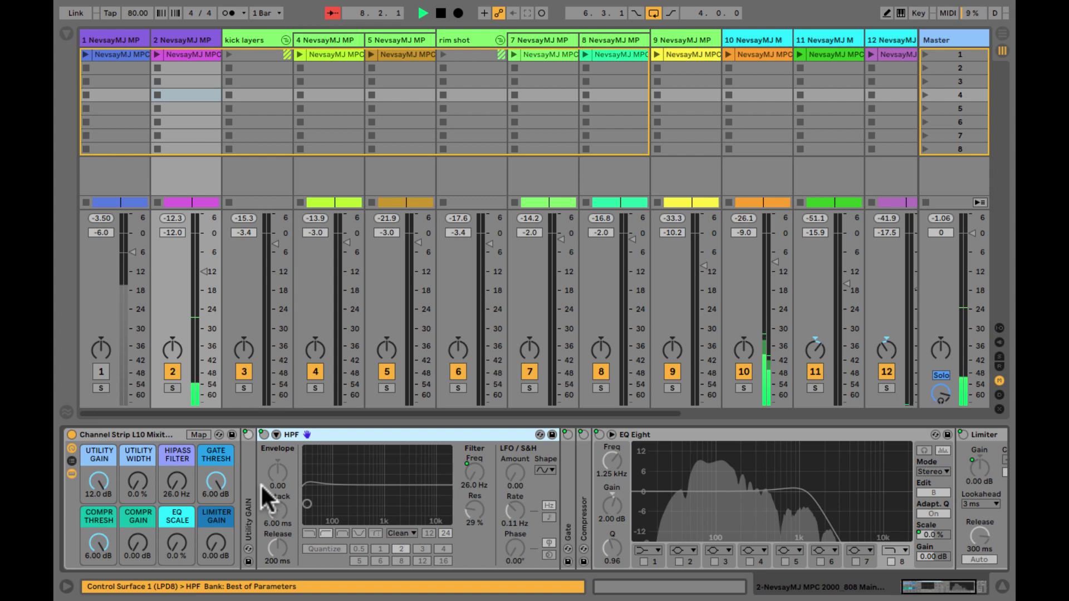
{"action": "left_click", "coordinate": [594, 495]}
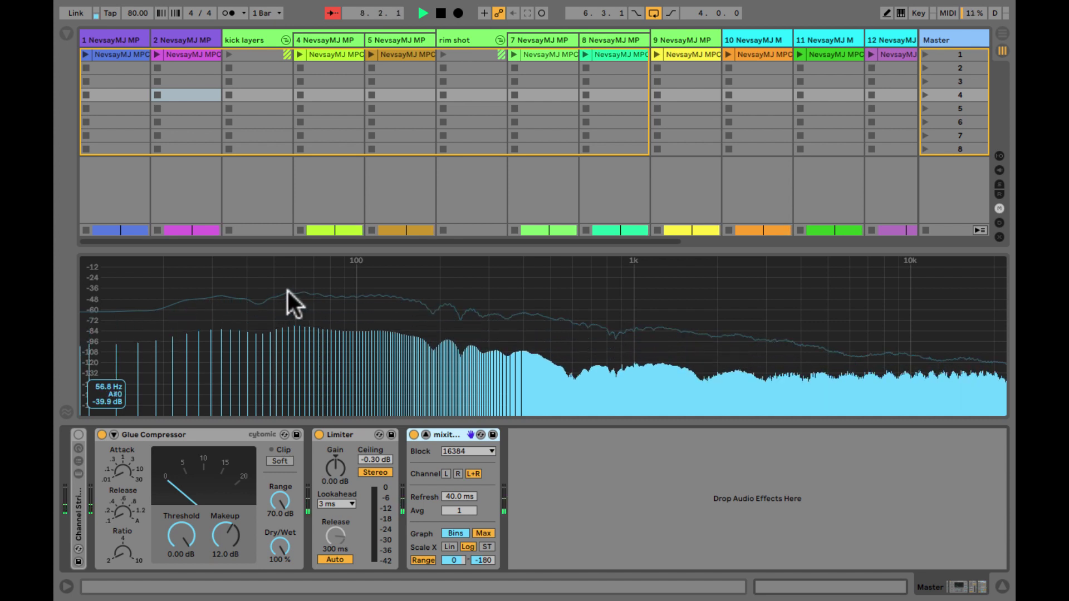
{"action": "left_click", "coordinate": [189, 96]}
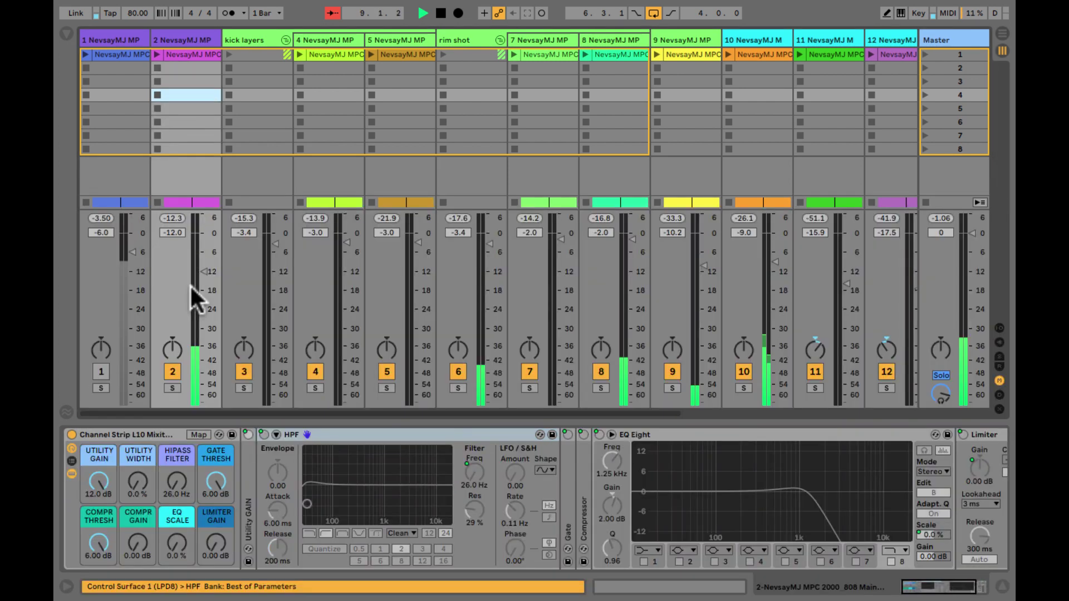
{"action": "left_click", "coordinate": [174, 432]}
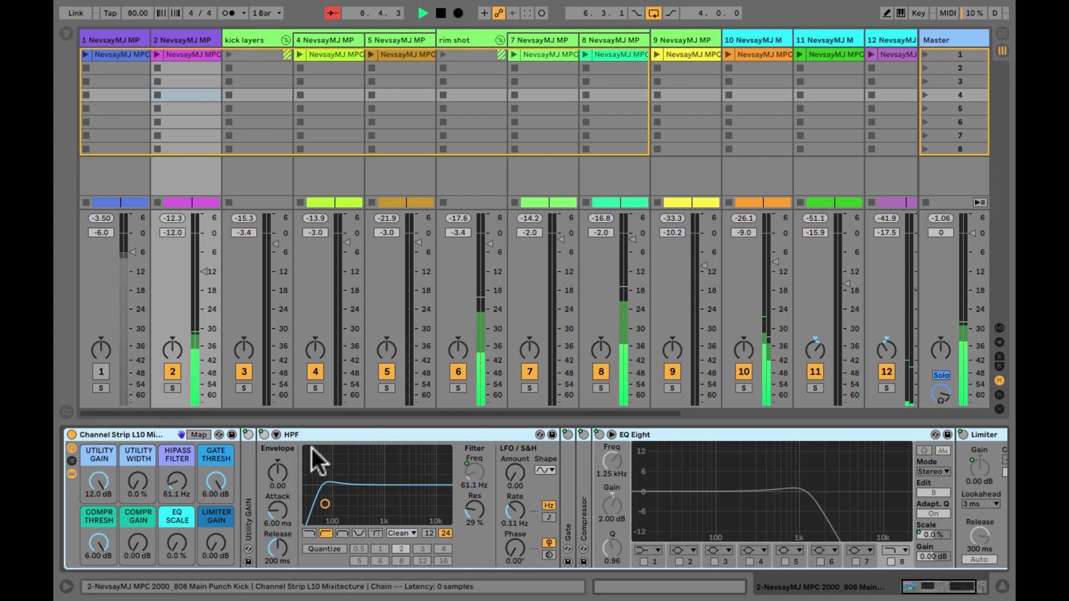
{"action": "double_click", "coordinate": [346, 431]}
Step: Set the Punch Kick's Gate threshold to -50.3 dB and its Floor to -inf dB
{"action": "double_click", "coordinate": [279, 516]}
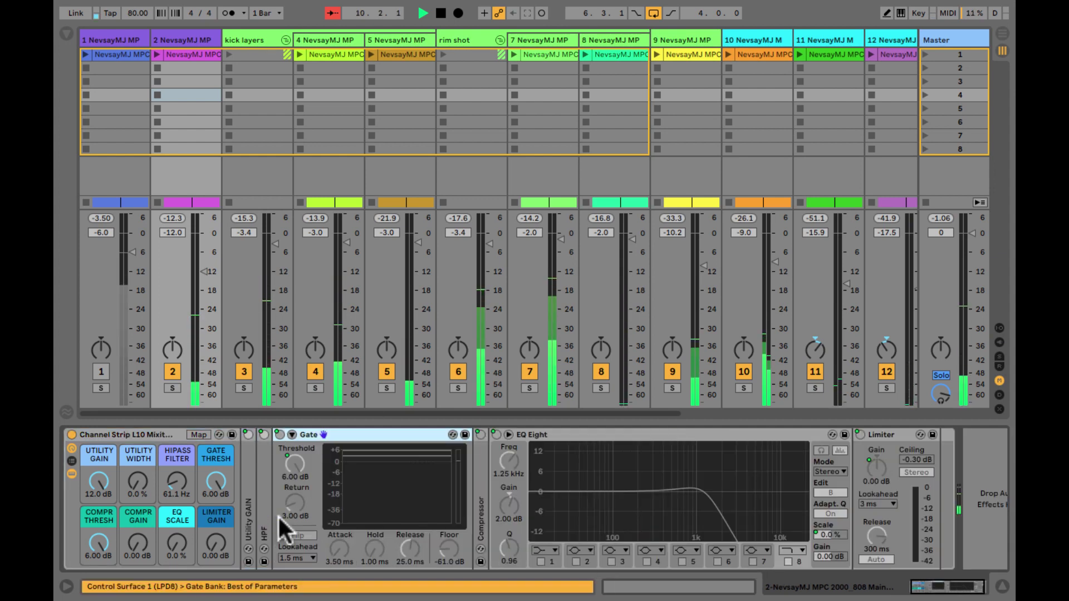
{"action": "left_click", "coordinate": [137, 434]}
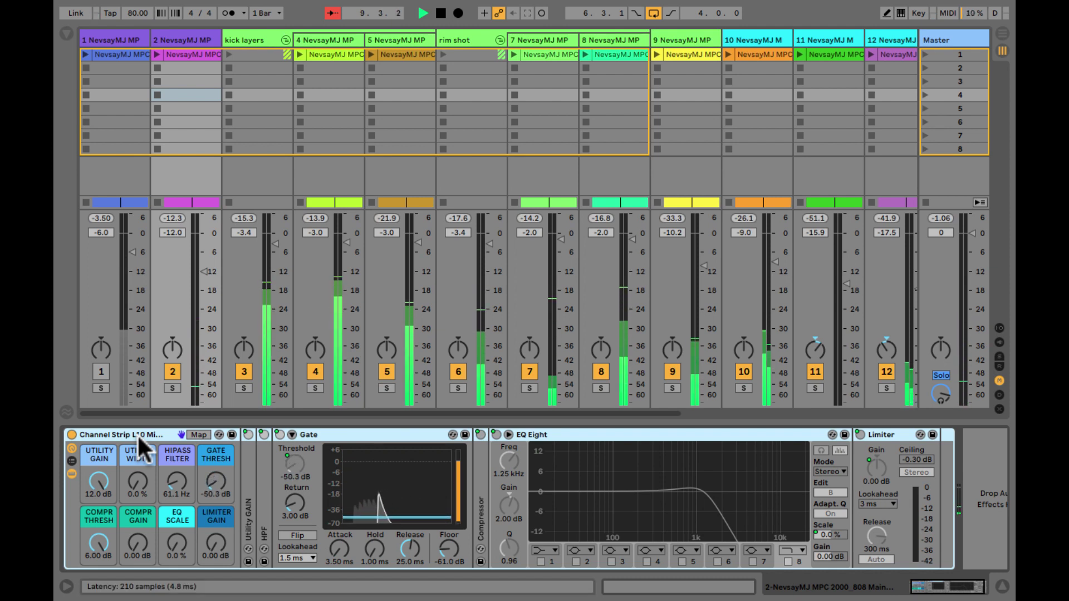
{"action": "left_click", "coordinate": [439, 551]}
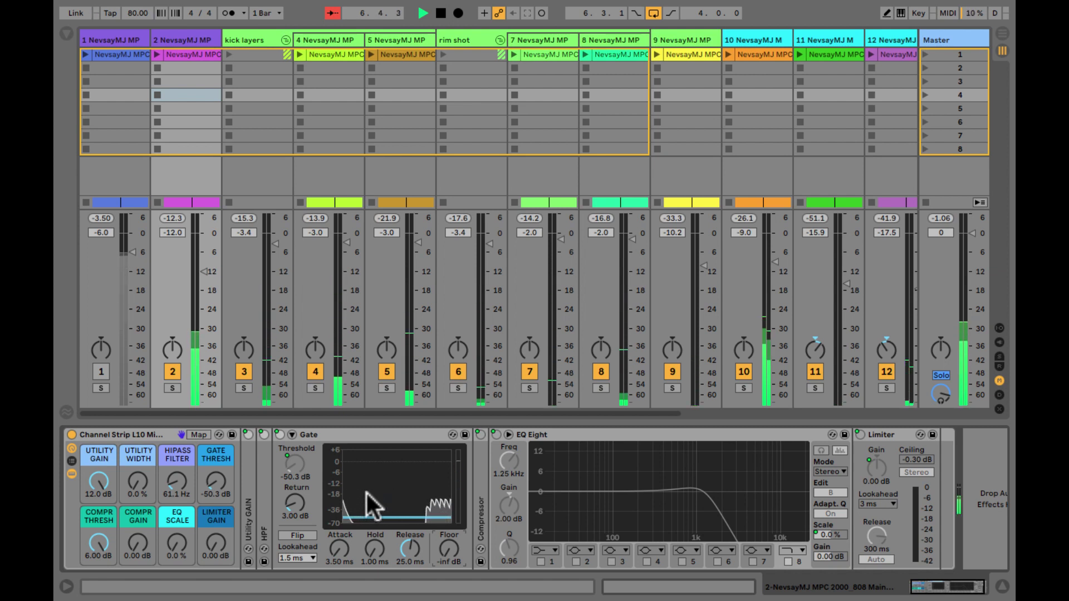
Step: Try short and long Gate attacks on the Punch Kick, settling on Attack 1.45 ms and Release about 21 ms
{"action": "left_click", "coordinate": [333, 550]}
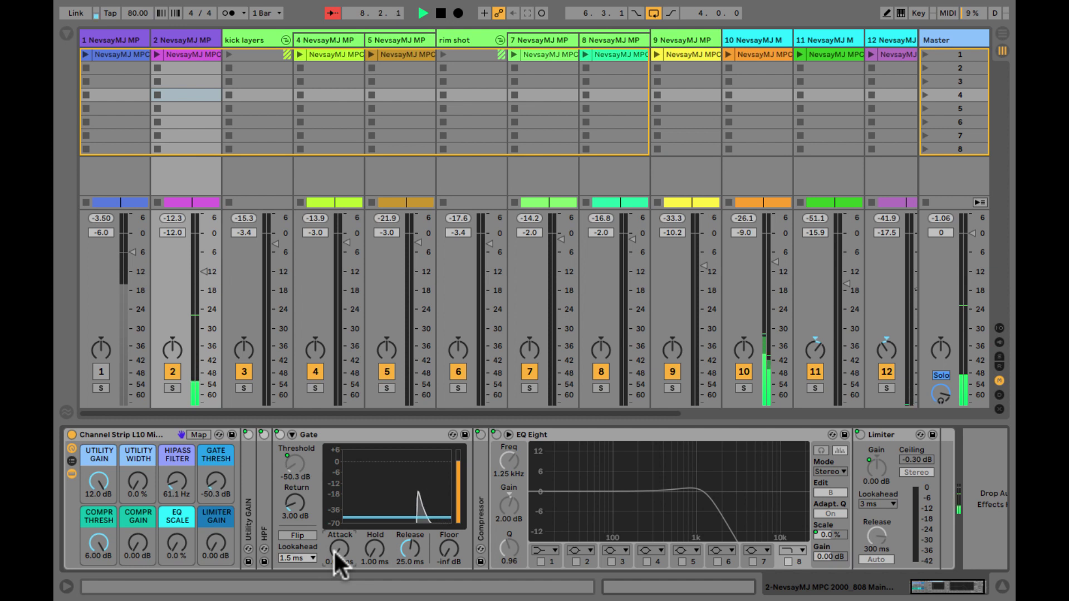
{"action": "left_click", "coordinate": [333, 550]}
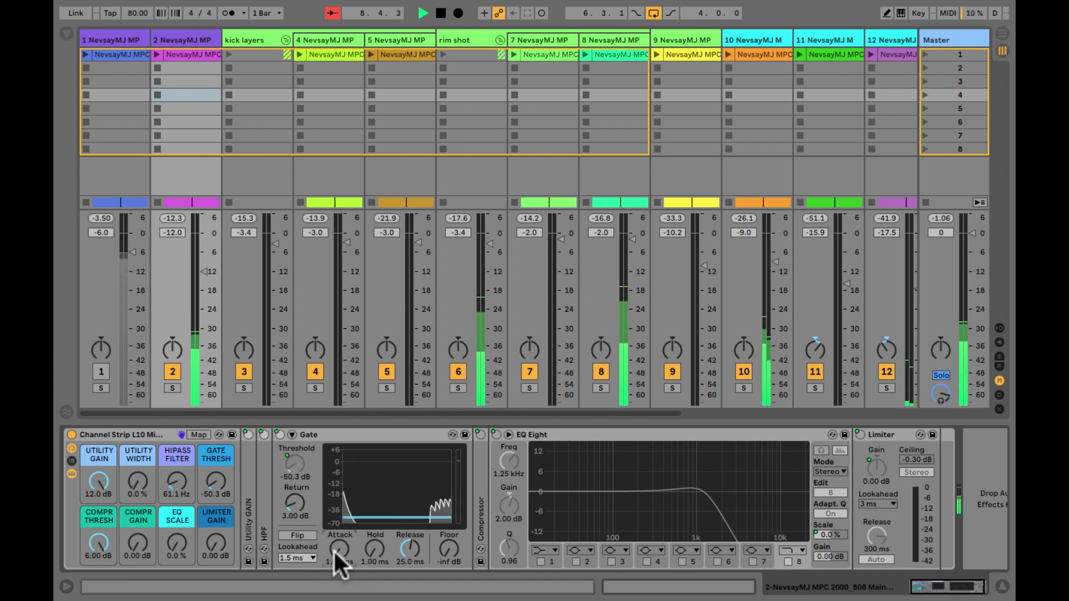
{"action": "left_click", "coordinate": [333, 550]}
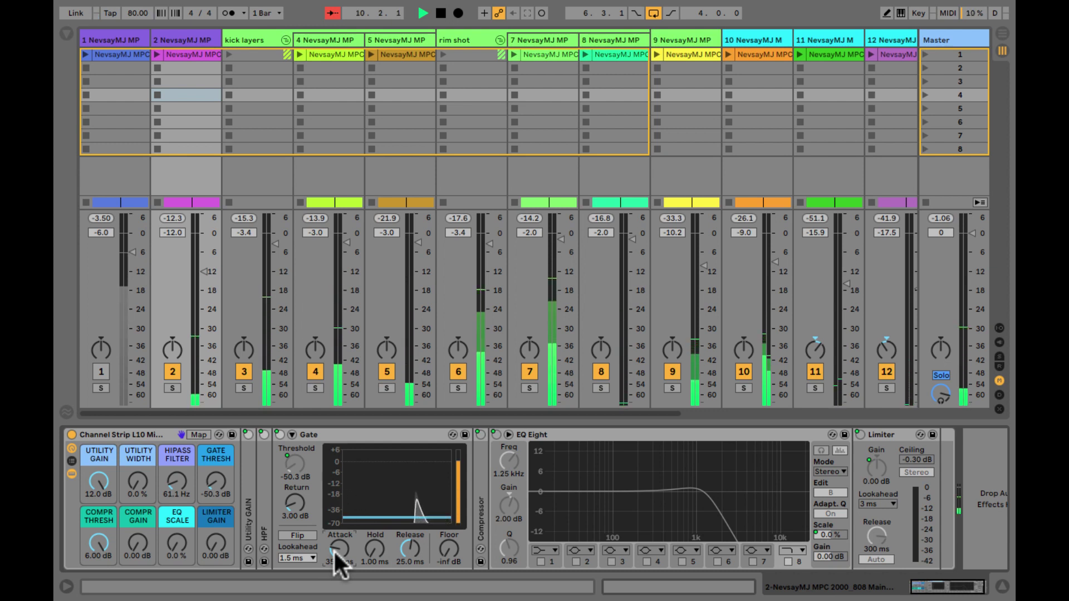
{"action": "left_click", "coordinate": [333, 549]}
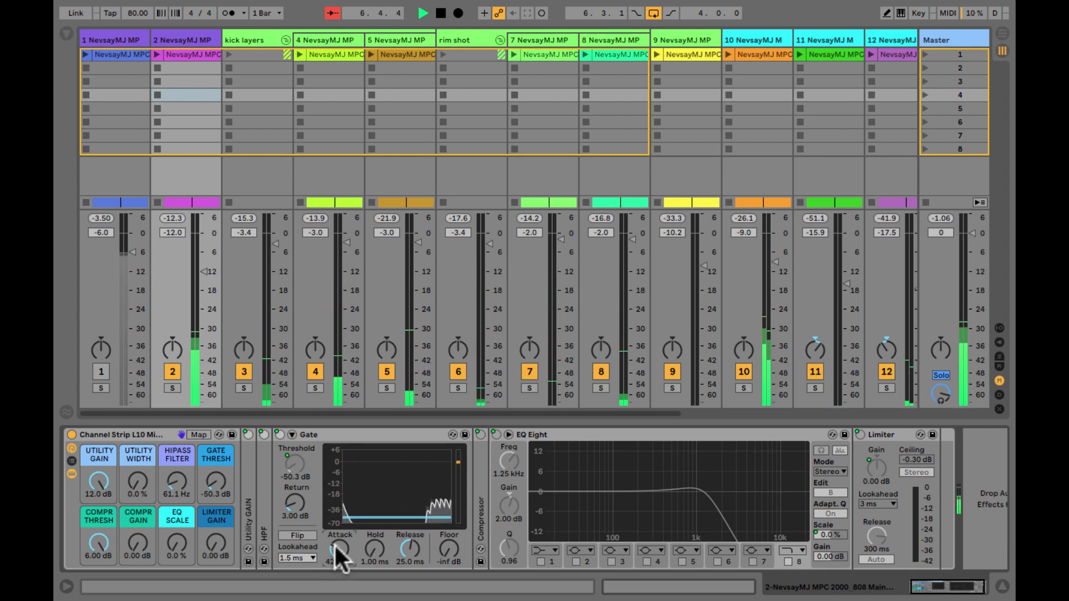
{"action": "left_click", "coordinate": [334, 548]}
{"action": "left_click_drag", "start_coordinate": [334, 544], "coordinate": [334, 543]}
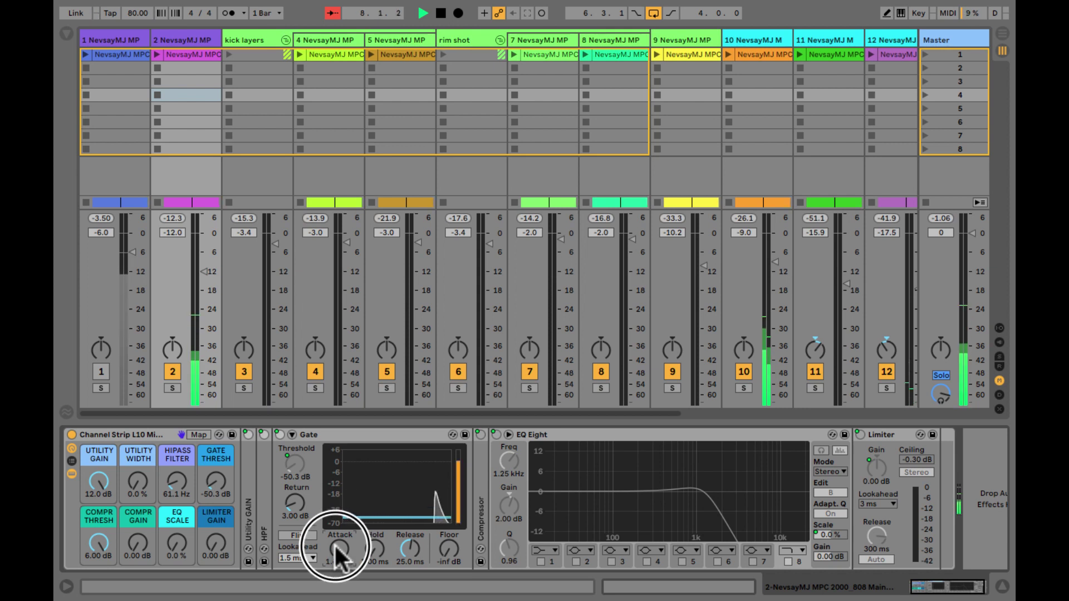
{"action": "left_click", "coordinate": [399, 549]}
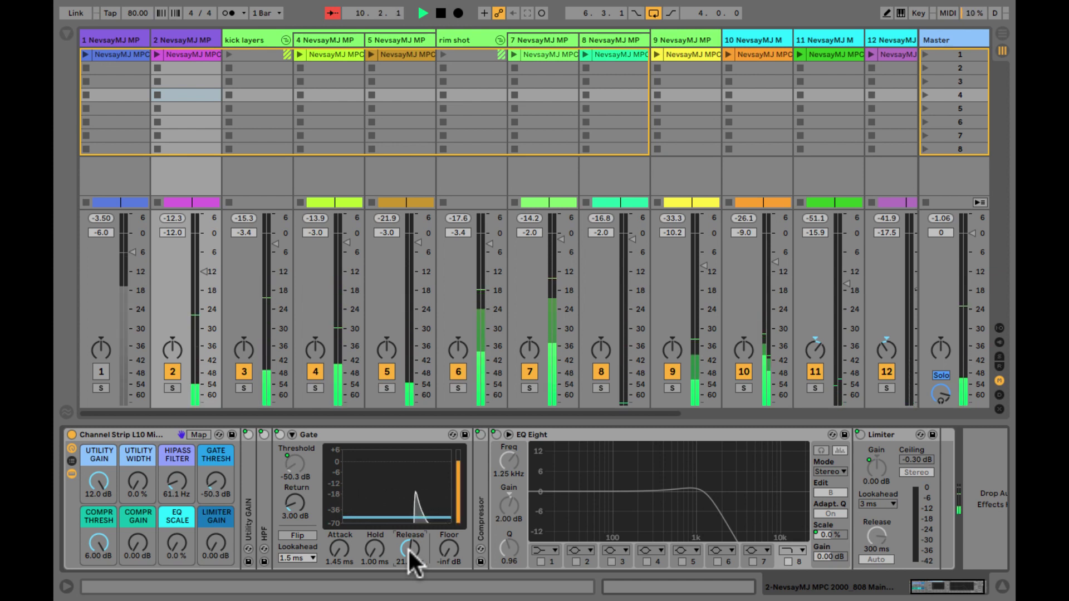
{"action": "double_click", "coordinate": [340, 440]}
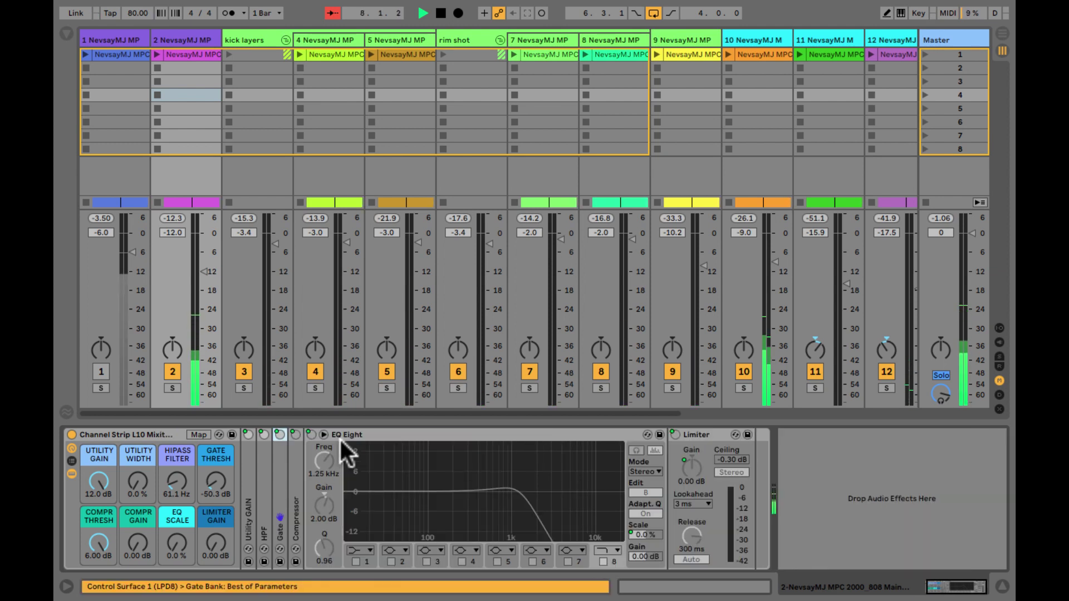
Step: Set the Punch Kick's Compressor threshold to -23.5 dB and its output gain to 11.5 dB
{"action": "double_click", "coordinate": [293, 491]}
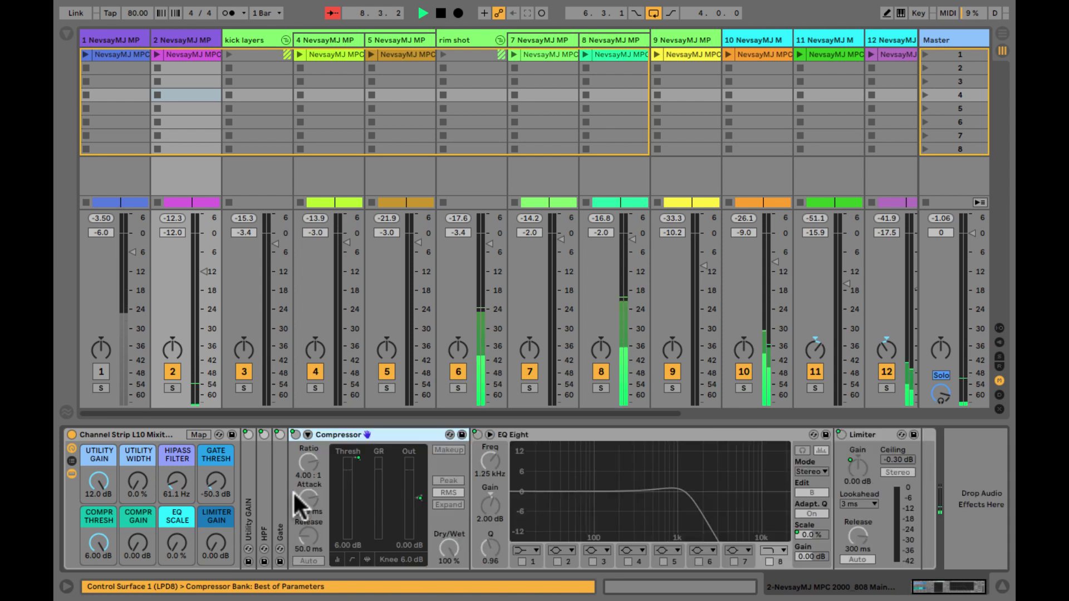
{"action": "left_click", "coordinate": [148, 432]}
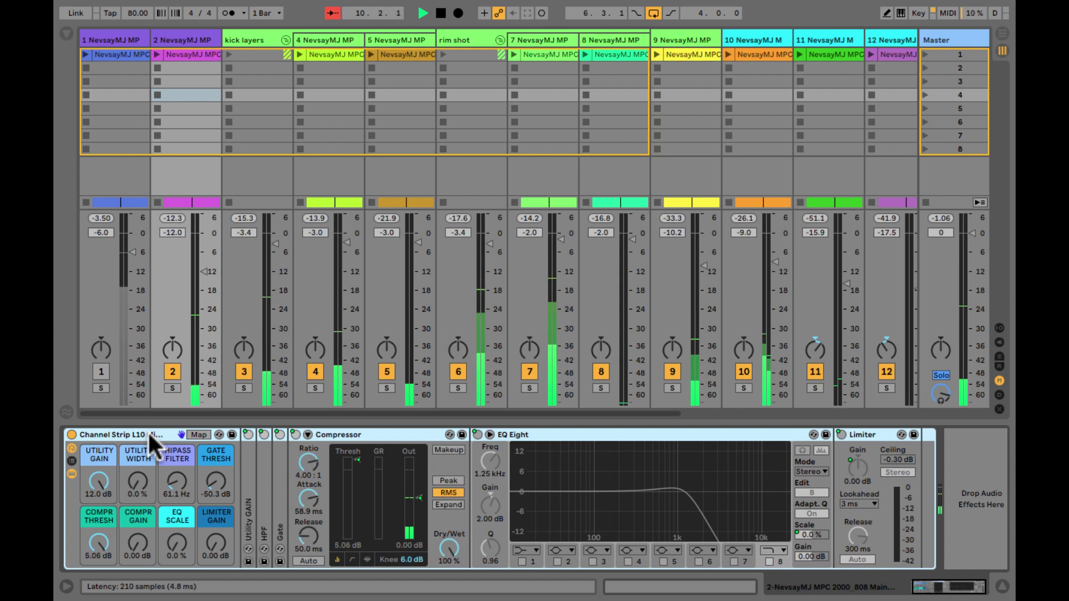
{"action": "left_click", "coordinate": [332, 498]}
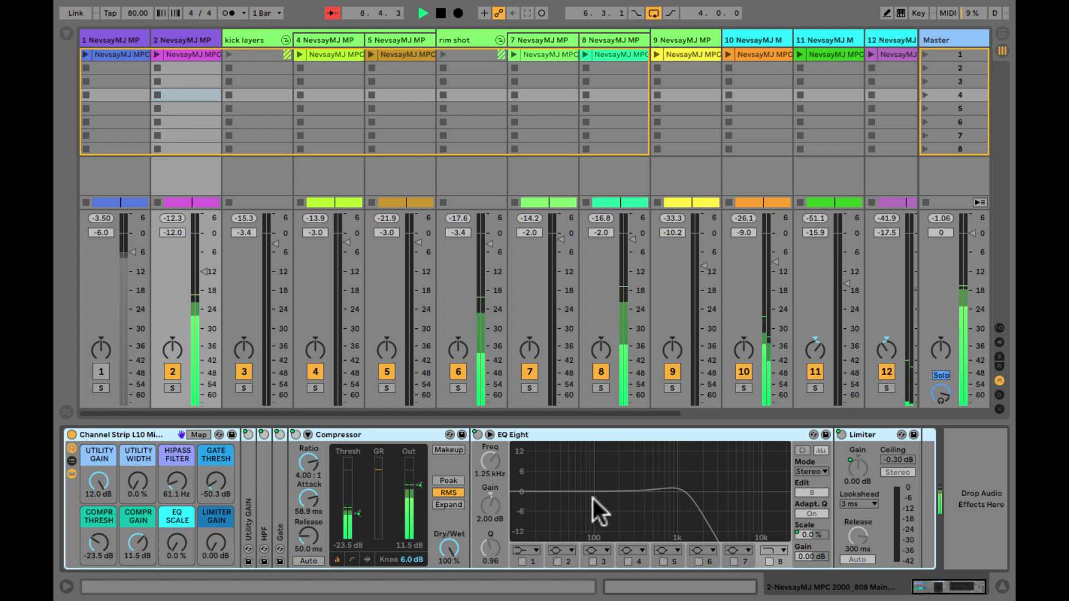
{"action": "double_click", "coordinate": [342, 433]}
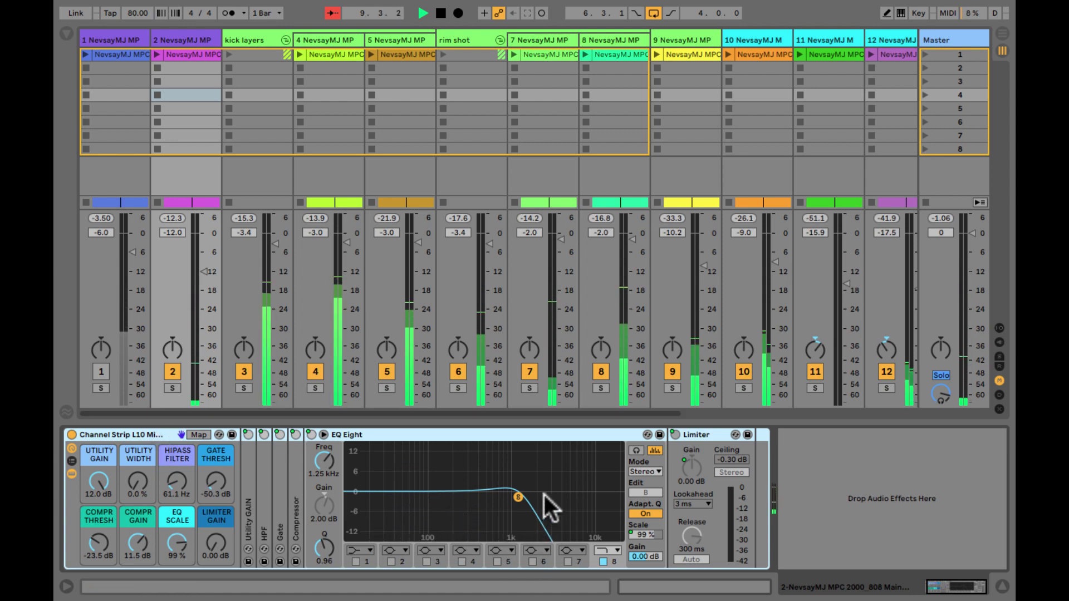
Step: Set the Punch Kick's EQ Scale to 99 % and lower EQ Eight's band 8 high cut to 204 Hz
{"action": "double_click", "coordinate": [542, 470]}
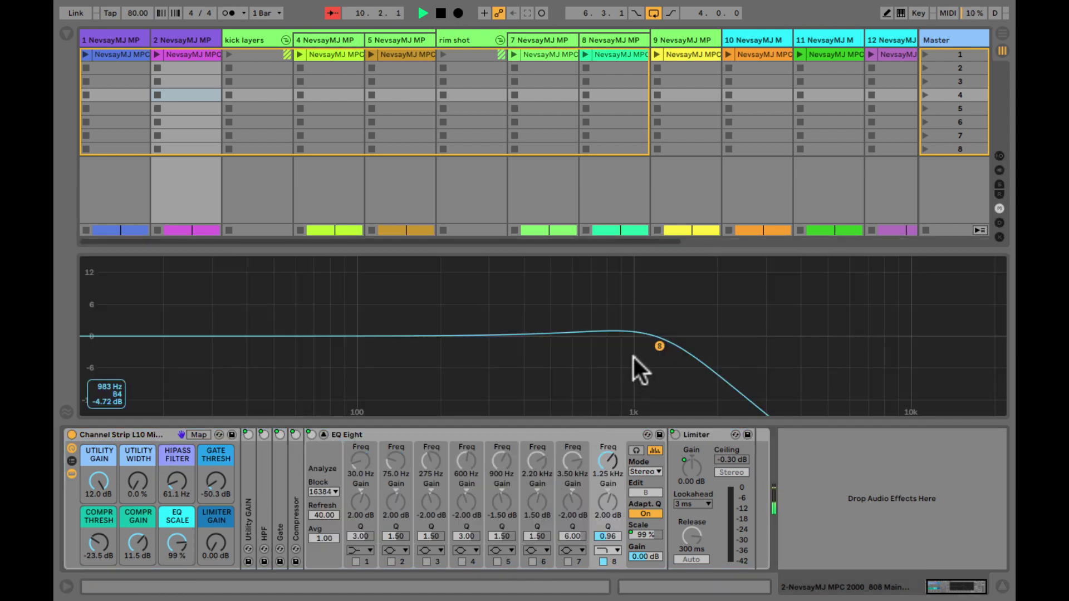
{"action": "left_click_drag", "start_coordinate": [657, 350], "coordinate": [443, 342]}
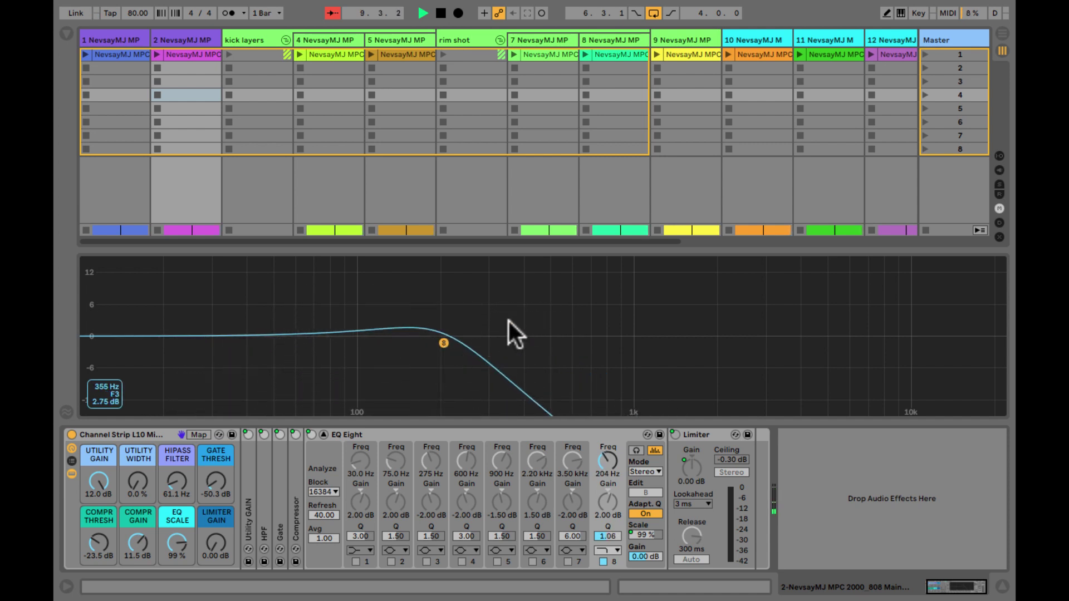
{"action": "key", "text": "ctrl+alt+m"}
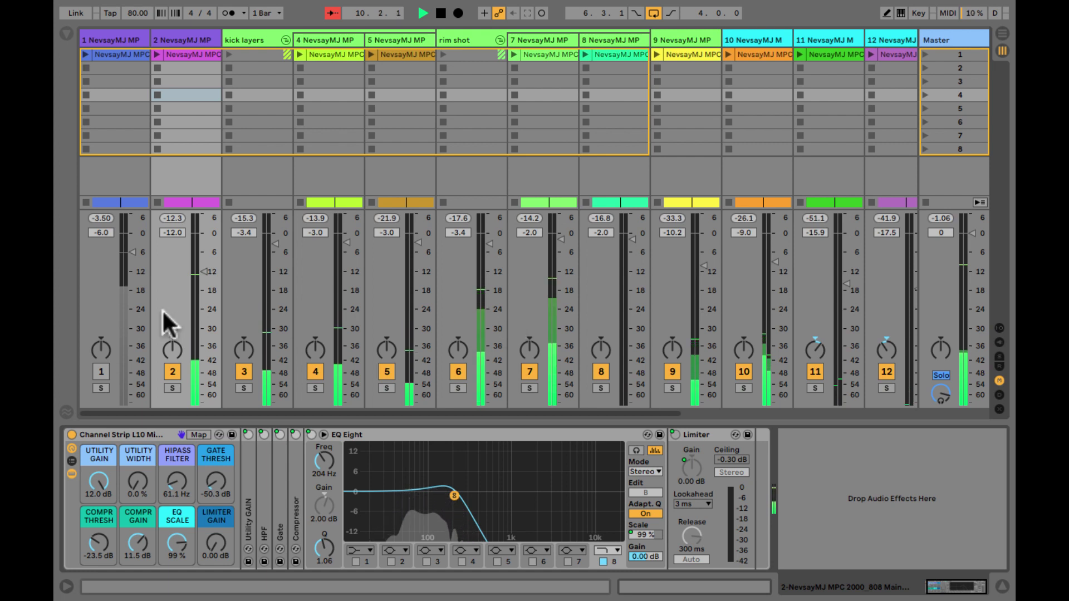
Step: Switch the 808 track back on and check both low tracks together on the Master's peak meter and spectrum
{"action": "left_click", "coordinate": [99, 367]}
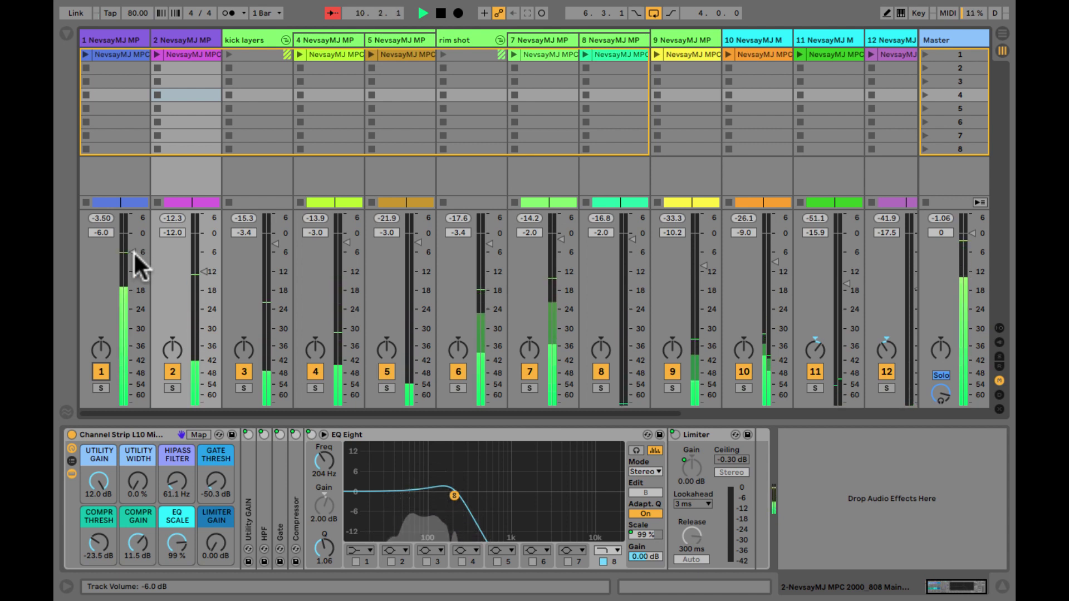
{"action": "left_click", "coordinate": [664, 365]}
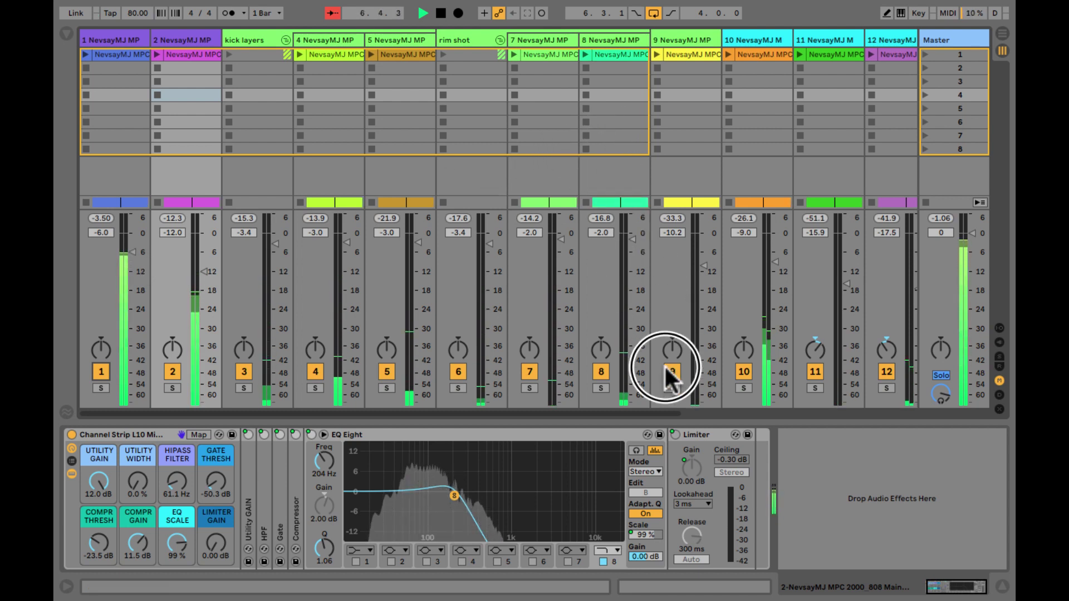
{"action": "scroll", "coordinate": [590, 305], "scroll_direction": "right", "scroll_amount": 5}
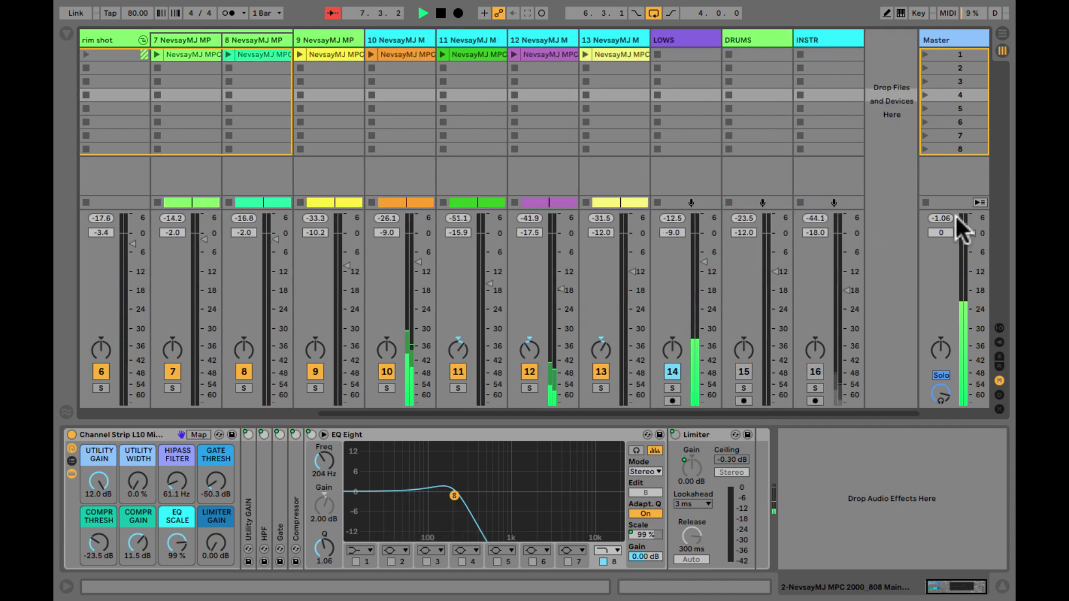
{"action": "left_click", "coordinate": [940, 217]}
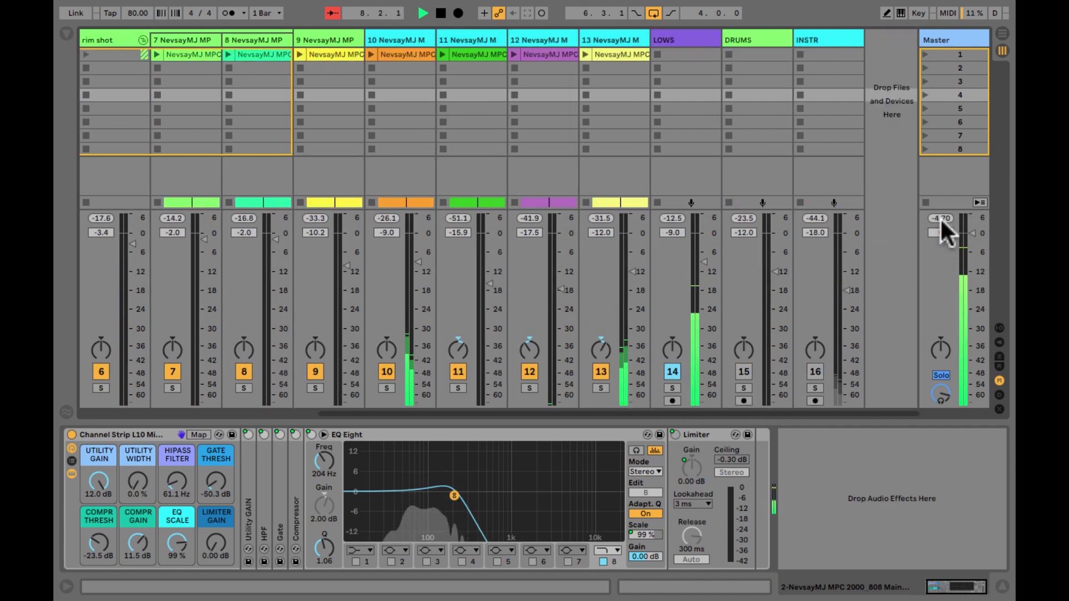
{"action": "left_click", "coordinate": [942, 40]}
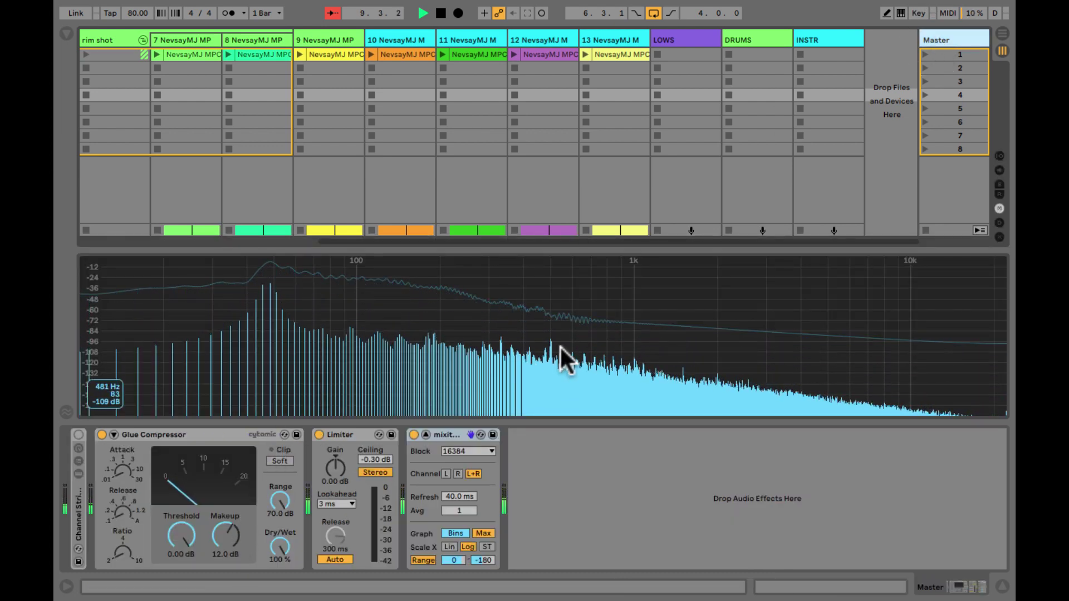
{"action": "left_click", "coordinate": [596, 335]}
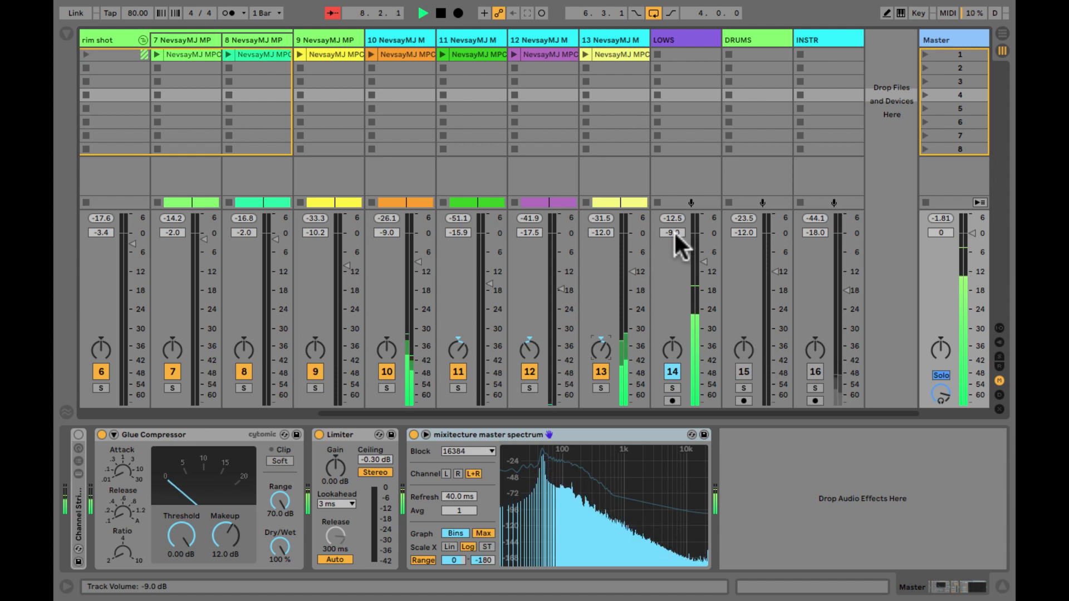
Step: Select the LOWS track and reset the peak level readings of LOWS and the Master
{"action": "scroll", "coordinate": [663, 232], "scroll_direction": "left", "scroll_amount": 5}
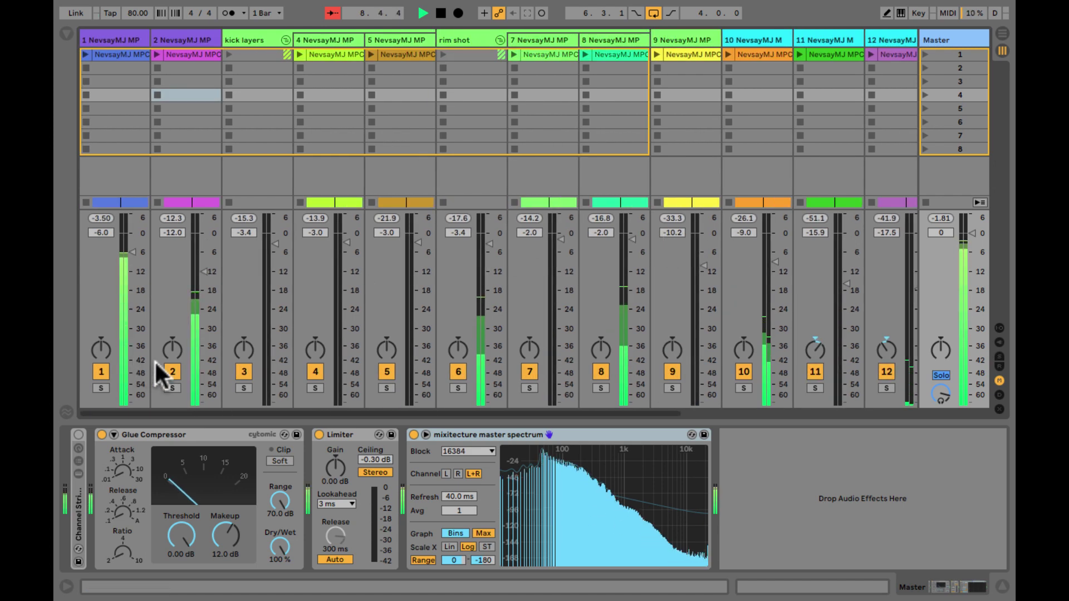
{"action": "scroll", "coordinate": [375, 318], "scroll_direction": "right", "scroll_amount": 5}
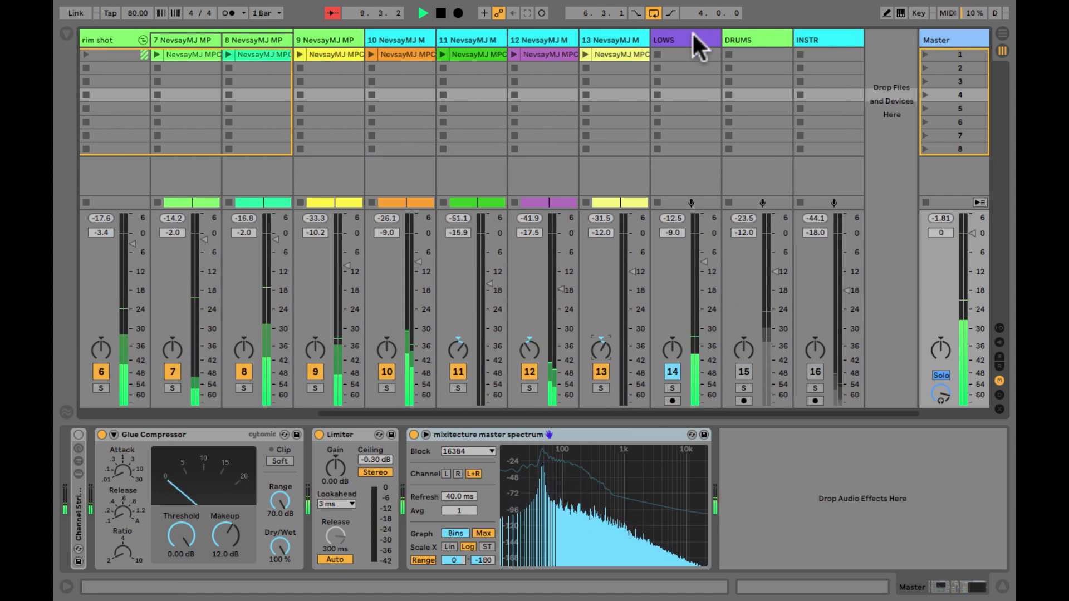
{"action": "left_click", "coordinate": [693, 36]}
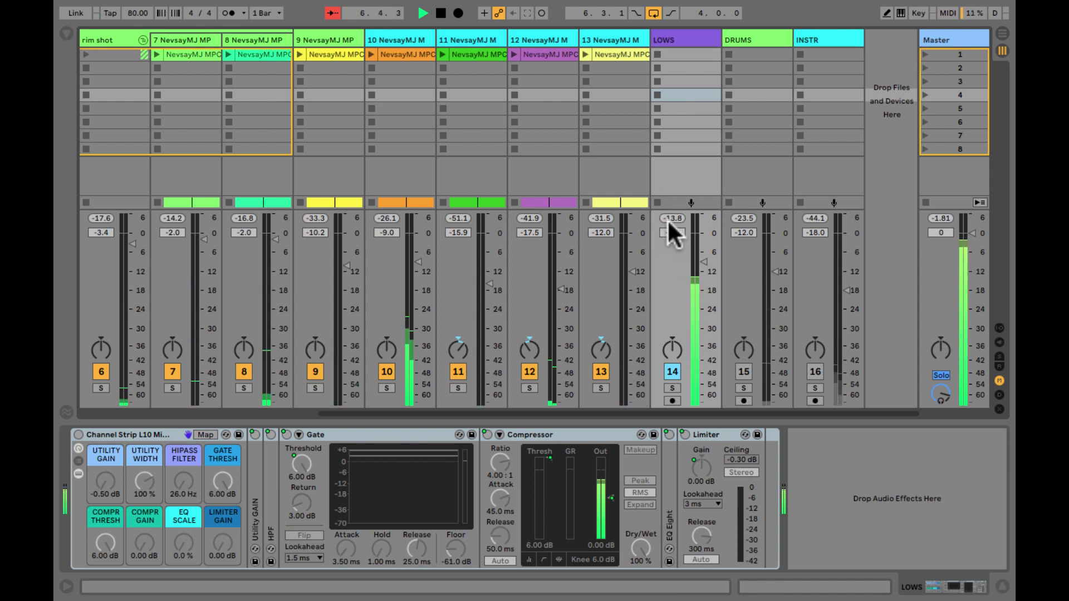
{"action": "left_click", "coordinate": [940, 218]}
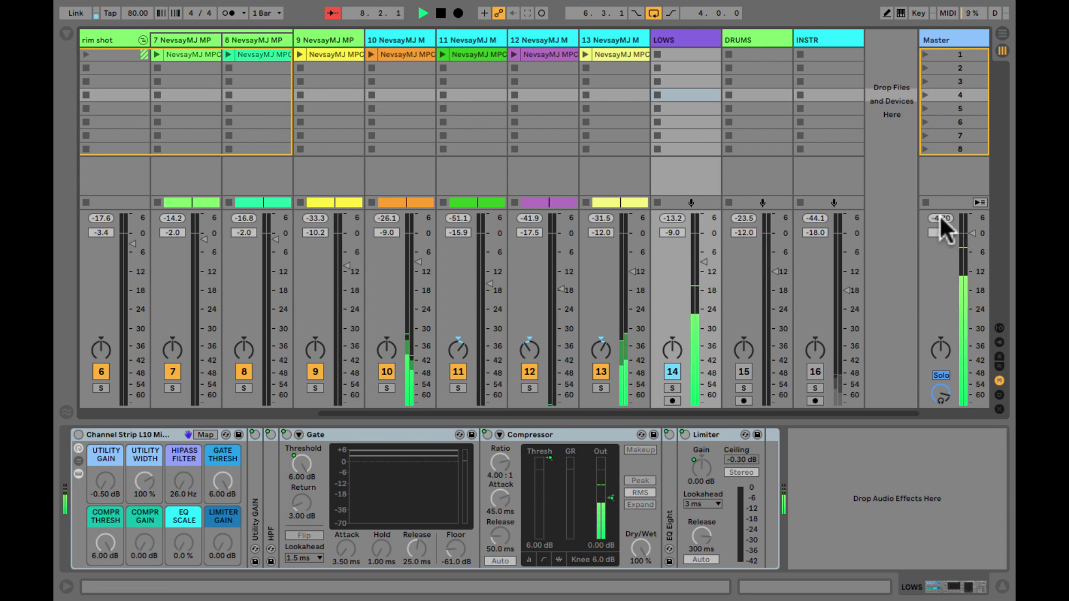
Step: Compare the Master's peak level with its Glue Compressor and Limiter switched off and back on, resetting the peak reading in between
{"action": "left_click", "coordinate": [947, 38]}
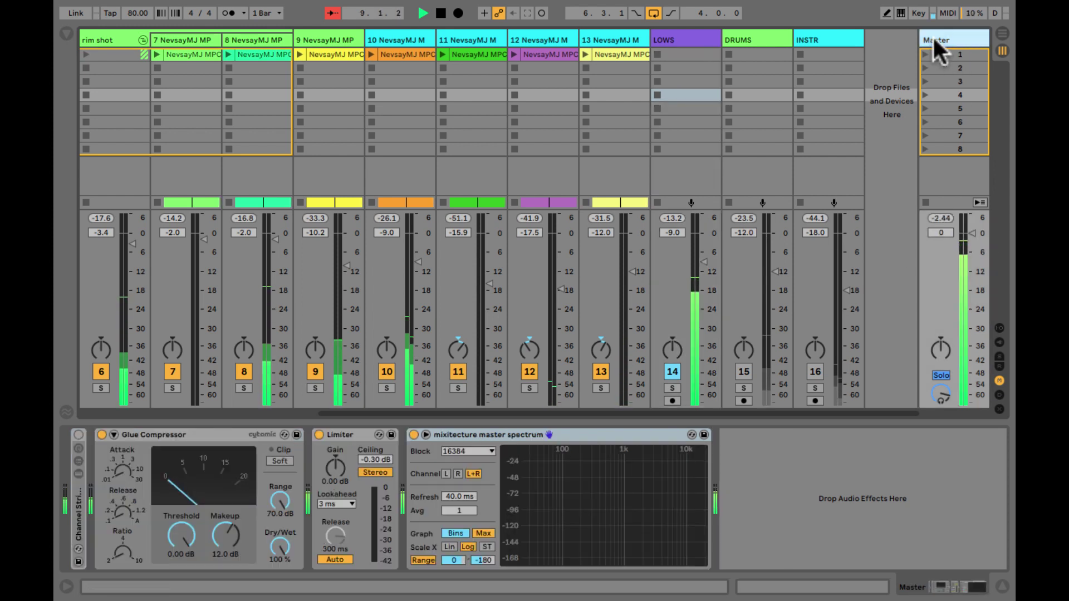
{"action": "left_click", "coordinate": [320, 435]}
{"action": "left_click", "coordinate": [101, 434]}
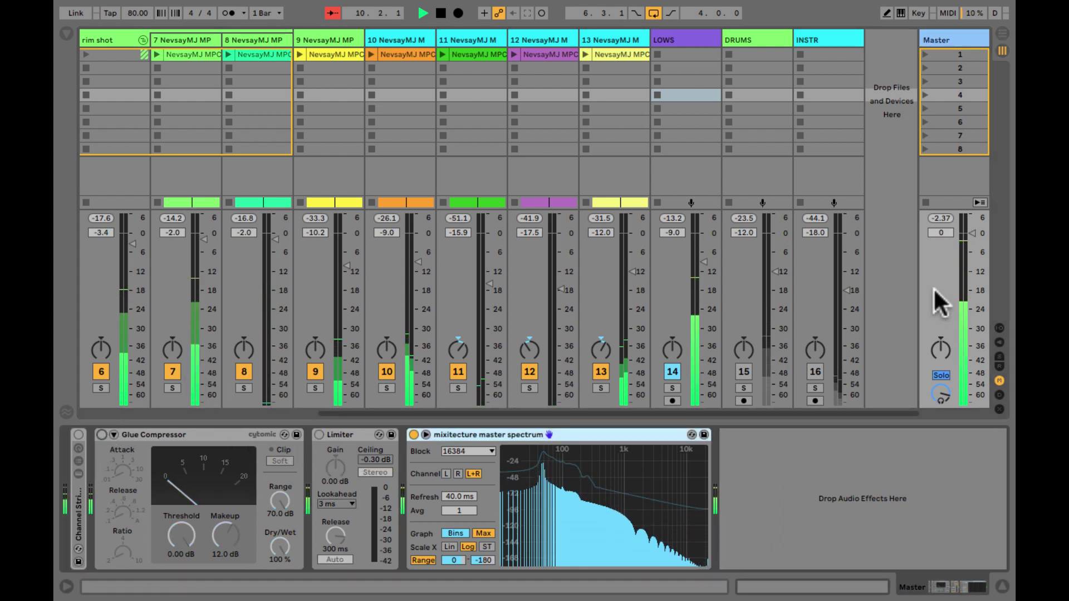
{"action": "left_click", "coordinate": [939, 217]}
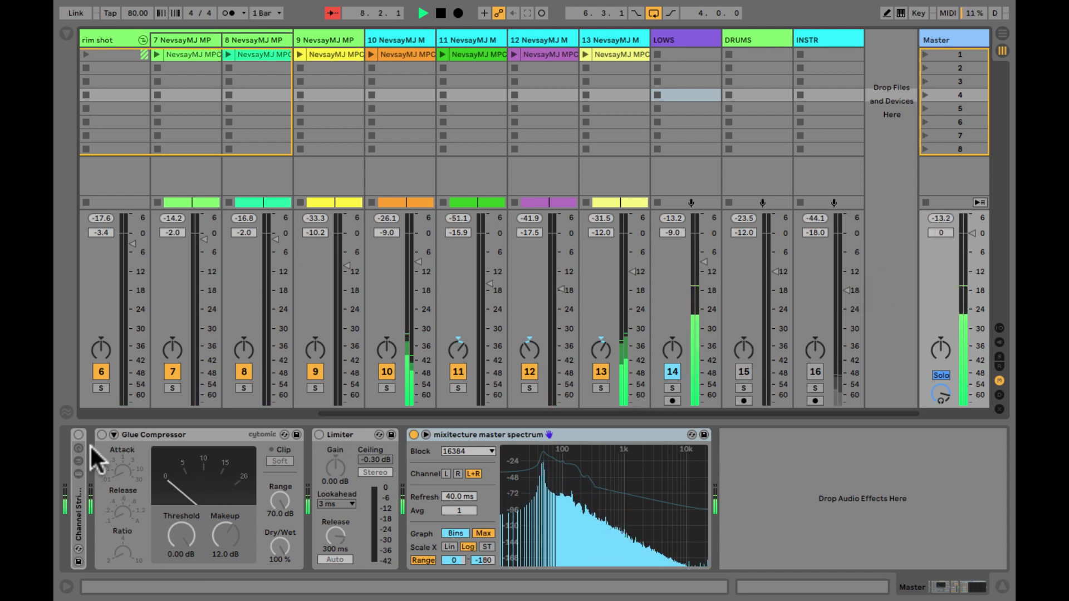
{"action": "left_click", "coordinate": [100, 434]}
{"action": "left_click", "coordinate": [317, 434]}
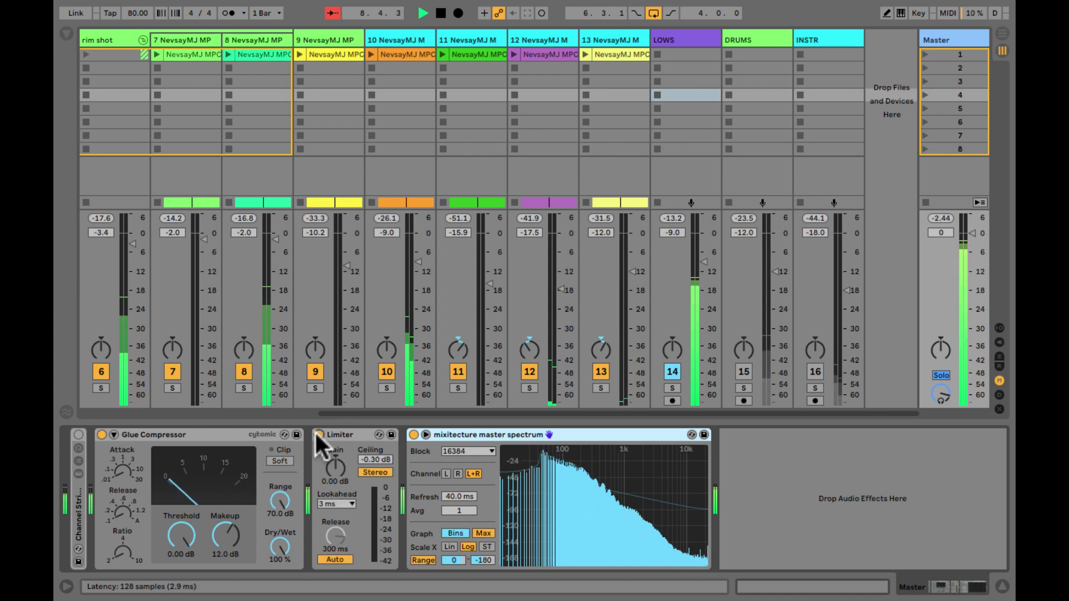
Step: Pull the 808 track's volume all the way down and bring it back up by ear to -16.3 dB
{"action": "scroll", "coordinate": [390, 354], "scroll_direction": "left", "scroll_amount": 5}
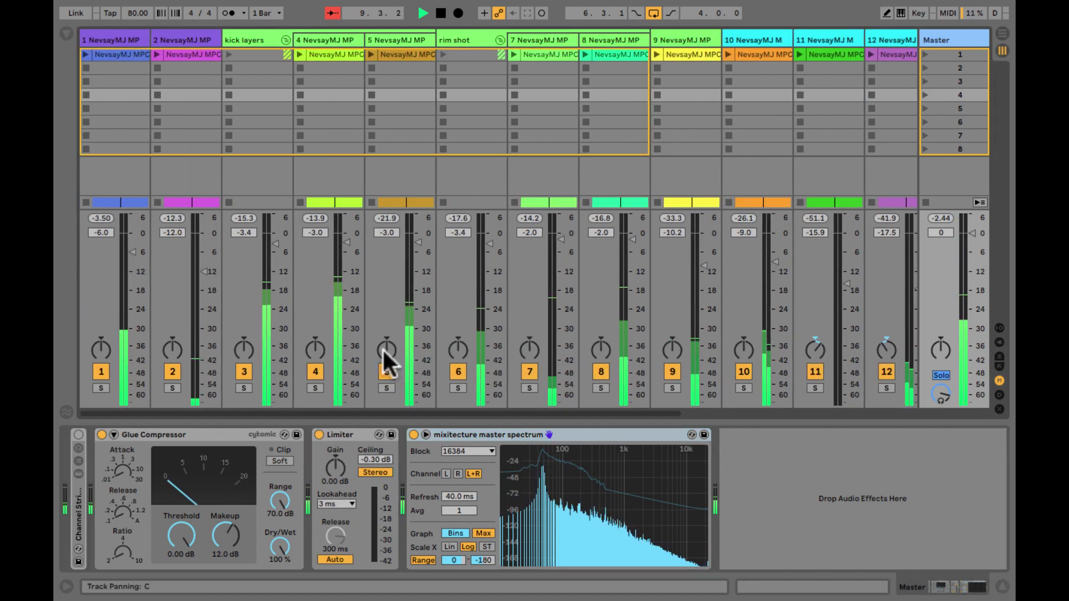
{"action": "left_click_drag", "start_coordinate": [129, 255], "coordinate": [180, 372]}
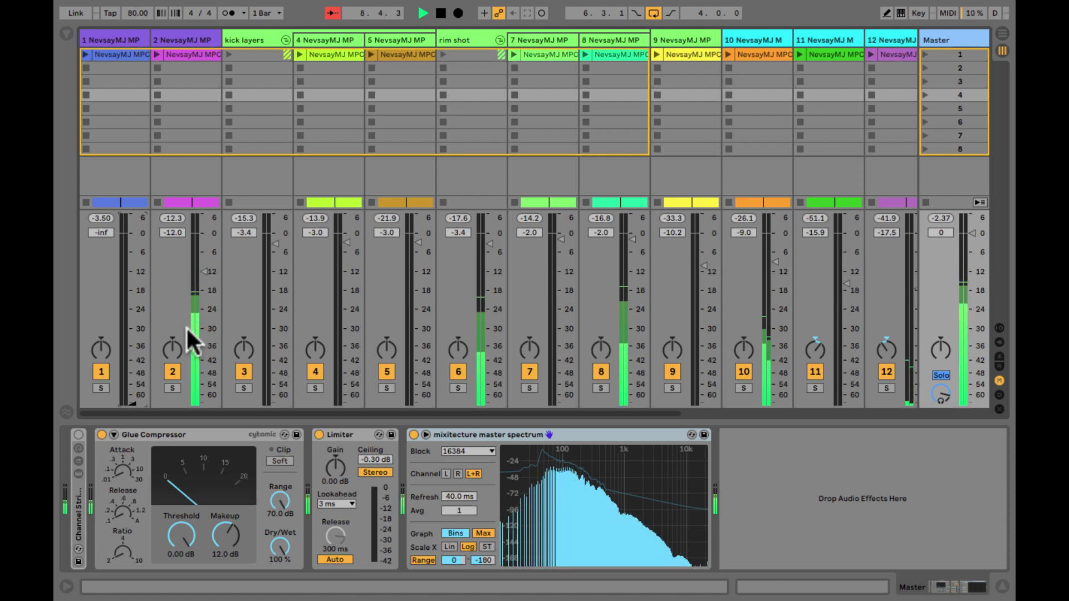
{"action": "left_click_drag", "start_coordinate": [135, 402], "coordinate": [128, 292]}
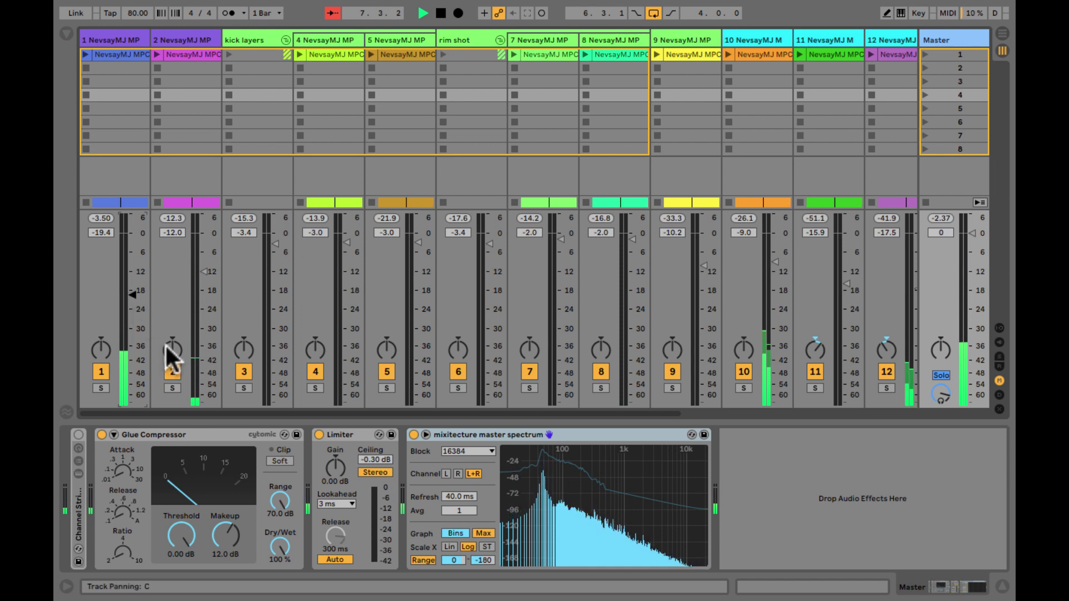
{"action": "key", "text": "space"}
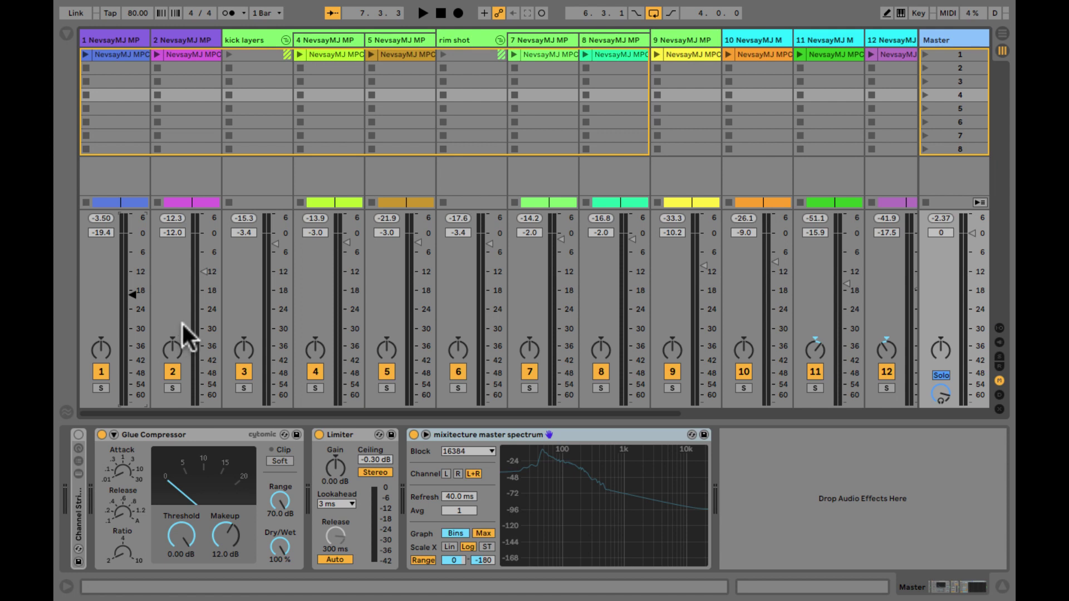
{"action": "key", "text": "space"}
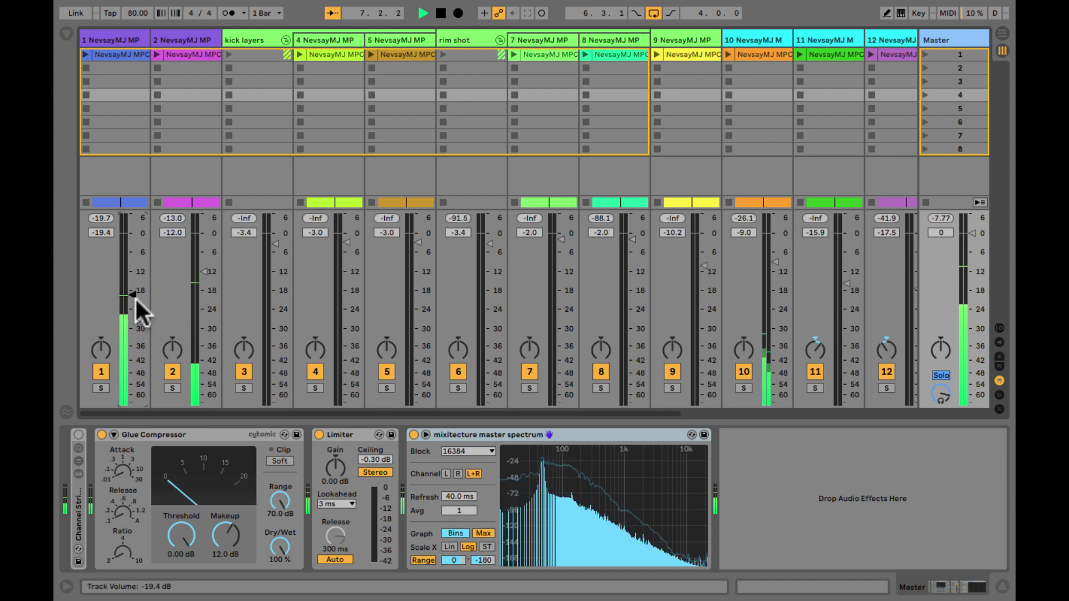
{"action": "left_click_drag", "start_coordinate": [129, 296], "coordinate": [161, 282]}
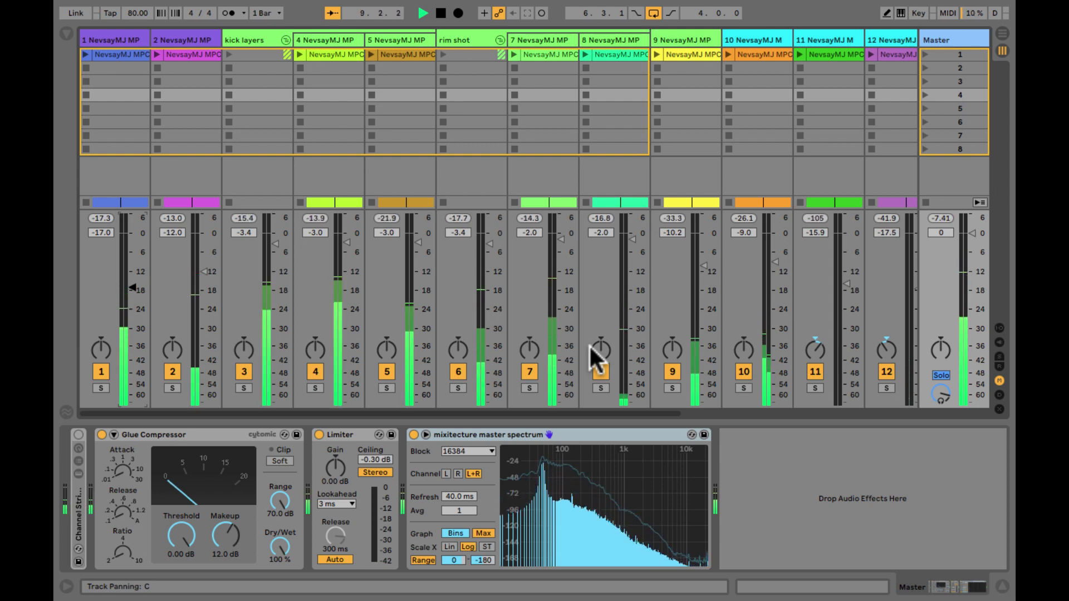
{"action": "scroll", "coordinate": [646, 319], "scroll_direction": "right", "scroll_amount": 5}
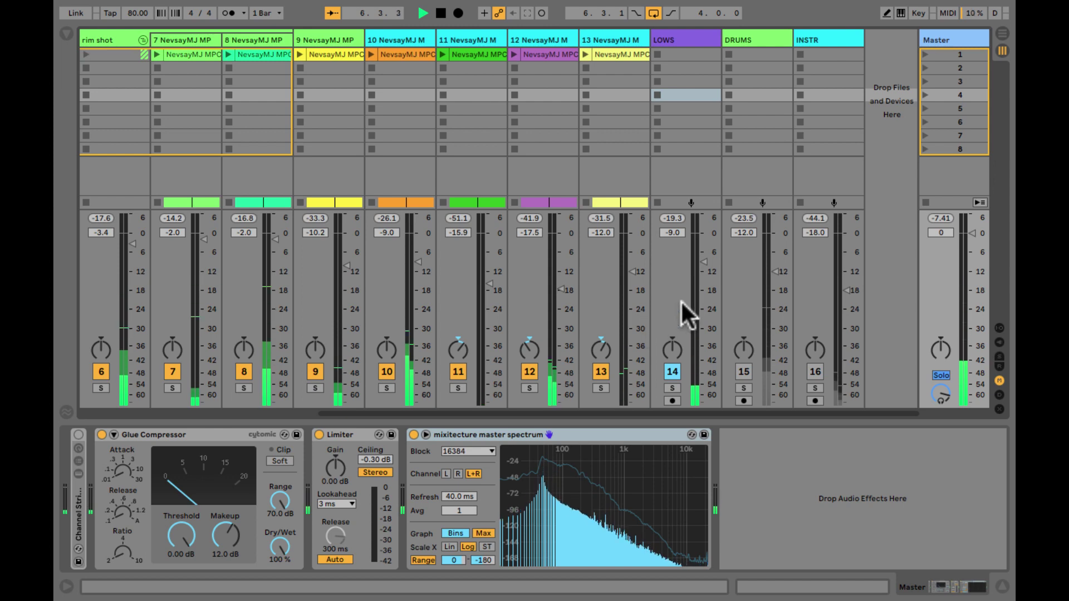
{"action": "scroll", "coordinate": [685, 312], "scroll_direction": "left", "scroll_amount": 5}
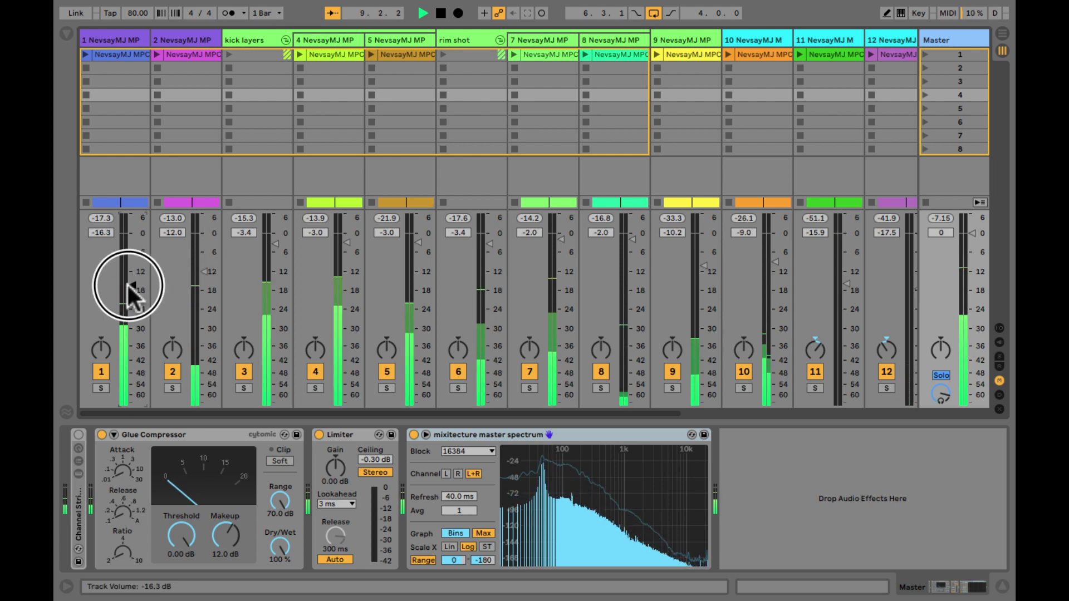
Step: Switch the LOWS track off and on to hear its contribution, and lower its volume to -14.0 dB
{"action": "scroll", "coordinate": [286, 299], "scroll_direction": "right", "scroll_amount": 5}
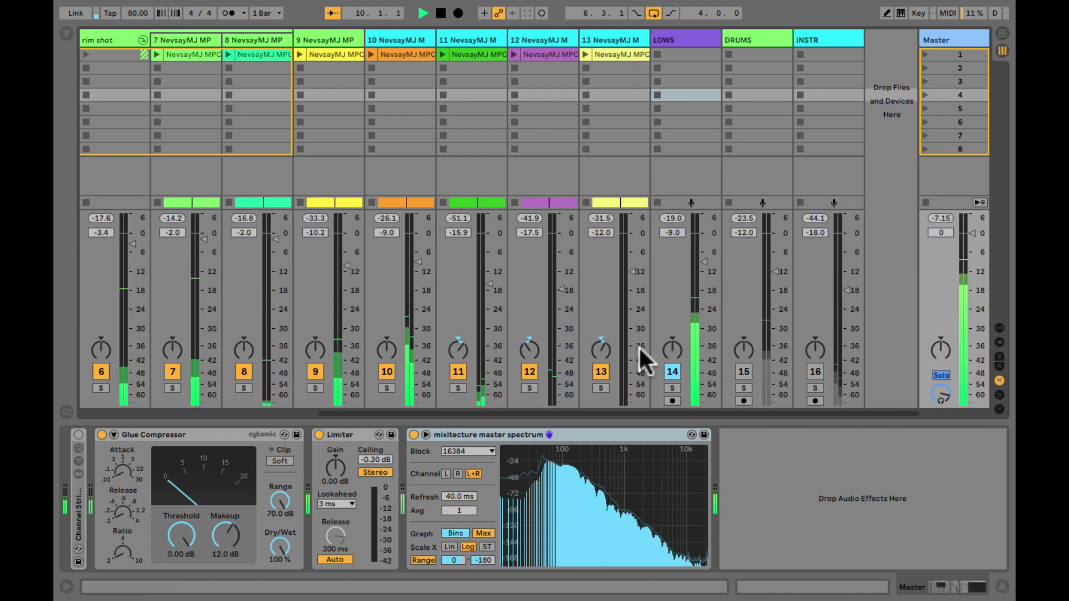
{"action": "left_click", "coordinate": [673, 372]}
{"action": "left_click", "coordinate": [673, 372]}
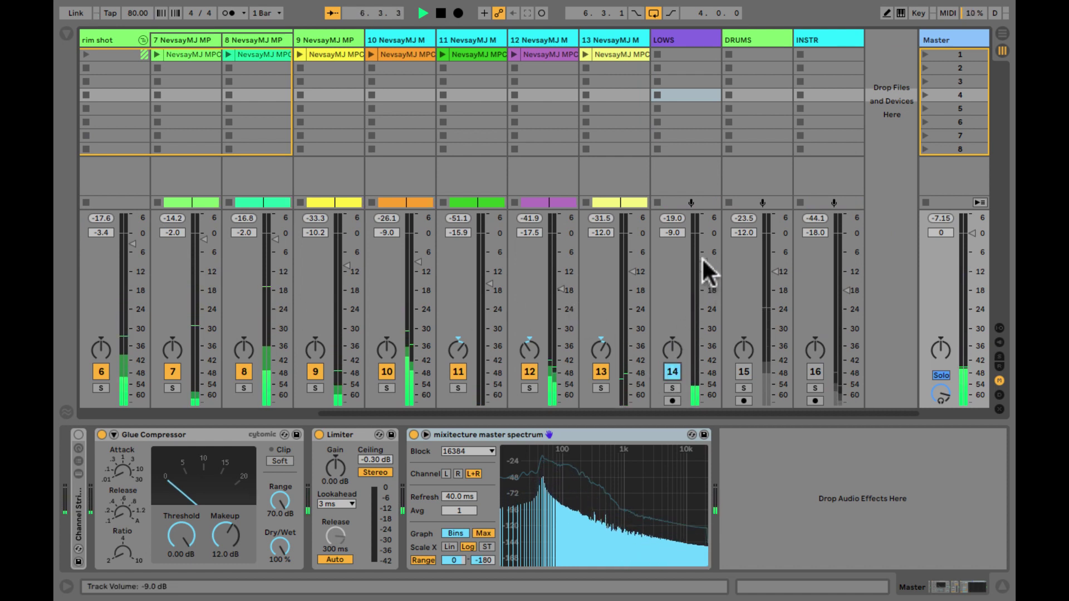
{"action": "left_click_drag", "start_coordinate": [703, 264], "coordinate": [702, 267]}
Step: Switch off the rim shot group and track 9, and activate the DRUMS track in place of LOWS
{"action": "scroll", "coordinate": [196, 316], "scroll_direction": "left", "scroll_amount": 4}
{"action": "scroll", "coordinate": [197, 315], "scroll_direction": "left", "scroll_amount": 2}
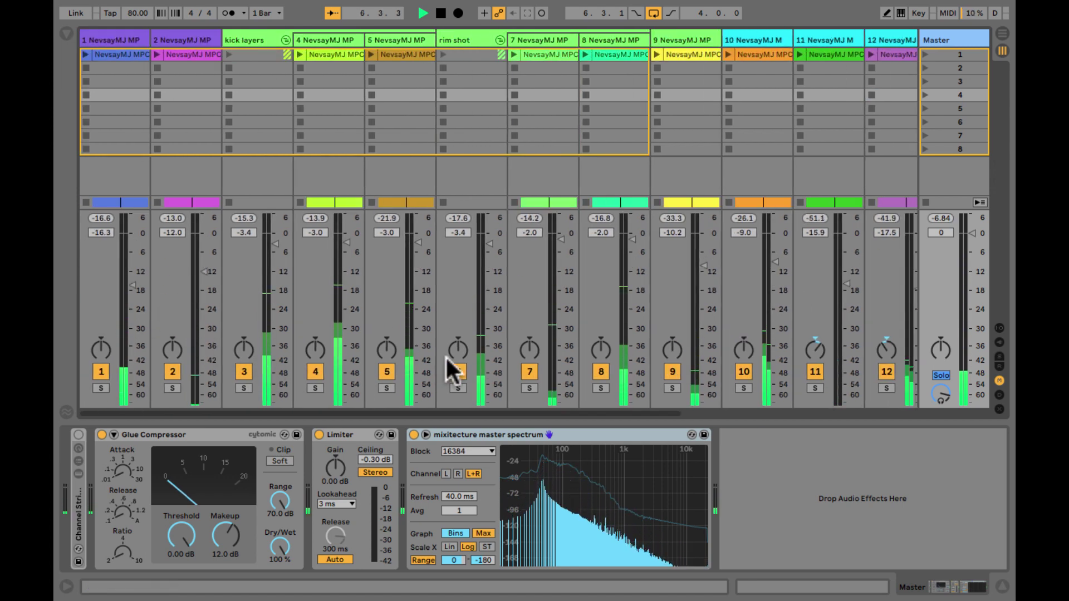
{"action": "left_click", "coordinate": [458, 372]}
{"action": "left_click", "coordinate": [670, 371]}
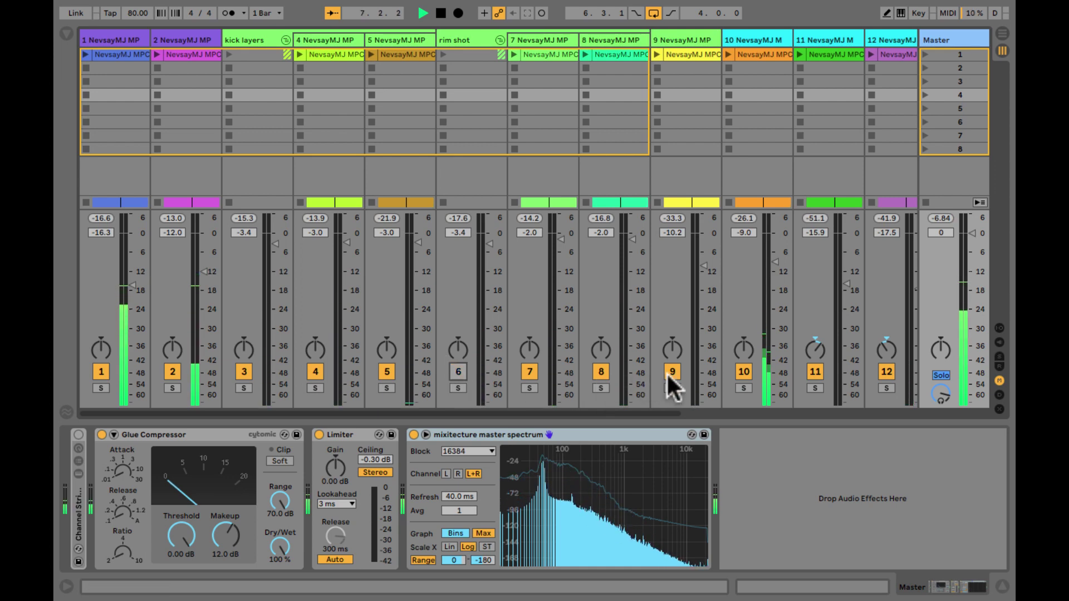
{"action": "scroll", "coordinate": [666, 372], "scroll_direction": "right", "scroll_amount": 5}
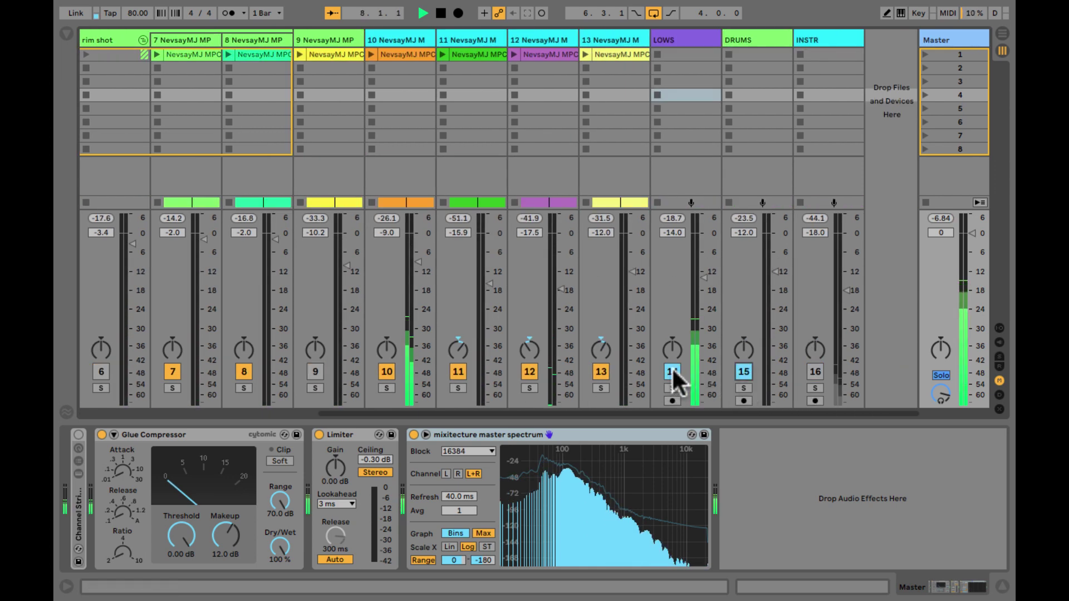
{"action": "scroll", "coordinate": [672, 367], "scroll_direction": "left", "scroll_amount": 5}
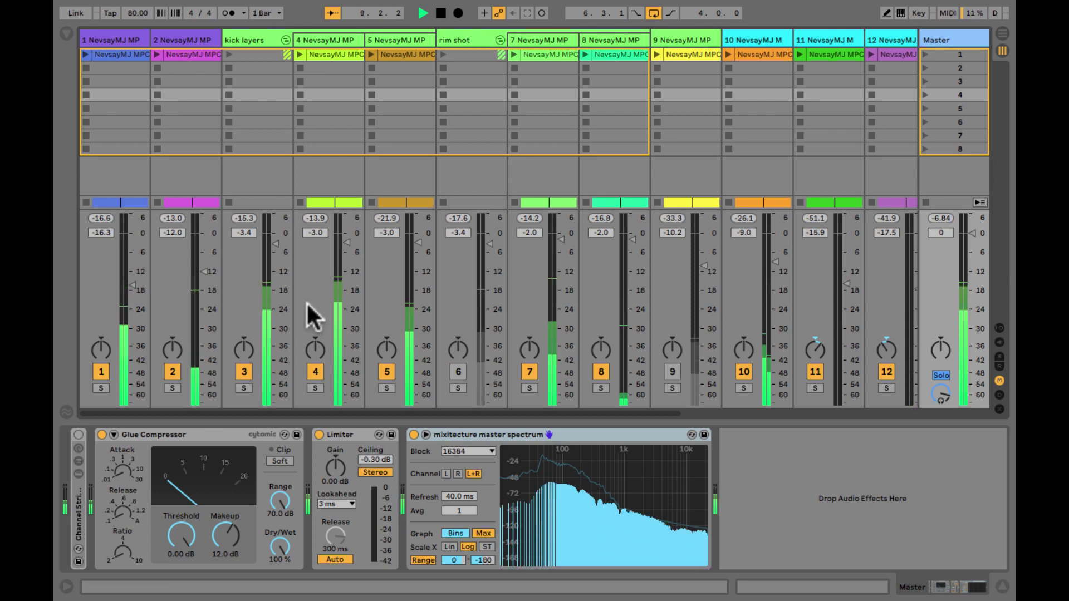
Step: Move the arrangement's four-bar loop to start at 9.2.1, where the kick layers play, and return to the mixer
{"action": "key", "text": "Tab"}
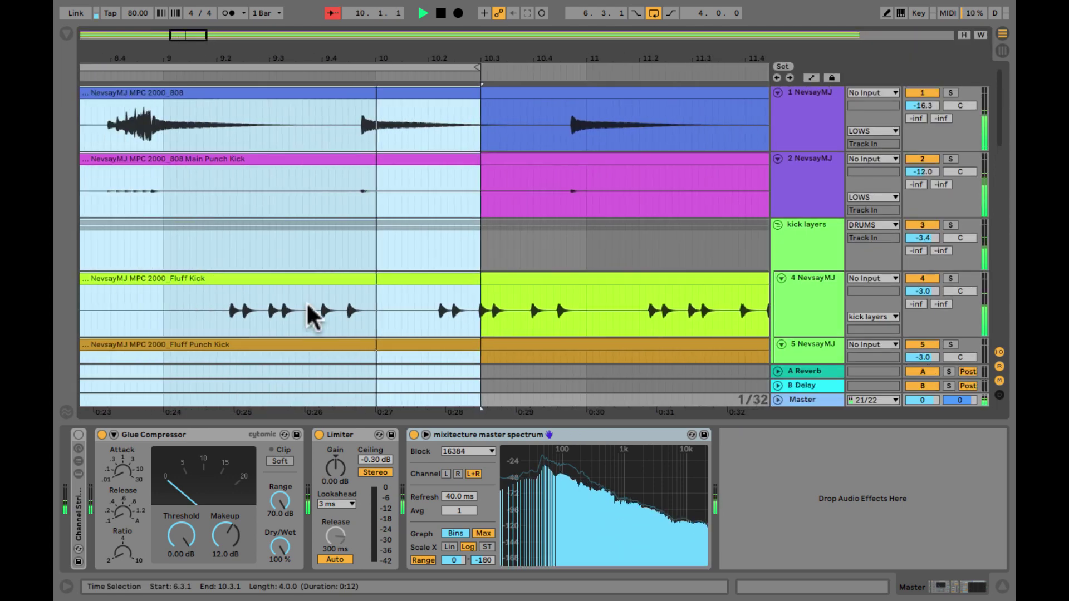
{"action": "scroll", "coordinate": [325, 229], "scroll_direction": "up", "scroll_amount": 3}
{"action": "scroll", "coordinate": [325, 229], "scroll_direction": "left", "scroll_amount": 3}
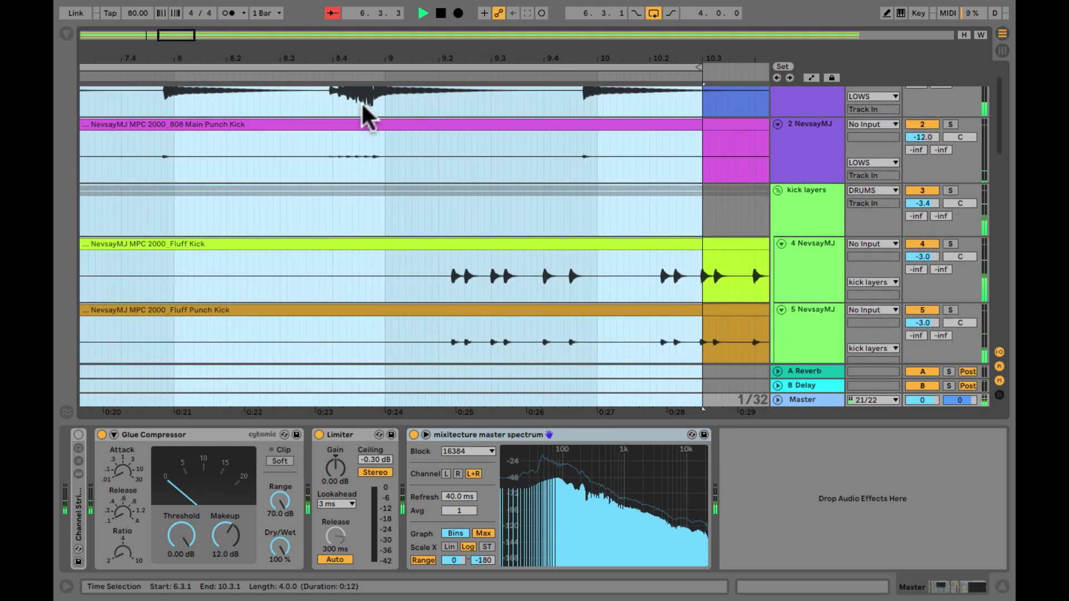
{"action": "left_click_drag", "start_coordinate": [385, 58], "coordinate": [494, 76]}
{"action": "left_click", "coordinate": [357, 67]}
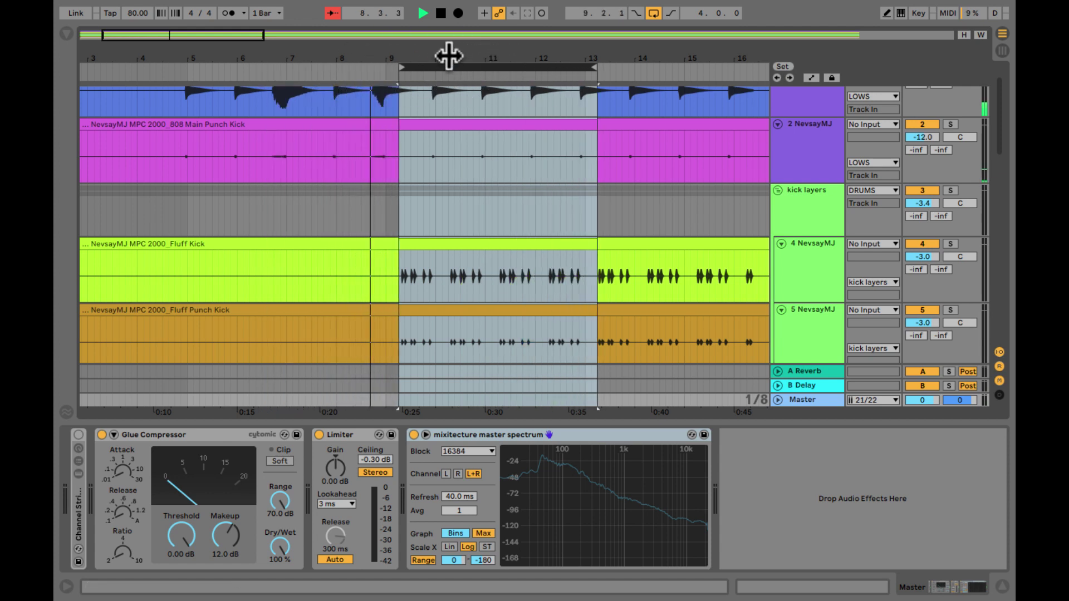
{"action": "left_click_drag", "start_coordinate": [442, 53], "coordinate": [443, 55]}
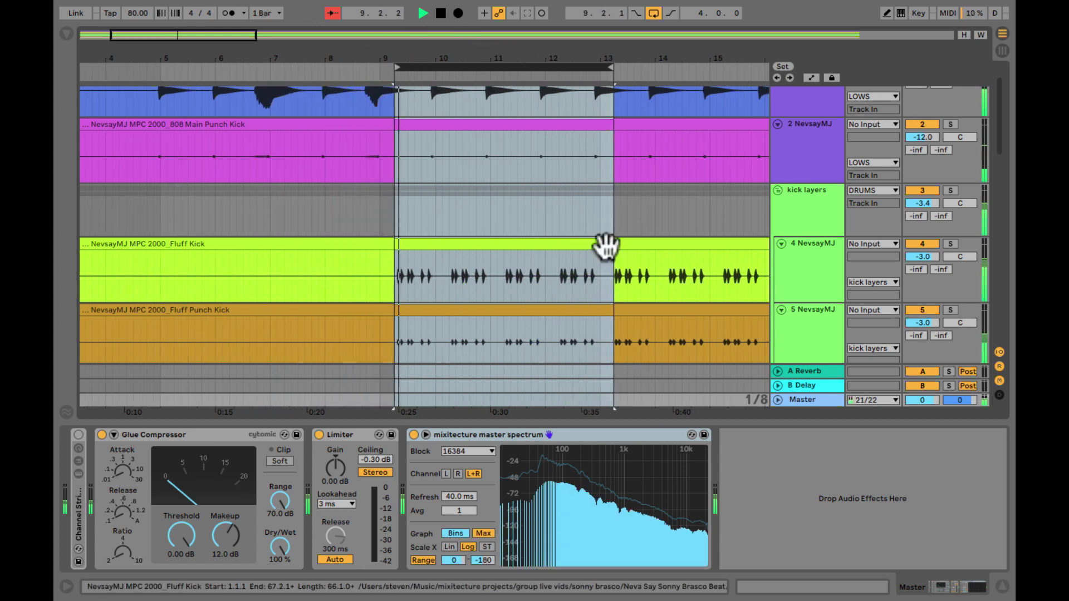
{"action": "key", "text": "Tab"}
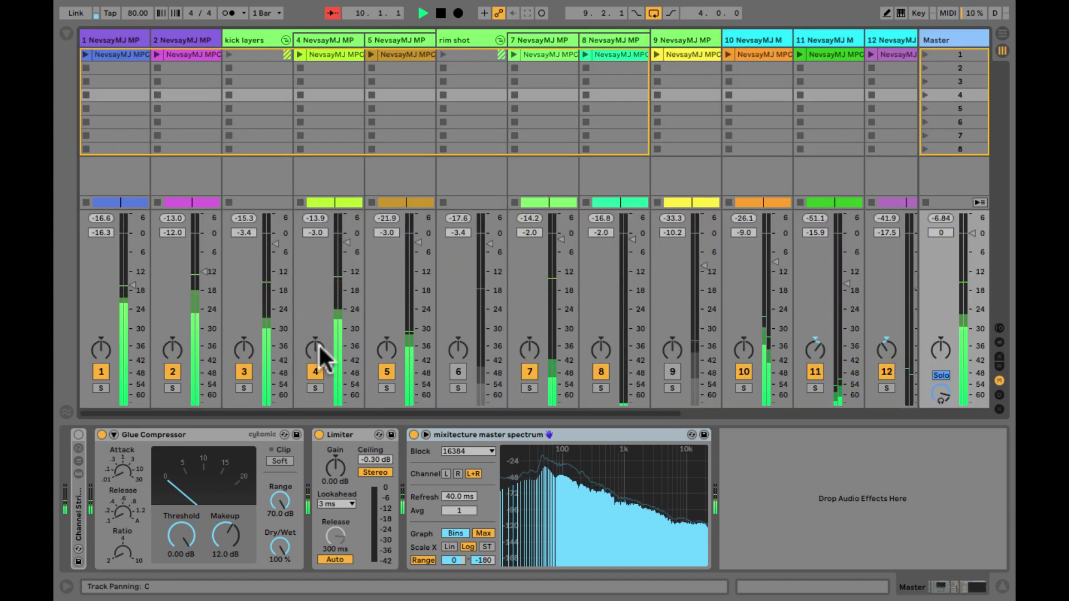
Step: Mute the Fluff Kick and reset the Fluff Punch Kick's EQ Scale to 0 % and Compressor gain to 0 dB
{"action": "left_click", "coordinate": [314, 370]}
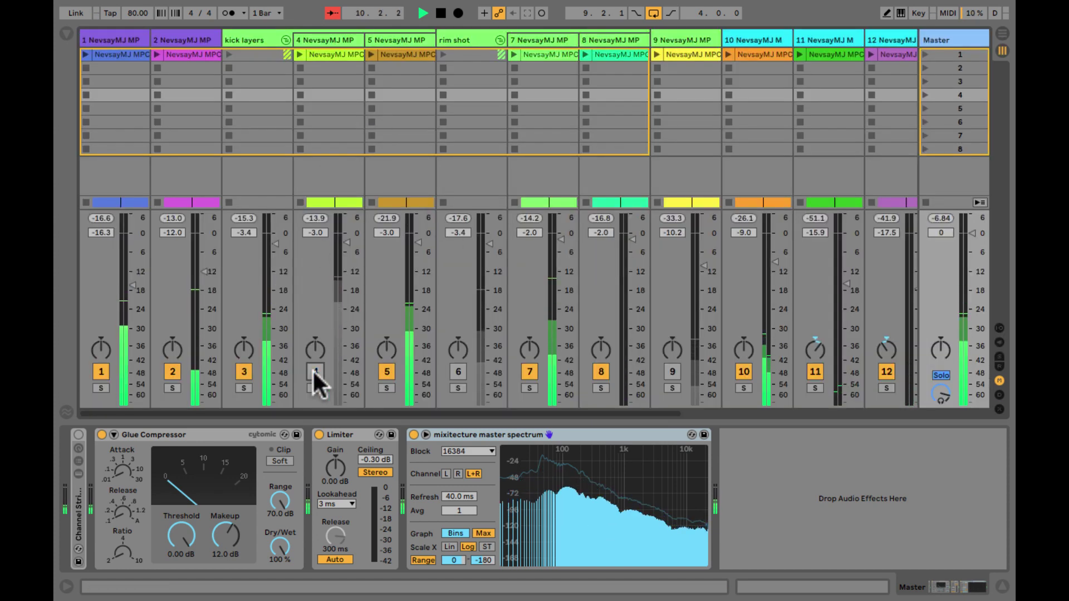
{"action": "left_click", "coordinate": [399, 36]}
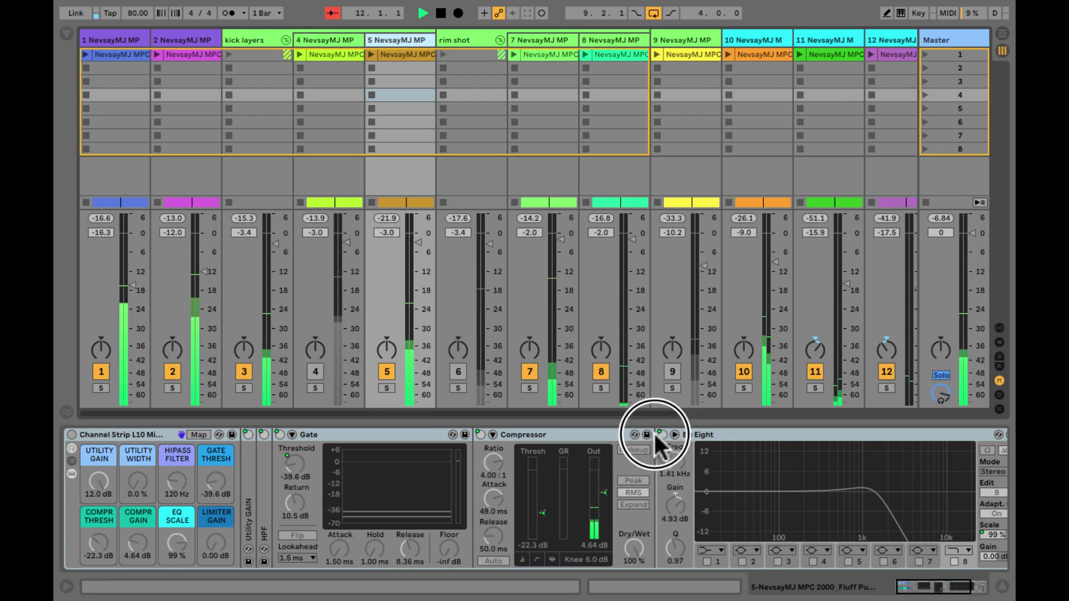
{"action": "double_click", "coordinate": [178, 545]}
{"action": "double_click", "coordinate": [135, 539]}
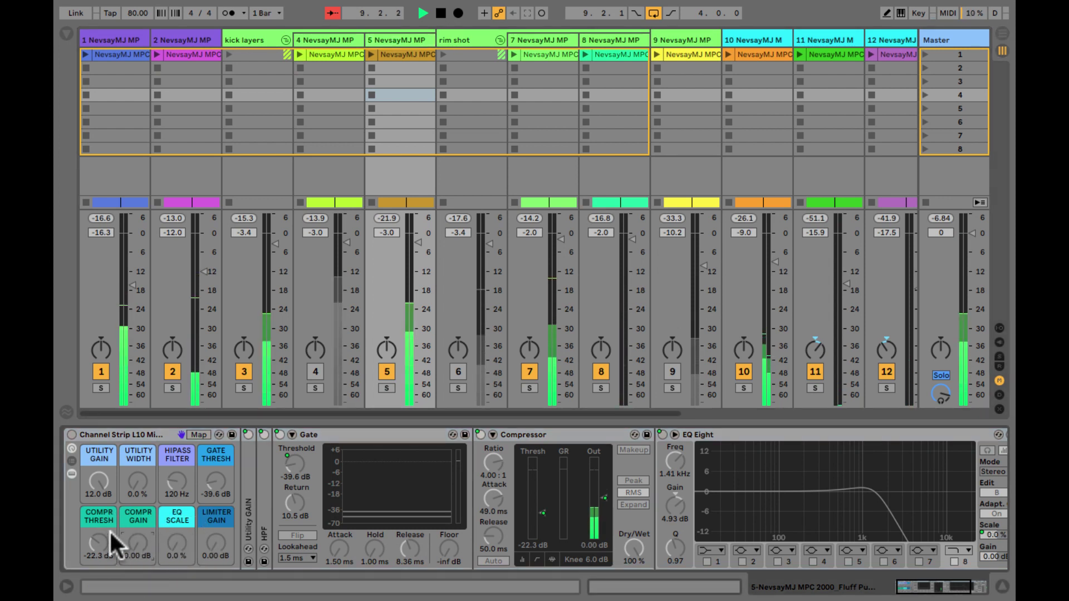
Step: Reset the Fluff Punch Kick's Compressor and Gate thresholds to 6 dB and its Utility gain to -0.5 dB, with the Channel Strip active
{"action": "double_click", "coordinate": [92, 539]}
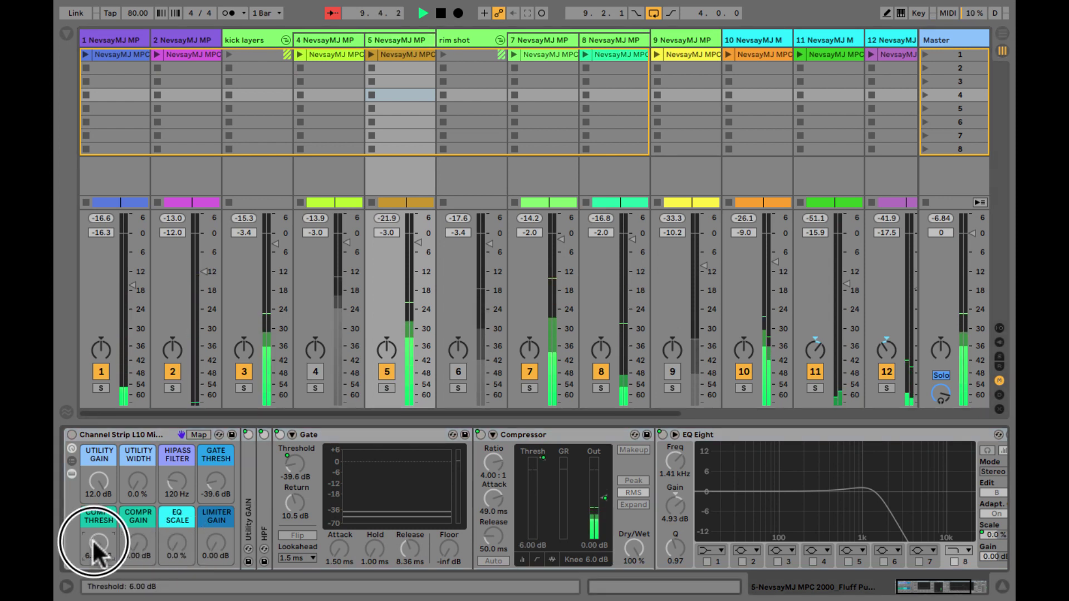
{"action": "double_click", "coordinate": [206, 482]}
{"action": "double_click", "coordinate": [95, 482]}
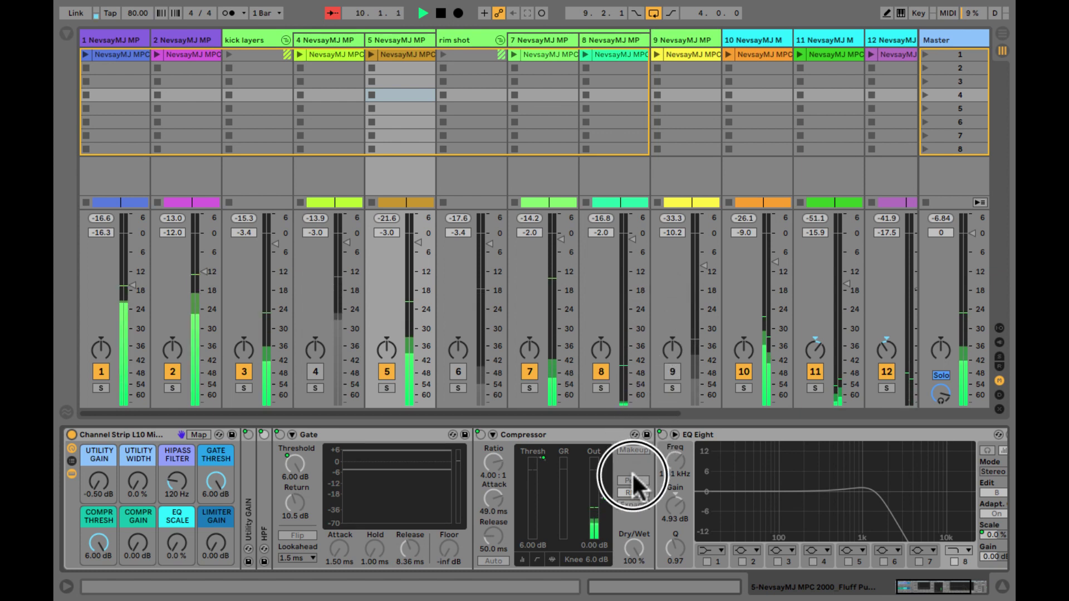
Step: Audition the Fluff Kick and the LOWS track switched on and off beside the Fluff Punch Kick, and stop playback
{"action": "left_click", "coordinate": [314, 372]}
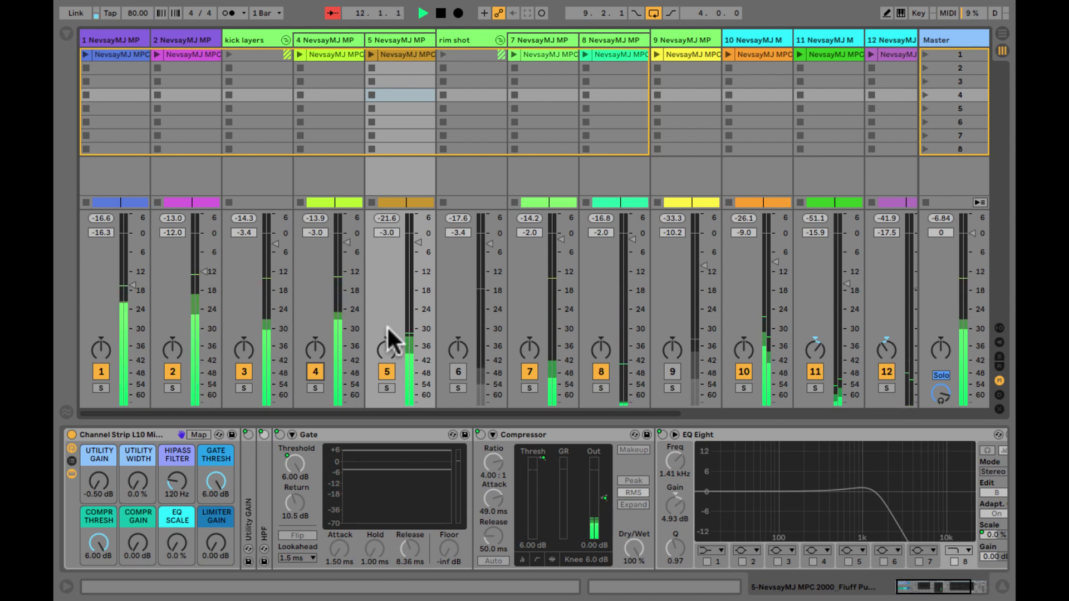
{"action": "scroll", "coordinate": [388, 331], "scroll_direction": "right", "scroll_amount": 5}
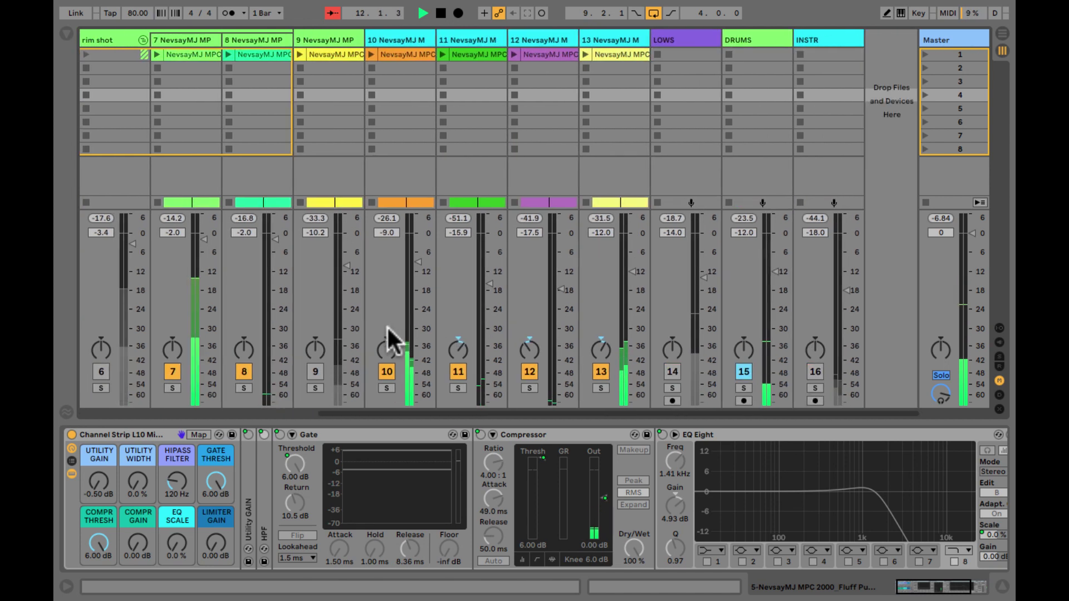
{"action": "left_click", "coordinate": [674, 365]}
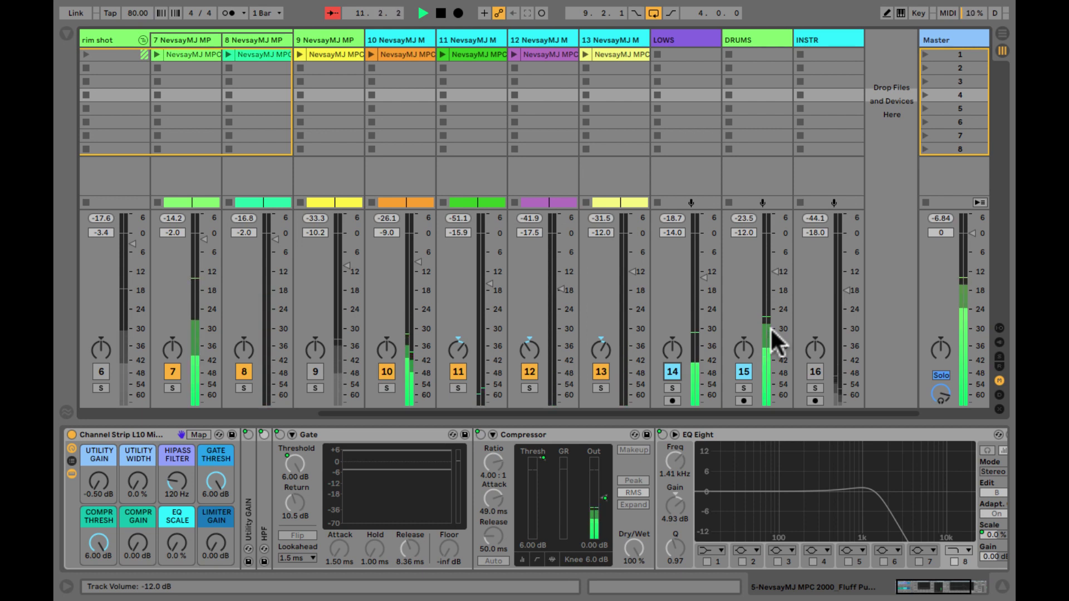
{"action": "scroll", "coordinate": [655, 346], "scroll_direction": "left", "scroll_amount": 3}
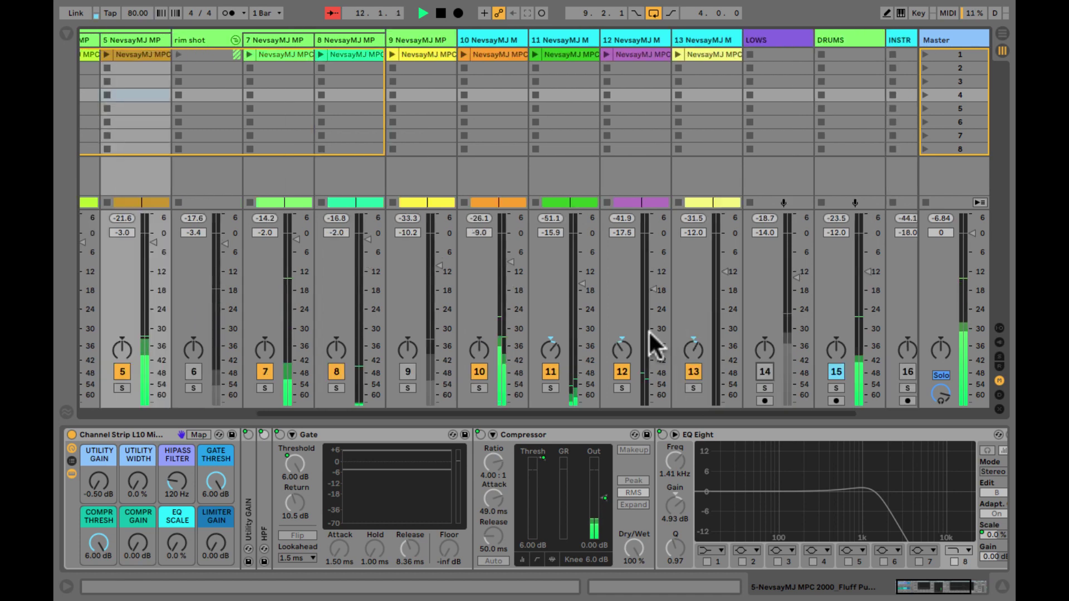
{"action": "scroll", "coordinate": [648, 330], "scroll_direction": "left", "scroll_amount": 5}
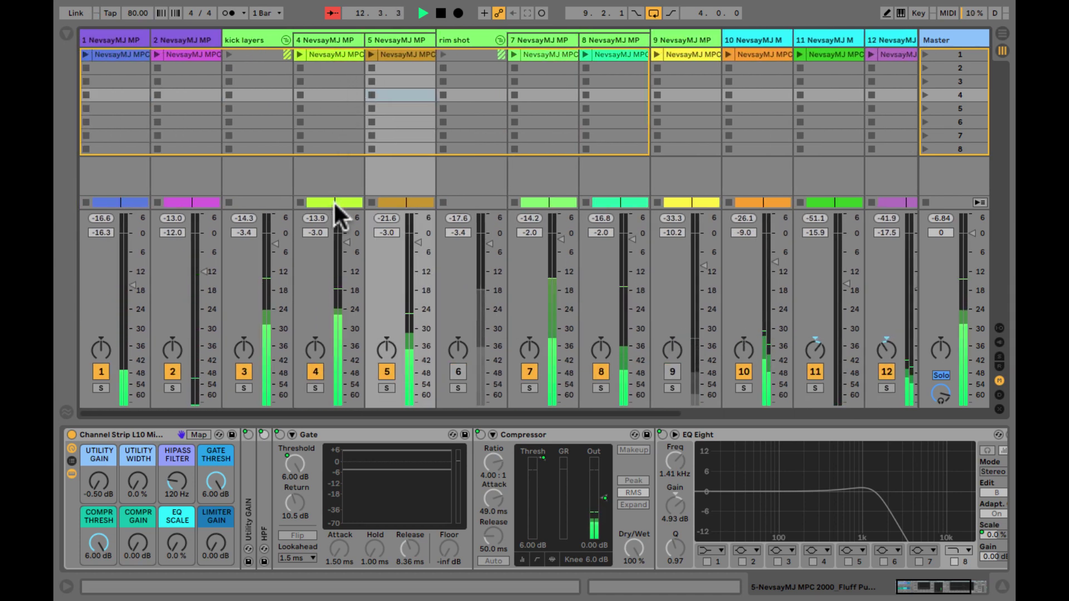
{"action": "left_click", "coordinate": [315, 372]}
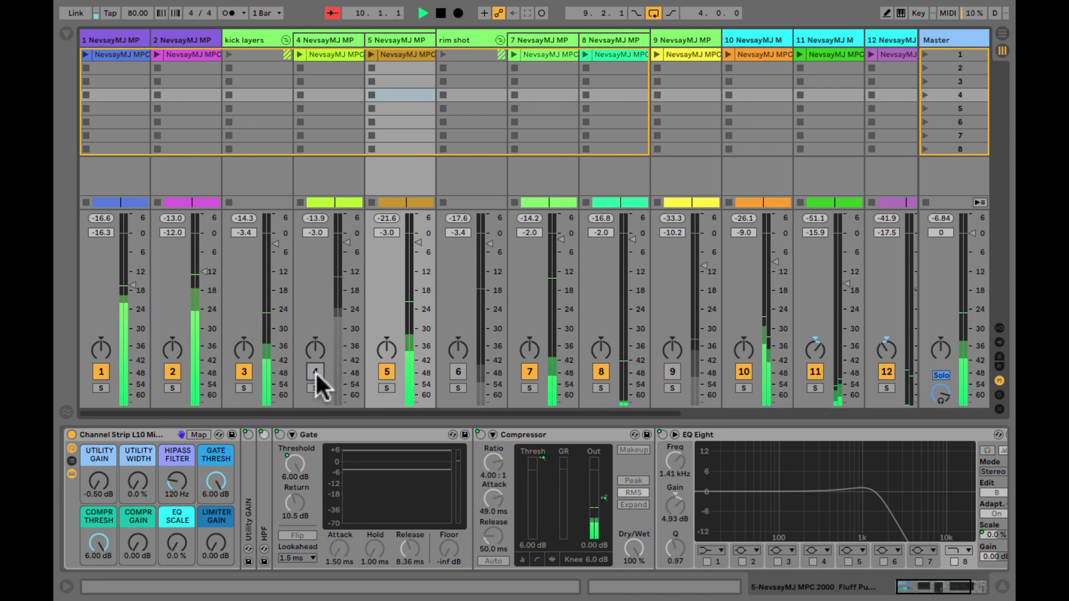
{"action": "key", "text": "space"}
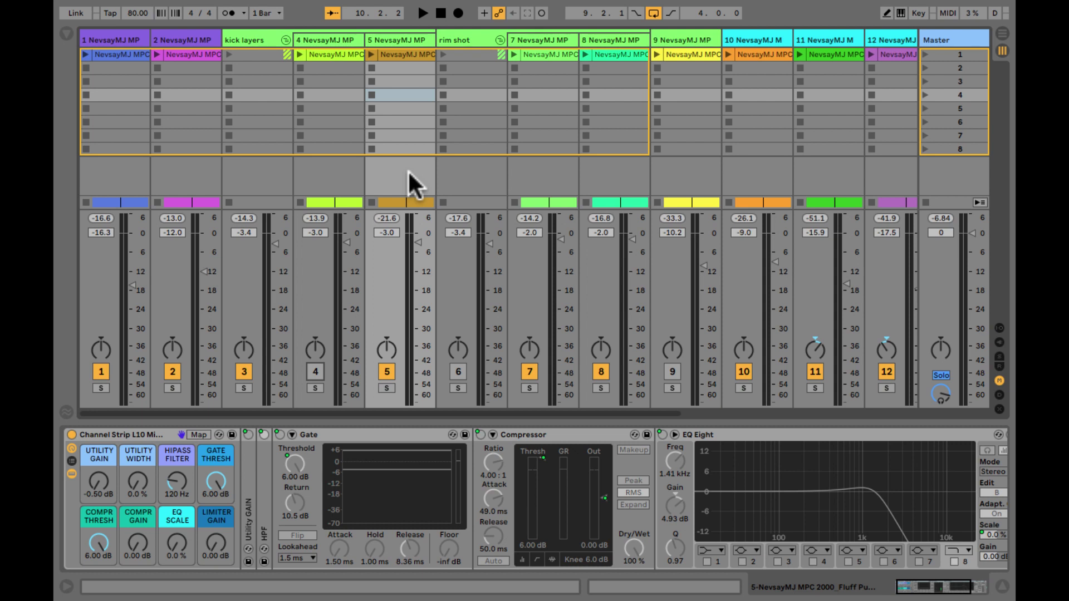
Step: Play the loop and compare the Fluff Kick with the Fluff Punch Kick by toggling both, leaving only the Fluff Punch Kick on
{"action": "key", "text": "space"}
{"action": "left_click", "coordinate": [313, 371]}
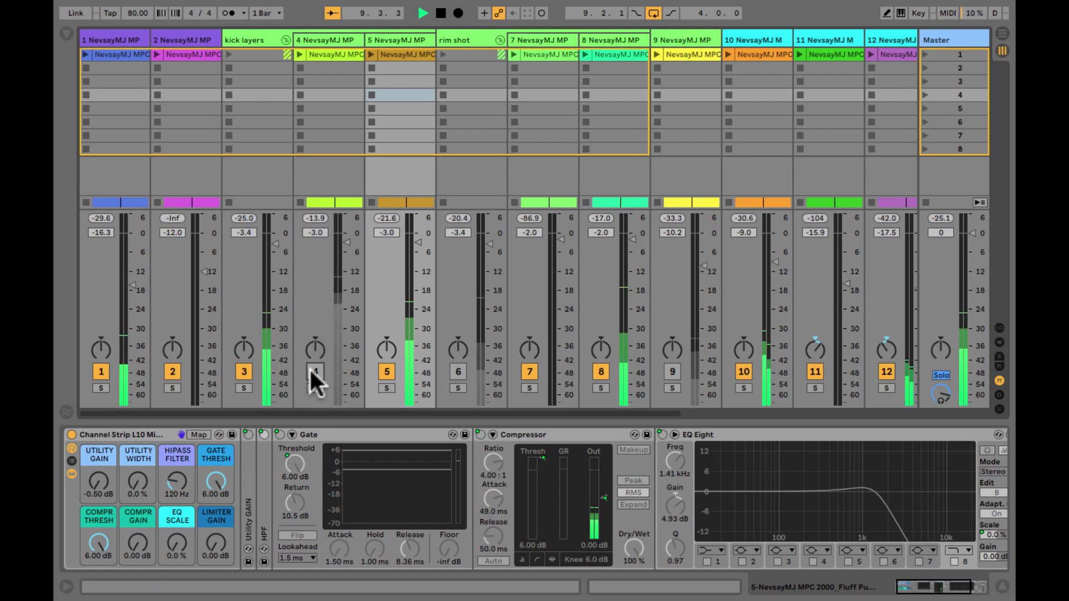
{"action": "left_click", "coordinate": [386, 372]}
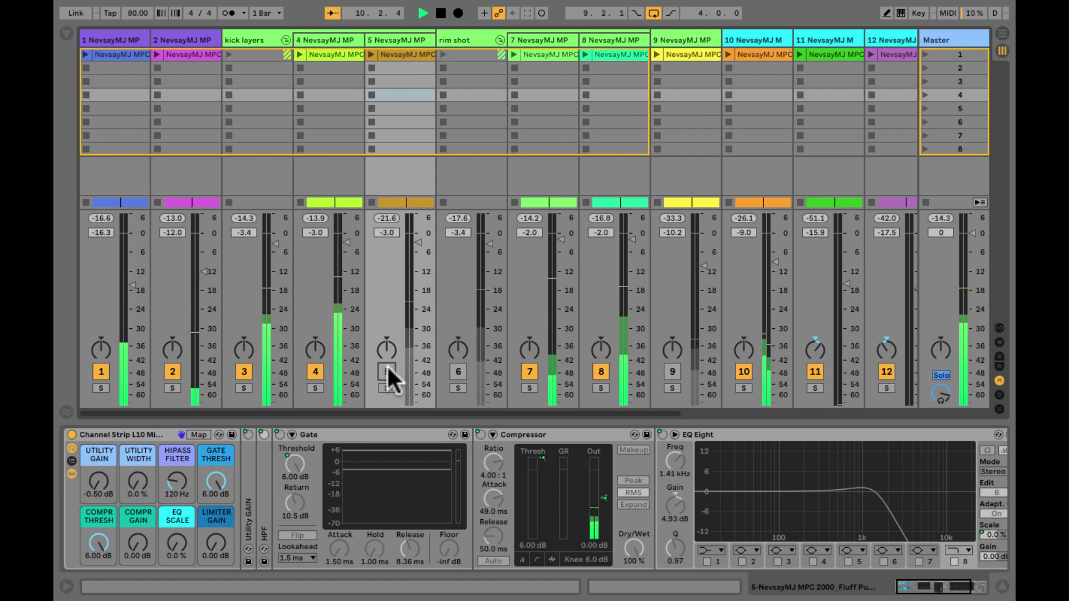
{"action": "left_click", "coordinate": [386, 370]}
{"action": "left_click", "coordinate": [312, 370]}
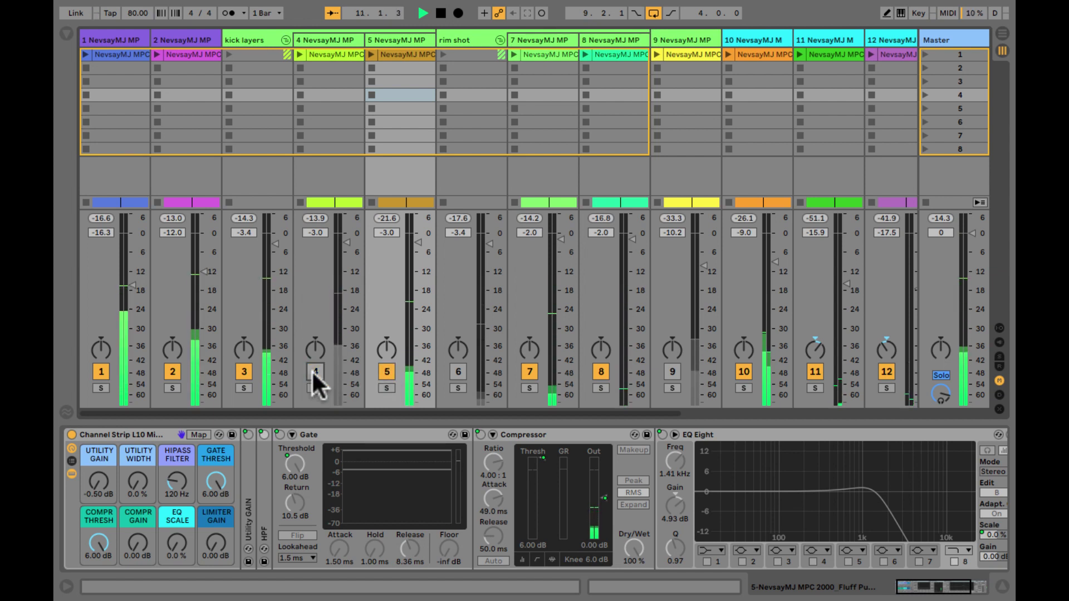
{"action": "left_click", "coordinate": [394, 118]}
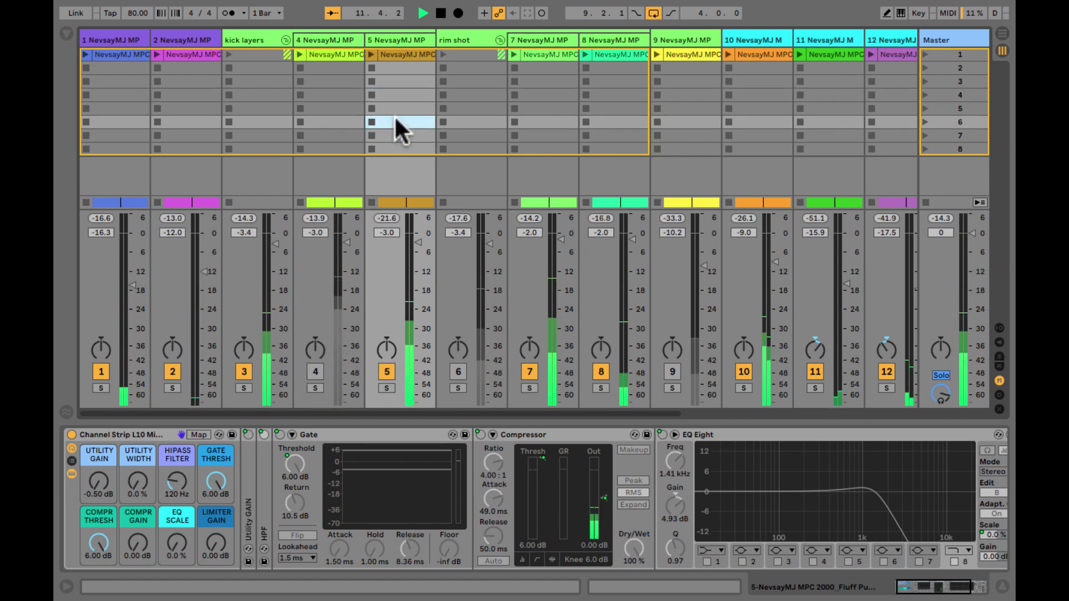
{"action": "left_click", "coordinate": [633, 400]}
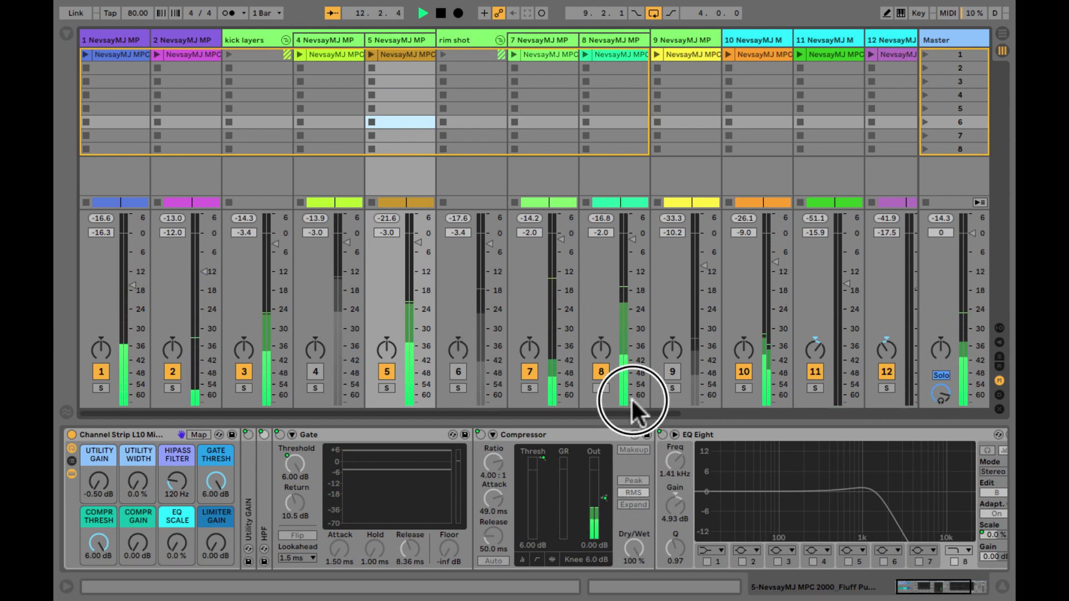
Step: Unfold the Fluff Punch Kick's Utility, fold its Compressor and EQ Eight, and raise the Utility gain macro to 6.29 dB
{"action": "left_click", "coordinate": [156, 433]}
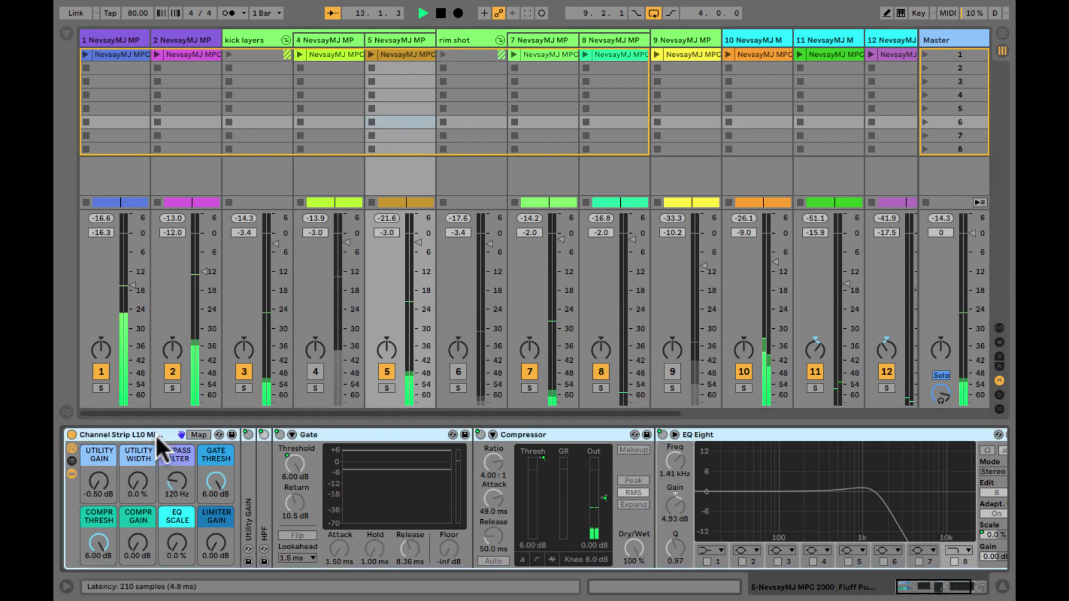
{"action": "left_click", "coordinate": [246, 487]}
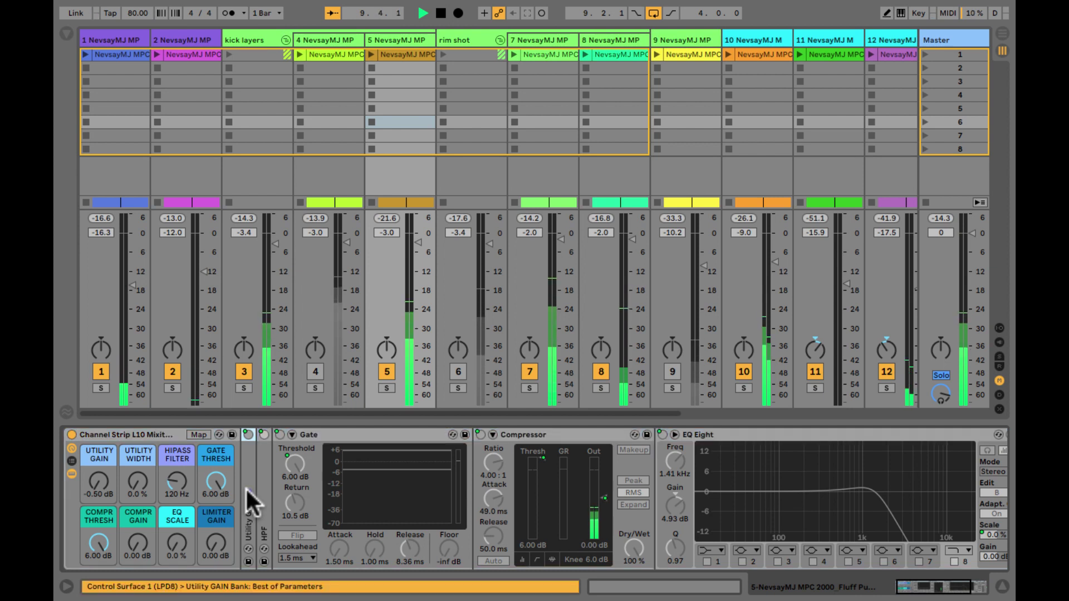
{"action": "double_click", "coordinate": [246, 487]}
{"action": "left_click", "coordinate": [111, 432]}
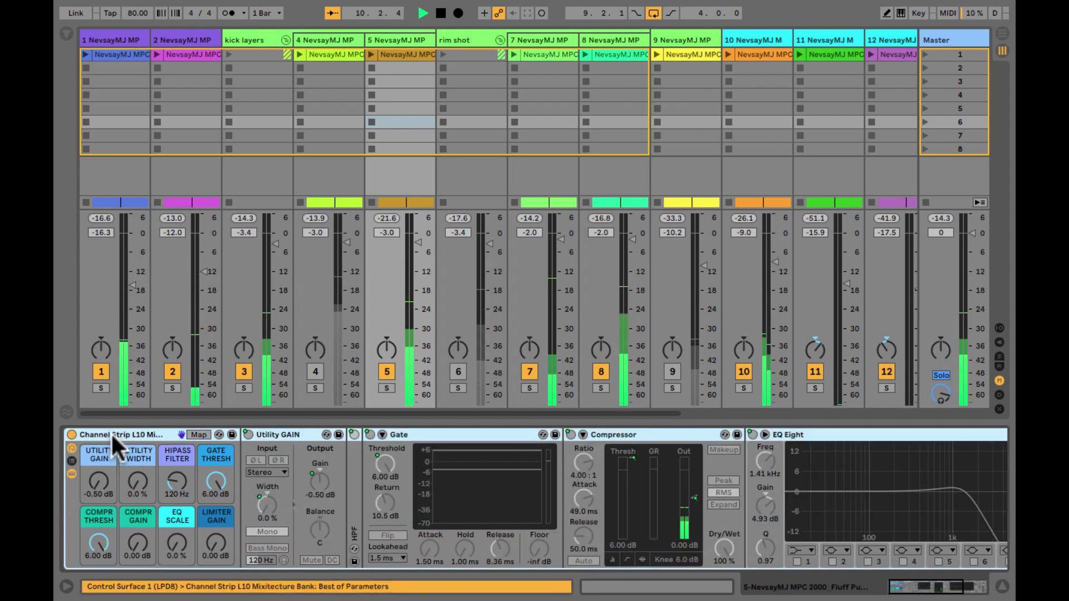
{"action": "left_click", "coordinate": [639, 436]}
{"action": "double_click", "coordinate": [638, 436]}
{"action": "left_click", "coordinate": [654, 436]}
{"action": "double_click", "coordinate": [654, 436]}
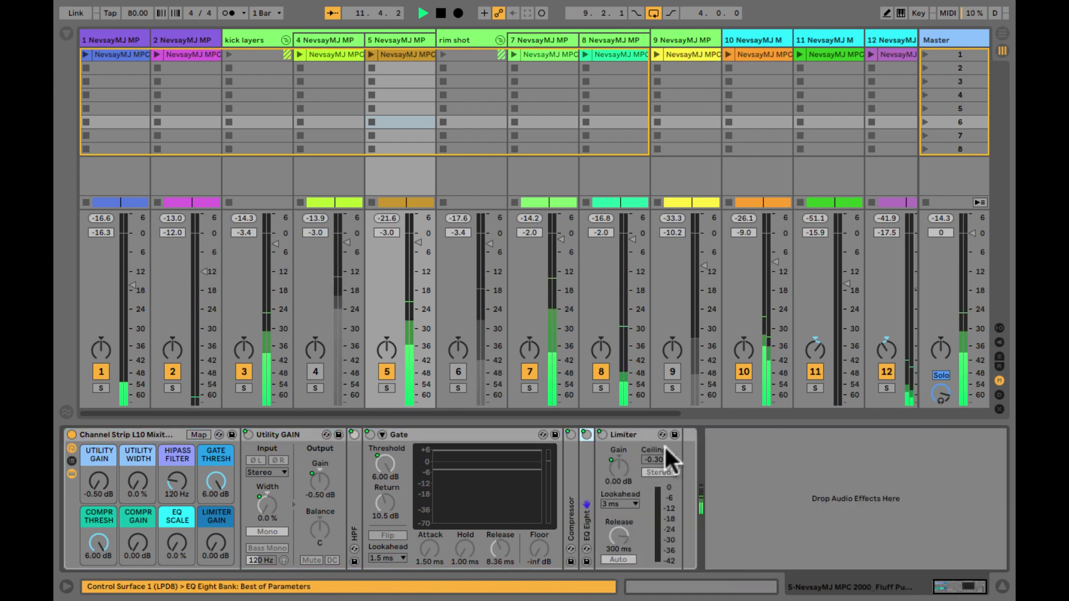
{"action": "left_click", "coordinate": [148, 432]}
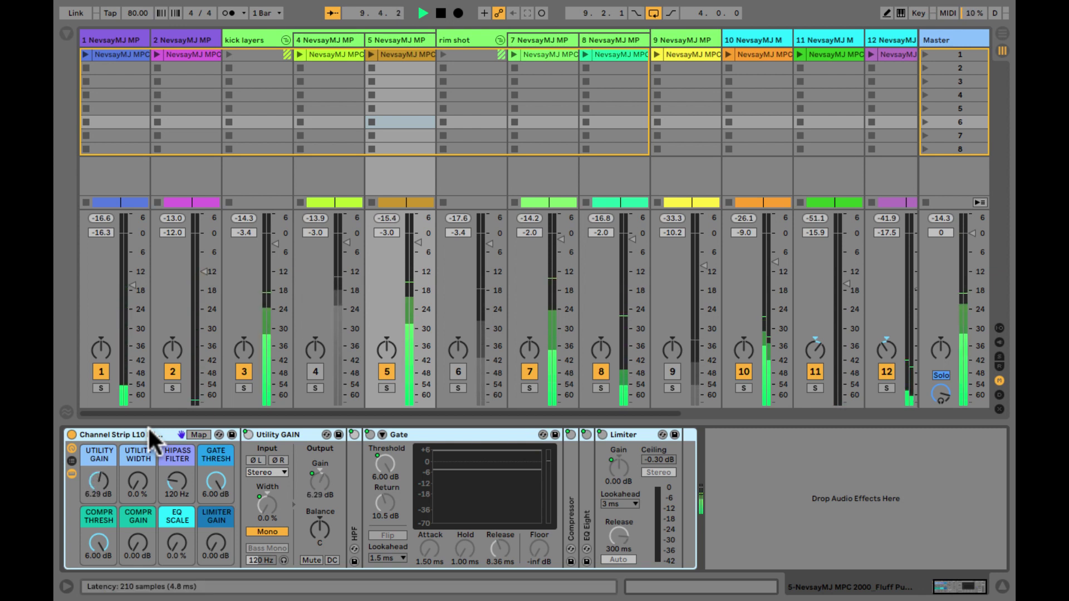
Step: Fold the Utility, examine the Fluff Punch Kick's HPF device with the Channel Strip under controller focus, and fold it again
{"action": "double_click", "coordinate": [280, 436]}
{"action": "double_click", "coordinate": [269, 508]}
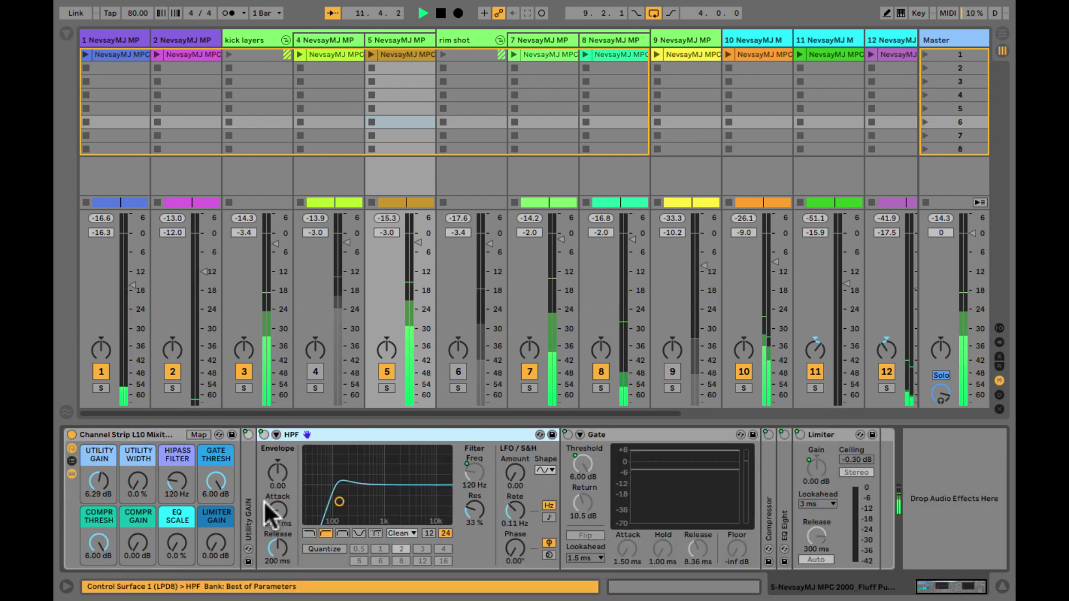
{"action": "left_click", "coordinate": [134, 436]}
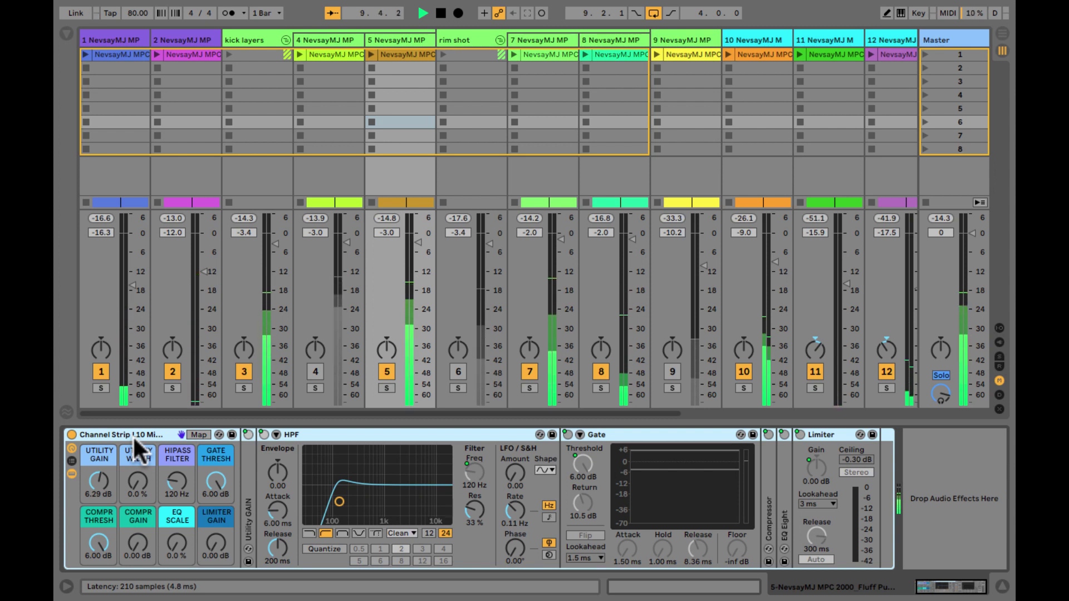
{"action": "double_click", "coordinate": [323, 435]}
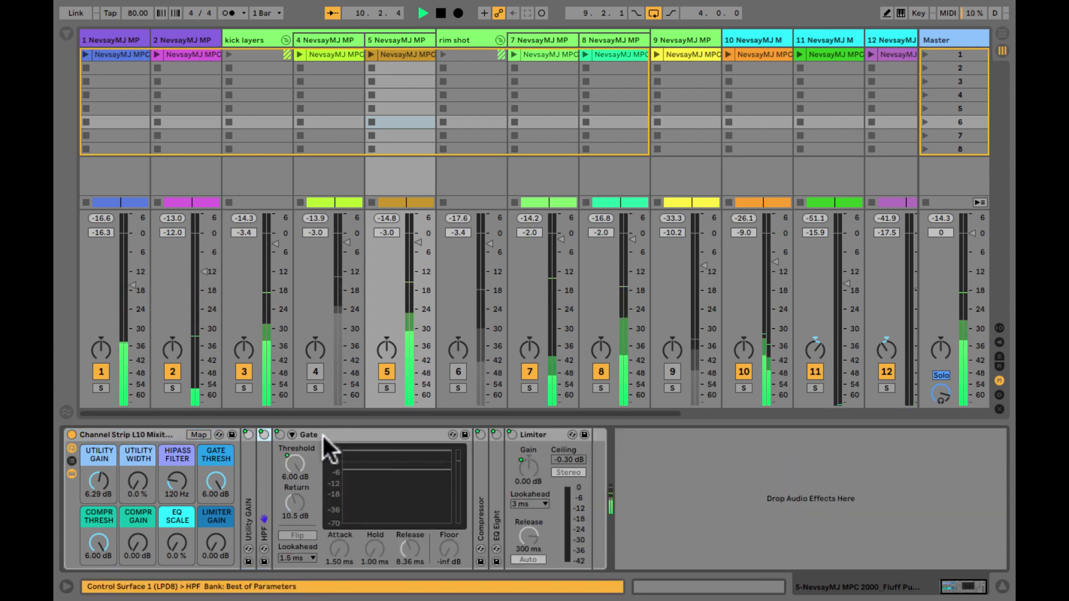
Step: Set the Fluff Punch Kick's Gate threshold to -41.8 dB with the Channel Strip macro
{"action": "left_click", "coordinate": [322, 433]}
{"action": "left_click", "coordinate": [132, 432]}
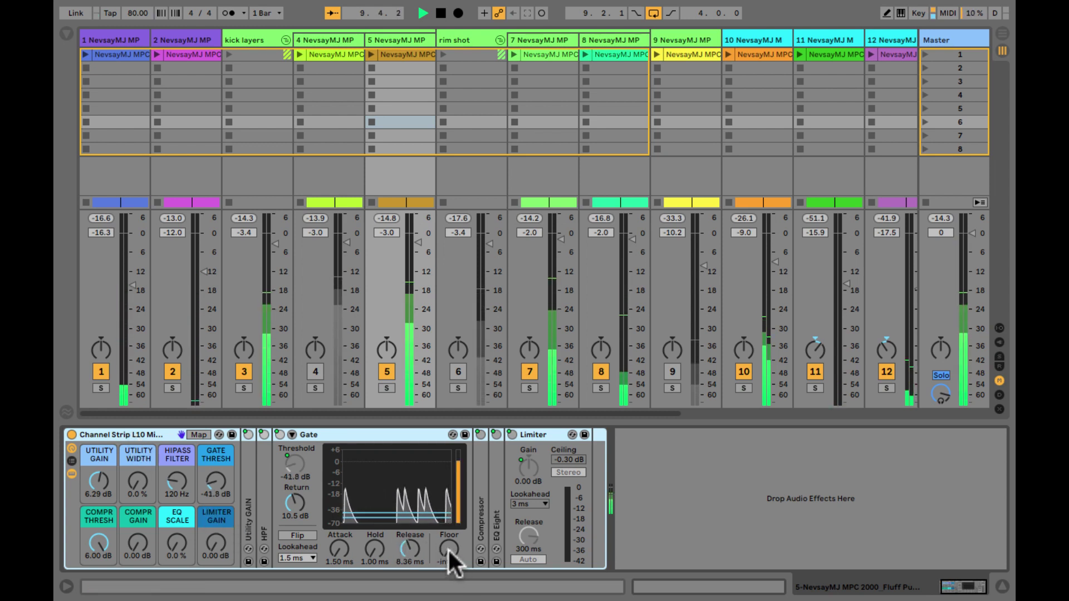
{"action": "left_click_drag", "start_coordinate": [448, 548], "coordinate": [448, 548]}
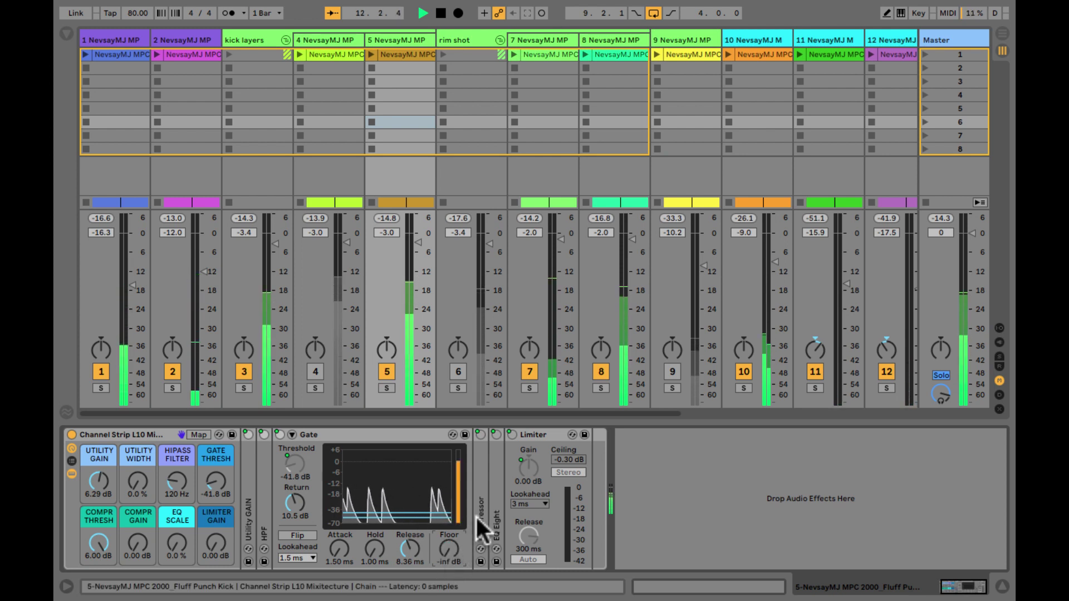
Step: Fold the Gate, unfold the Fluff Punch Kick's Compressor, and set its threshold to -21.8 dB and its gain to 10.6 dB
{"action": "left_click", "coordinate": [363, 432]}
{"action": "double_click", "coordinate": [364, 433]}
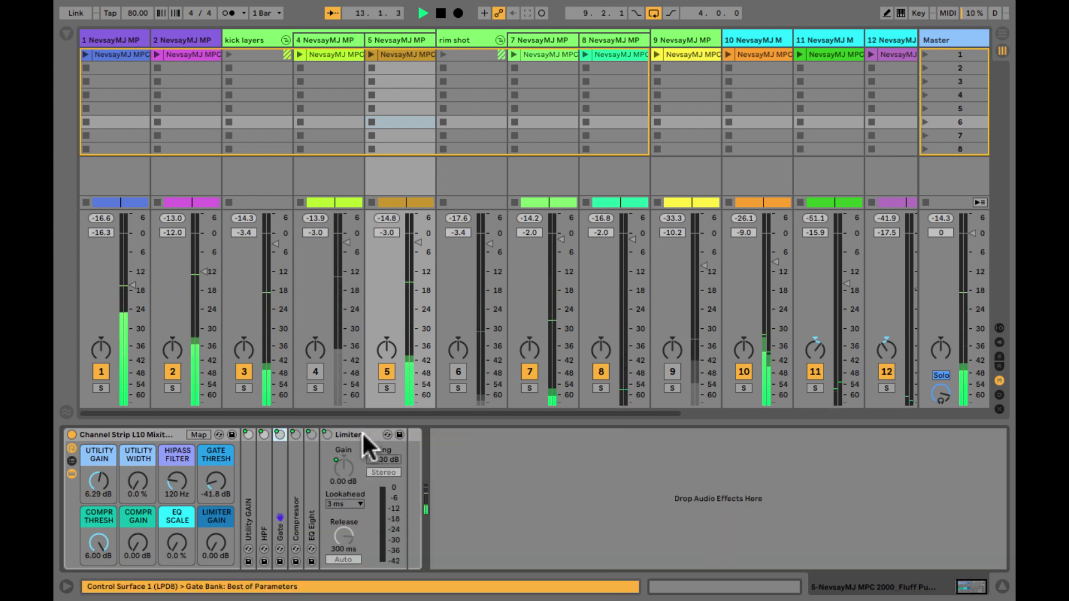
{"action": "double_click", "coordinate": [293, 493]}
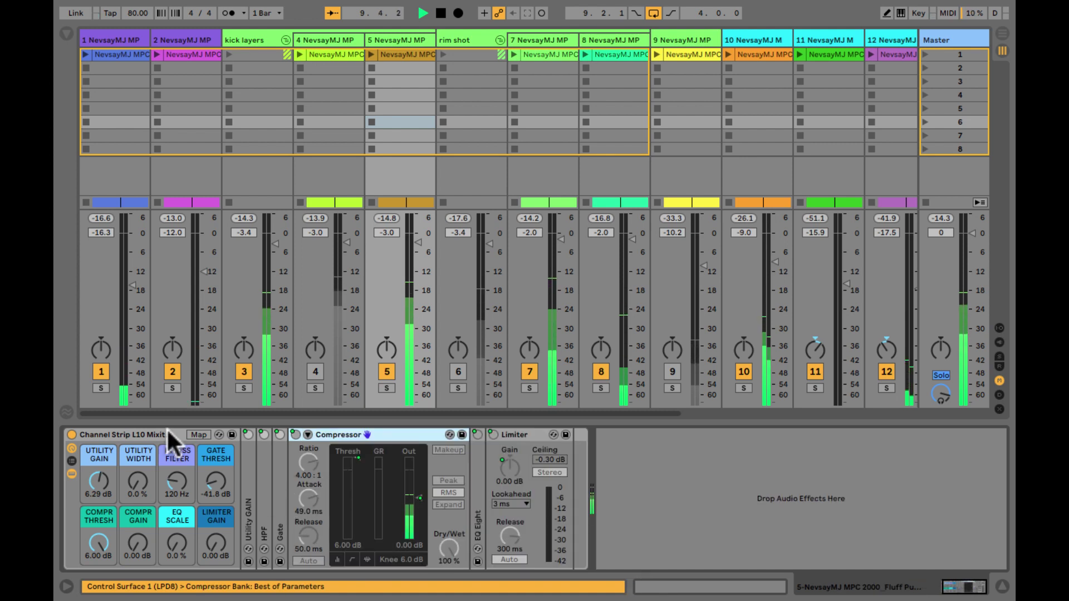
{"action": "left_click", "coordinate": [148, 434]}
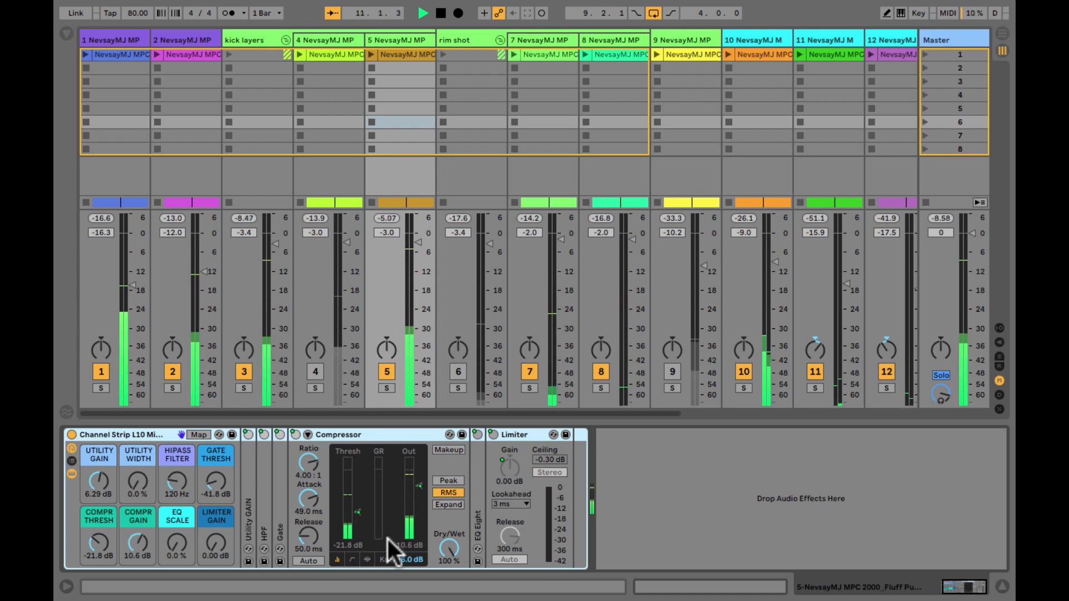
Step: Unfold the Fluff Punch Kick's Gate, readjust its threshold to -47.1 dB with the Channel Strip macro, and fold it
{"action": "left_click", "coordinate": [165, 435]}
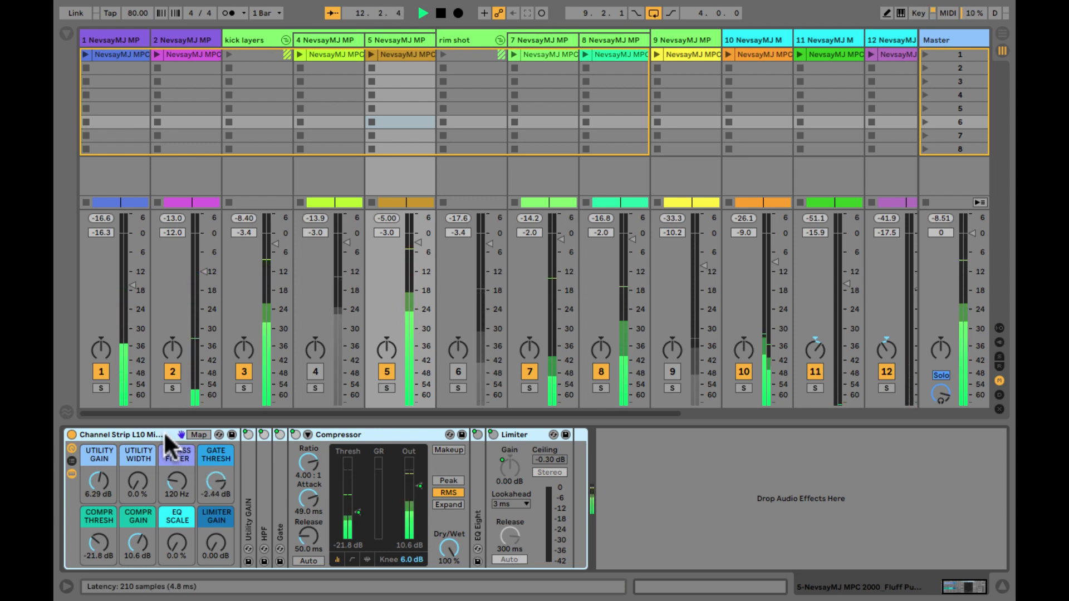
{"action": "double_click", "coordinate": [280, 478]}
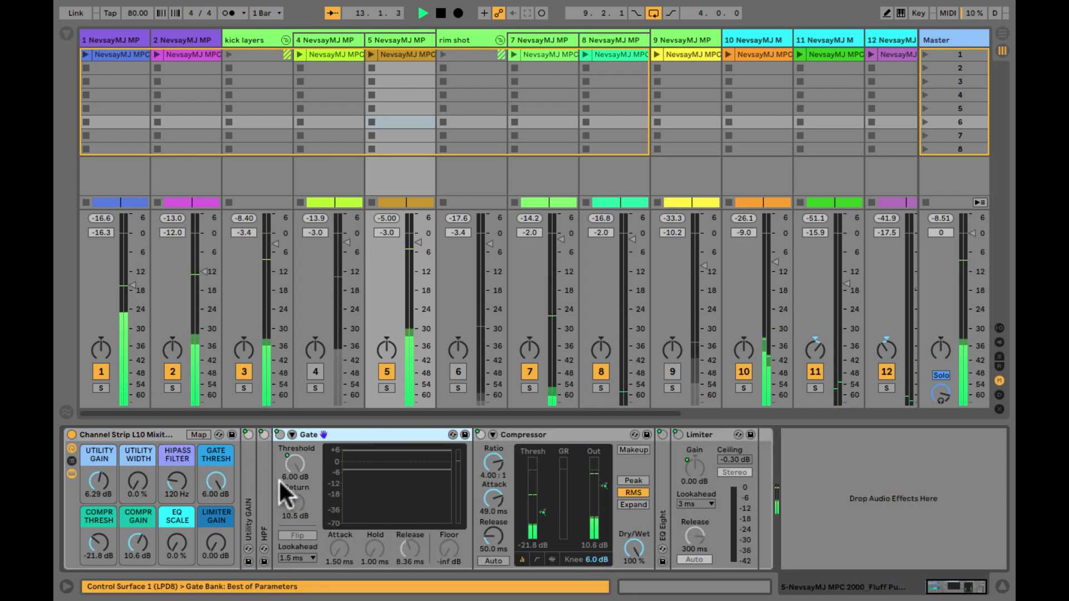
{"action": "left_click", "coordinate": [156, 435]}
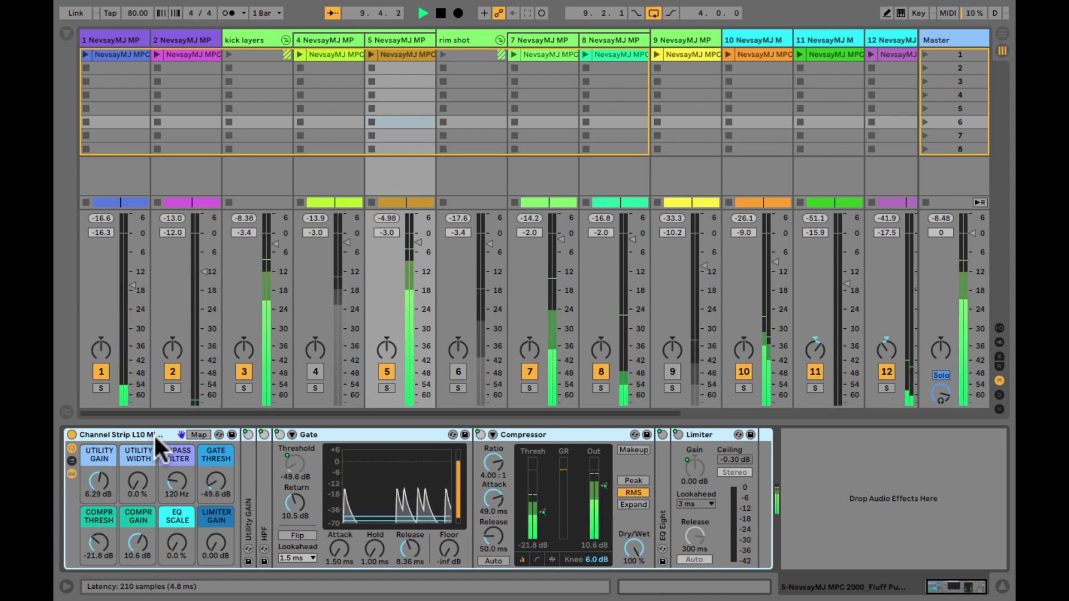
{"action": "double_click", "coordinate": [340, 432]}
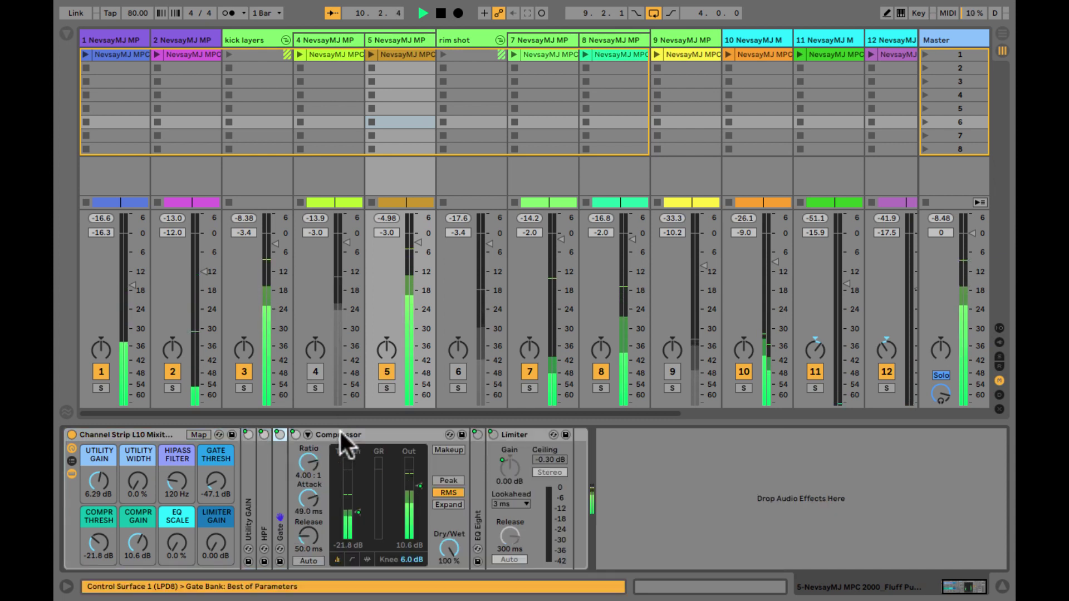
Step: Fold the Compressor, unfold the Fluff Punch Kick's EQ Eight, and set EQ Scale to 71 % and Compressor gain to 11.6 dB
{"action": "double_click", "coordinate": [340, 432]}
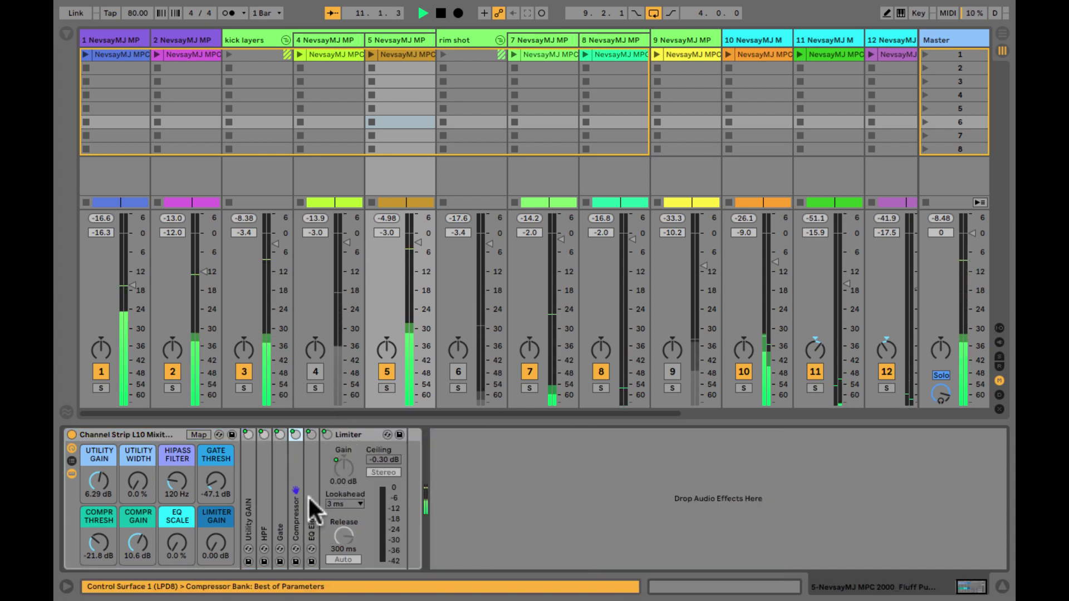
{"action": "double_click", "coordinate": [310, 501]}
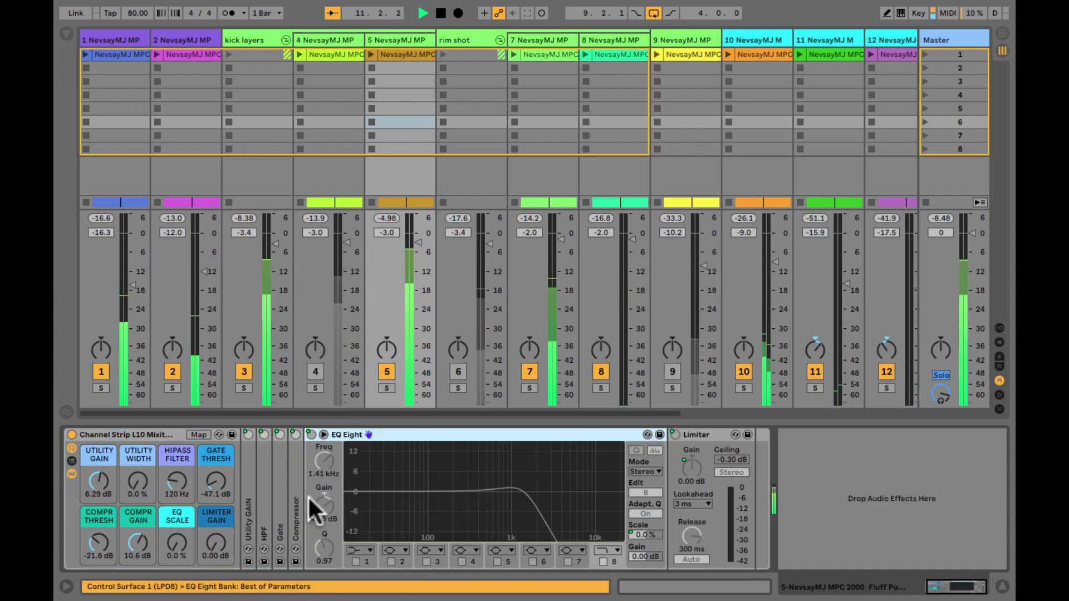
{"action": "left_click", "coordinate": [163, 438]}
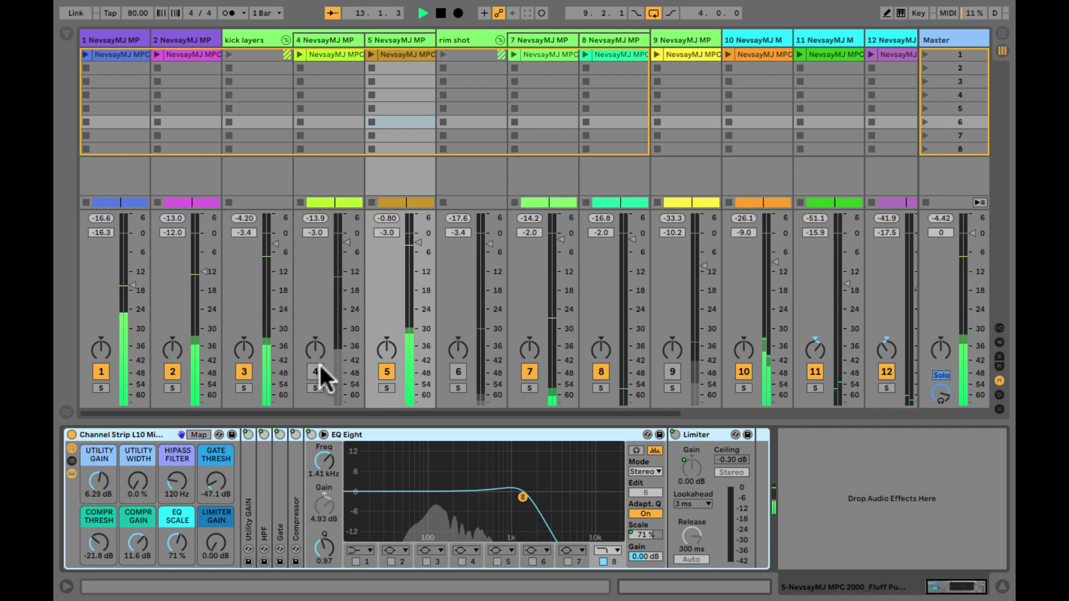
Step: Mute the Fluff Punch Kick and switch the Fluff Kick on
{"action": "left_click", "coordinate": [384, 367]}
{"action": "left_click", "coordinate": [384, 369]}
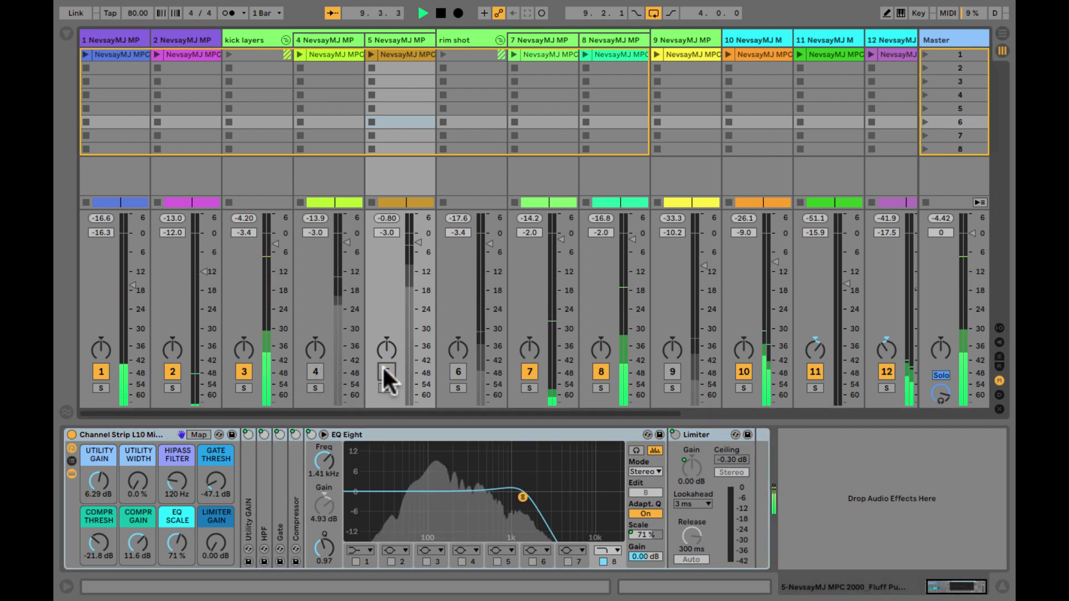
{"action": "left_click", "coordinate": [310, 370]}
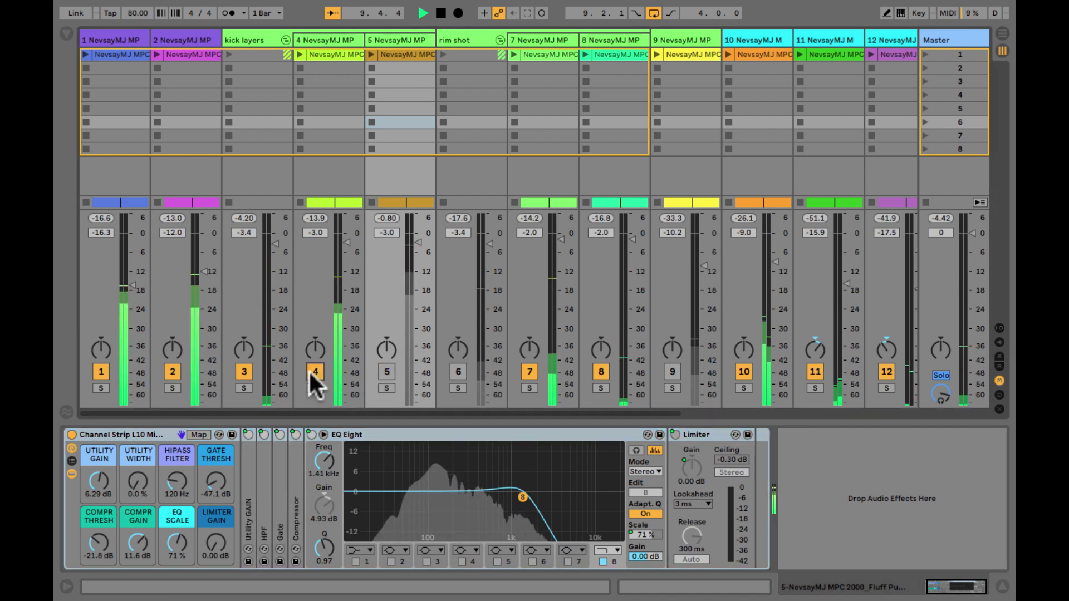
Step: Activate the Channel Strip on the Fluff Kick track and reset its EQ Scale to 0 %
{"action": "left_click", "coordinate": [316, 38]}
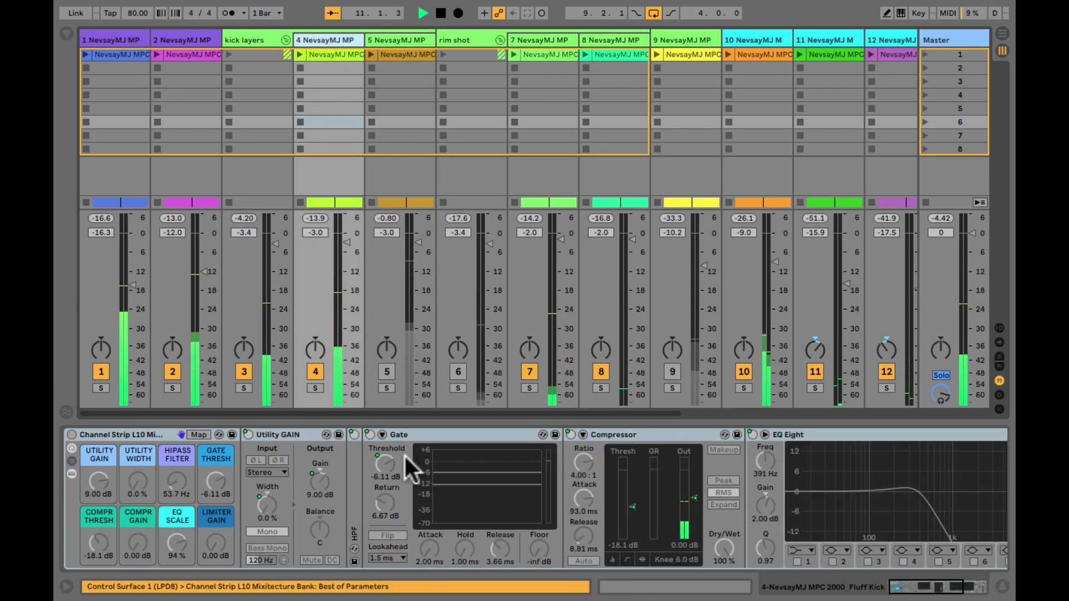
{"action": "left_click", "coordinate": [135, 434]}
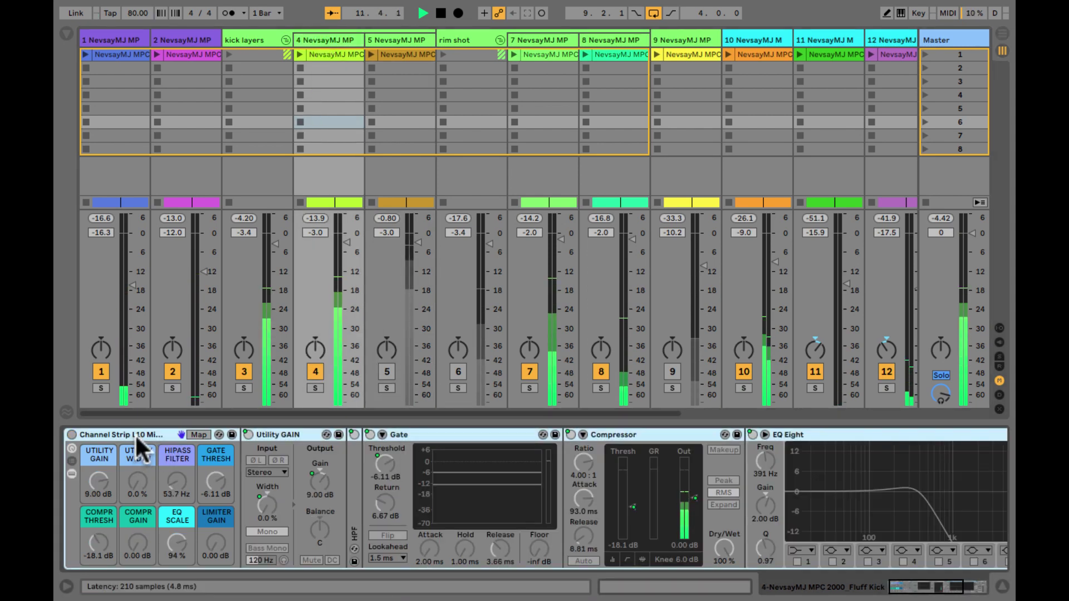
{"action": "left_click", "coordinate": [70, 435]}
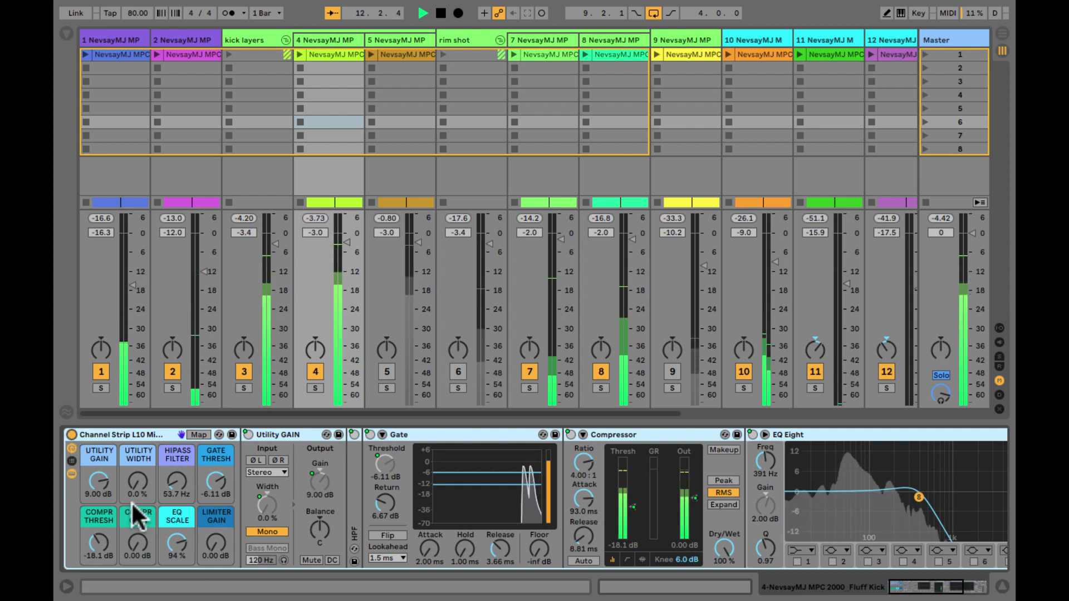
{"action": "left_click", "coordinate": [176, 541]}
{"action": "key", "text": "Delete"}
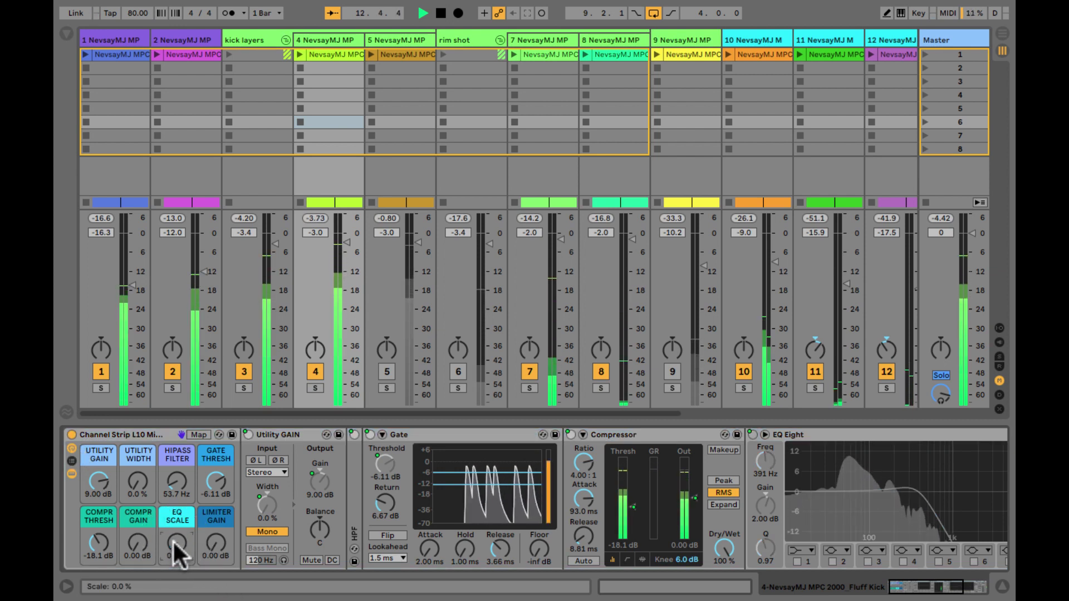
Step: Reset the kick channel strip's compressor threshold to 6.00 dB, gate threshold to -inf dB and high-pass filter to 26.0 Hz
{"action": "left_click", "coordinate": [96, 543]}
{"action": "key", "text": "Delete"}
{"action": "left_click", "coordinate": [212, 484]}
{"action": "key", "text": "Delete"}
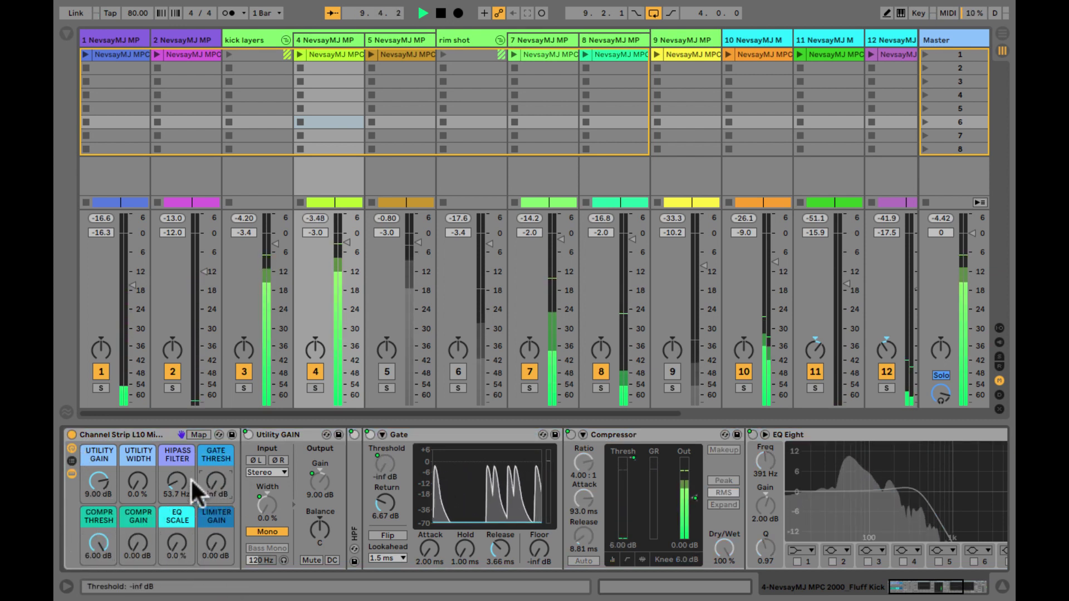
{"action": "left_click", "coordinate": [177, 482]}
{"action": "key", "text": "Delete"}
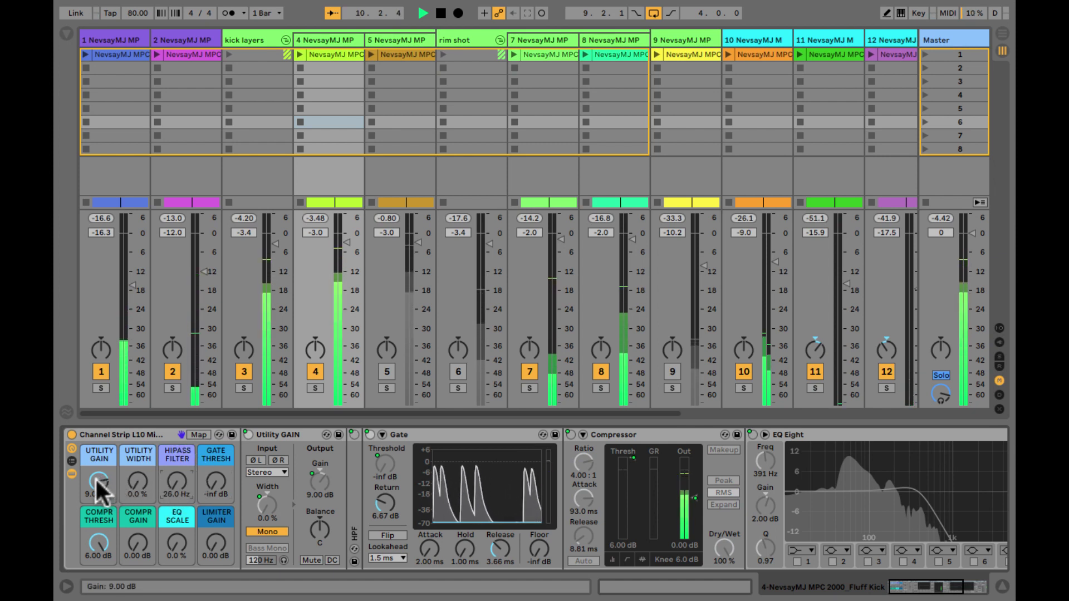
Step: Set the Utility gain macro to 7.00 dB and collapse the Compressor, EQ Eight and Utility GAIN devices
{"action": "double_click", "coordinate": [644, 433]}
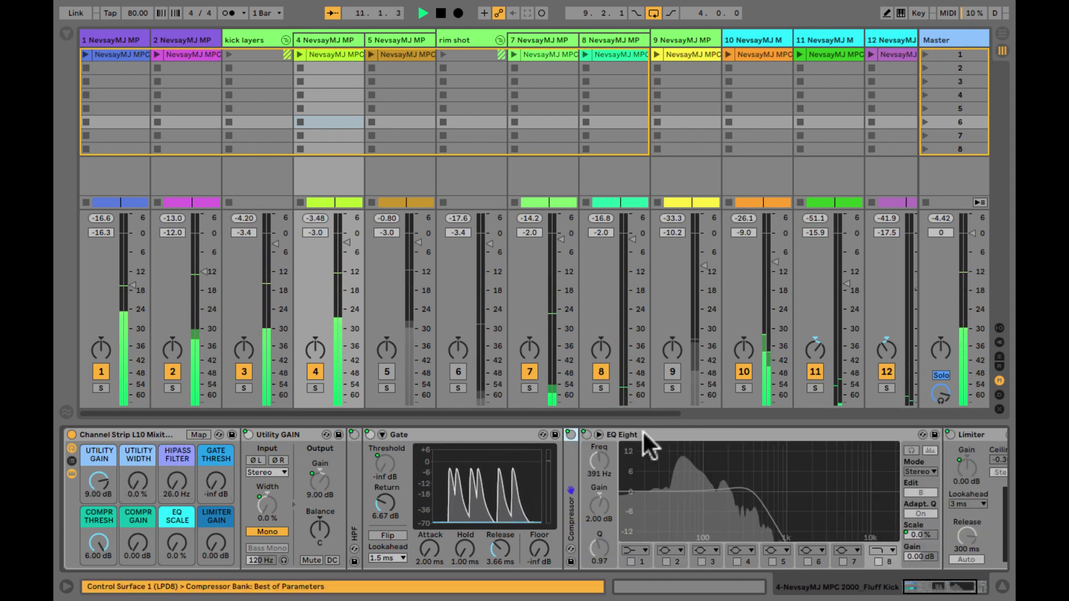
{"action": "double_click", "coordinate": [643, 433]}
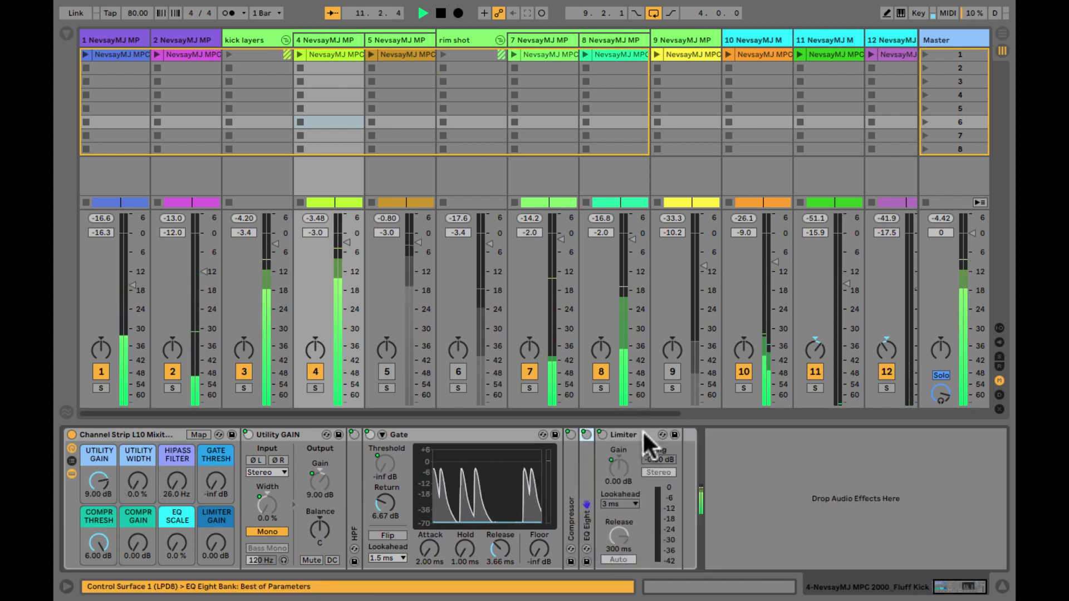
{"action": "left_click", "coordinate": [98, 479]}
{"action": "key", "text": "Delete"}
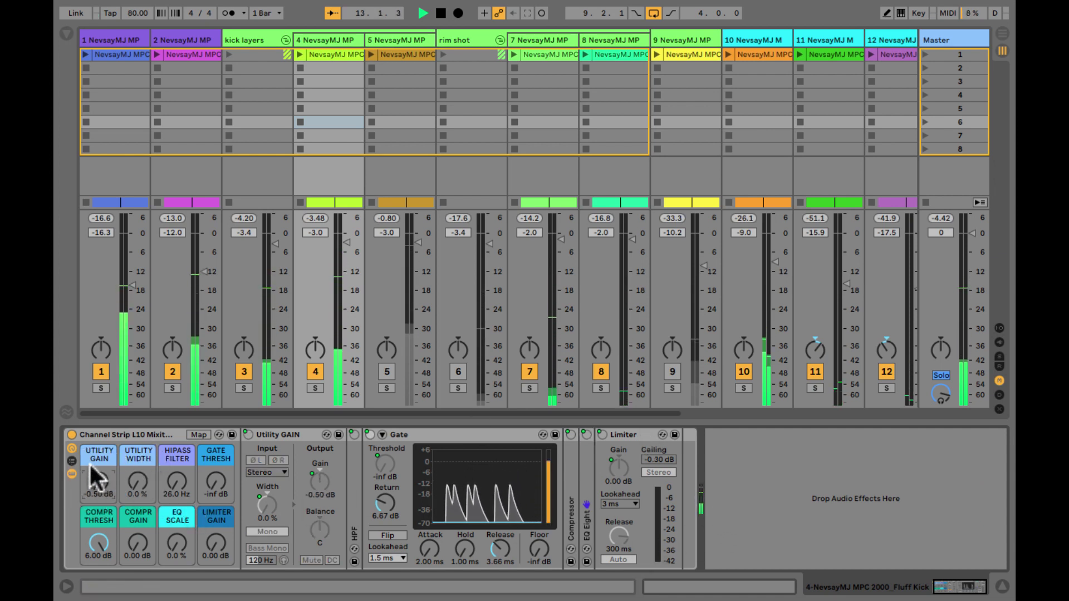
{"action": "type", "text": "7"}
{"action": "key", "text": "Return"}
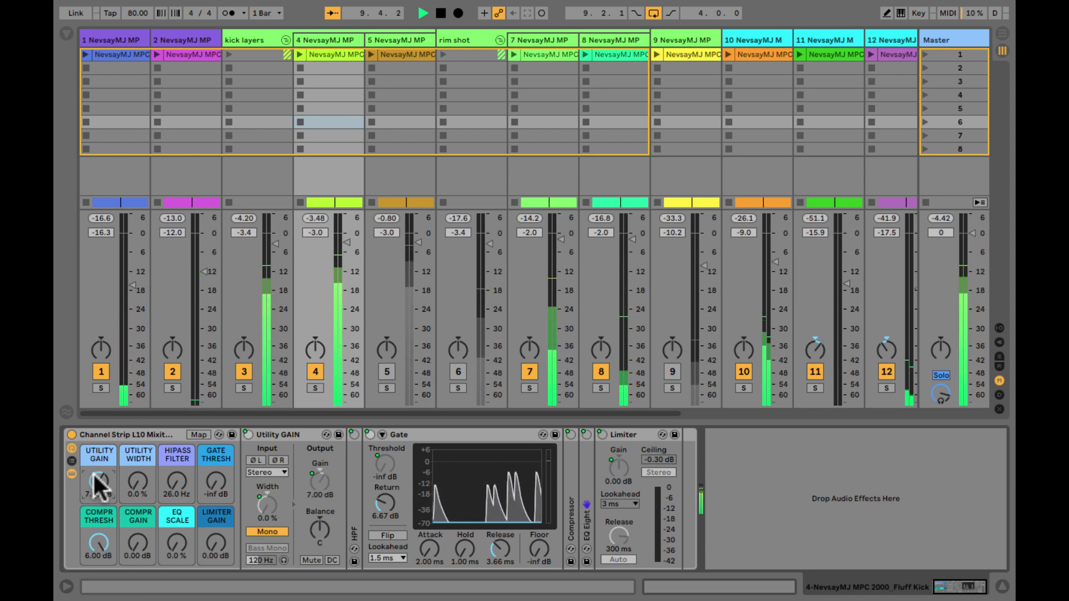
{"action": "double_click", "coordinate": [291, 435]}
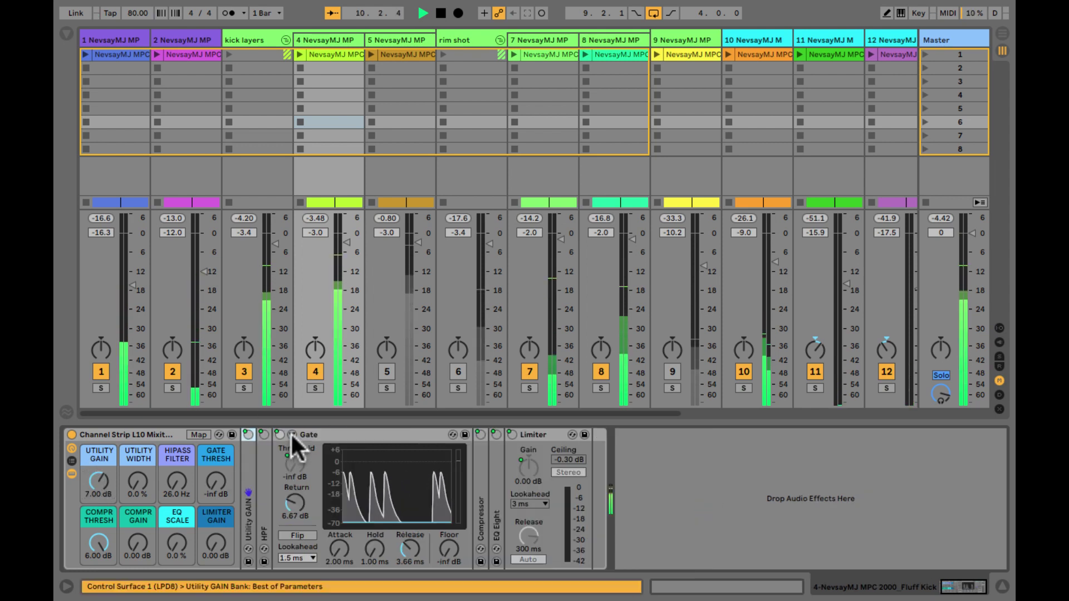
Step: Expand the kick strip's HPF device and examine the master track's low end in the enlarged spectrum
{"action": "double_click", "coordinate": [264, 494]}
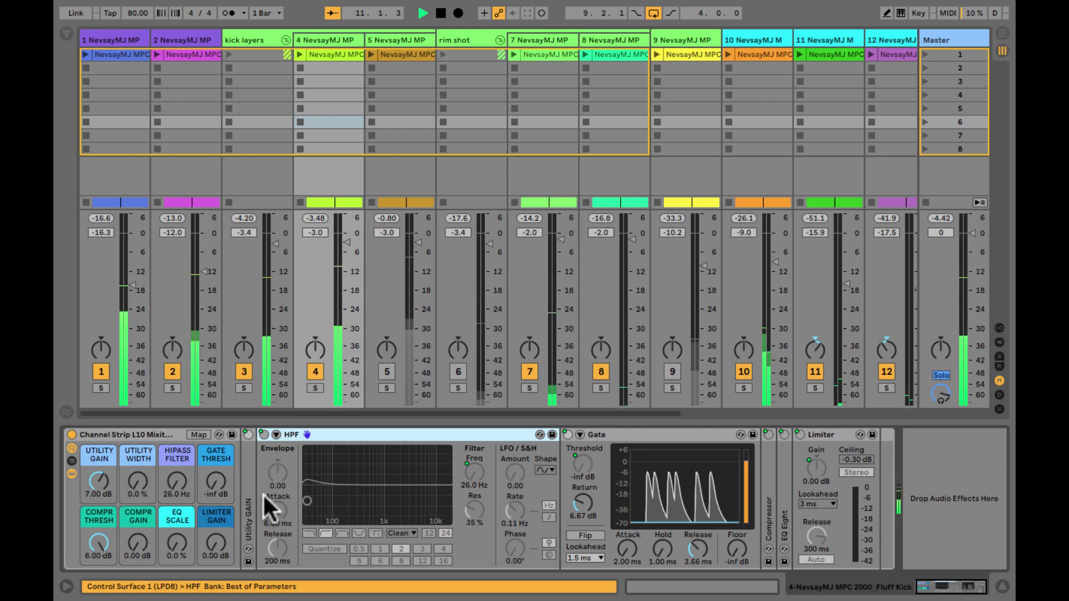
{"action": "double_click", "coordinate": [573, 501]}
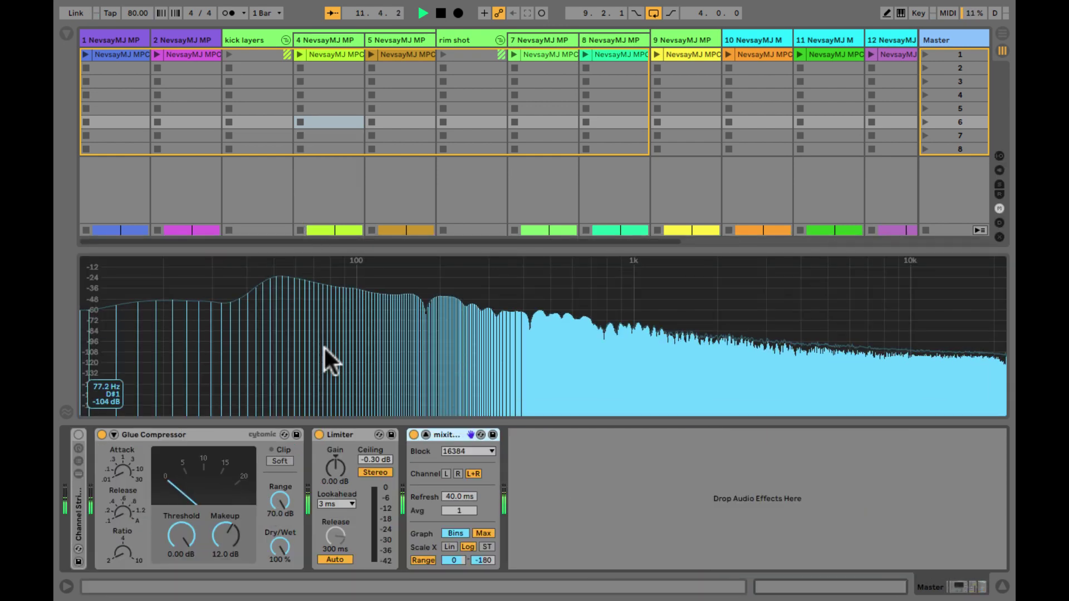
{"action": "double_click", "coordinate": [281, 299]}
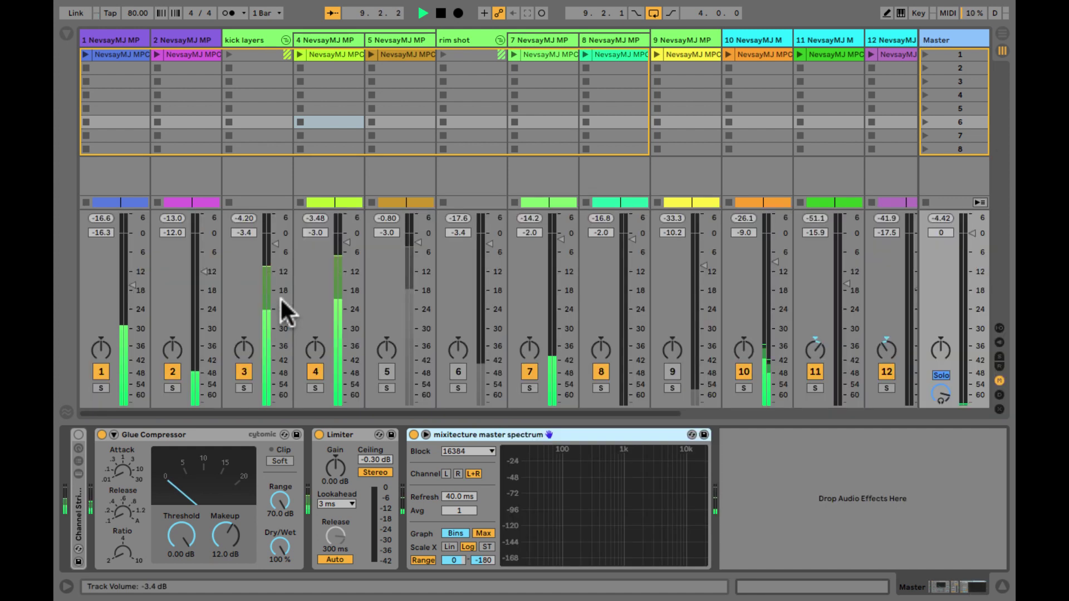
Step: Set the kick track's high-pass filter to 53.7 Hz with 33% resonance and collapse the HPF device
{"action": "left_click", "coordinate": [327, 100]}
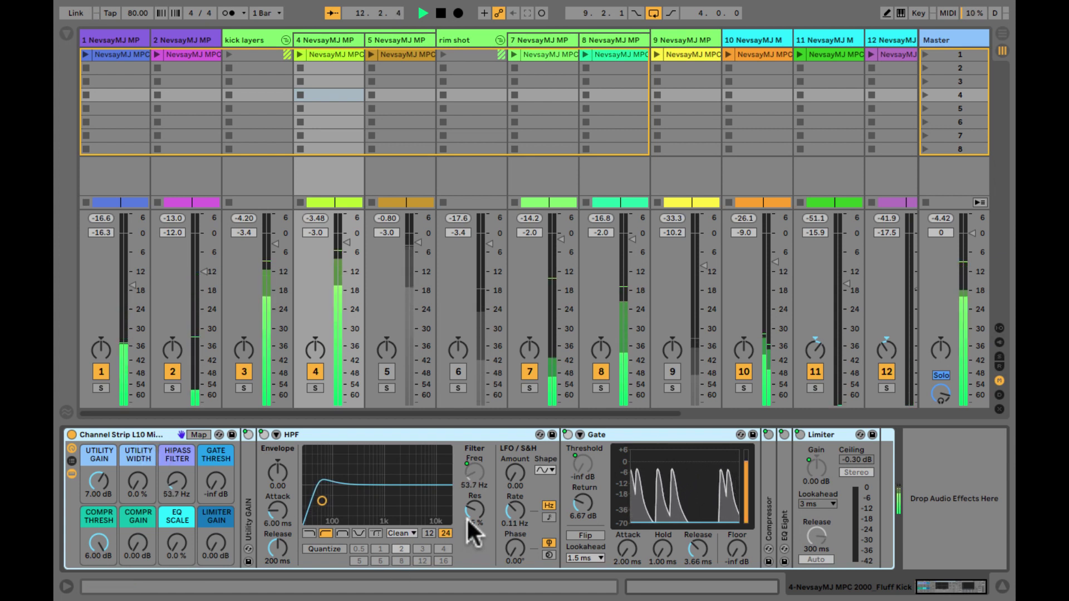
{"action": "left_click_drag", "start_coordinate": [466, 517], "coordinate": [468, 511]}
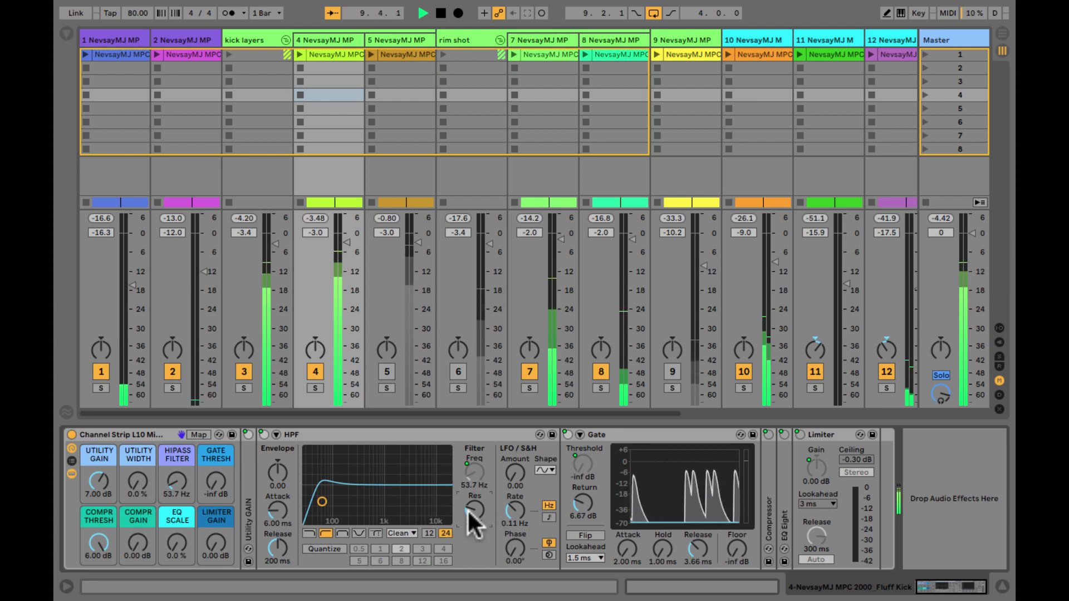
{"action": "left_click", "coordinate": [370, 436]}
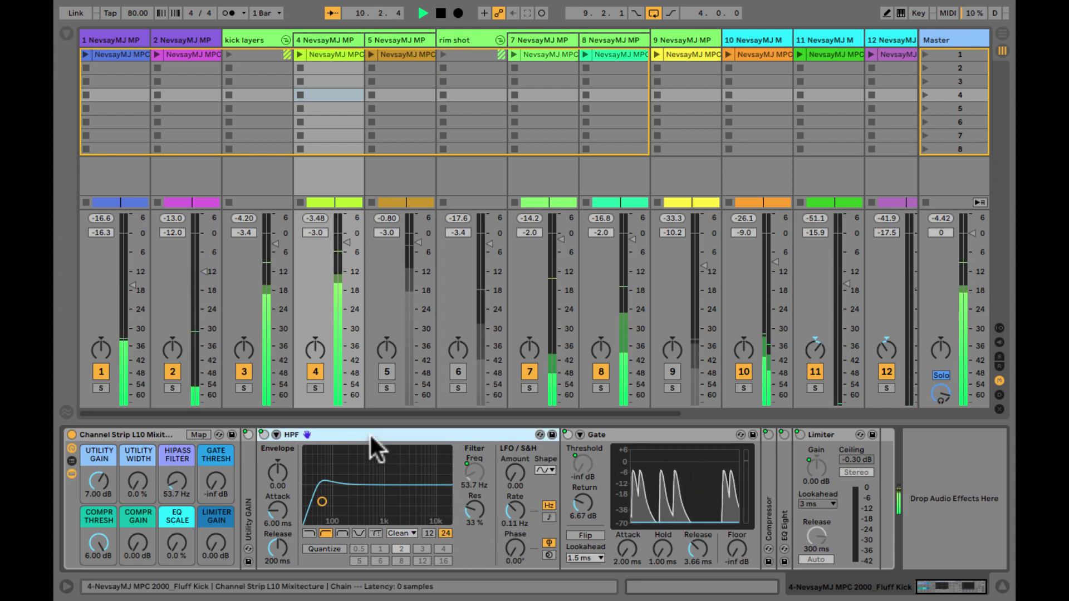
{"action": "double_click", "coordinate": [370, 436]}
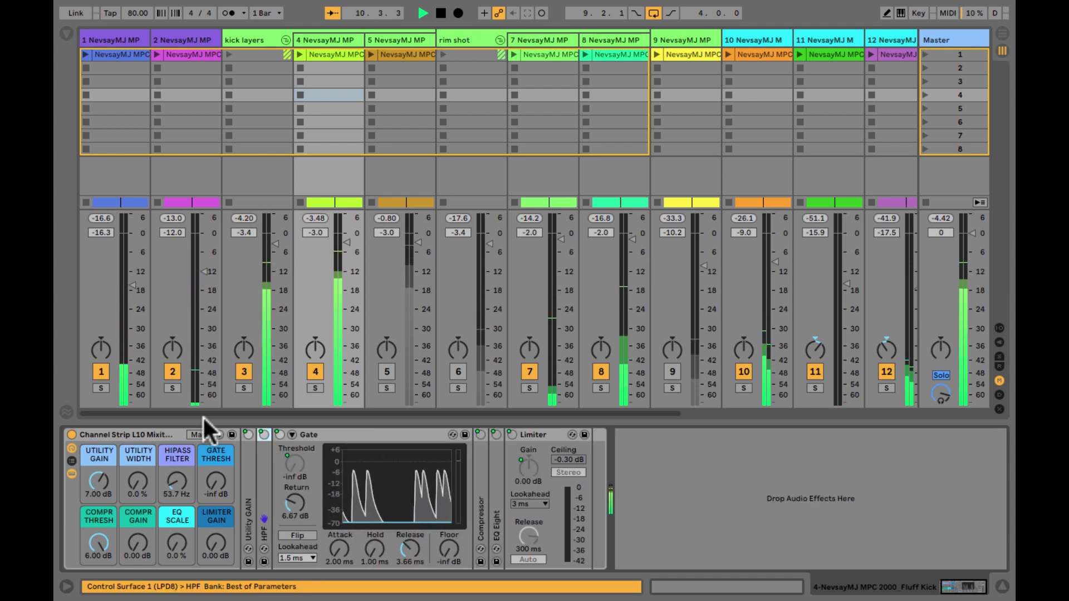
Step: Set the kick strip's gate threshold to -49.0 dB, compressor threshold to -13.5 dB and compressor gain to 1.83 dB
{"action": "left_click", "coordinate": [140, 436]}
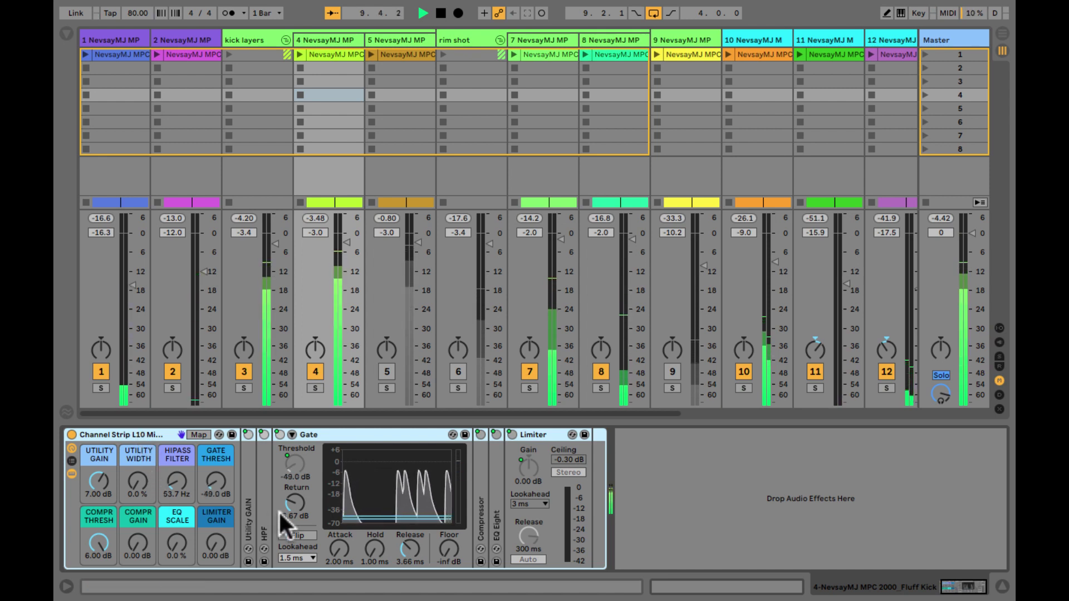
{"action": "left_click_drag", "start_coordinate": [296, 497], "coordinate": [296, 495]}
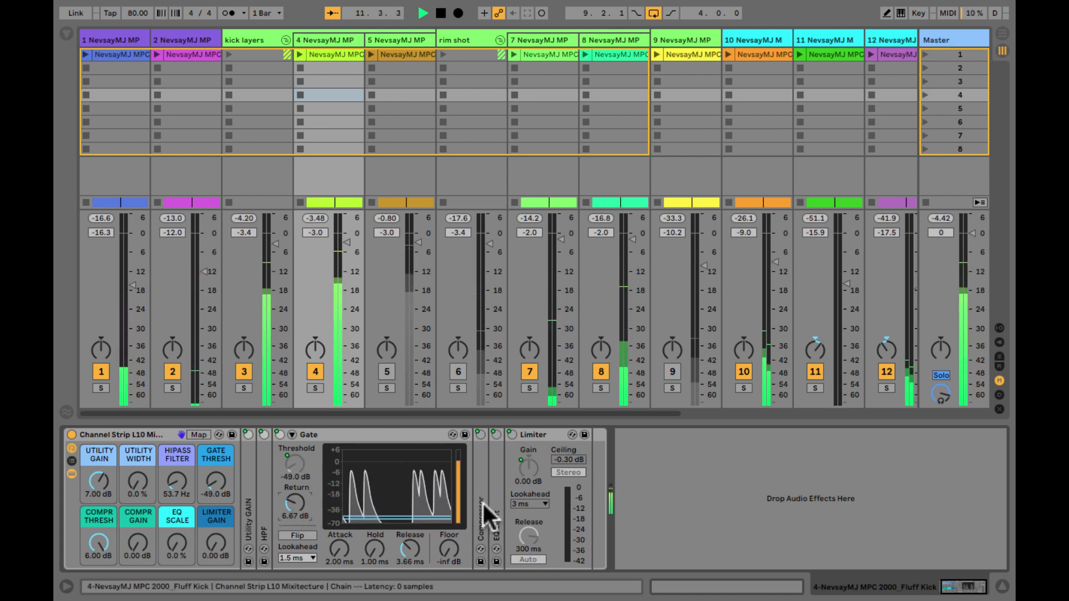
{"action": "double_click", "coordinate": [358, 434]}
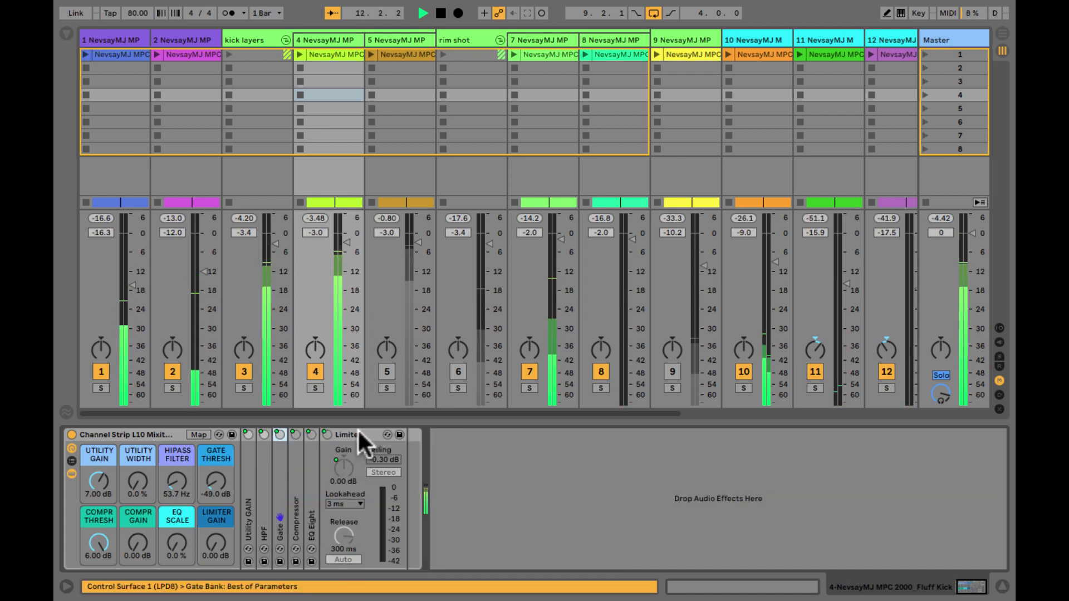
{"action": "double_click", "coordinate": [295, 501]}
{"action": "left_click", "coordinate": [156, 432]}
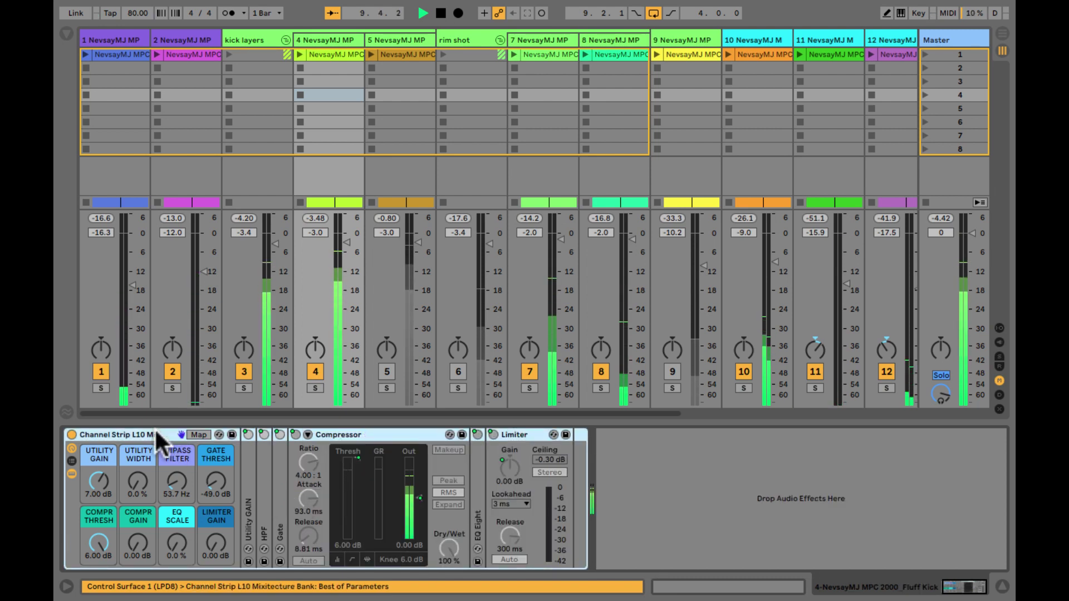
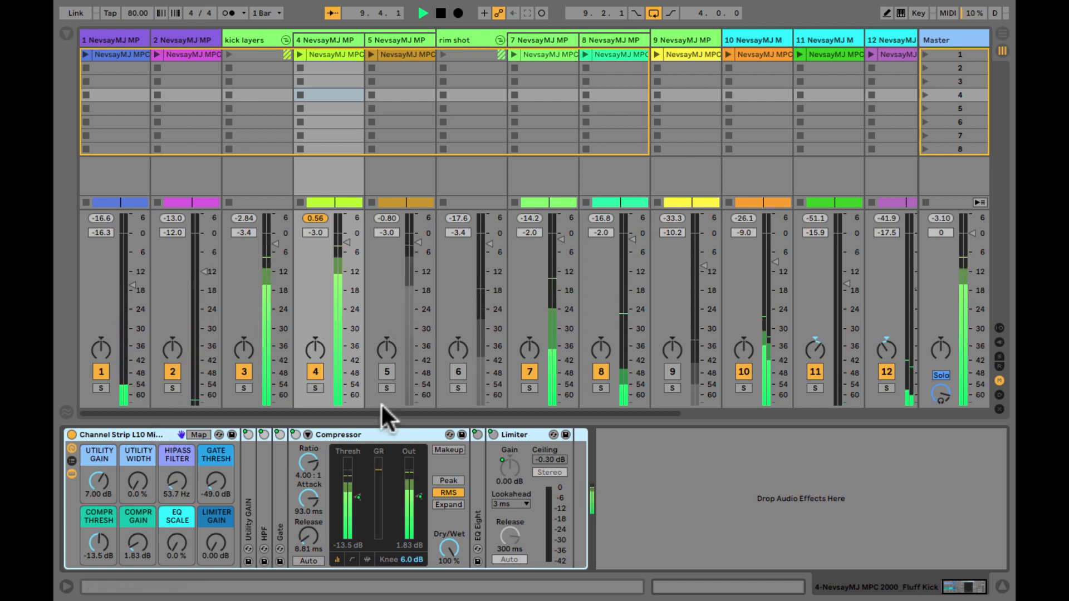
Step: Expand the kick strip's EQ Eight, raise the EQ scale to 104% and lower its high-cut frequency to 212 Hz
{"action": "double_click", "coordinate": [478, 519]}
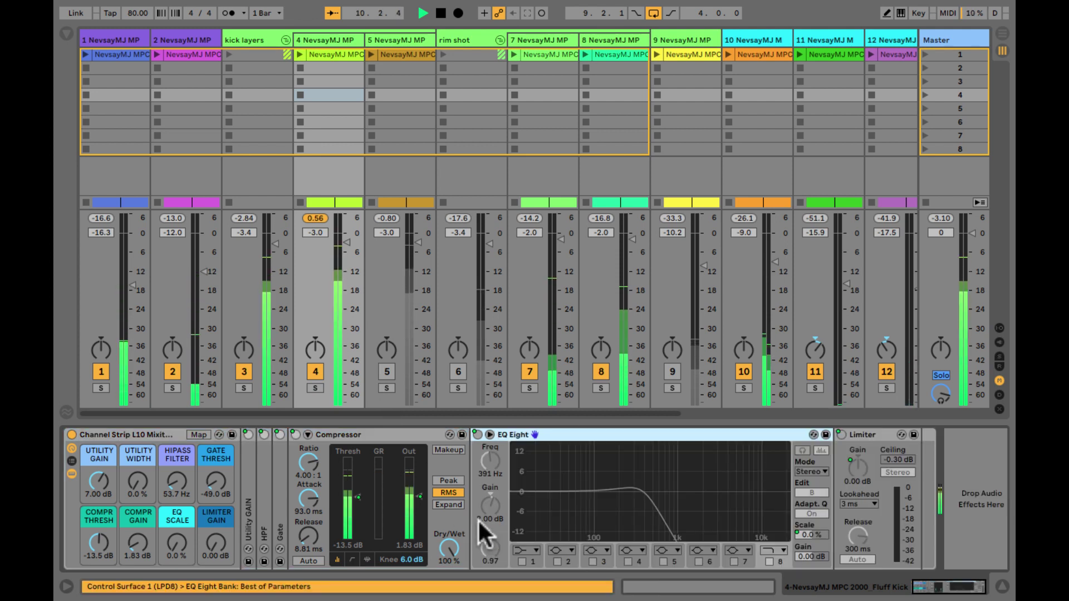
{"action": "left_click", "coordinate": [140, 436]}
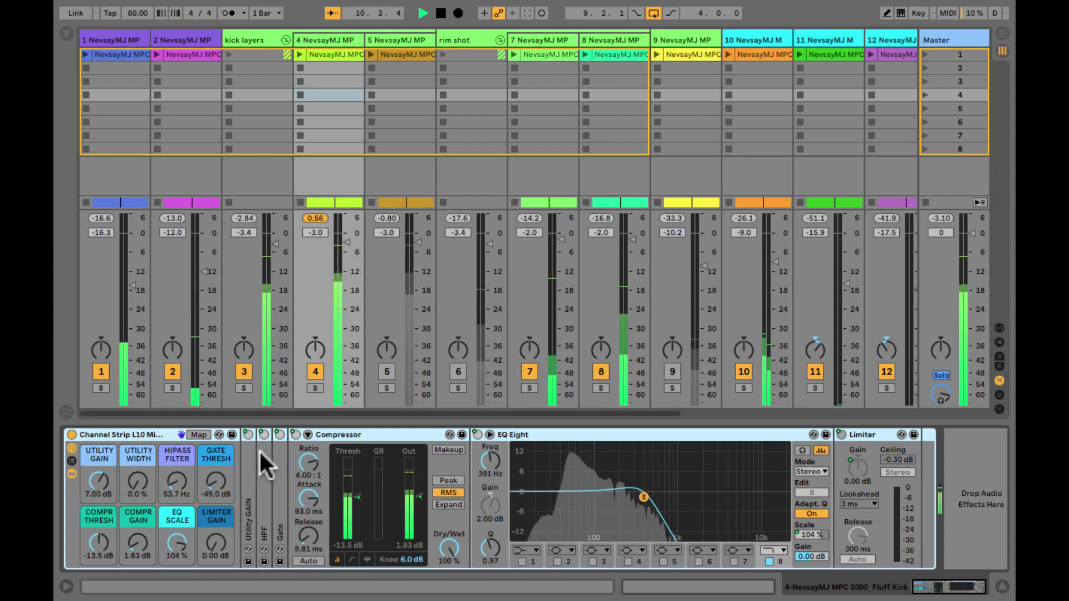
{"action": "left_click_drag", "start_coordinate": [490, 461], "coordinate": [490, 467]}
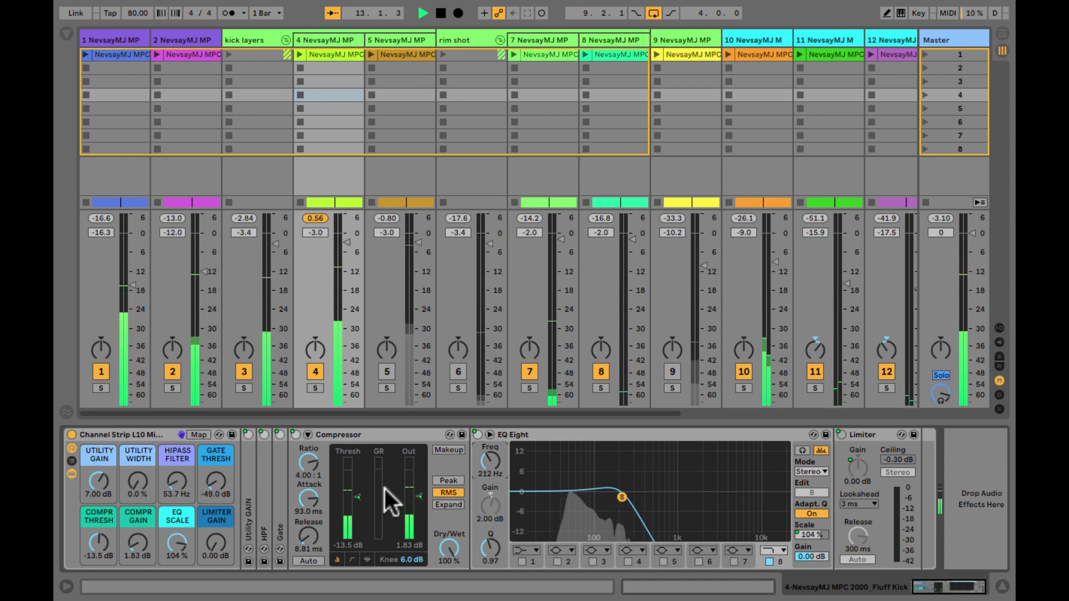
Step: Activate track 5 and switch track 4 off and back on to compare the layered kicks
{"action": "left_click", "coordinate": [315, 371]}
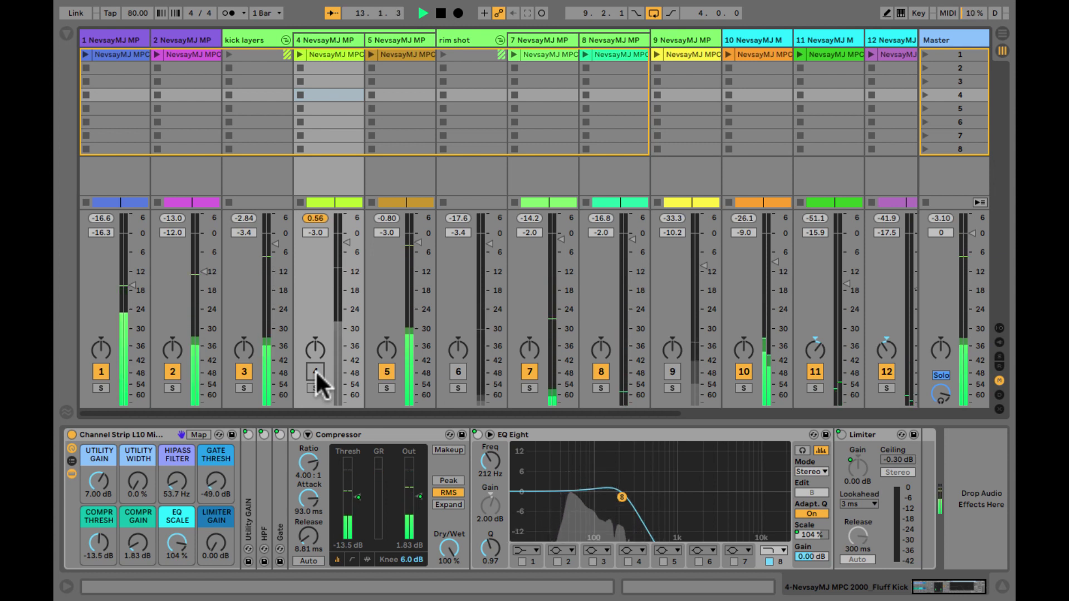
{"action": "left_click", "coordinate": [315, 371]}
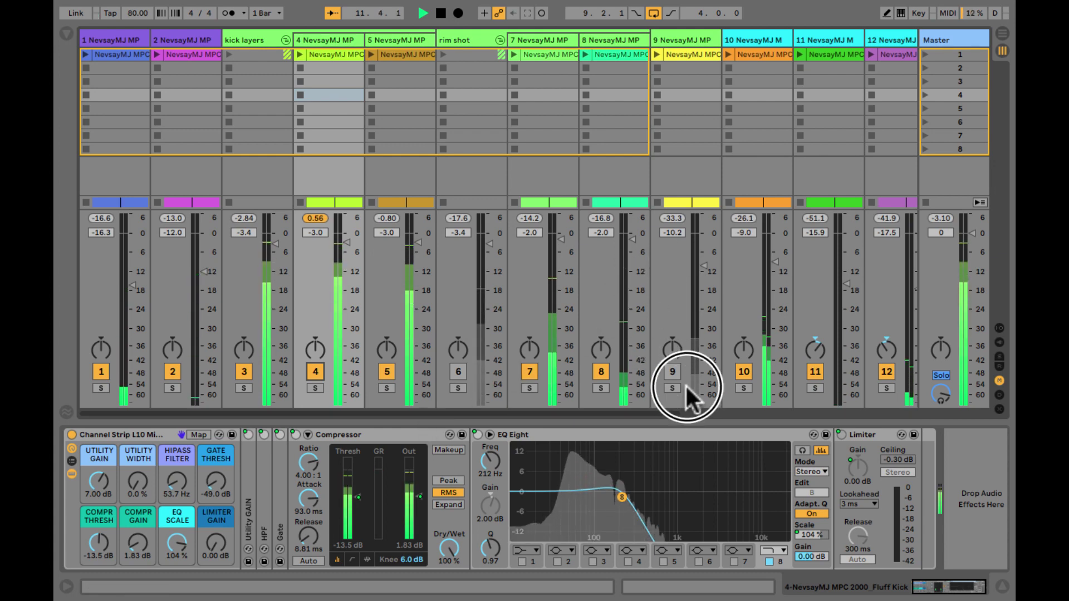
Step: Activate the LOWS track, bring its volume up from silence to -6.5 dB, and deactivate the track again
{"action": "scroll", "coordinate": [616, 384], "scroll_direction": "right", "scroll_amount": 5}
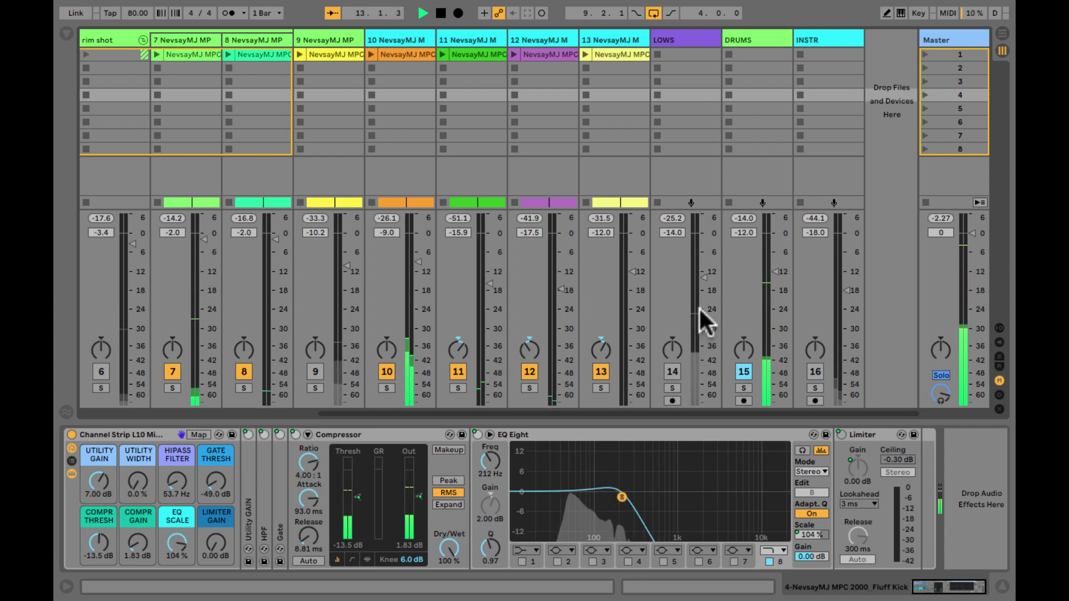
{"action": "left_click_drag", "start_coordinate": [700, 310], "coordinate": [700, 400]}
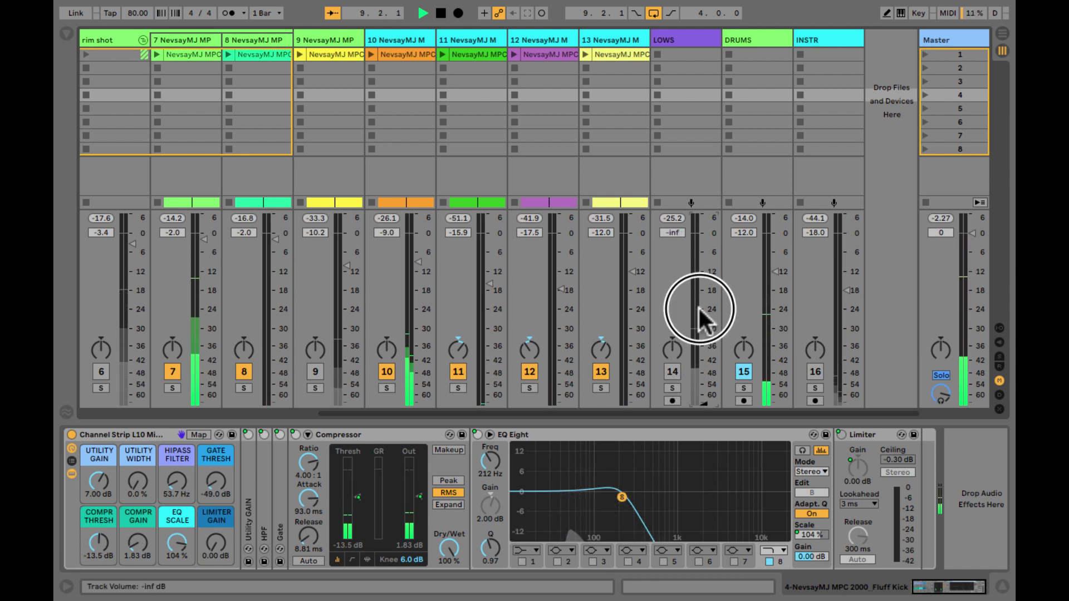
{"action": "left_click", "coordinate": [700, 386]}
{"action": "scroll", "coordinate": [700, 385], "scroll_direction": "up", "scroll_amount": 10}
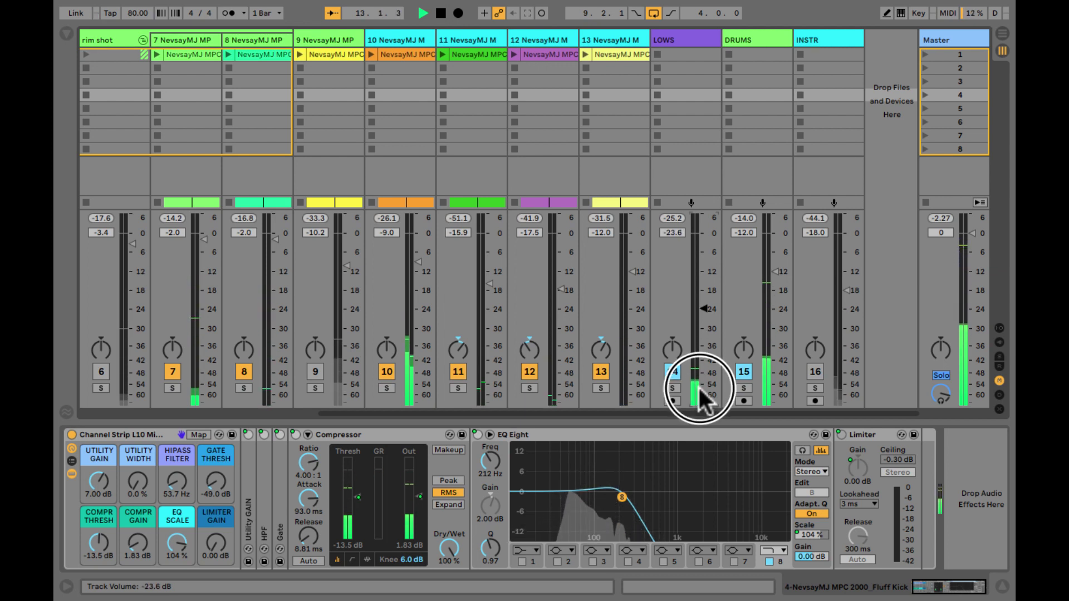
{"action": "scroll", "coordinate": [700, 386], "scroll_direction": "up", "scroll_amount": 3}
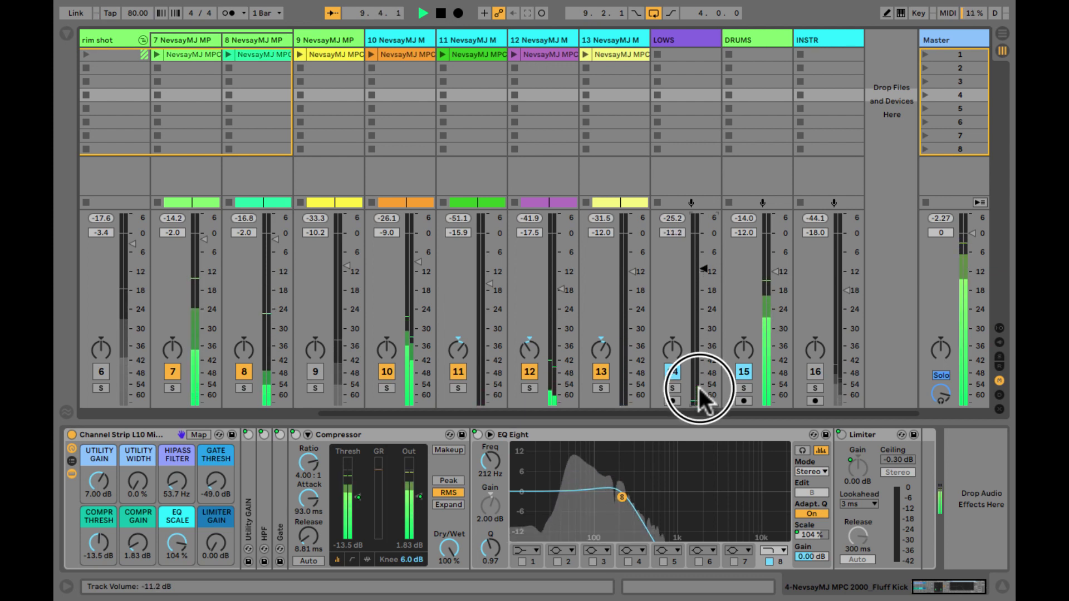
{"action": "scroll", "coordinate": [700, 390], "scroll_direction": "up", "scroll_amount": 1}
{"action": "scroll", "coordinate": [700, 390], "scroll_direction": "up", "scroll_amount": 1}
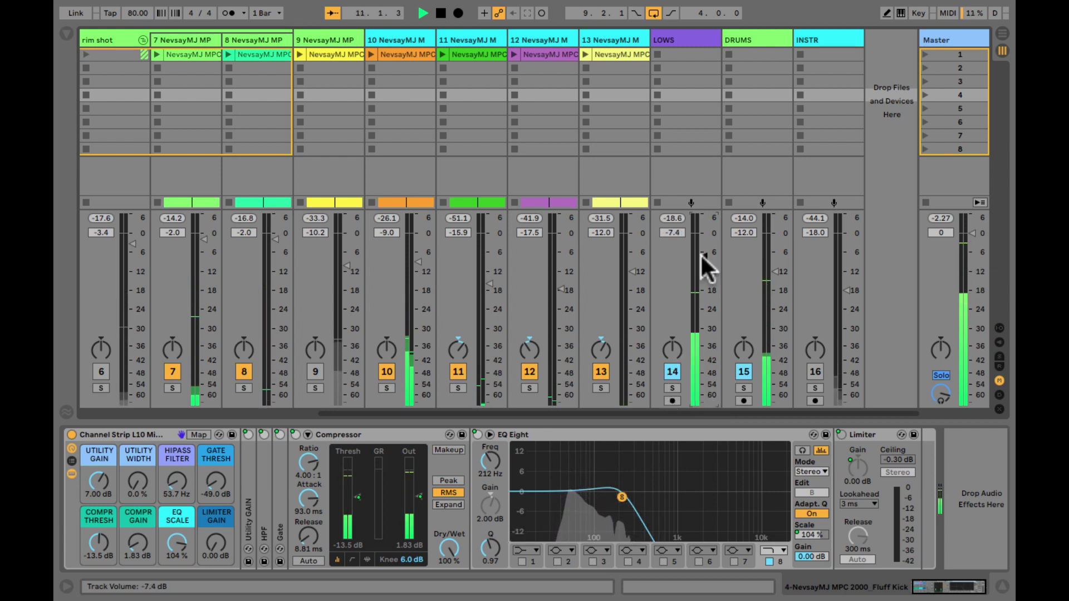
{"action": "left_click_drag", "start_coordinate": [700, 253], "coordinate": [700, 250]}
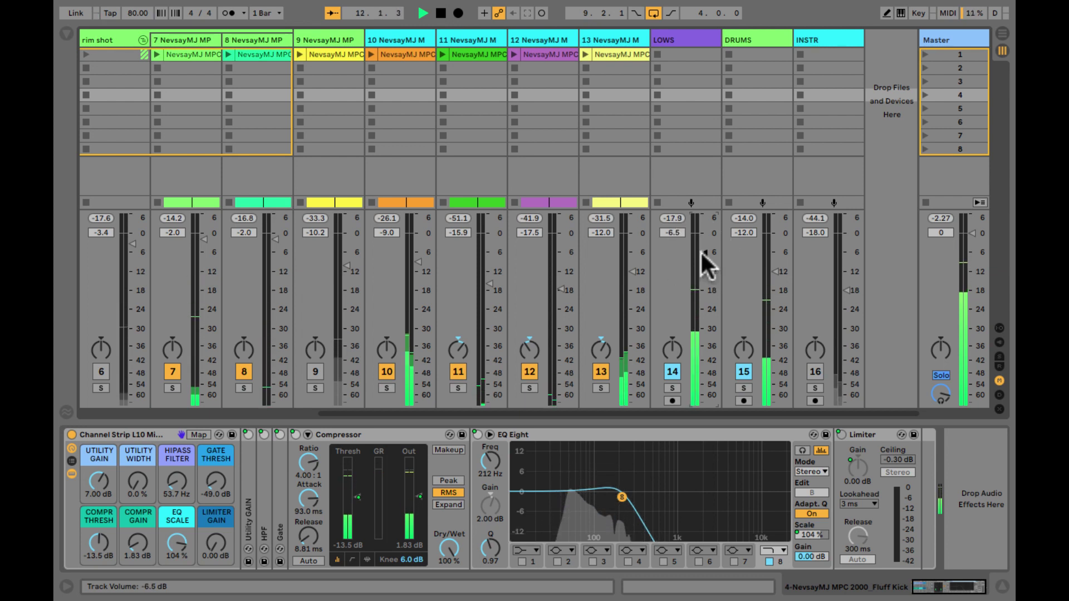
{"action": "left_click", "coordinate": [669, 370]}
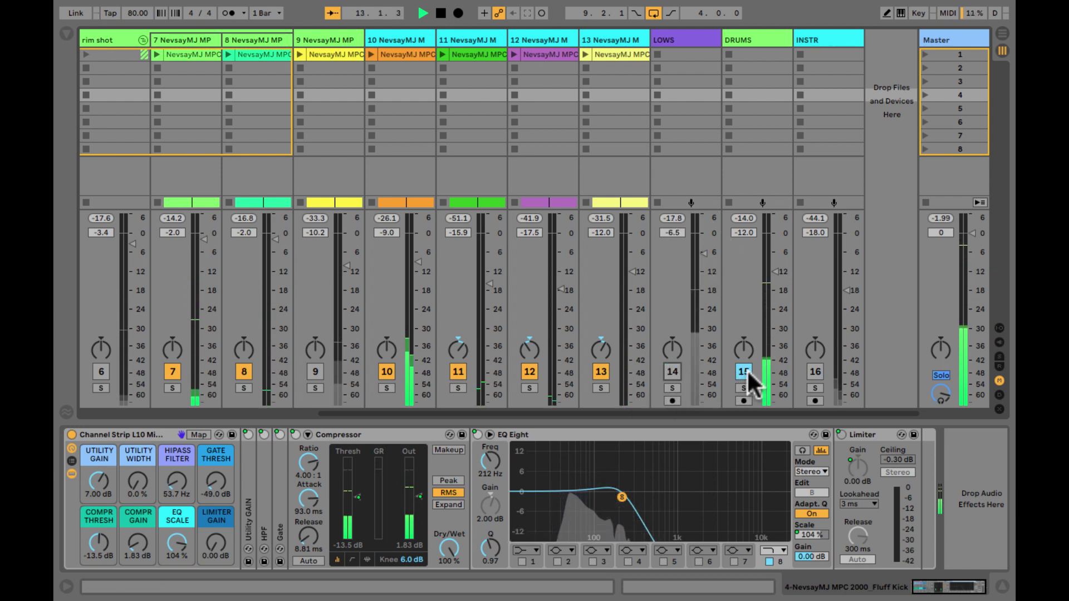
Step: Stop playback and select the kick layers track
{"action": "scroll", "coordinate": [452, 356], "scroll_direction": "left", "scroll_amount": 2}
{"action": "scroll", "coordinate": [452, 356], "scroll_direction": "left", "scroll_amount": 6}
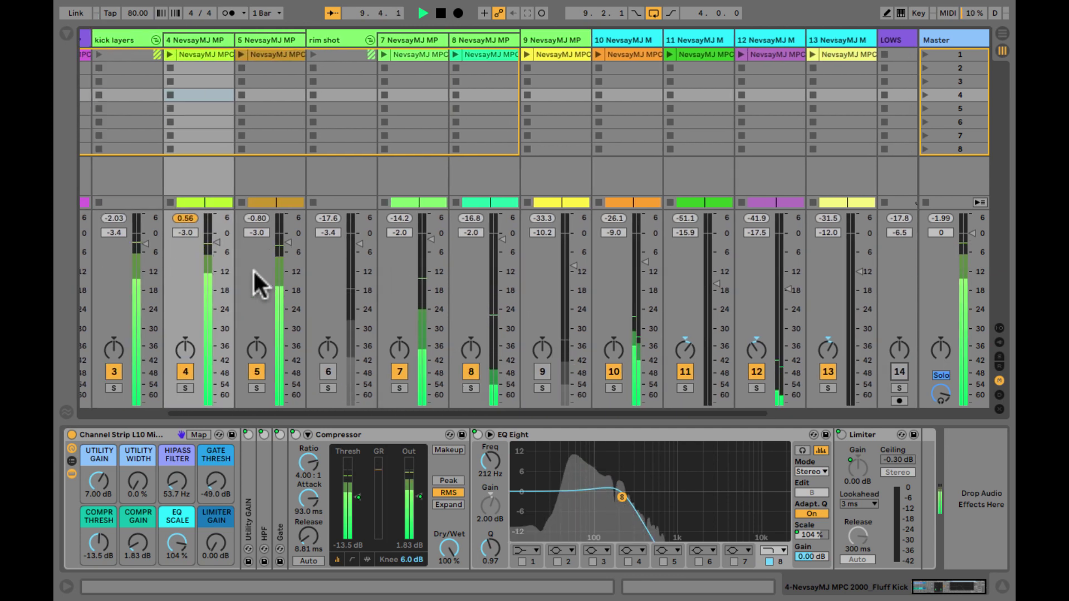
{"action": "scroll", "coordinate": [253, 269], "scroll_direction": "left", "scroll_amount": 4}
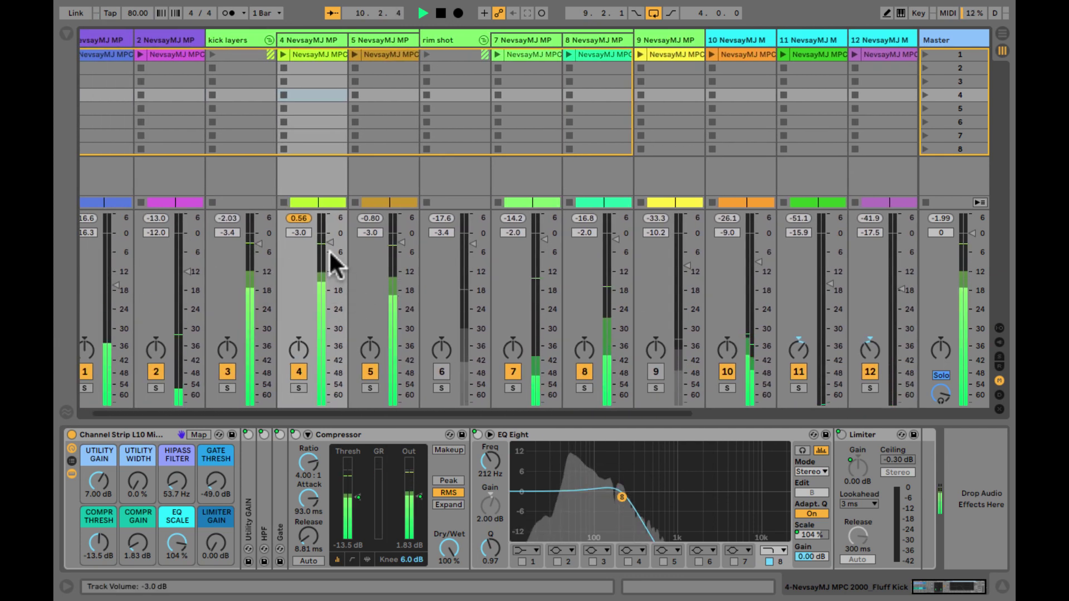
{"action": "left_click", "coordinate": [362, 39]}
{"action": "left_click", "coordinate": [316, 39]}
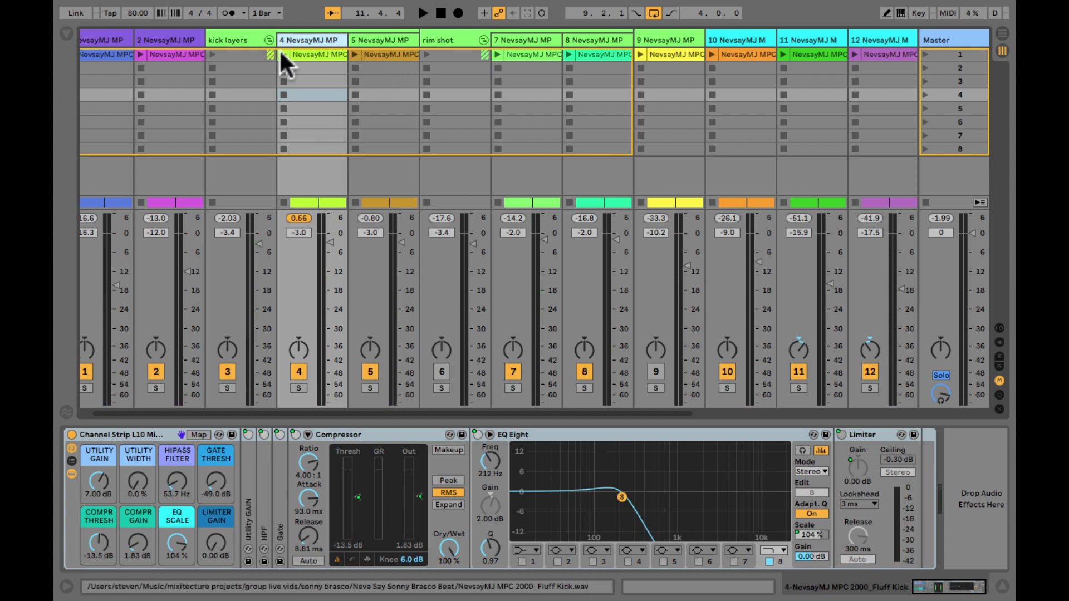
{"action": "left_click", "coordinate": [239, 37]}
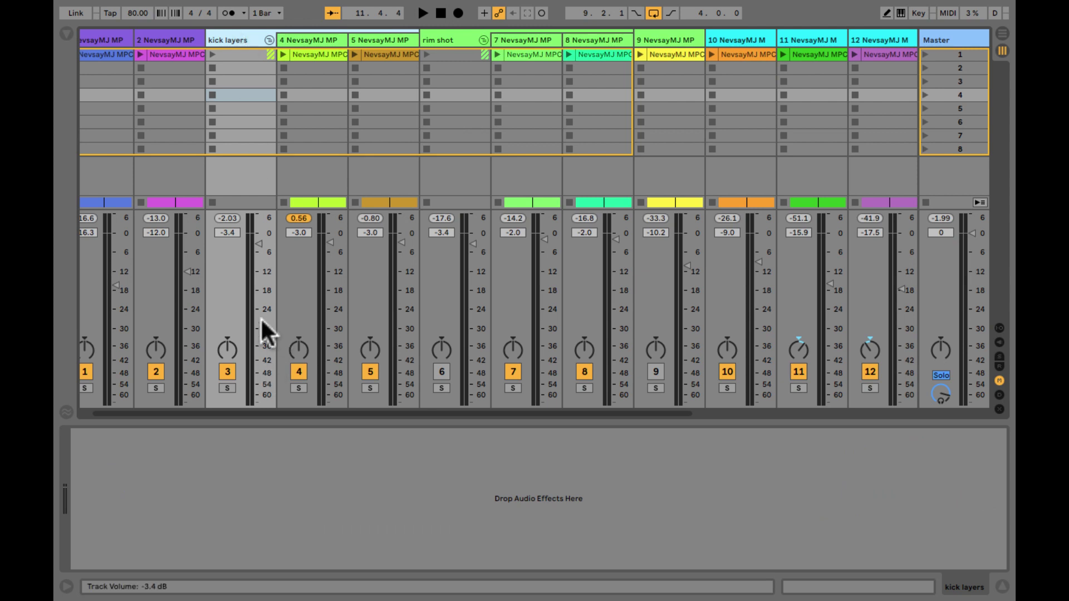
Step: Start playback and fade the kick layers group in from near silence to -6.0 dB
{"action": "key", "text": "space"}
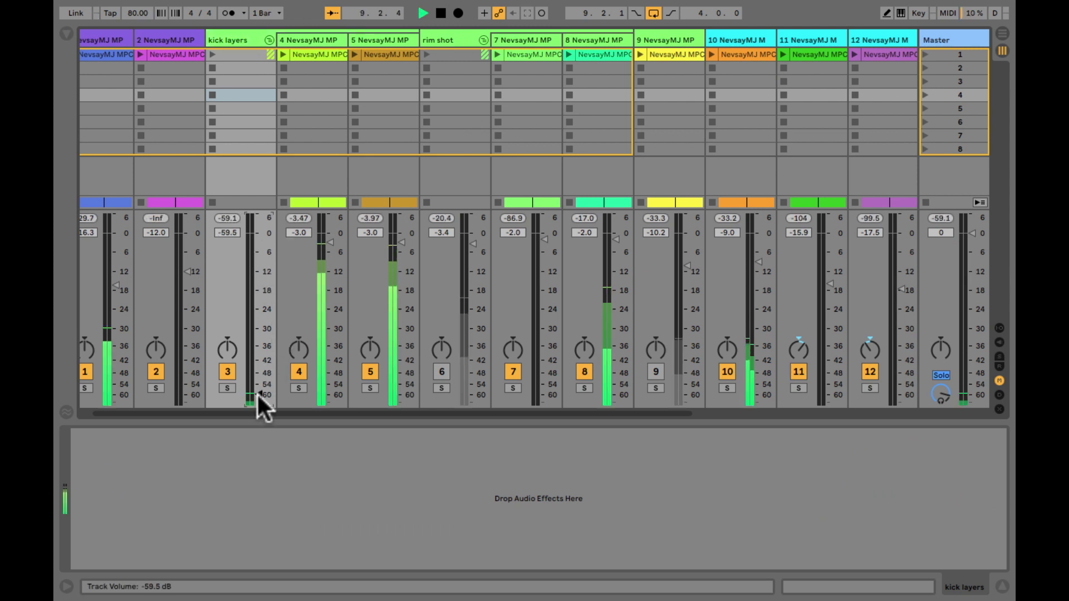
{"action": "left_click_drag", "start_coordinate": [257, 242], "coordinate": [254, 268]}
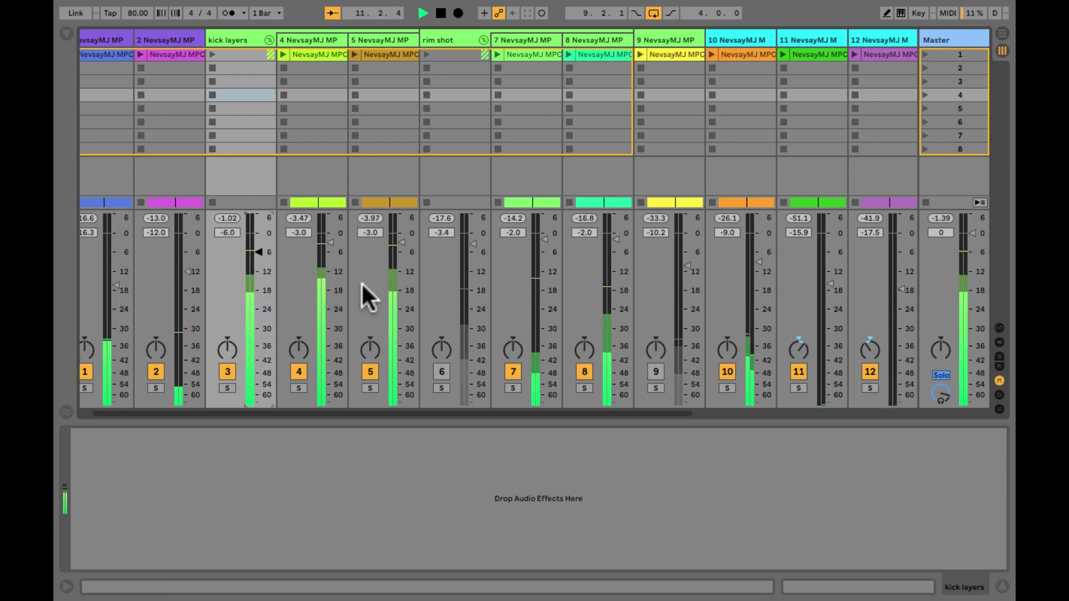
Step: Try lower volumes on kick tracks 4 and 5, and undo both fader changes
{"action": "left_click_drag", "start_coordinate": [327, 243], "coordinate": [327, 250]}
{"action": "left_click_drag", "start_coordinate": [403, 240], "coordinate": [402, 293]}
{"action": "key", "text": "super+z"}
{"action": "key", "text": "super+z"}
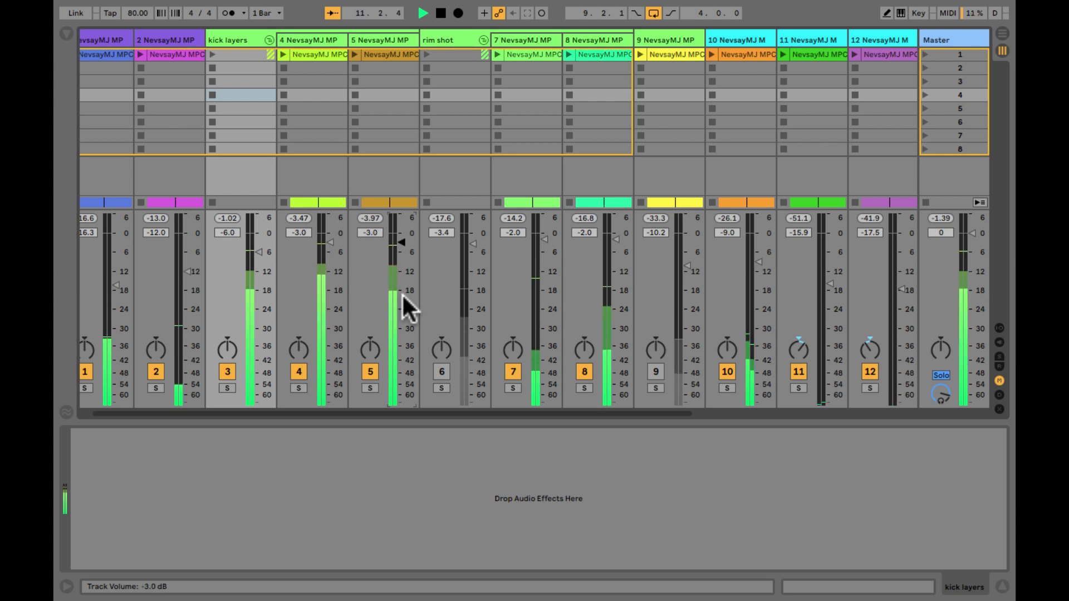
Step: Fold the kick layers group and activate the LOWS track
{"action": "left_click", "coordinate": [248, 42]}
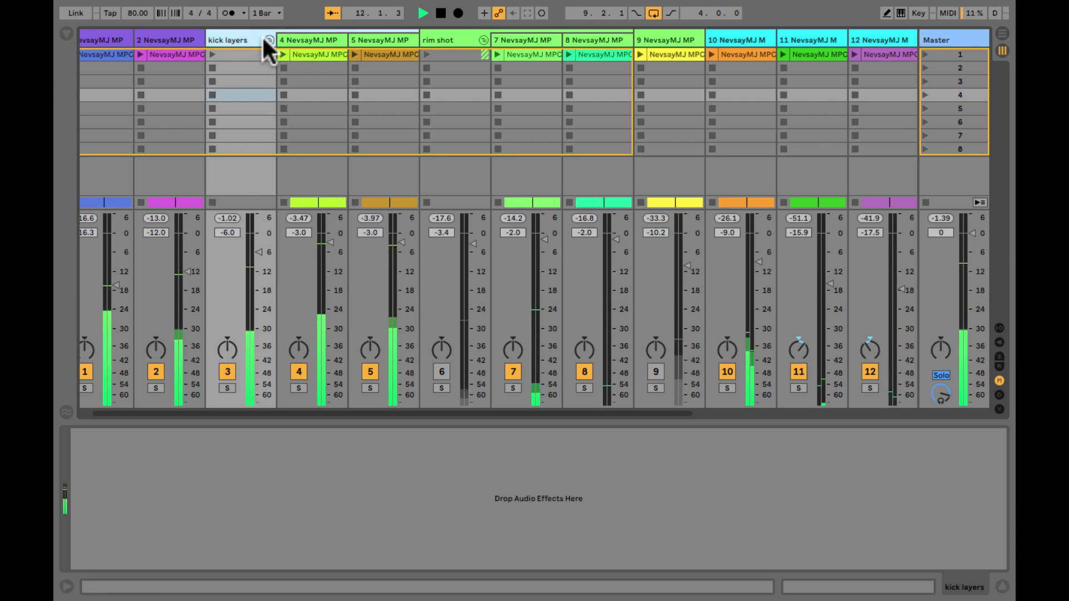
{"action": "left_click", "coordinate": [268, 39]}
{"action": "scroll", "coordinate": [794, 362], "scroll_direction": "right", "scroll_amount": 5}
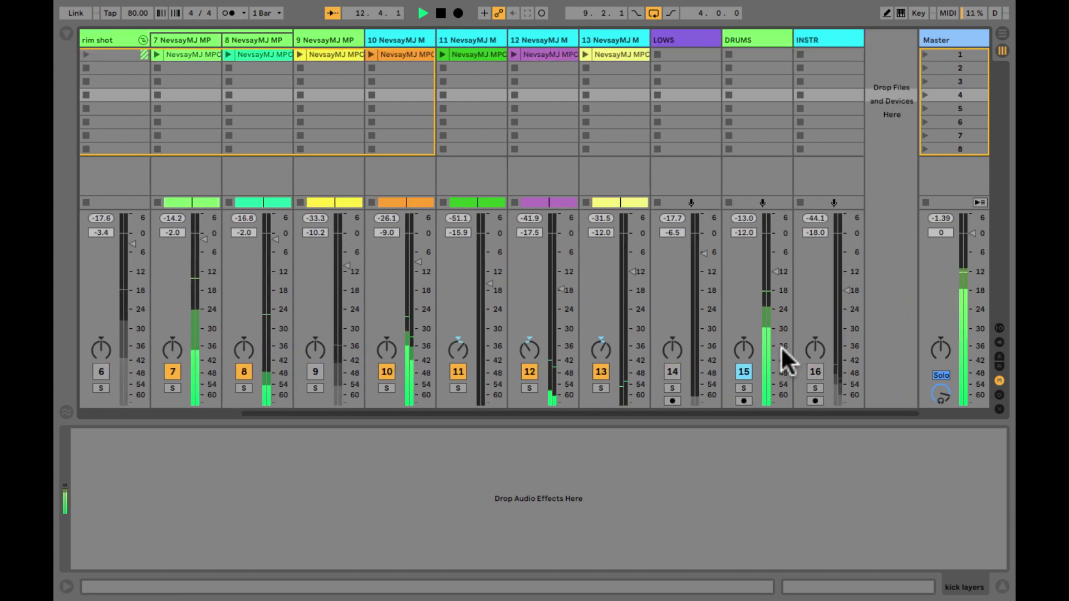
{"action": "left_click", "coordinate": [673, 372]}
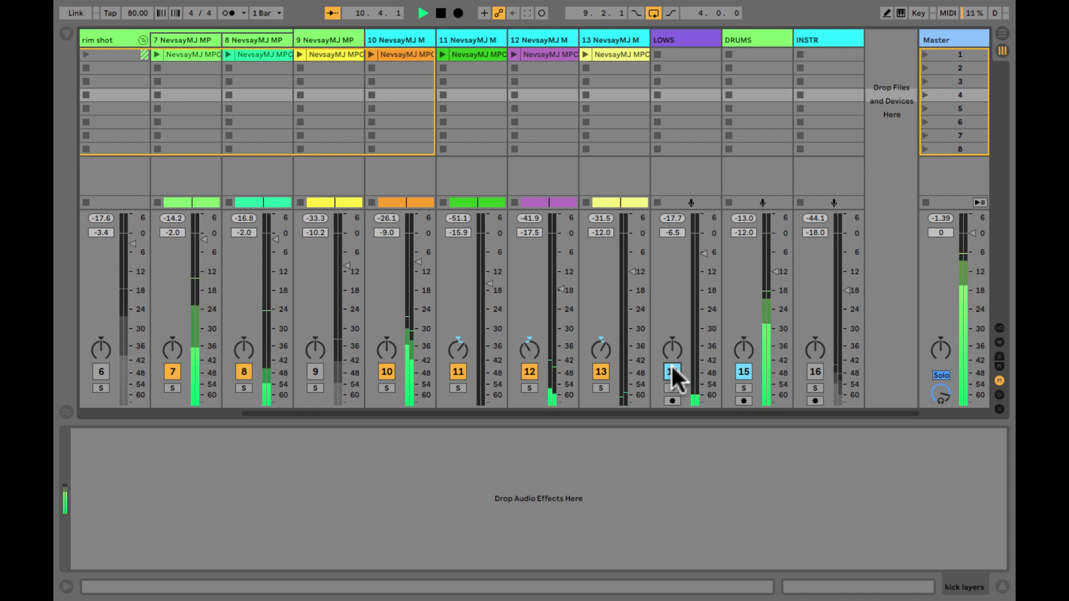
Step: Group the Master track's Glue Compressor, Limiter and mixitecture master spectrum into one audio effect rack
{"action": "left_click", "coordinate": [944, 34]}
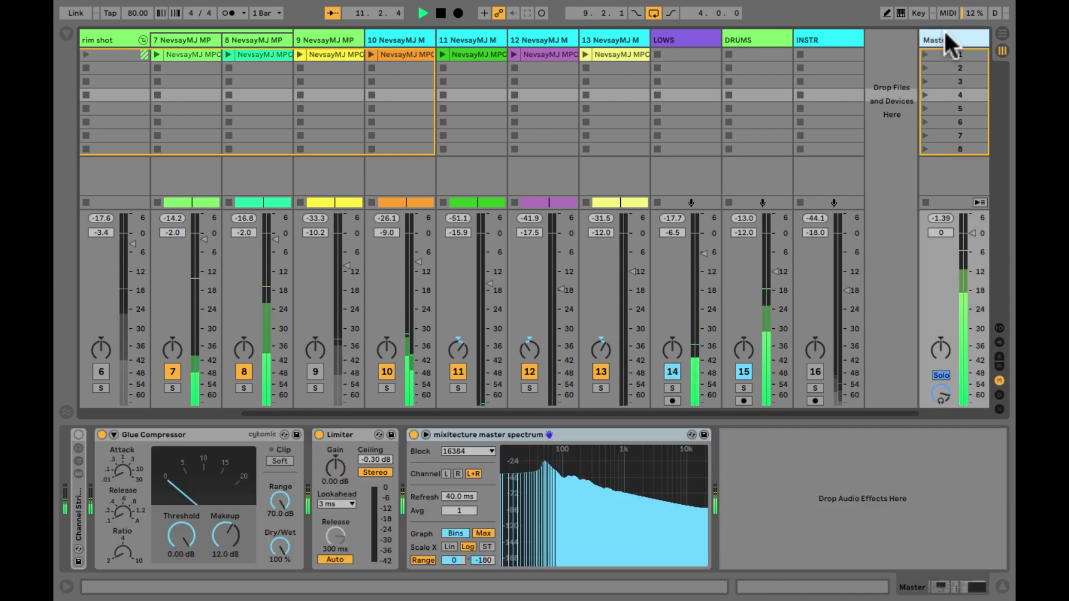
{"action": "left_click", "coordinate": [145, 433]}
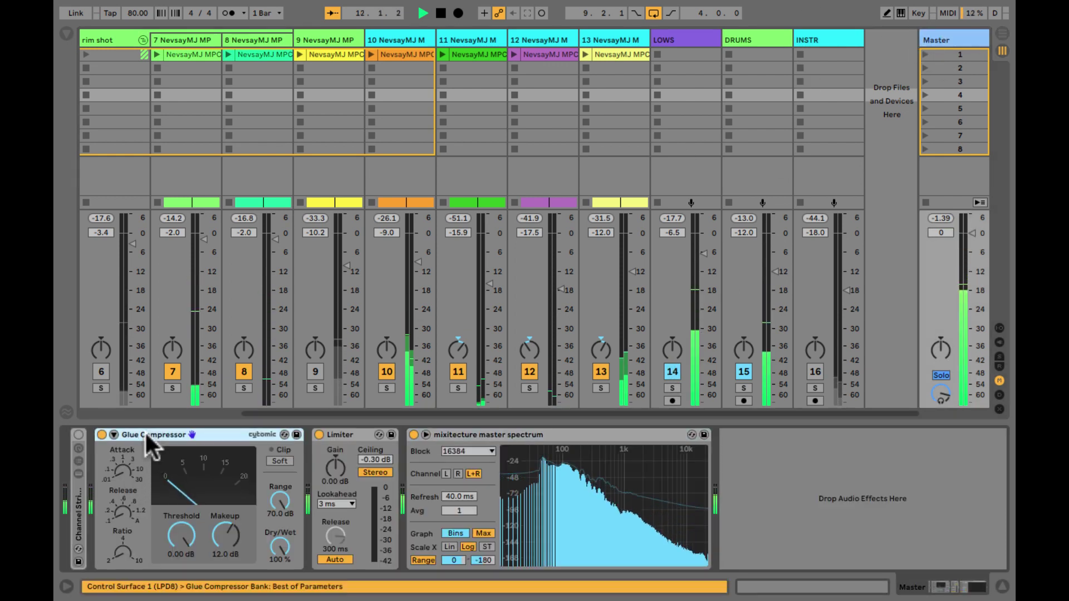
{"action": "left_click", "coordinate": [445, 433], "text": "shift"}
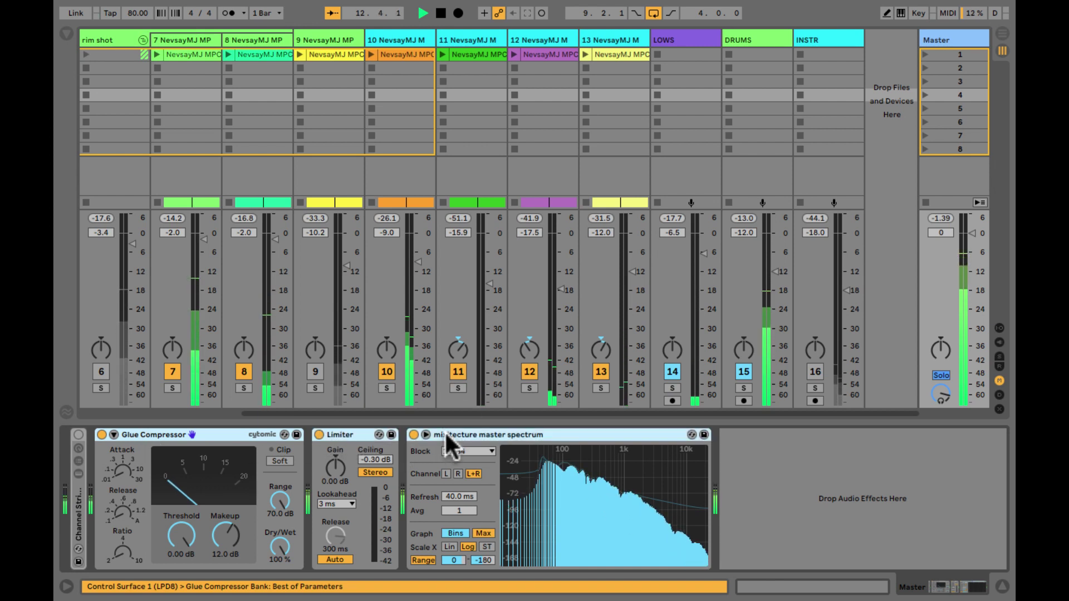
{"action": "key", "text": "ctrl+g"}
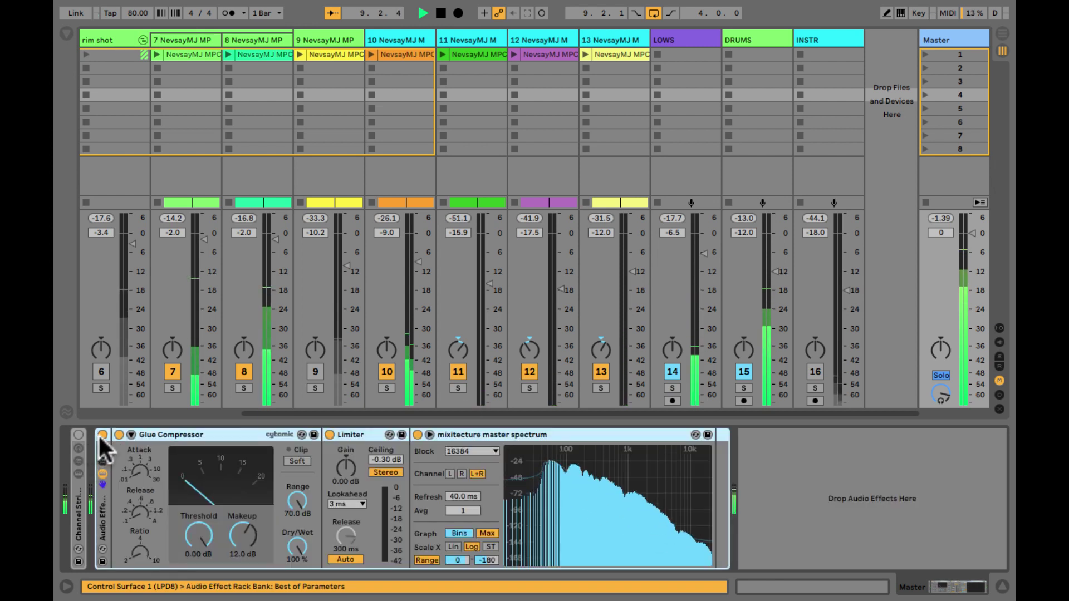
Step: Bypass the new Master rack, reset the master peak level to check the unprocessed output, and re-enable the rack
{"action": "left_click", "coordinate": [99, 434]}
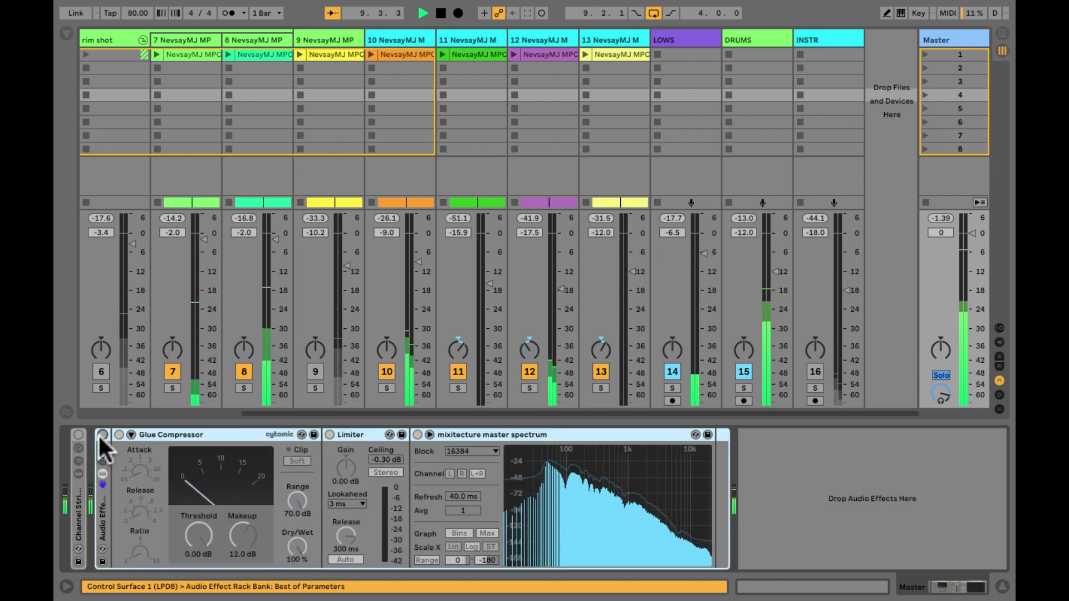
{"action": "left_click", "coordinate": [938, 218]}
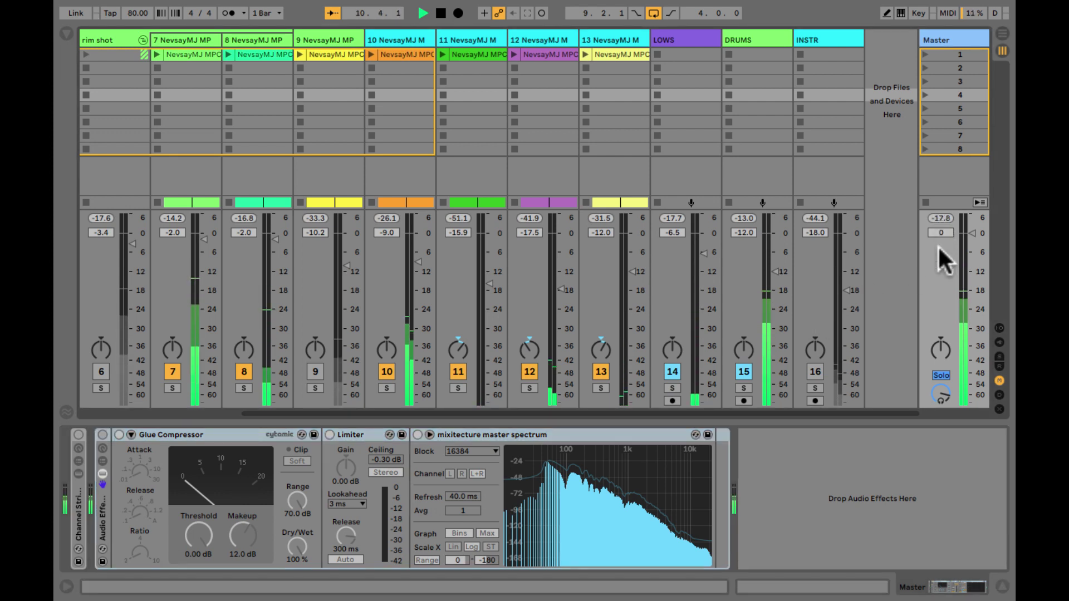
{"action": "left_click", "coordinate": [937, 217]}
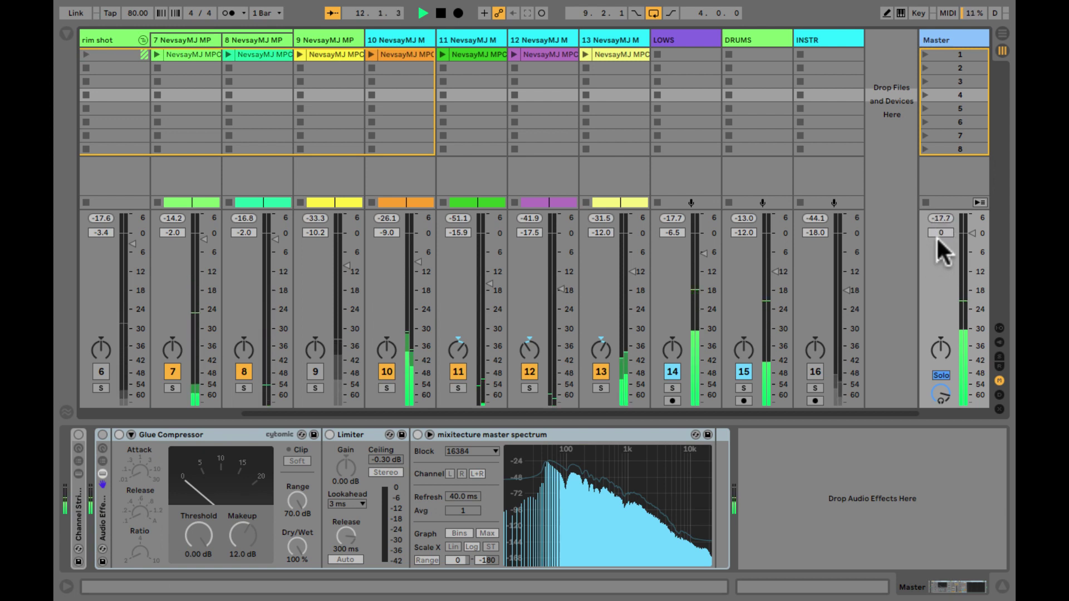
{"action": "left_click", "coordinate": [102, 433]}
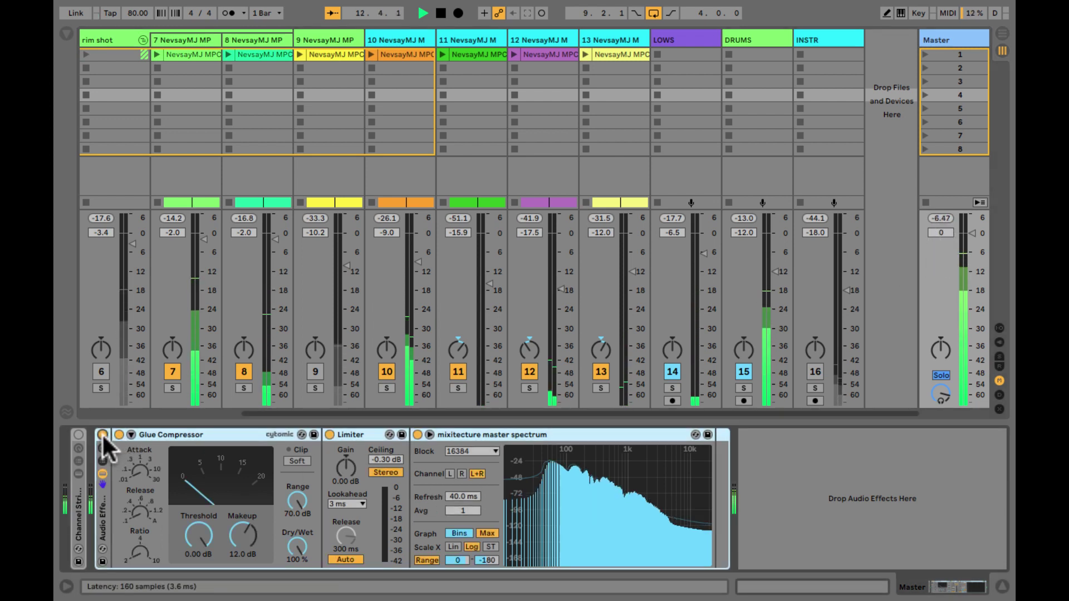
Step: Pull the rim shot group's volume down to silence, activate the group, and bring it up to -5.5 dB
{"action": "scroll", "coordinate": [223, 346], "scroll_direction": "left", "scroll_amount": 3}
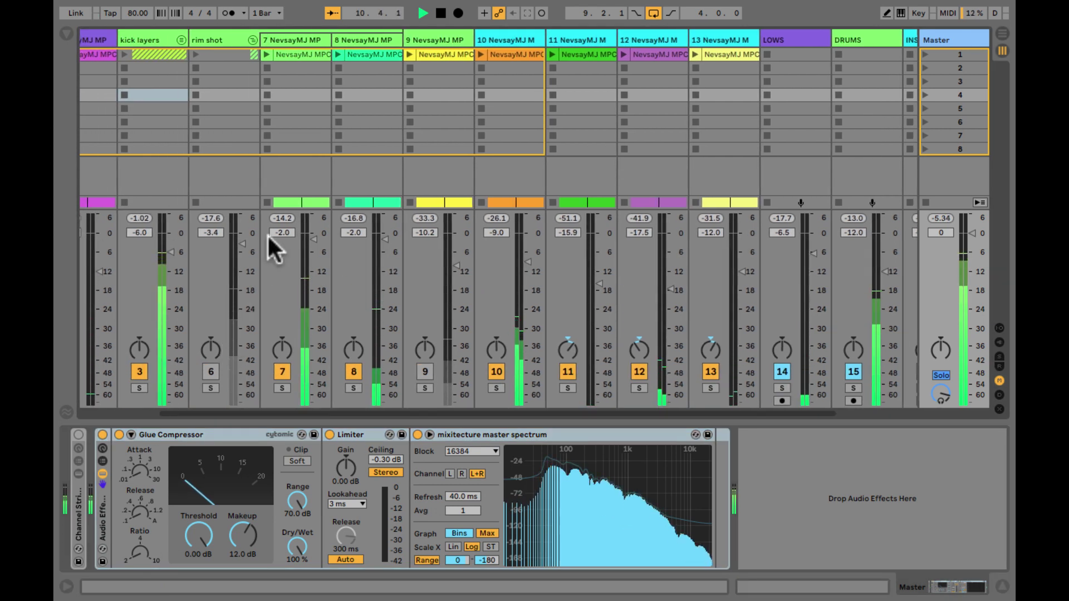
{"action": "scroll", "coordinate": [266, 341], "scroll_direction": "left", "scroll_amount": 3}
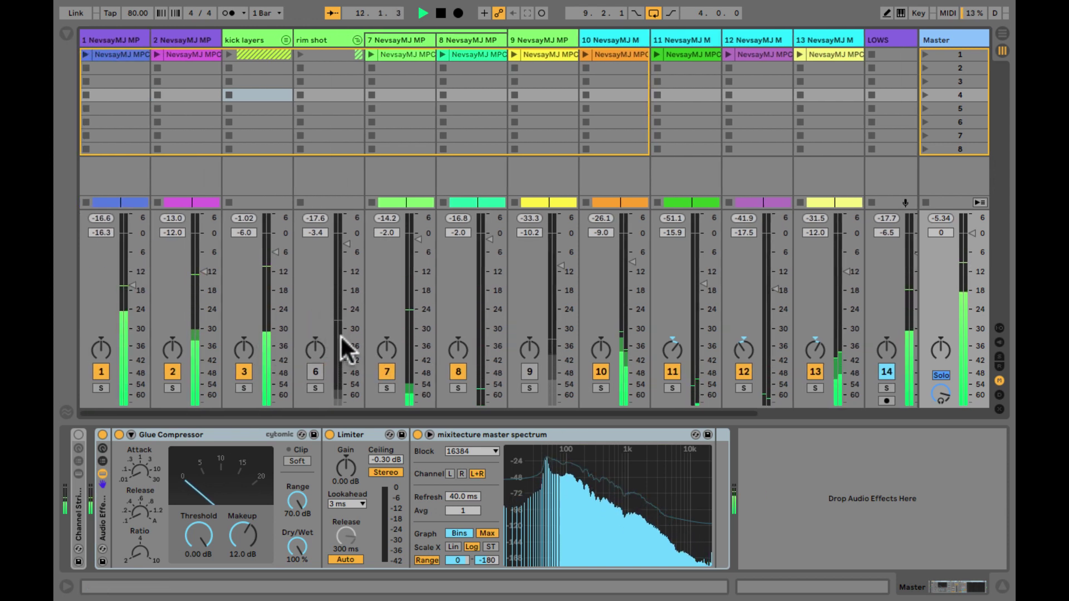
{"action": "left_click_drag", "start_coordinate": [340, 246], "coordinate": [341, 403]}
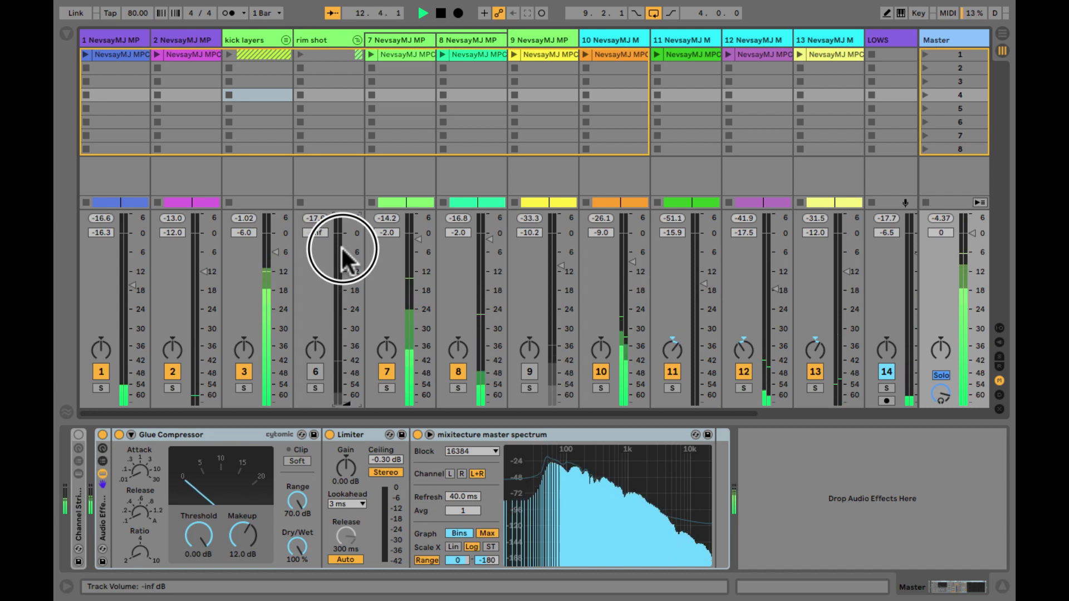
{"action": "left_click", "coordinate": [316, 372]}
{"action": "mouse_move", "coordinate": [346, 387]}
{"action": "left_mouse_down"}
{"action": "mouse_move", "coordinate": [349, 398]}
{"action": "mouse_move", "coordinate": [343, 390]}
{"action": "left_mouse_up"}
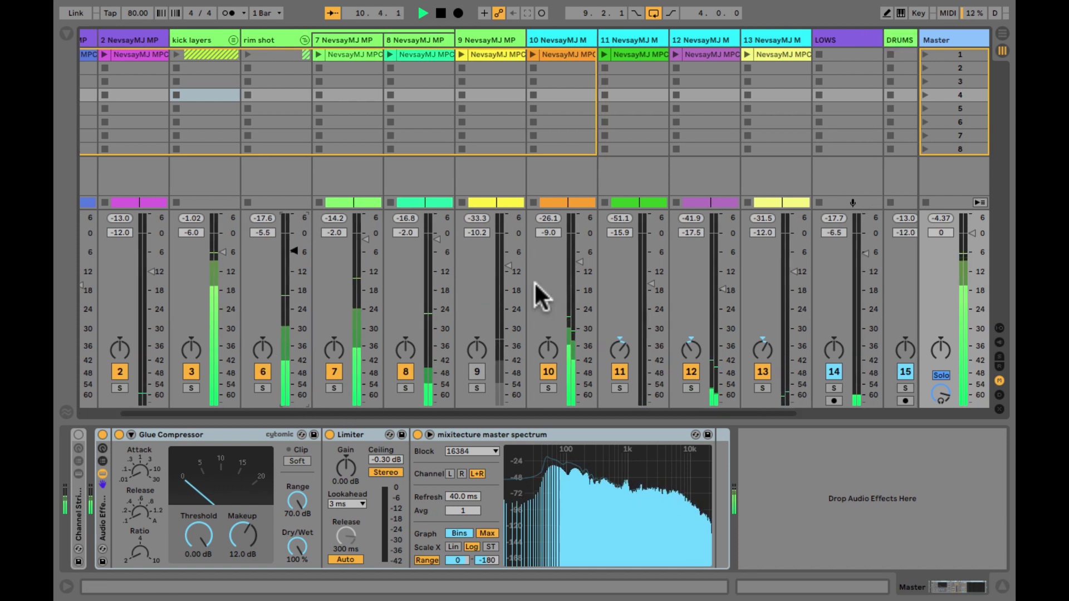
Step: Deactivate the LOWS track and the kick layers group
{"action": "scroll", "coordinate": [533, 282], "scroll_direction": "right", "scroll_amount": 3}
{"action": "left_click", "coordinate": [672, 371]}
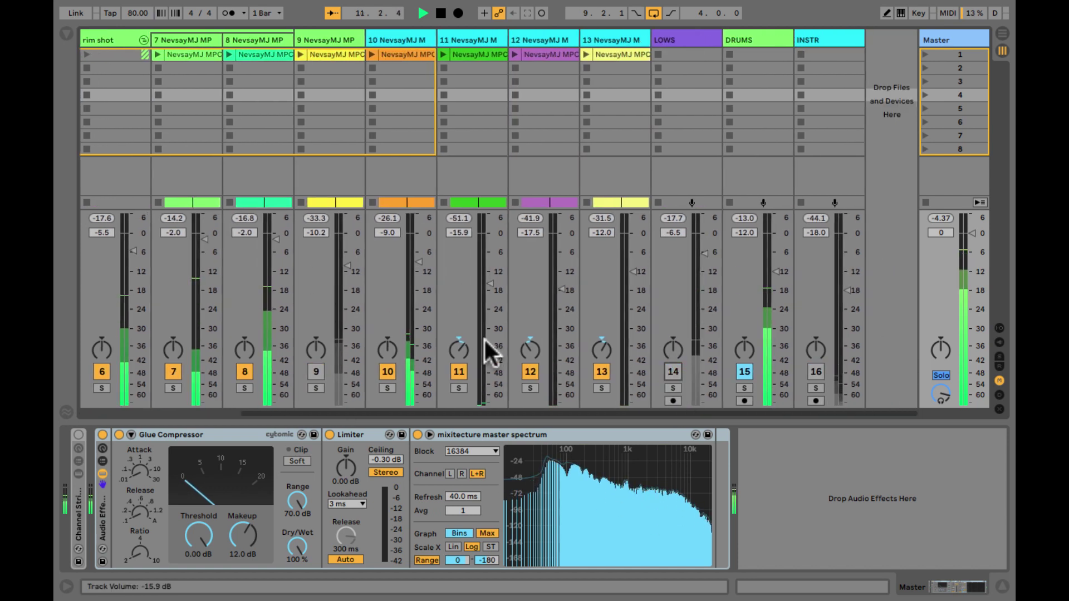
{"action": "scroll", "coordinate": [457, 346], "scroll_direction": "left", "scroll_amount": 3}
{"action": "left_click", "coordinate": [245, 371]}
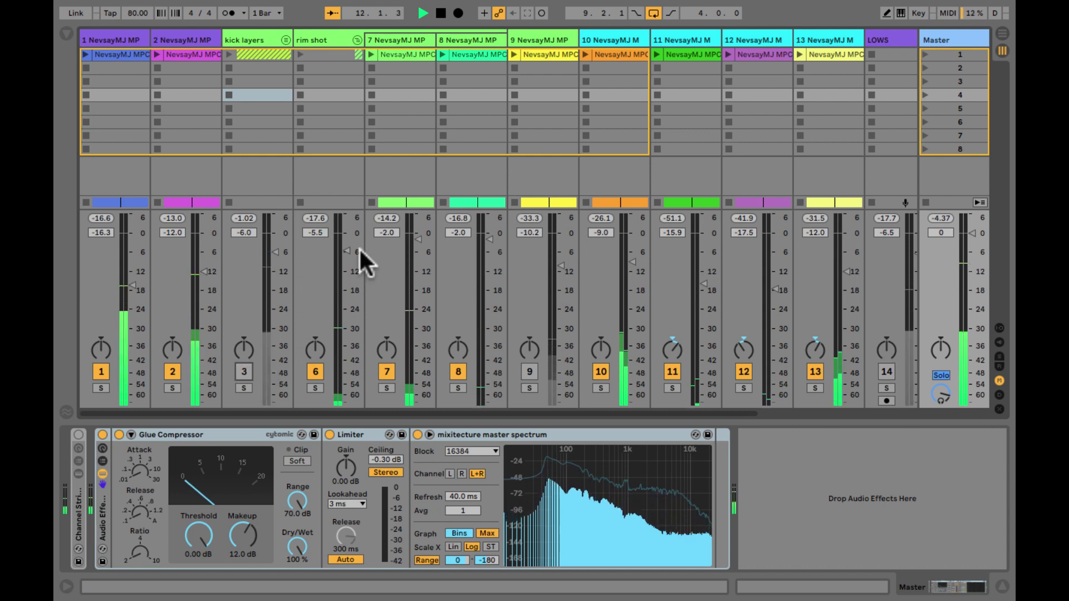
Step: Look through tracks 7, 8 and the rim shot group, and show the mixer's input/output routing section
{"action": "left_click", "coordinate": [402, 35]}
{"action": "left_click", "coordinate": [473, 39]}
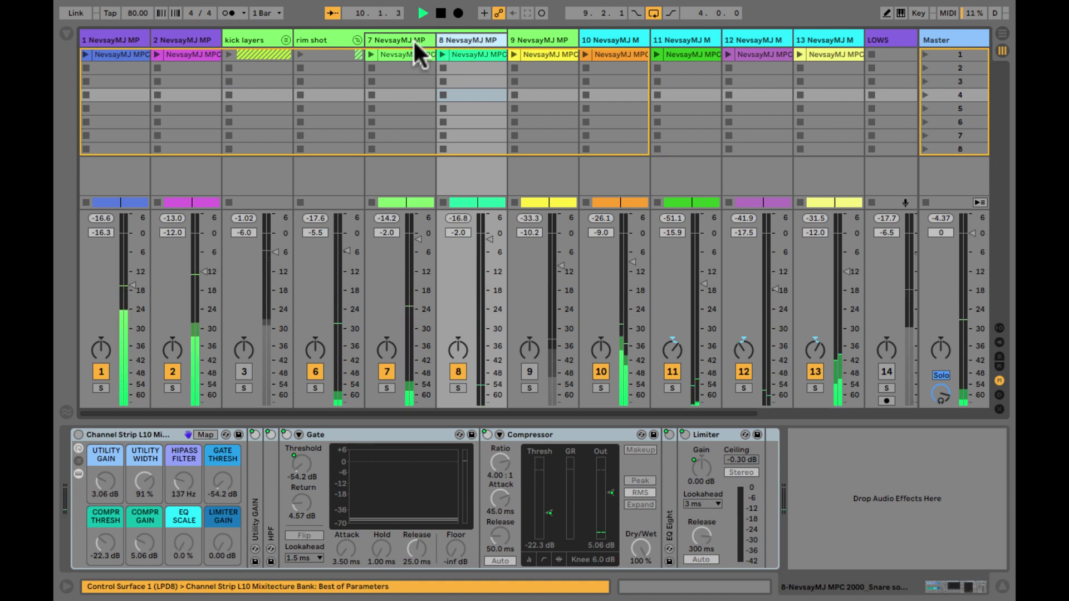
{"action": "left_click", "coordinate": [310, 35]}
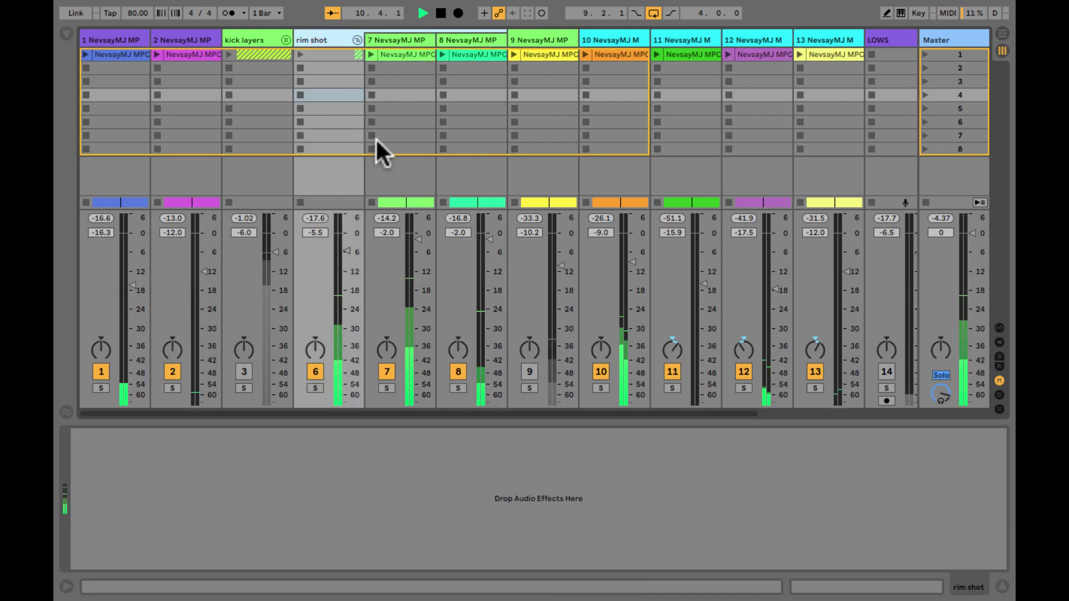
{"action": "key", "text": "ctrl+alt+i"}
Step: Select tracks 7 and 8, keep rim shot as track 7's output, and check the rim shot group's output routing
{"action": "left_click", "coordinate": [417, 39]}
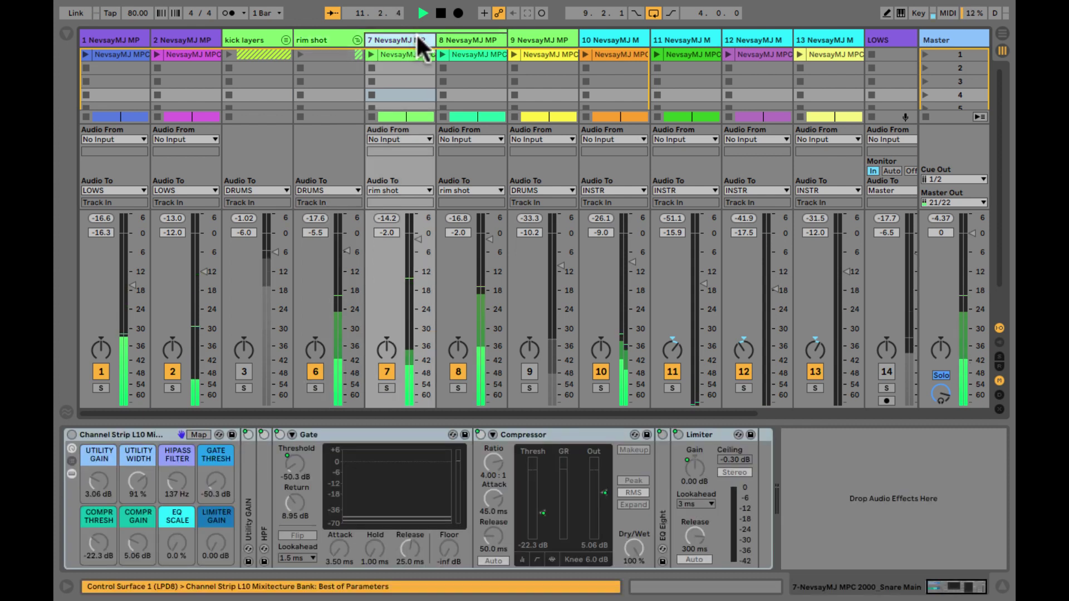
{"action": "left_click", "coordinate": [453, 37], "text": "shift"}
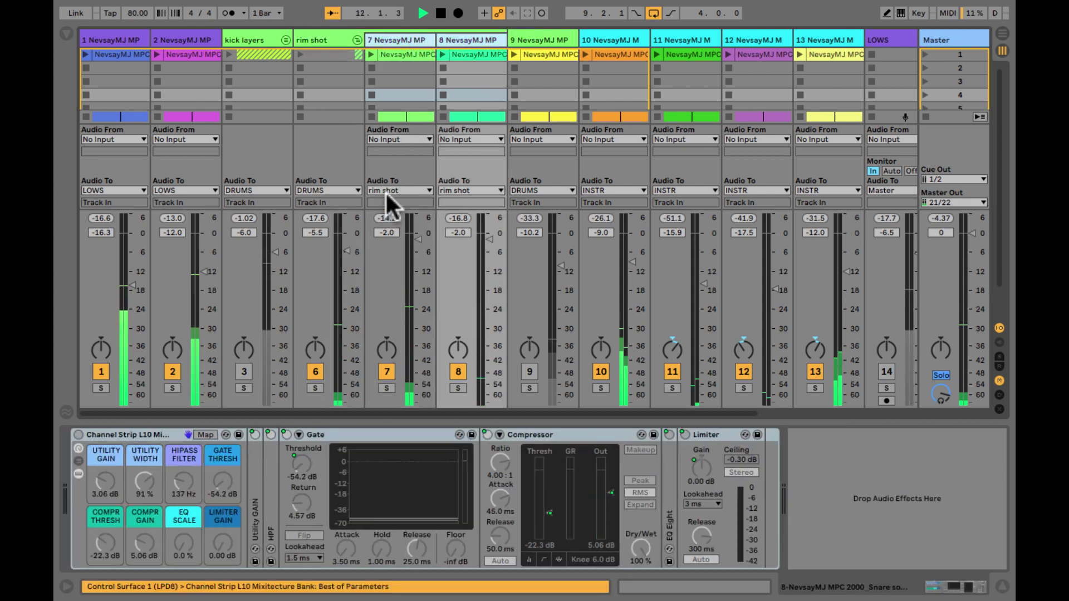
{"action": "left_click", "coordinate": [402, 190]}
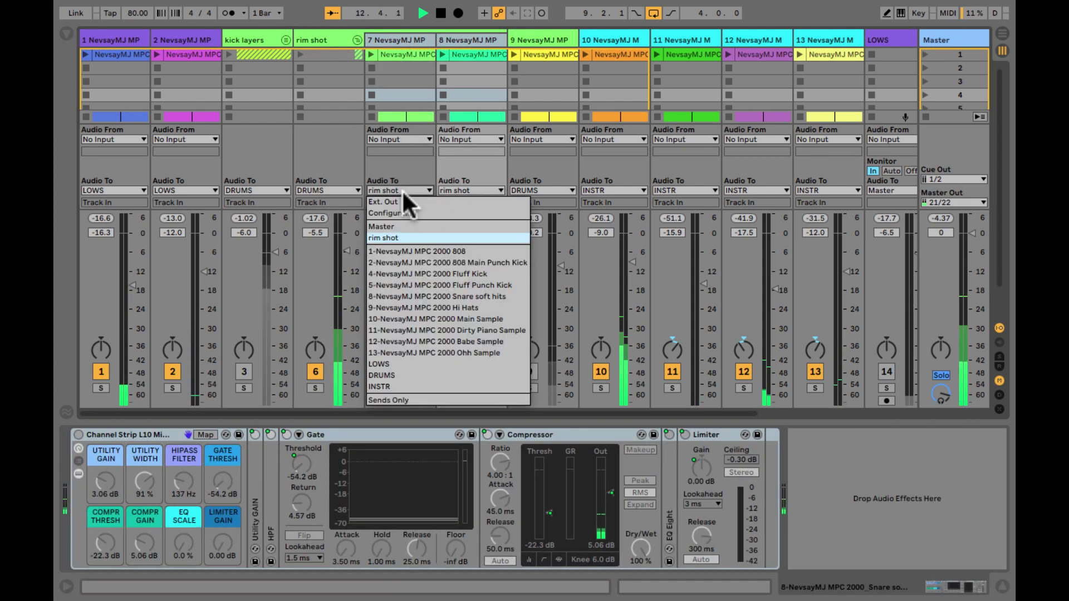
{"action": "left_click", "coordinate": [396, 238]}
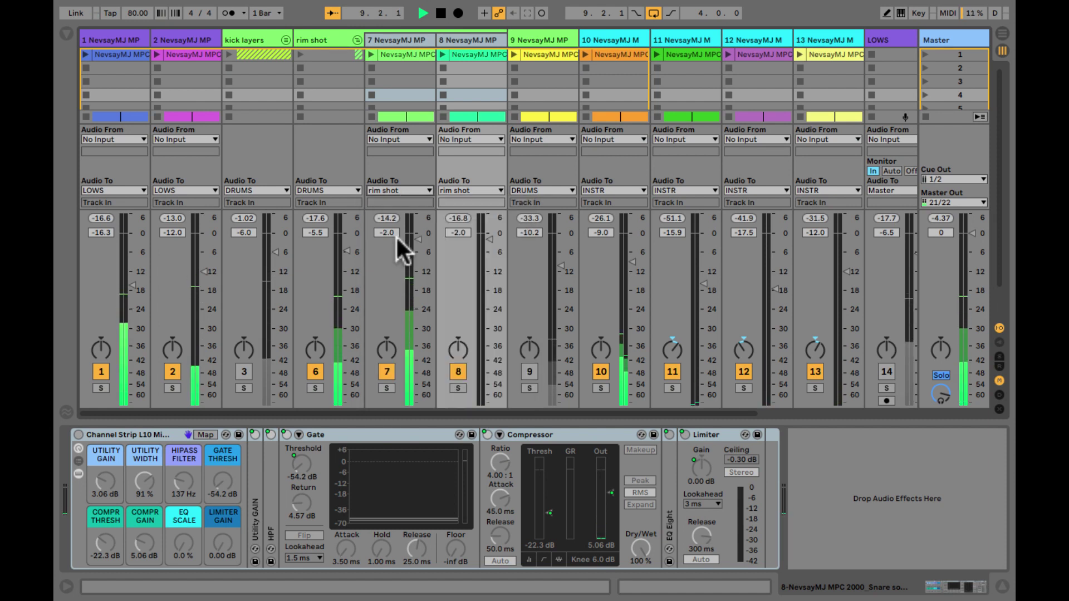
{"action": "left_click", "coordinate": [336, 188]}
{"action": "left_click", "coordinate": [319, 149]}
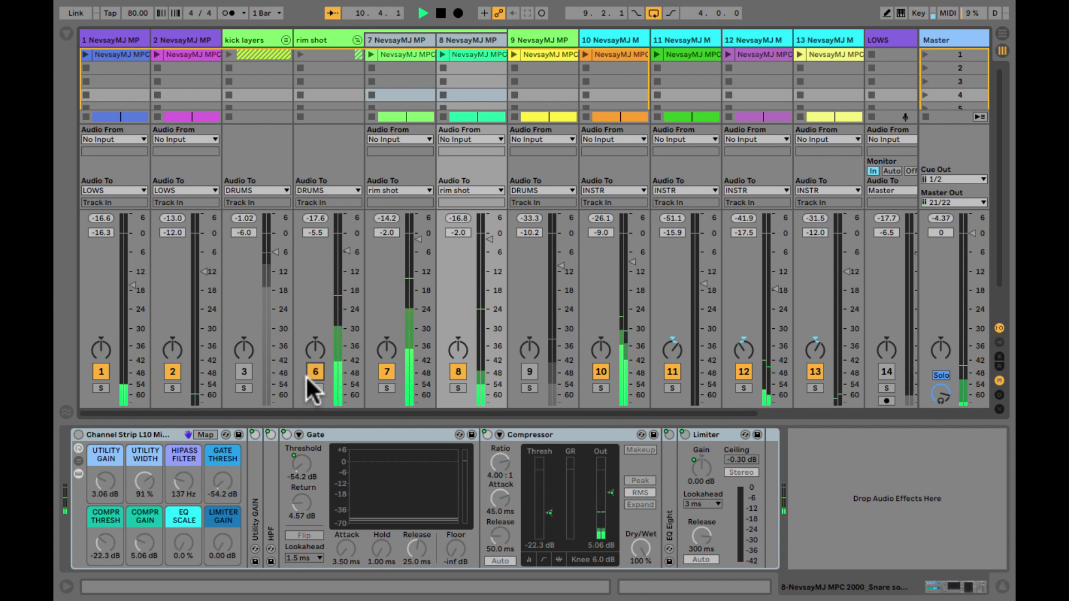
Step: Switch snare tracks 7 and 8 off and back on together to compare the mix without them
{"action": "left_click", "coordinate": [394, 39]}
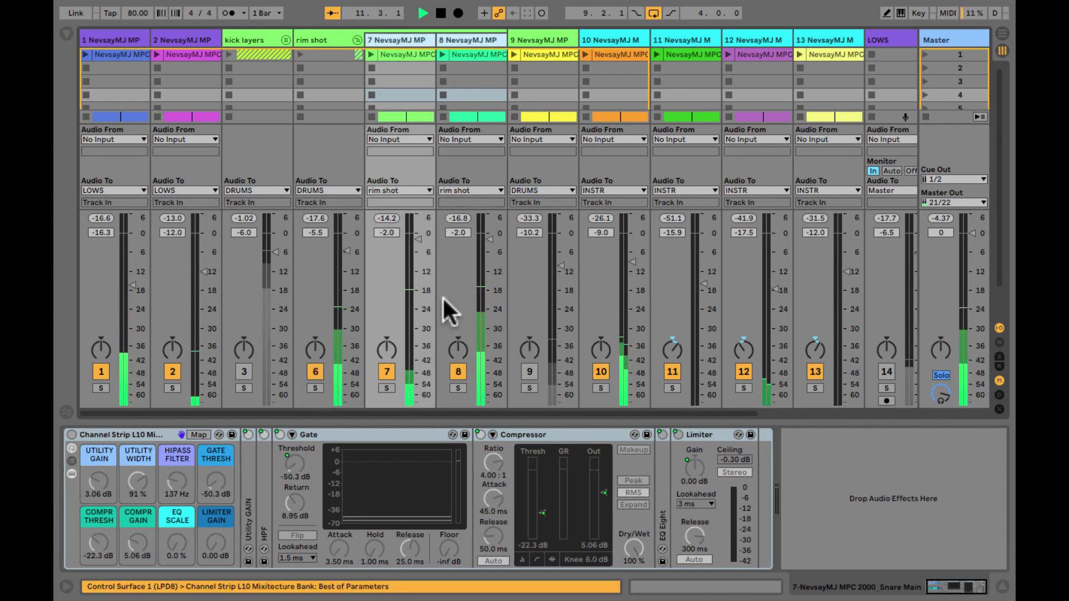
{"action": "left_click", "coordinate": [393, 40]}
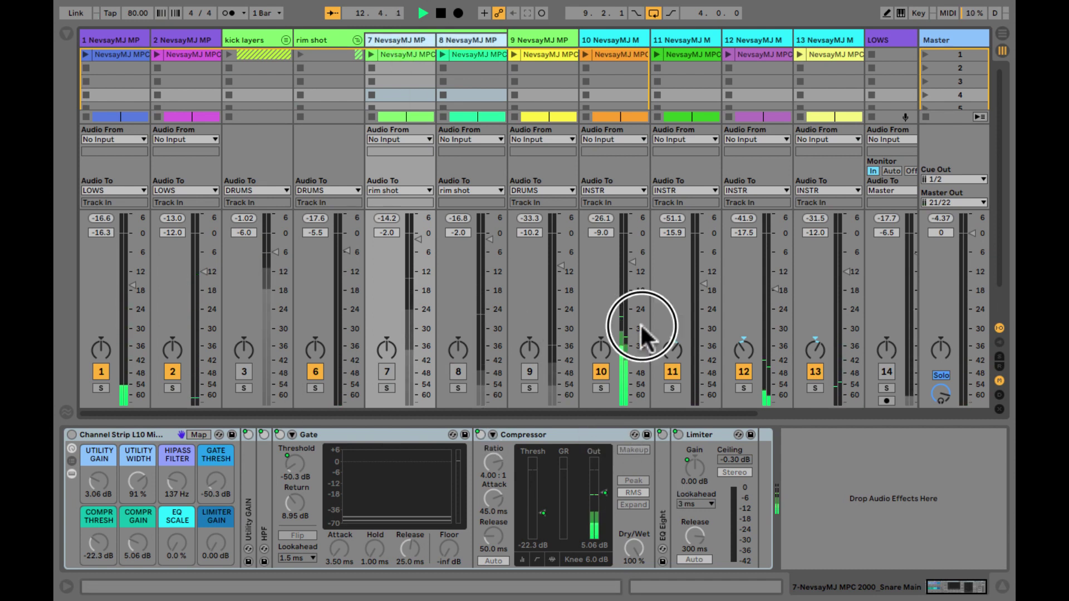
{"action": "left_click", "coordinate": [387, 372]}
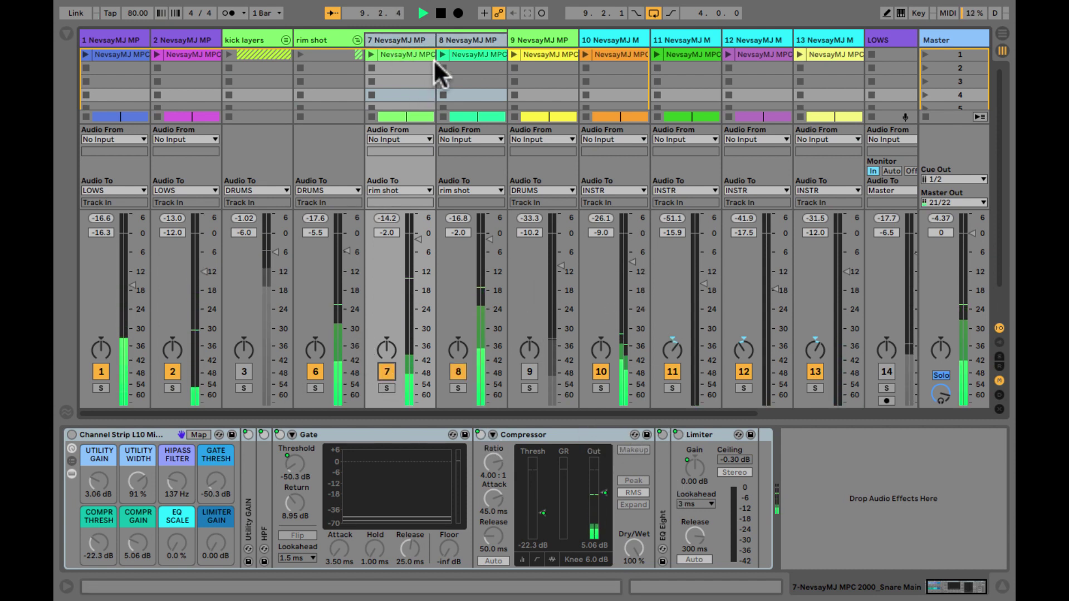
Step: Select track 7 on its own and deactivate track 8
{"action": "left_click", "coordinate": [465, 67]}
{"action": "left_click", "coordinate": [405, 69]}
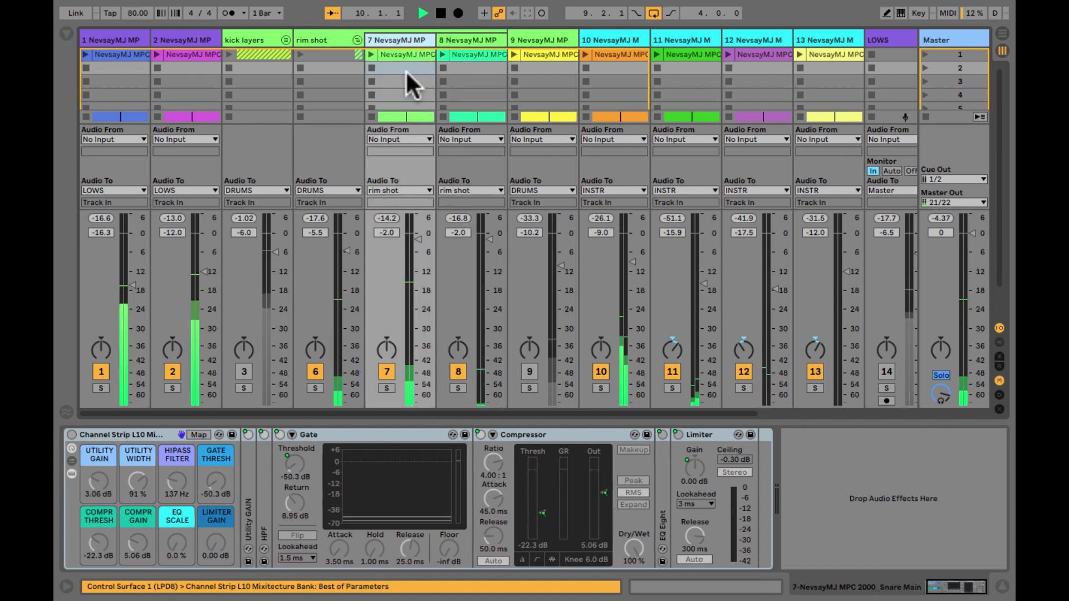
{"action": "left_click", "coordinate": [457, 371]}
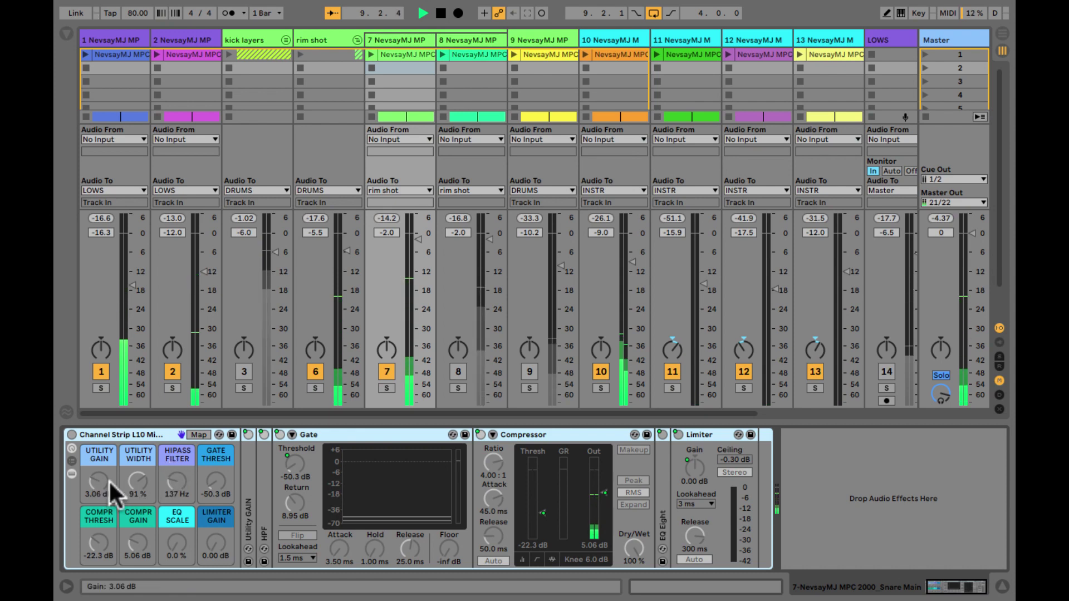
Step: Expand the Utility GAIN and HPF devices on track 7 and turn on its Channel Strip rack
{"action": "double_click", "coordinate": [250, 517]}
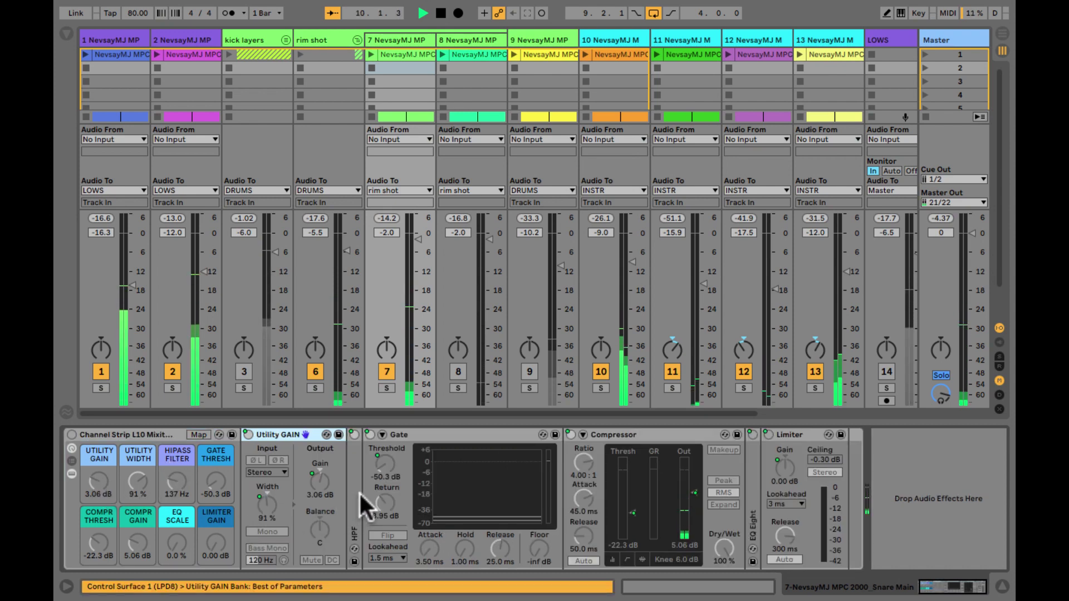
{"action": "double_click", "coordinate": [356, 492]}
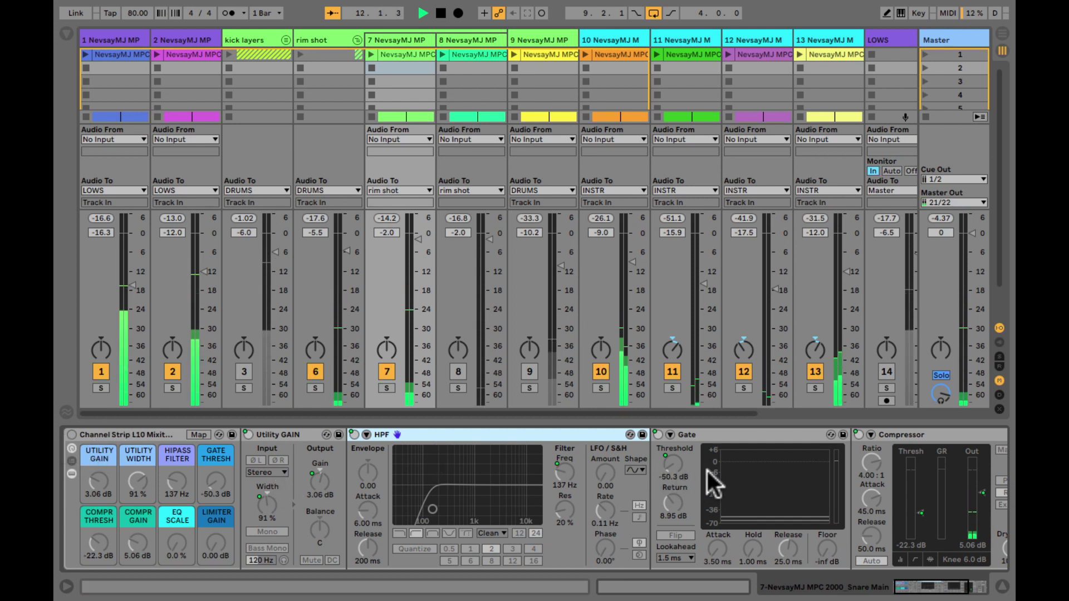
{"action": "left_click", "coordinate": [70, 435]}
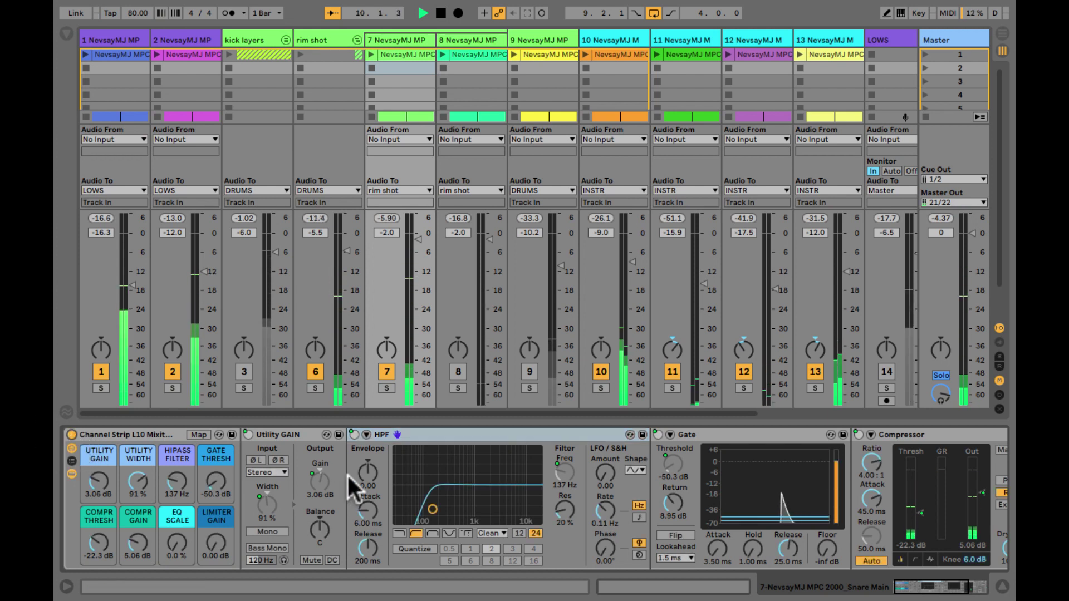
Step: Try a gate threshold of 6.00 dB in track 7's Channel Strip rack and undo the change
{"action": "left_click_drag", "start_coordinate": [210, 489], "coordinate": [213, 479]}
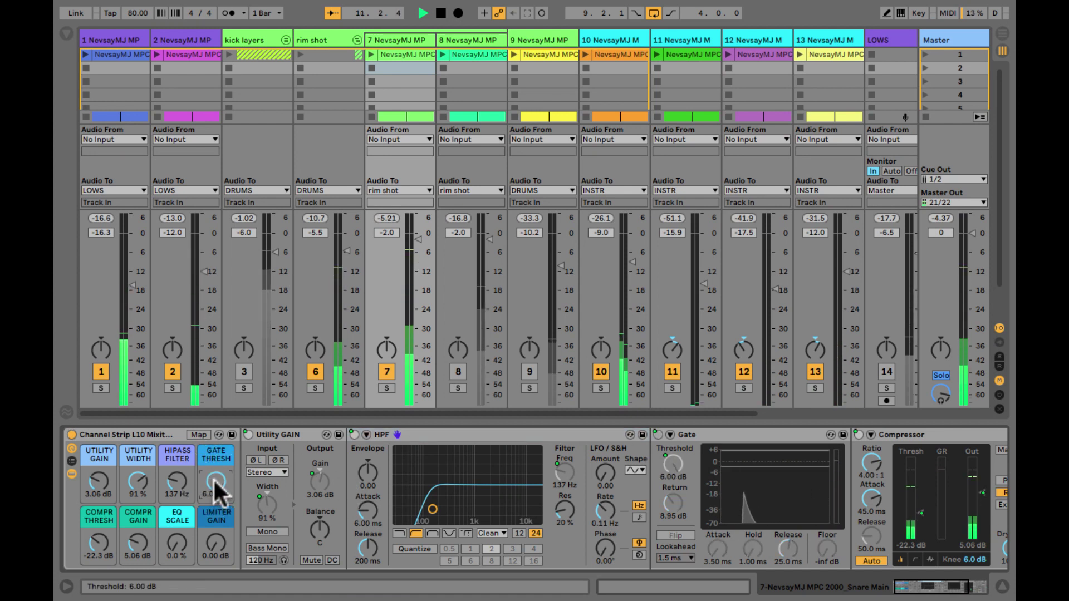
{"action": "key", "text": "ctrl+z"}
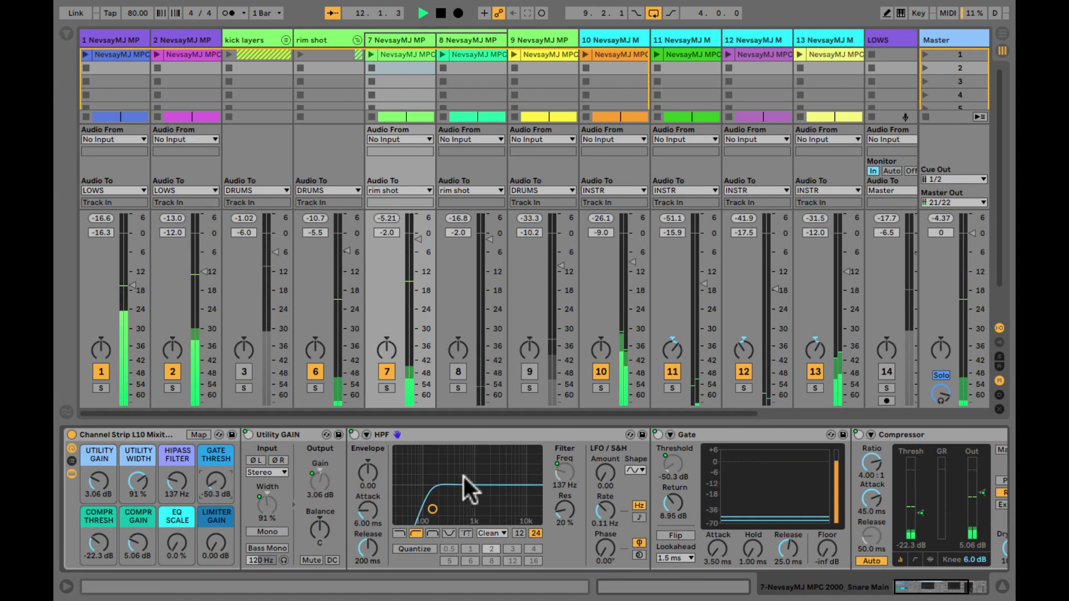
Step: Collapse the HPF and Gate devices on track 7, and briefly expand EQ Eight to check its EQ curve
{"action": "double_click", "coordinate": [443, 432]}
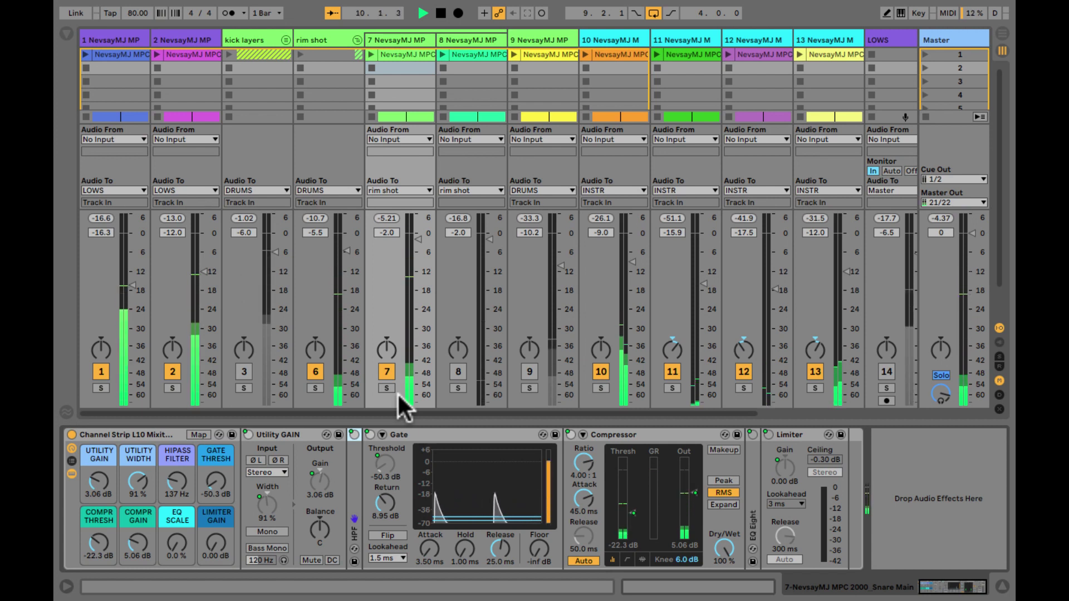
{"action": "double_click", "coordinate": [418, 433]}
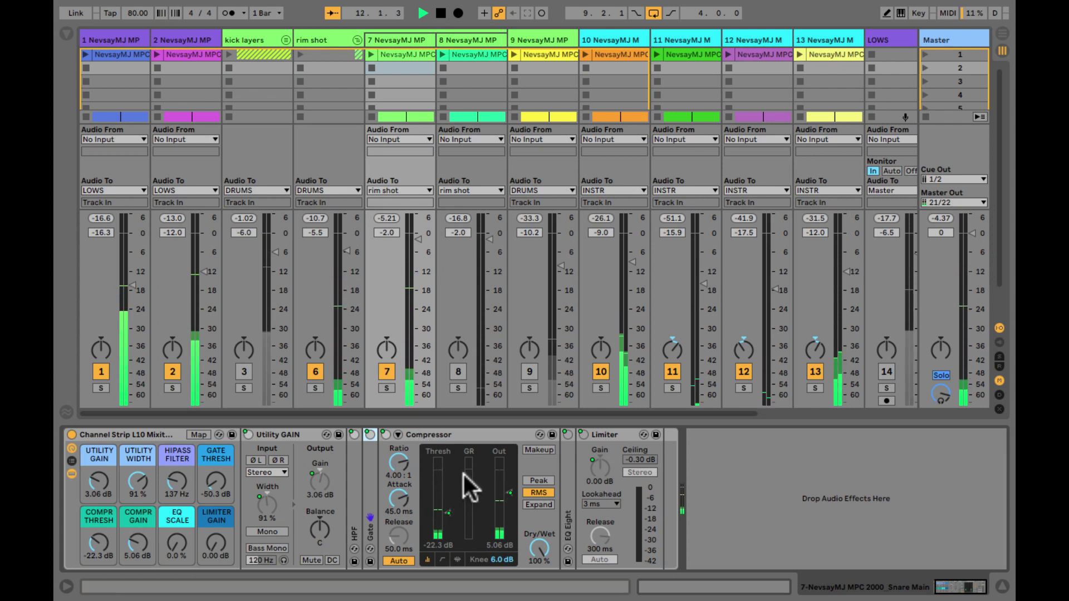
{"action": "double_click", "coordinate": [564, 498]}
{"action": "left_click", "coordinate": [156, 436]}
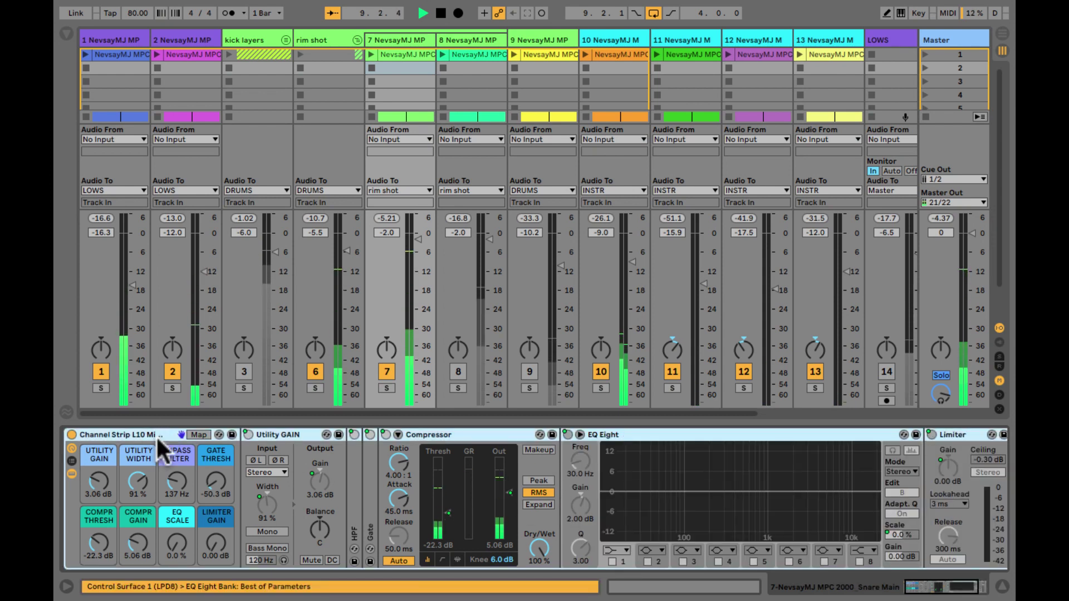
{"action": "left_click", "coordinate": [177, 543]}
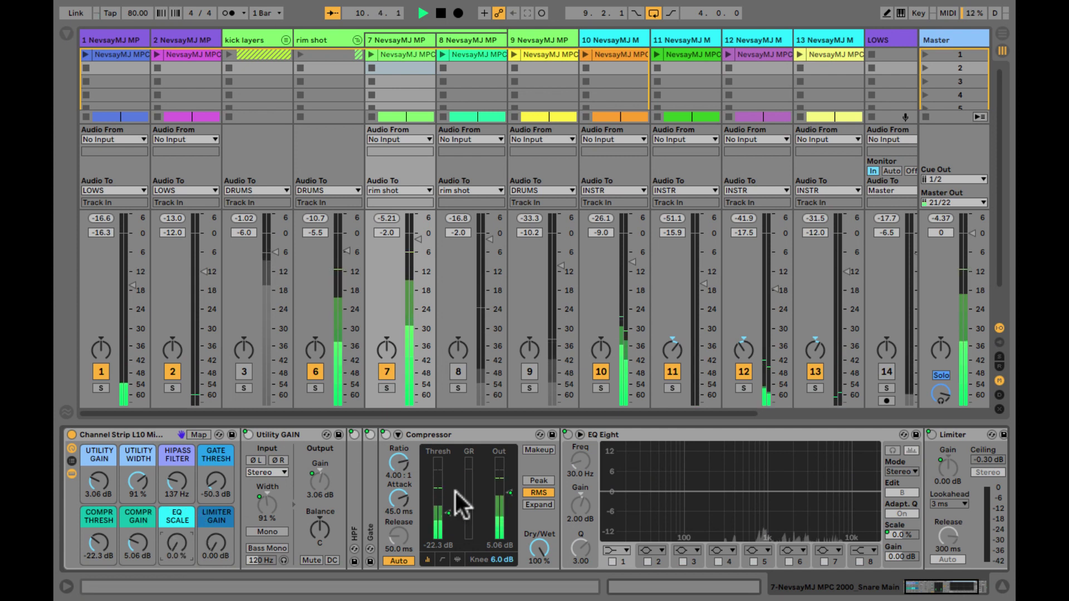
{"action": "double_click", "coordinate": [647, 433]}
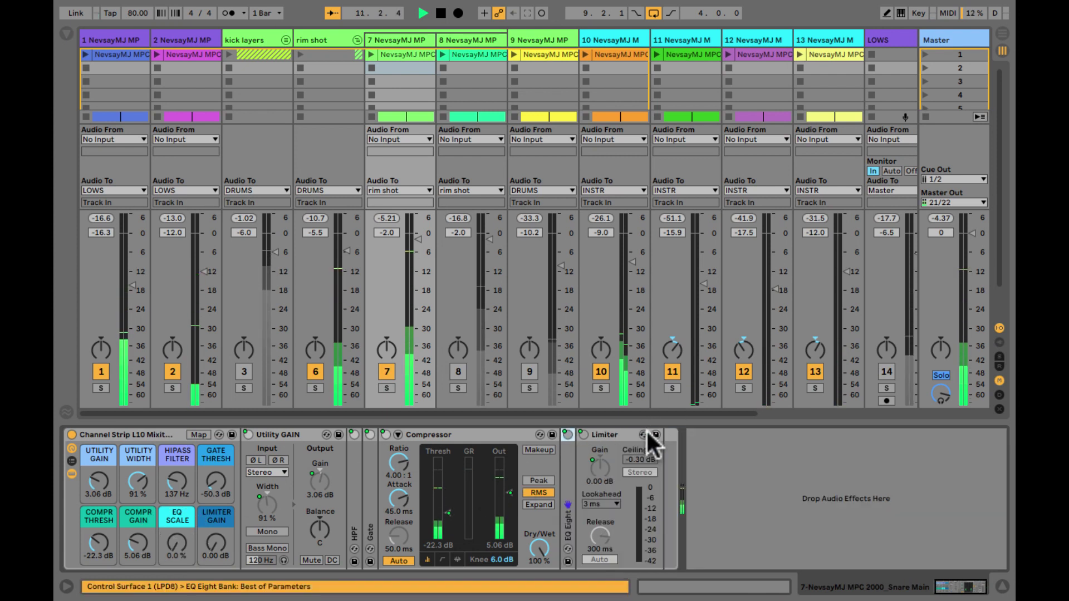
Step: Reactivate snare track 8 and turn on its Channel Strip rack
{"action": "left_click", "coordinate": [457, 372]}
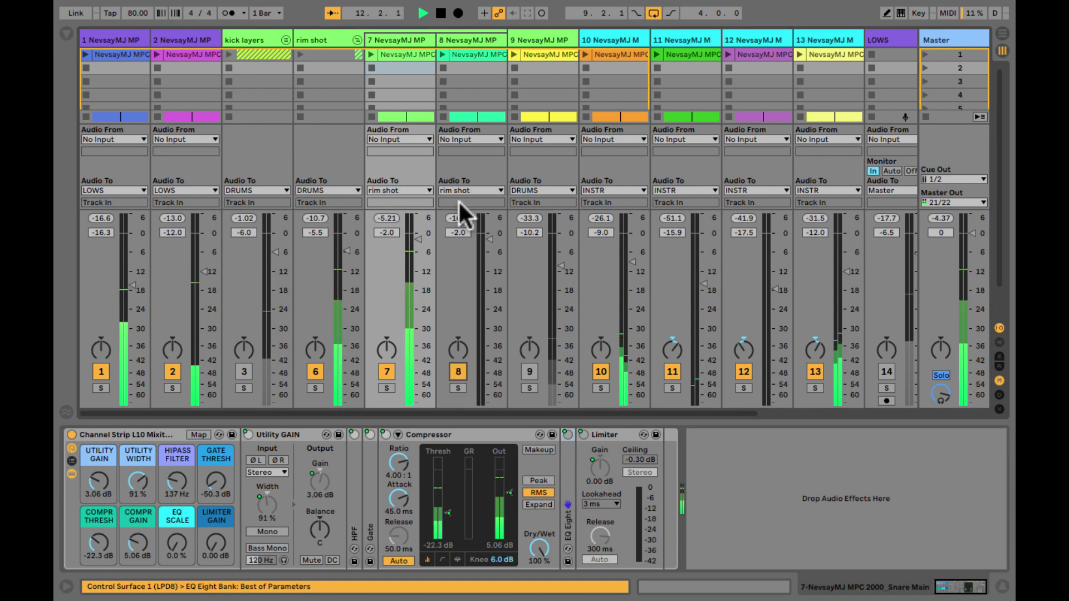
{"action": "left_click", "coordinate": [477, 41]}
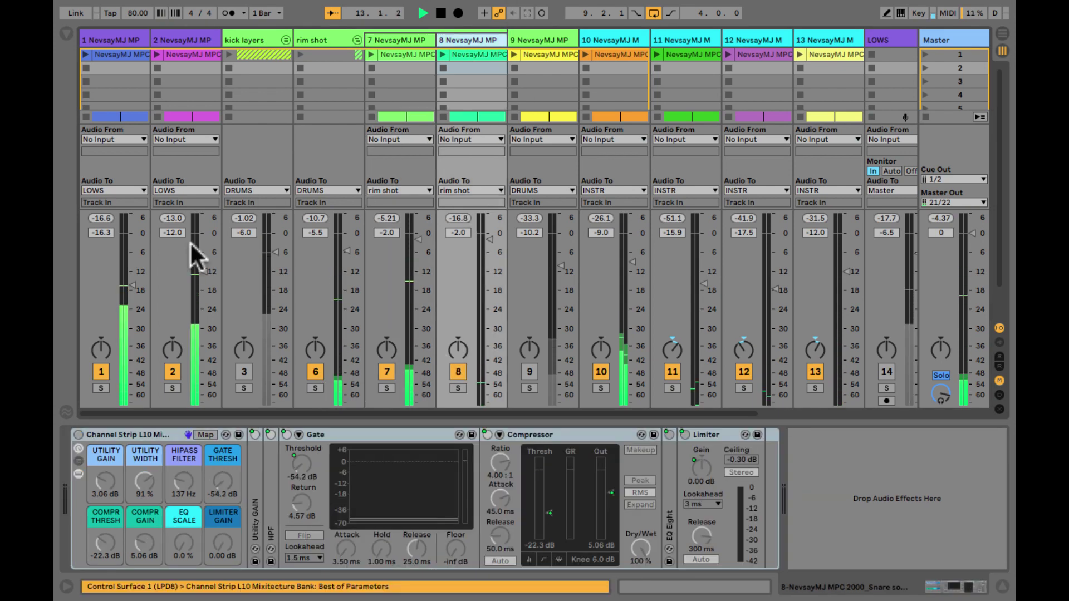
{"action": "left_click", "coordinate": [78, 434]}
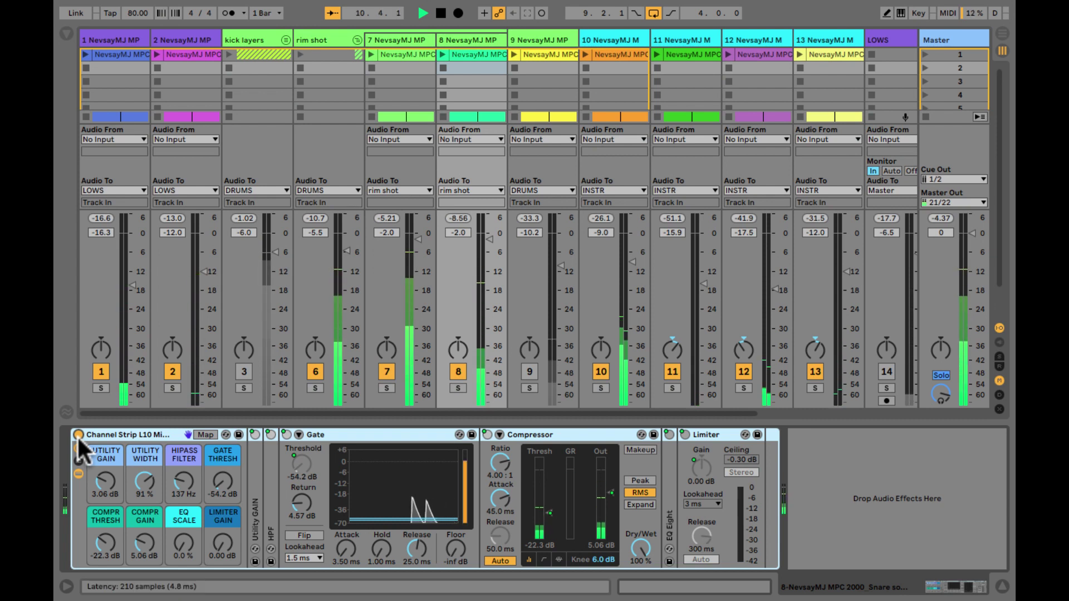
Step: Activate the kick layers group and balance it at -10.5 dB against the rim shot group at -4.0 dB
{"action": "left_click", "coordinate": [241, 371]}
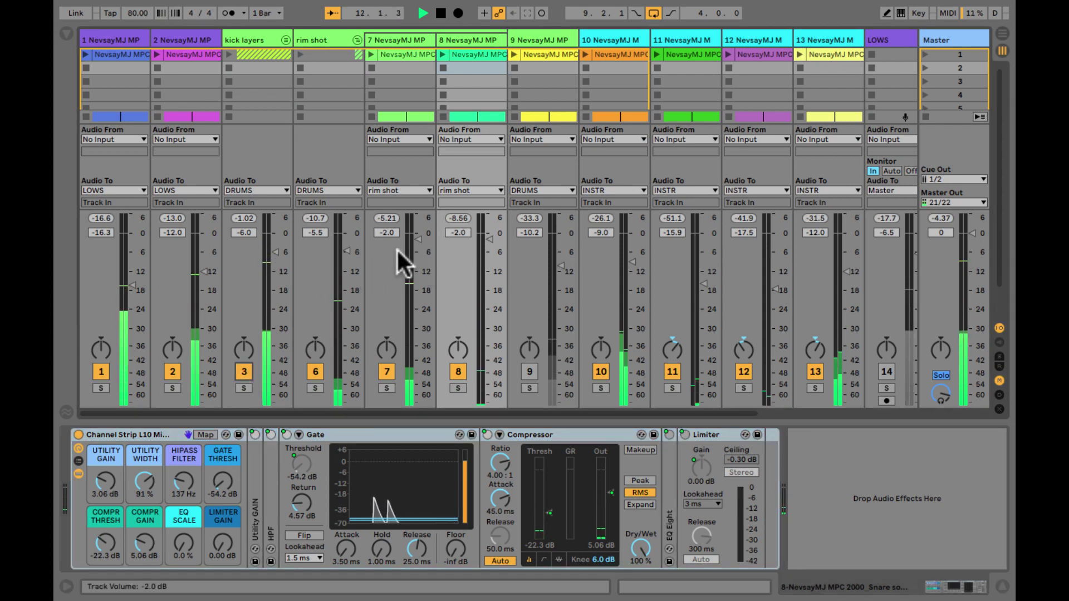
{"action": "left_click", "coordinate": [653, 439]}
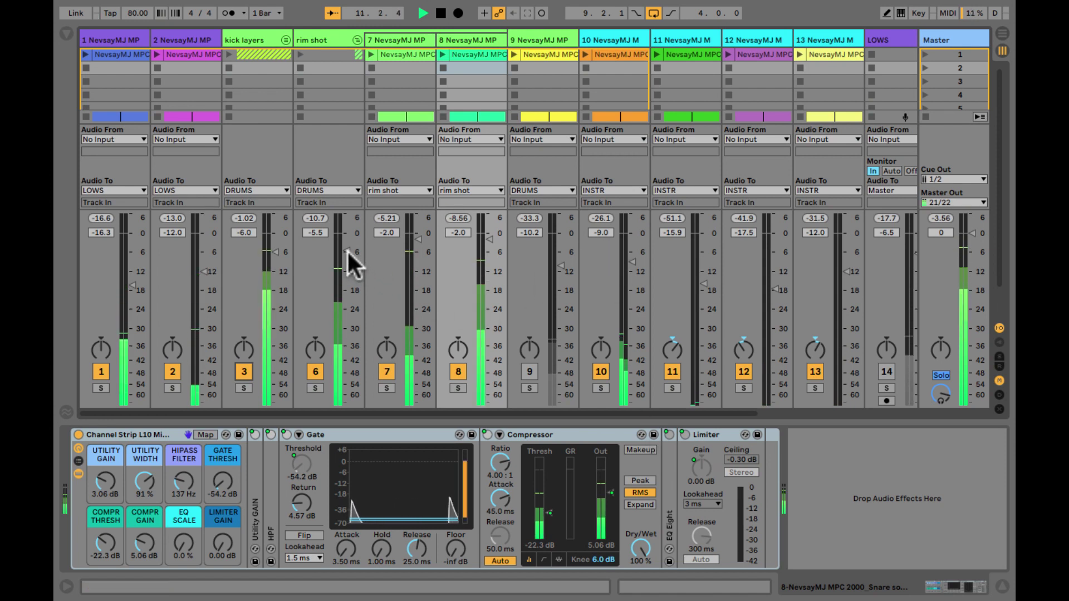
{"action": "left_click_drag", "start_coordinate": [345, 249], "coordinate": [343, 247]}
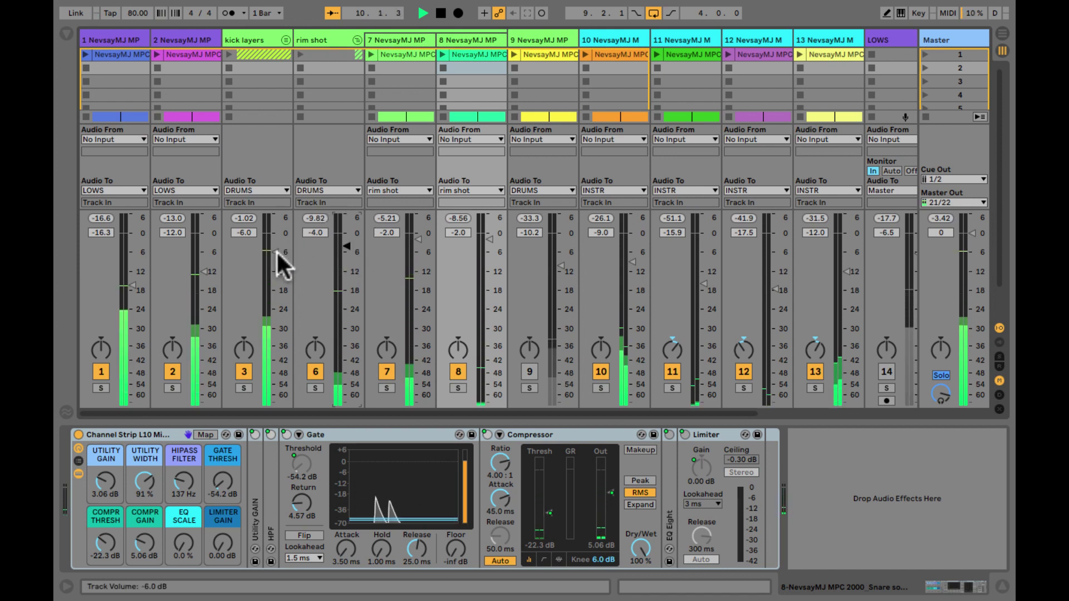
{"action": "left_click_drag", "start_coordinate": [275, 251], "coordinate": [273, 260]}
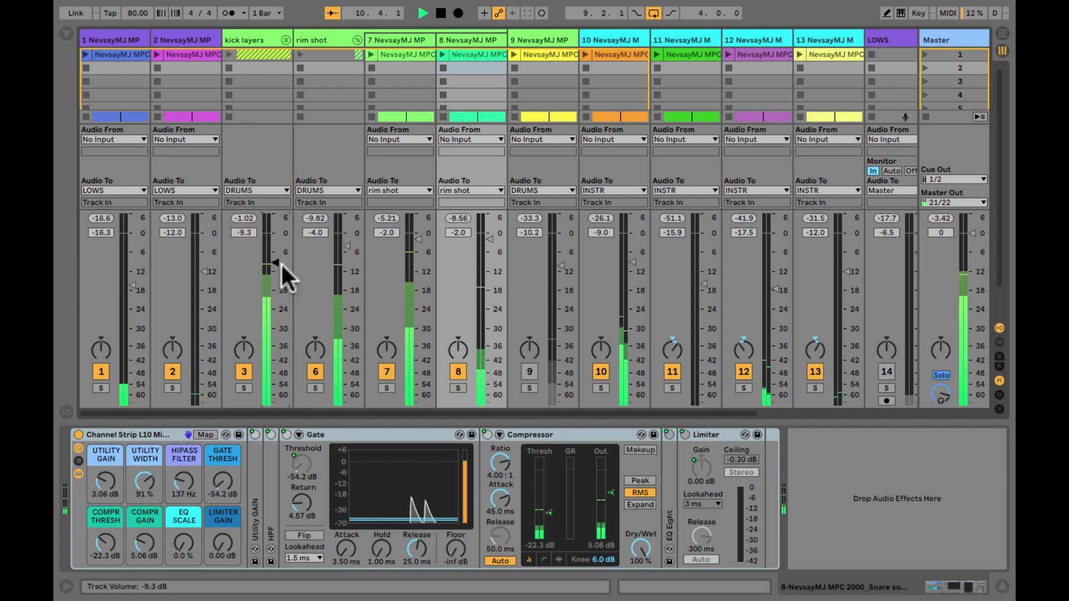
{"action": "scroll", "coordinate": [464, 340], "scroll_direction": "right", "scroll_amount": 3}
{"action": "scroll", "coordinate": [463, 337], "scroll_direction": "left", "scroll_amount": 3}
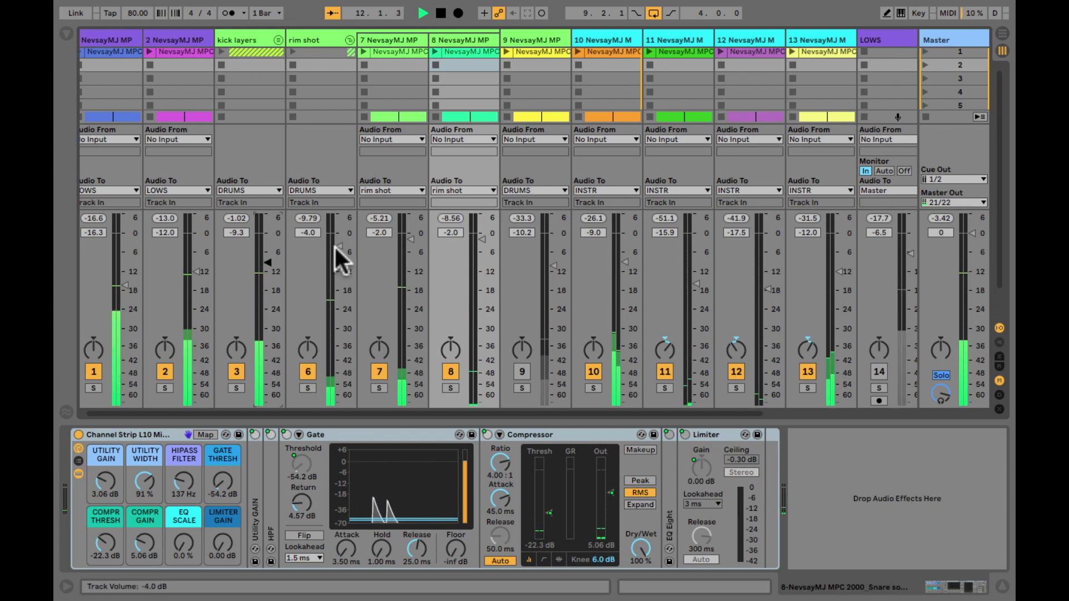
{"action": "left_click_drag", "start_coordinate": [340, 240], "coordinate": [339, 242]}
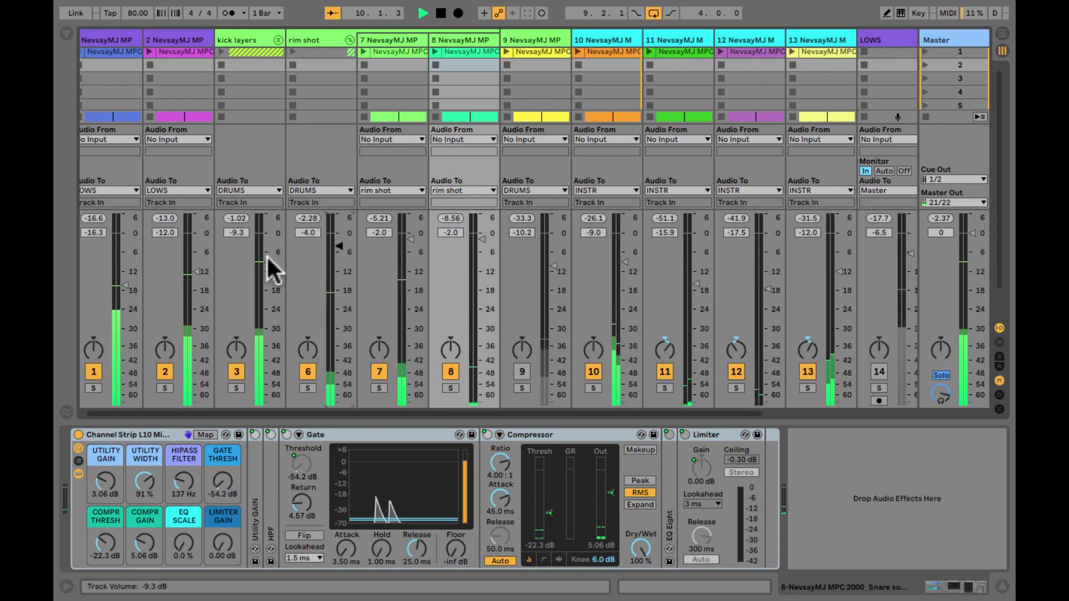
{"action": "left_click_drag", "start_coordinate": [262, 256], "coordinate": [264, 258]}
Step: Set the DRUMS bus volume to -7.0 dB and activate the LOWS bus
{"action": "scroll", "coordinate": [456, 297], "scroll_direction": "right", "scroll_amount": 5}
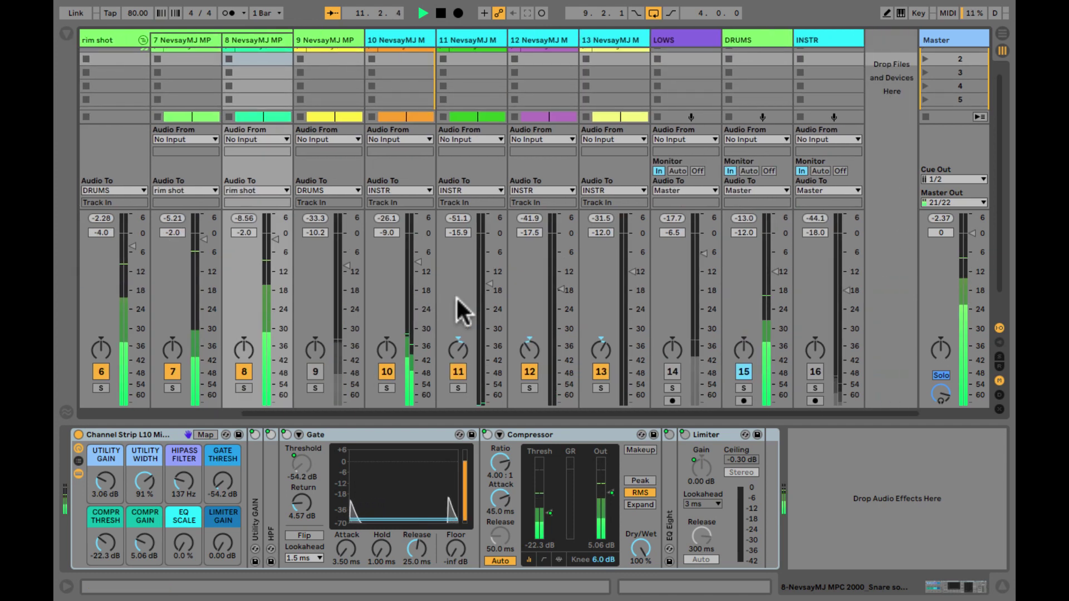
{"action": "left_click_drag", "start_coordinate": [776, 269], "coordinate": [772, 270]}
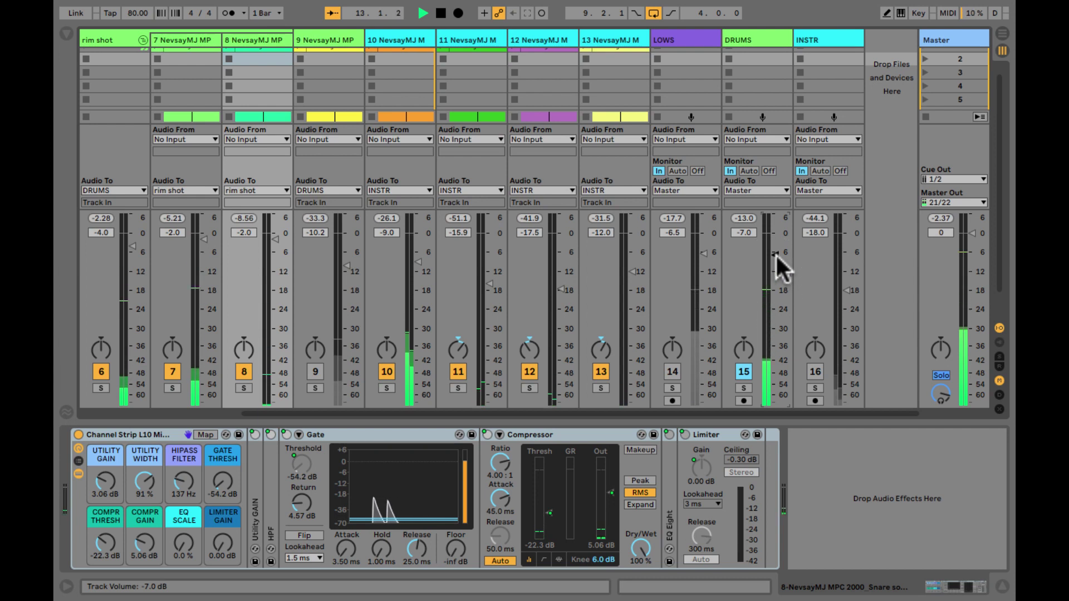
{"action": "left_click", "coordinate": [666, 368]}
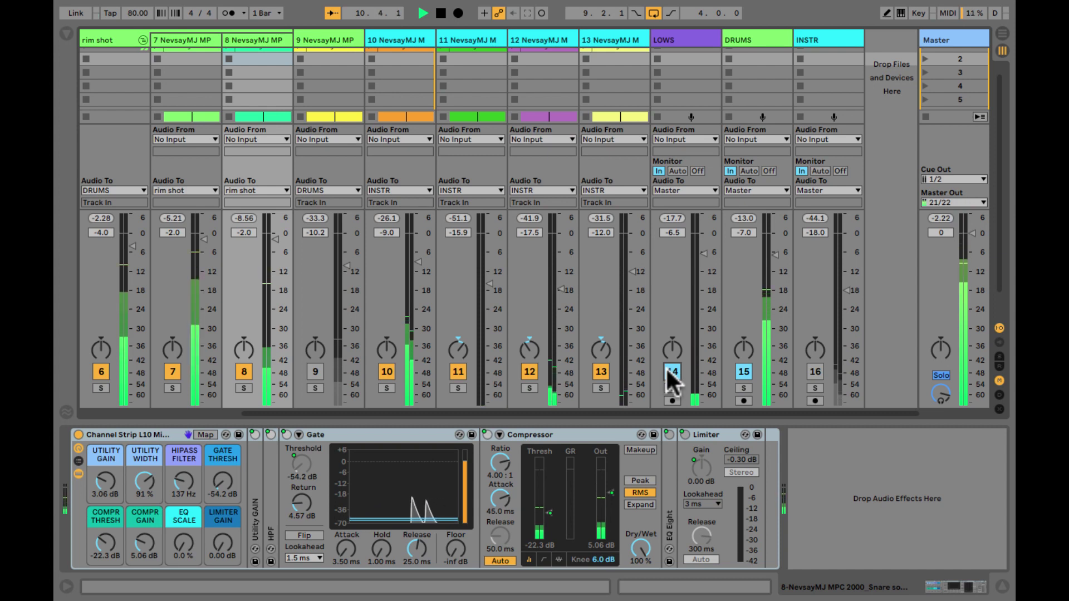
Step: Activate the hi-hats on track 9 and bring their volume up from silence to -3.2 dB
{"action": "scroll", "coordinate": [627, 326], "scroll_direction": "left", "scroll_amount": 5}
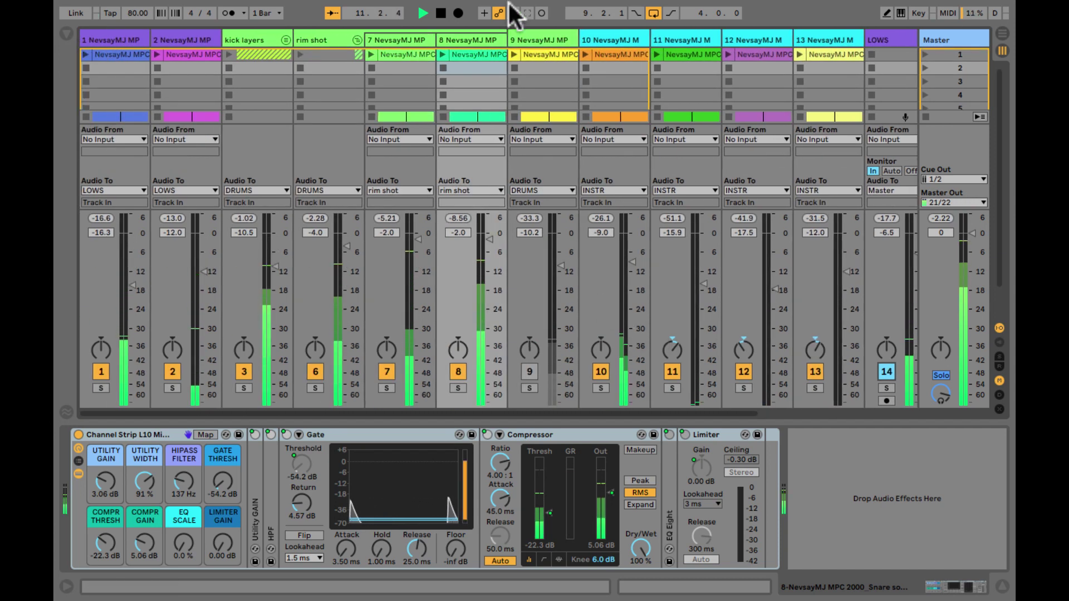
{"action": "left_click", "coordinate": [535, 36]}
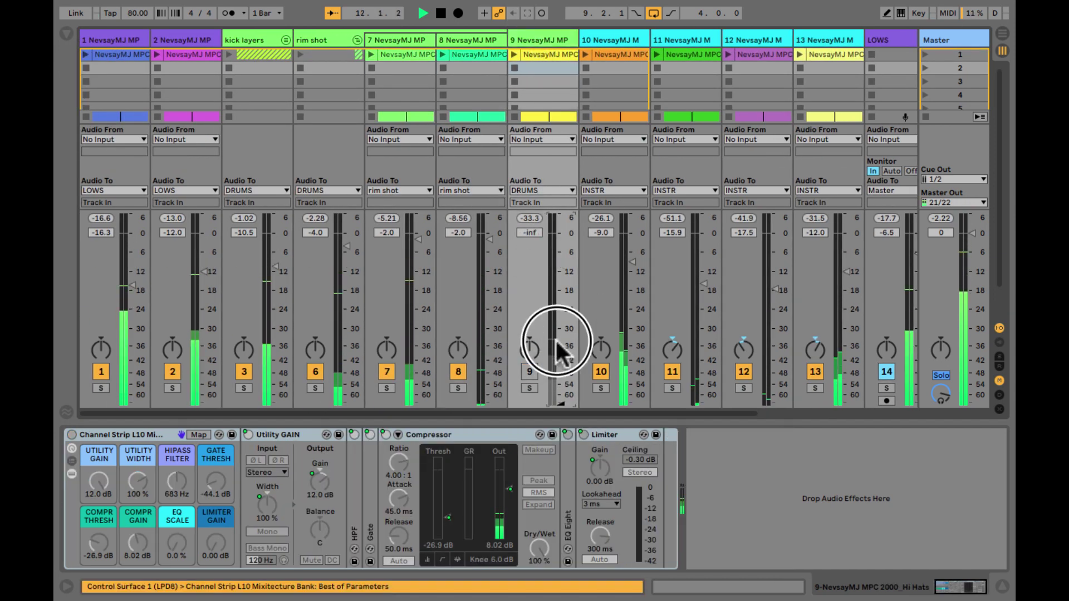
{"action": "left_click", "coordinate": [530, 371]}
{"action": "mouse_move", "coordinate": [559, 393]}
{"action": "left_mouse_down"}
{"action": "mouse_move", "coordinate": [557, 214]}
{"action": "mouse_move", "coordinate": [553, 222]}
{"action": "left_mouse_up"}
{"action": "left_click", "coordinate": [545, 83]}
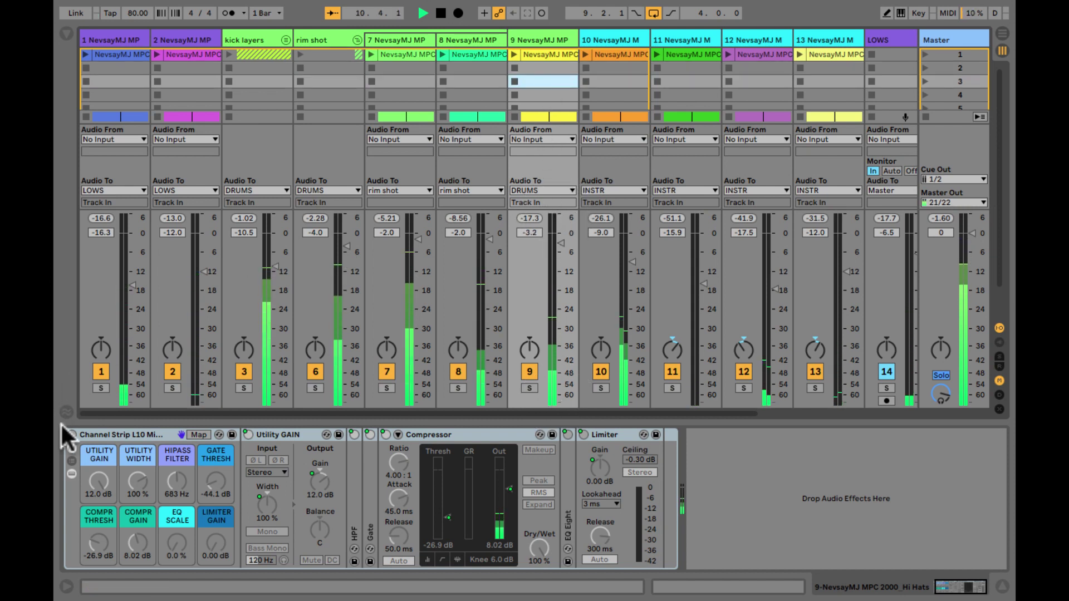
Step: Solo the hi-hats on track 9 and examine their frequency content in the enlarged master spectrum
{"action": "left_click", "coordinate": [530, 387]}
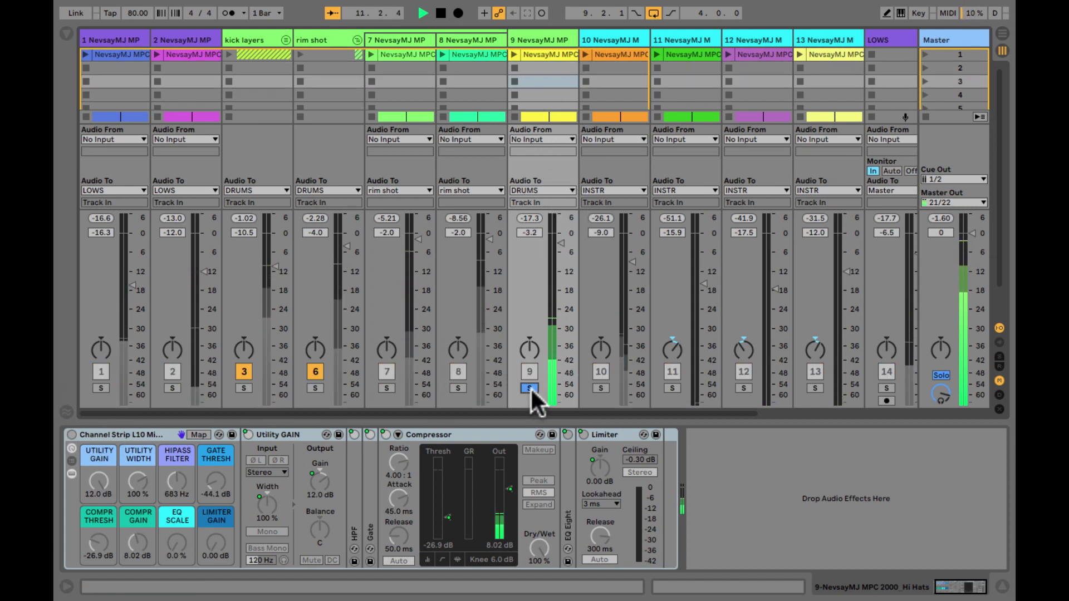
{"action": "double_click", "coordinate": [552, 529]}
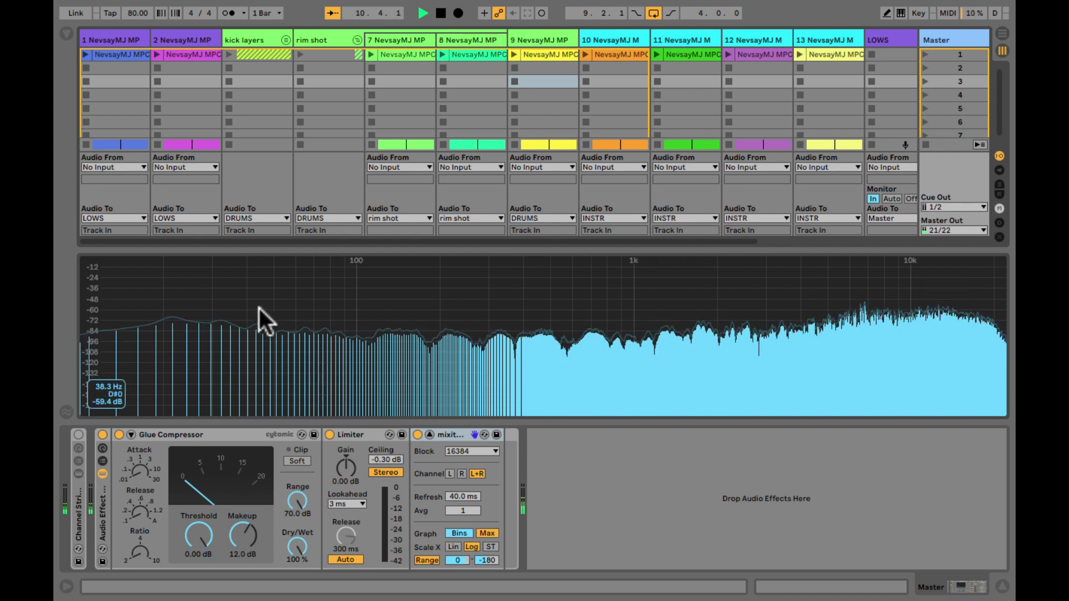
{"action": "left_click", "coordinate": [502, 320]}
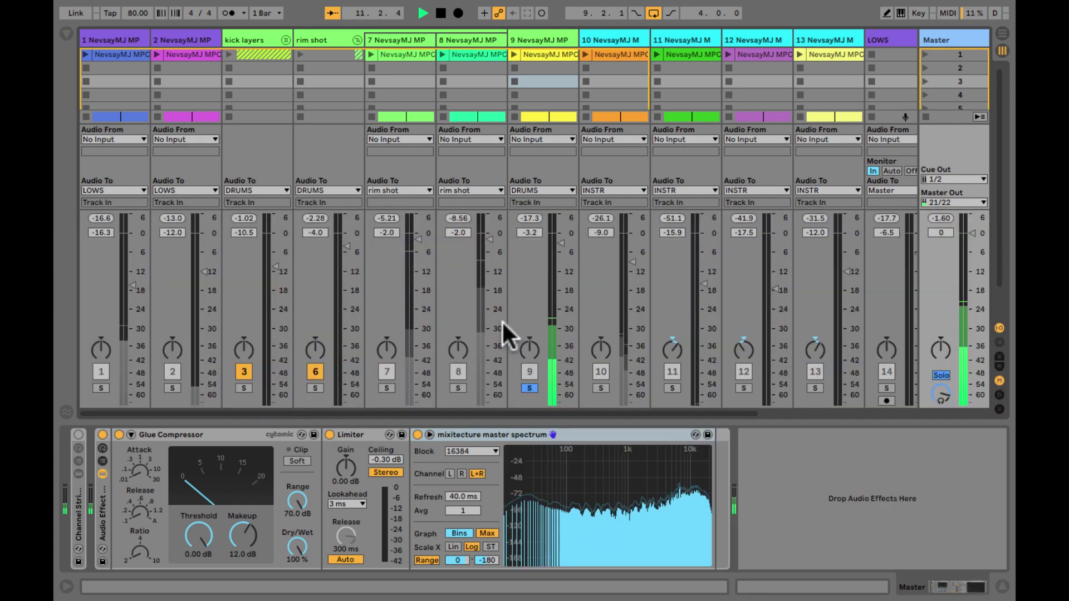
Step: Turn on the Channel Strip rack of hi-hat track 9 and take the track out of solo
{"action": "left_click", "coordinate": [543, 94]}
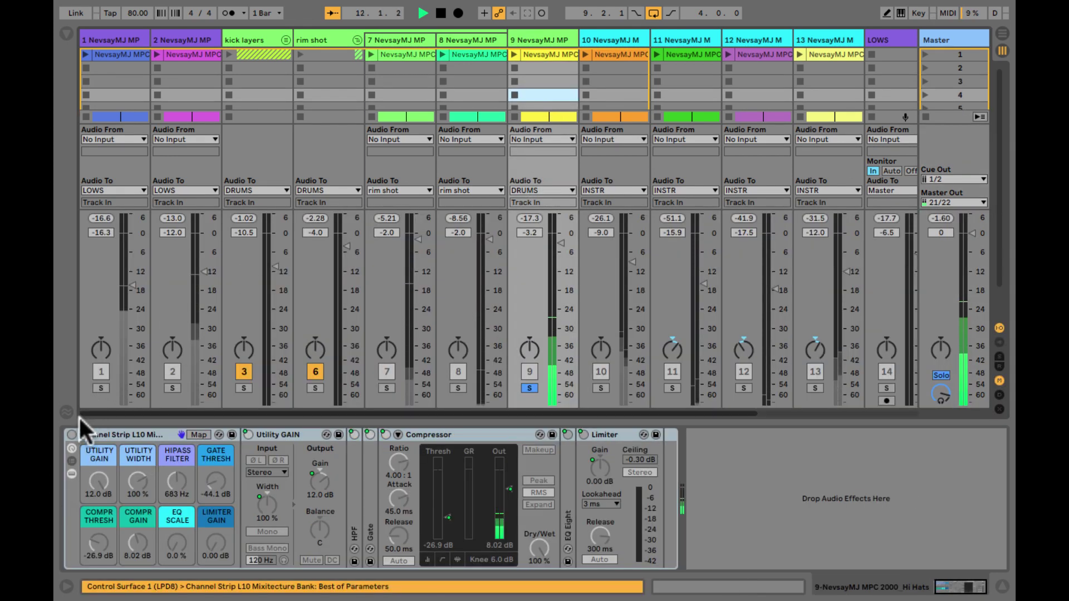
{"action": "left_click", "coordinate": [72, 434]}
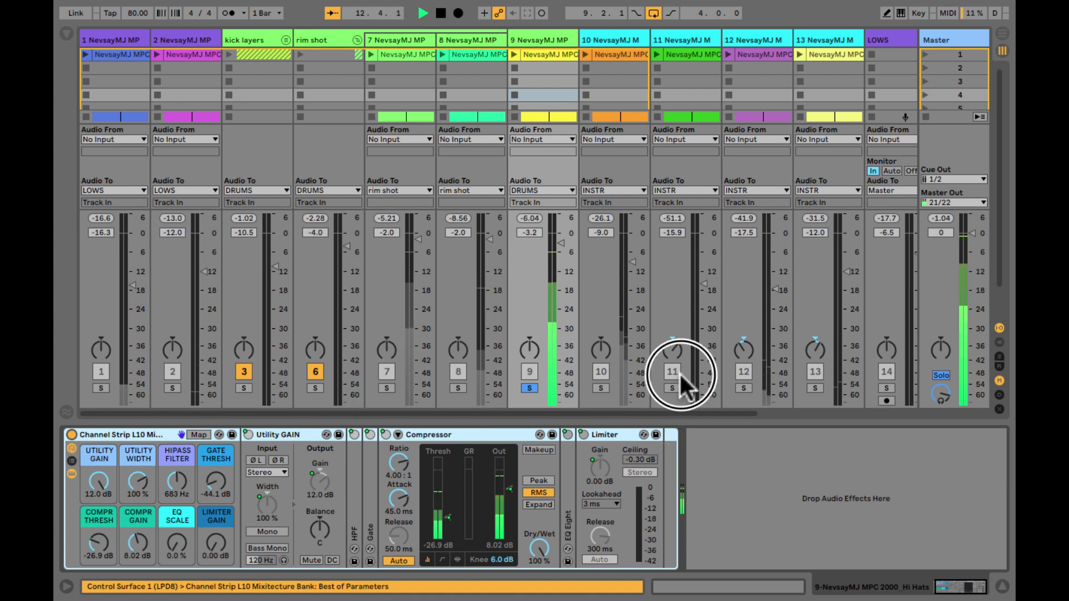
{"action": "left_click", "coordinate": [523, 388]}
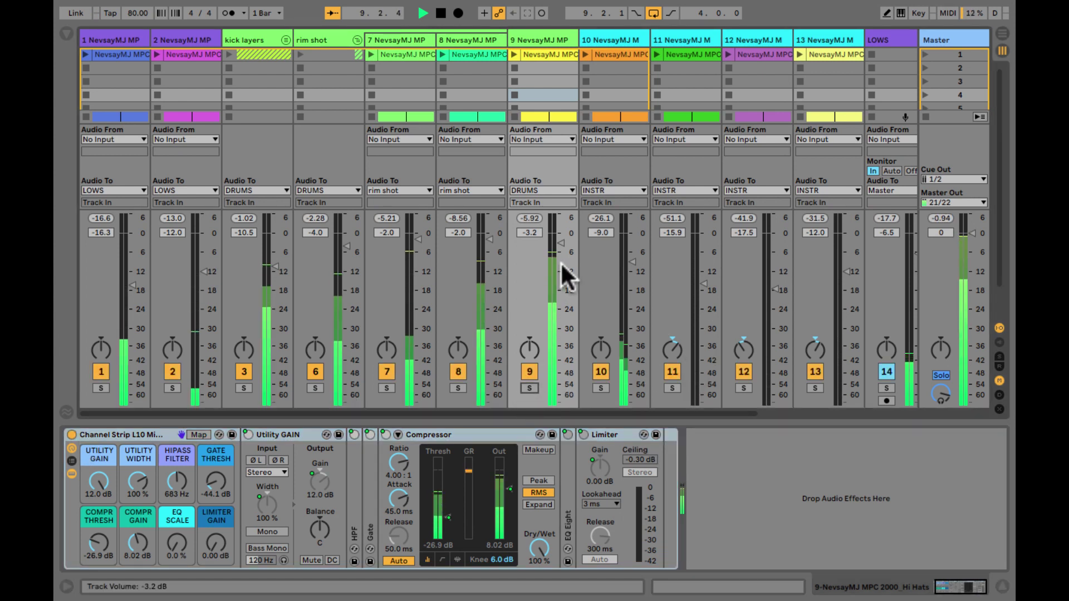
Step: Lower the hi-hat track's volume to -11.0 dB, comparing it with the previous level by undoing and redoing
{"action": "left_click_drag", "start_coordinate": [558, 244], "coordinate": [559, 269]}
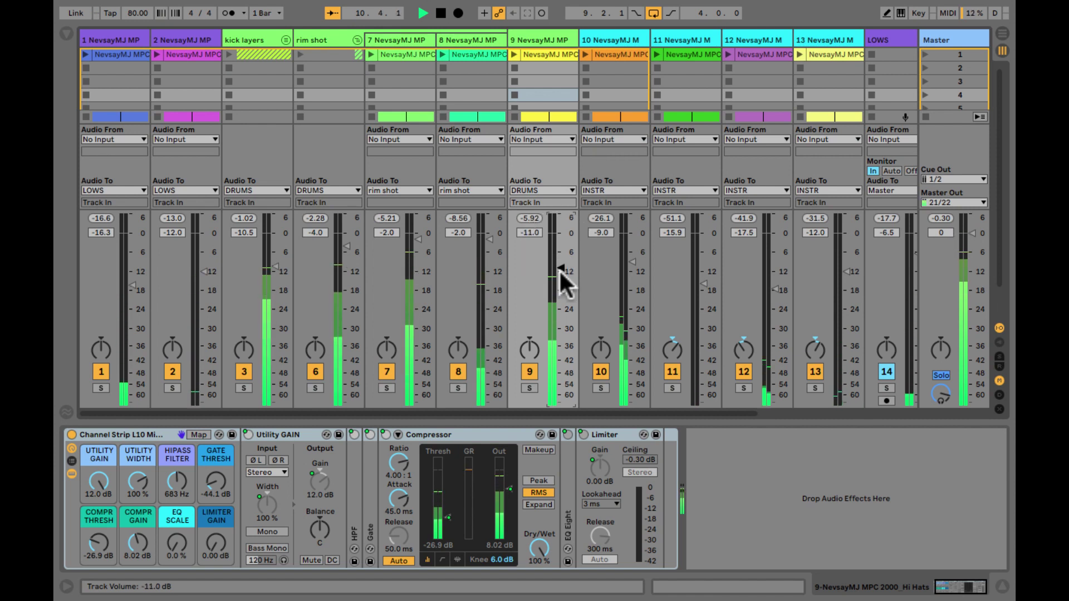
{"action": "key", "text": "ctrl+z"}
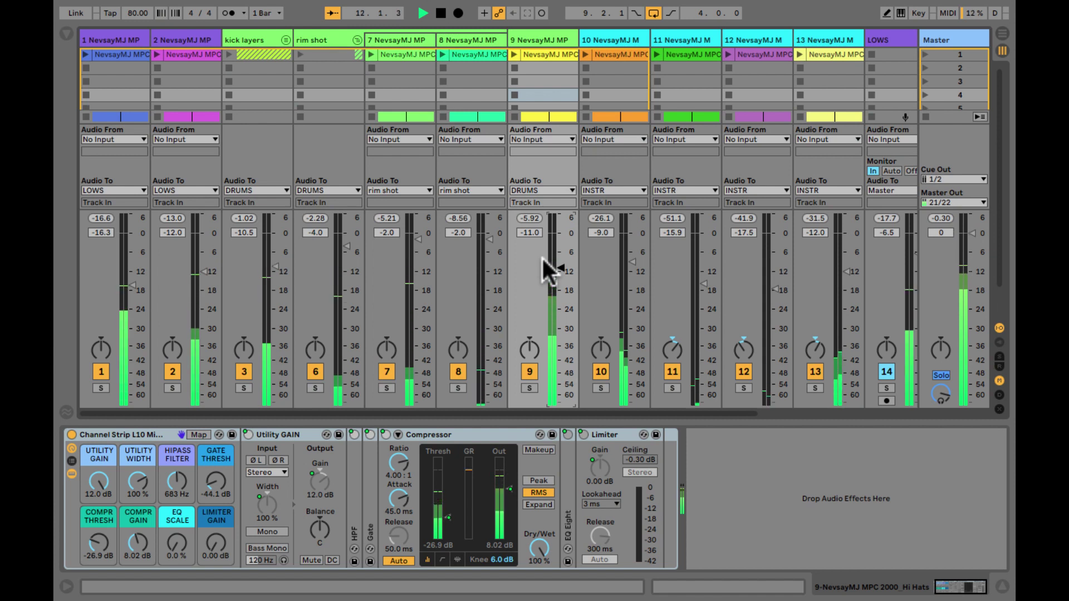
{"action": "key", "text": "ctrl+y"}
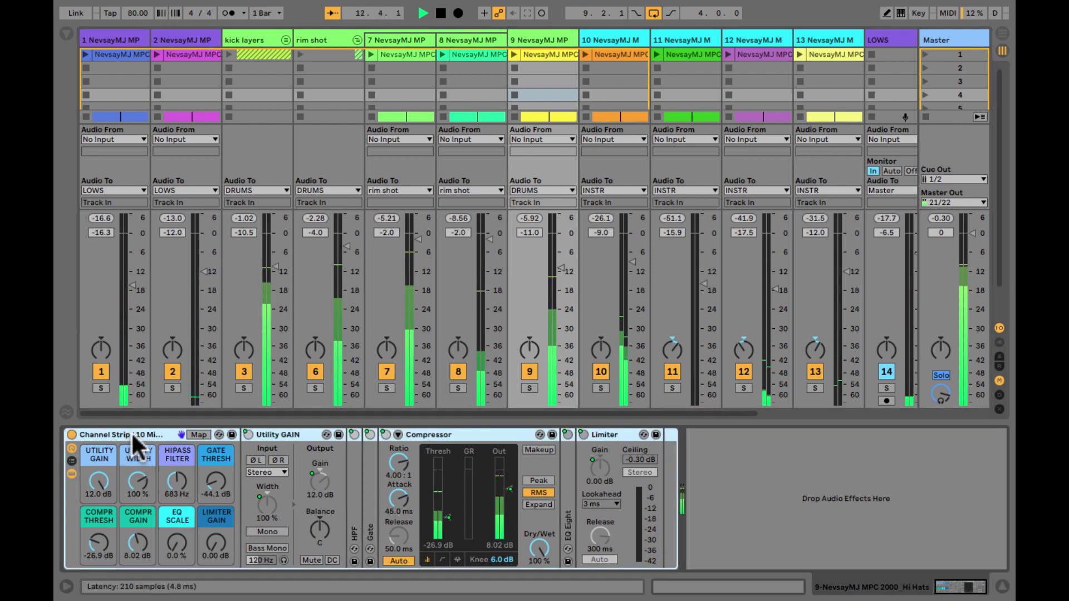
Step: Set the hi-hats' hipass filter macro to 539 Hz, leaving Utility GAIN and HPF collapsed and Gate expanded
{"action": "left_click", "coordinate": [268, 494]}
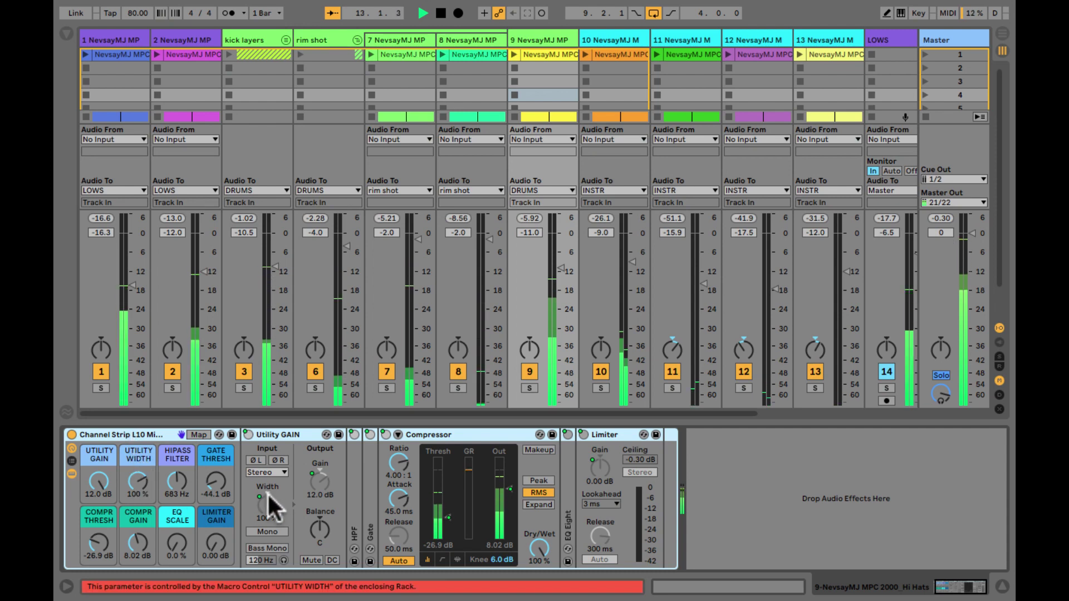
{"action": "double_click", "coordinate": [296, 435]}
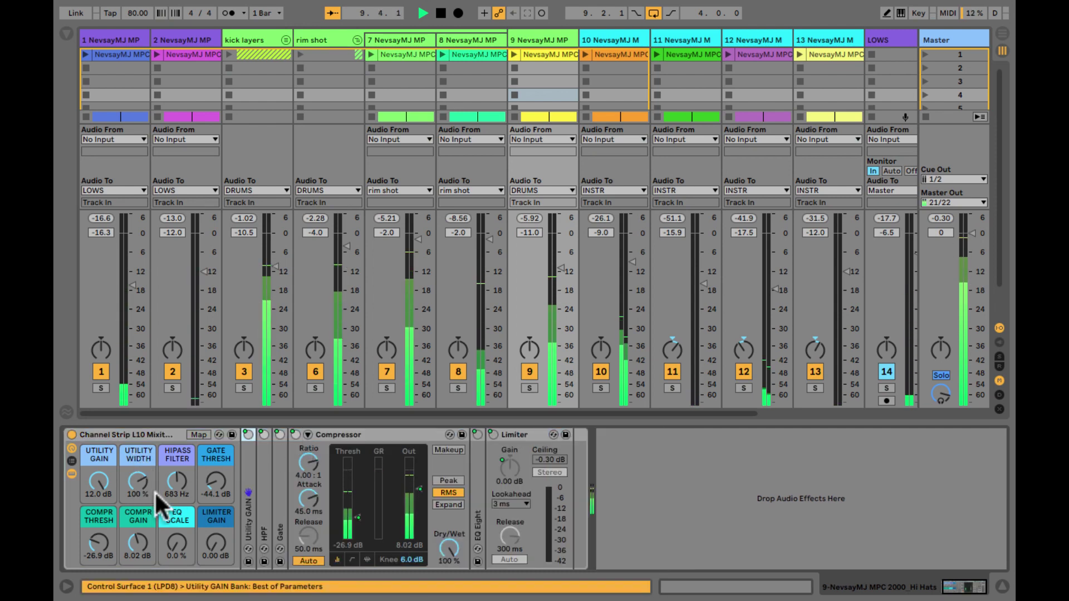
{"action": "double_click", "coordinate": [265, 494]}
{"action": "left_click_drag", "start_coordinate": [175, 480], "coordinate": [179, 487]}
{"action": "double_click", "coordinate": [337, 439]}
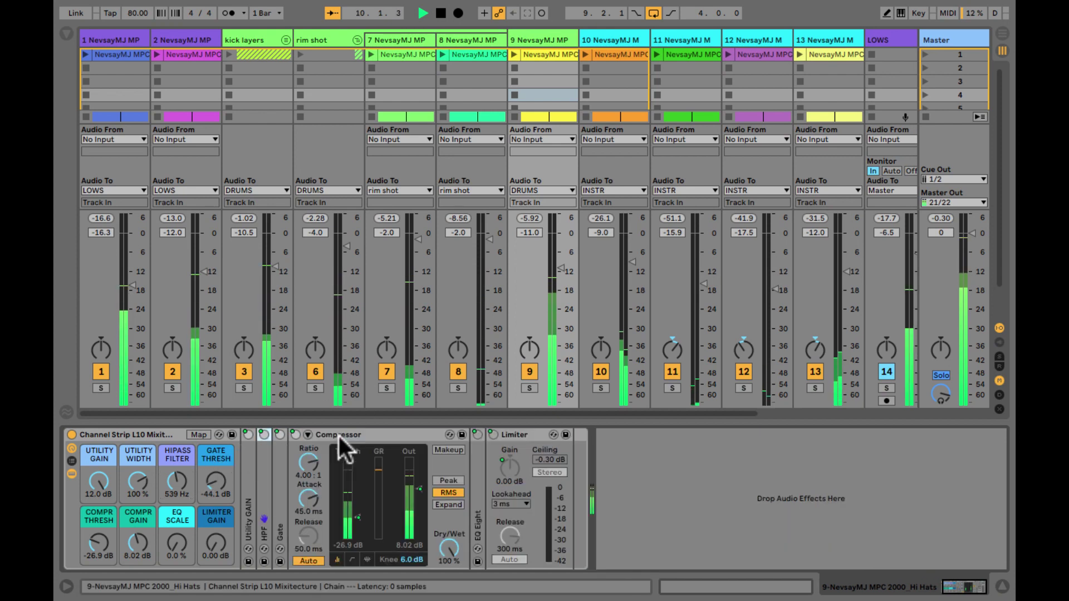
{"action": "double_click", "coordinate": [277, 482]}
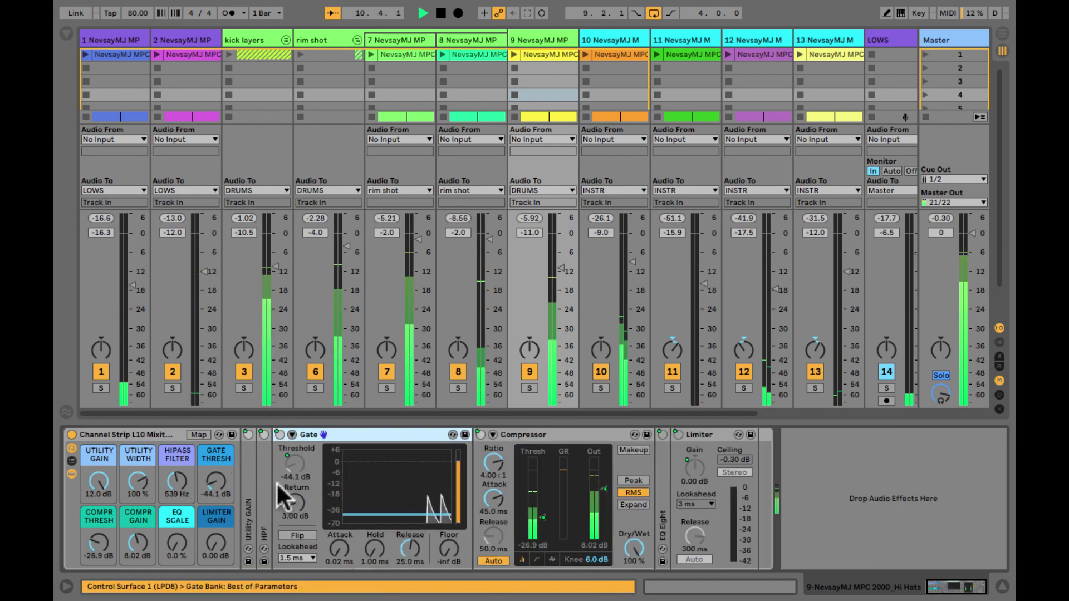
Step: Set the hi-hats' gate threshold macro to -47.0 dB while soloing track 9, and take the track out of solo
{"action": "left_click", "coordinate": [529, 387]}
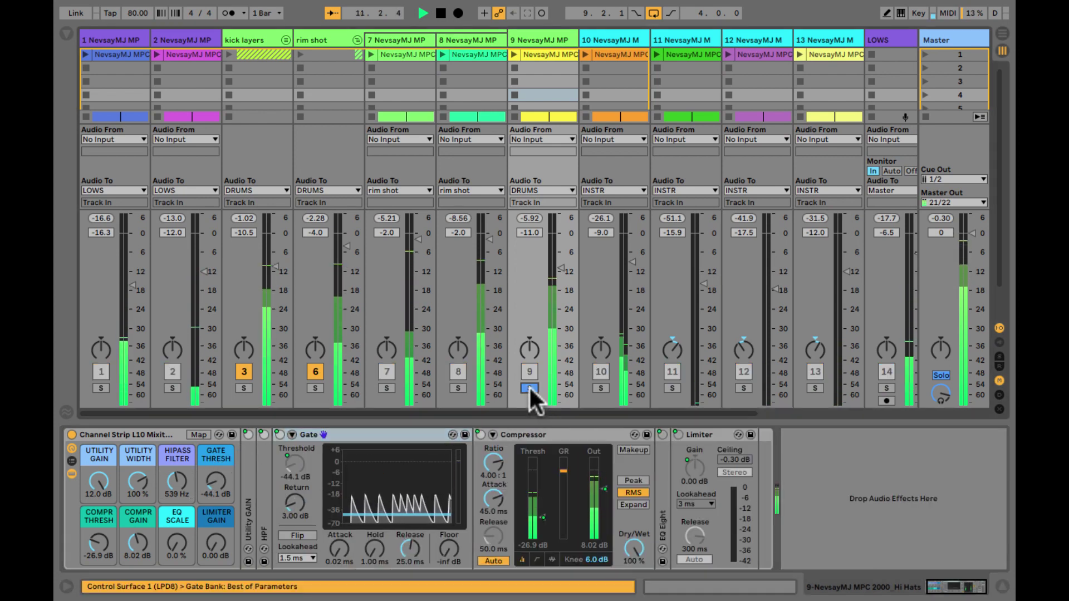
{"action": "left_click_drag", "start_coordinate": [215, 482], "coordinate": [216, 481]}
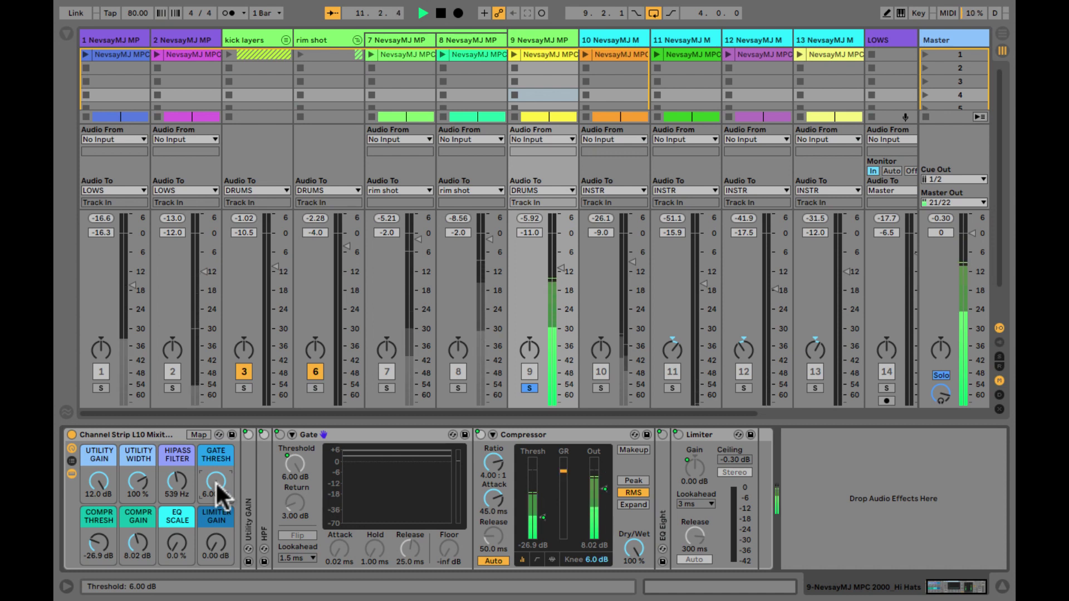
{"action": "mouse_move", "coordinate": [215, 481]}
{"action": "left_mouse_down"}
{"action": "mouse_move", "coordinate": [216, 502]}
{"action": "mouse_move", "coordinate": [216, 481]}
{"action": "left_mouse_up"}
{"action": "left_click", "coordinate": [528, 388]}
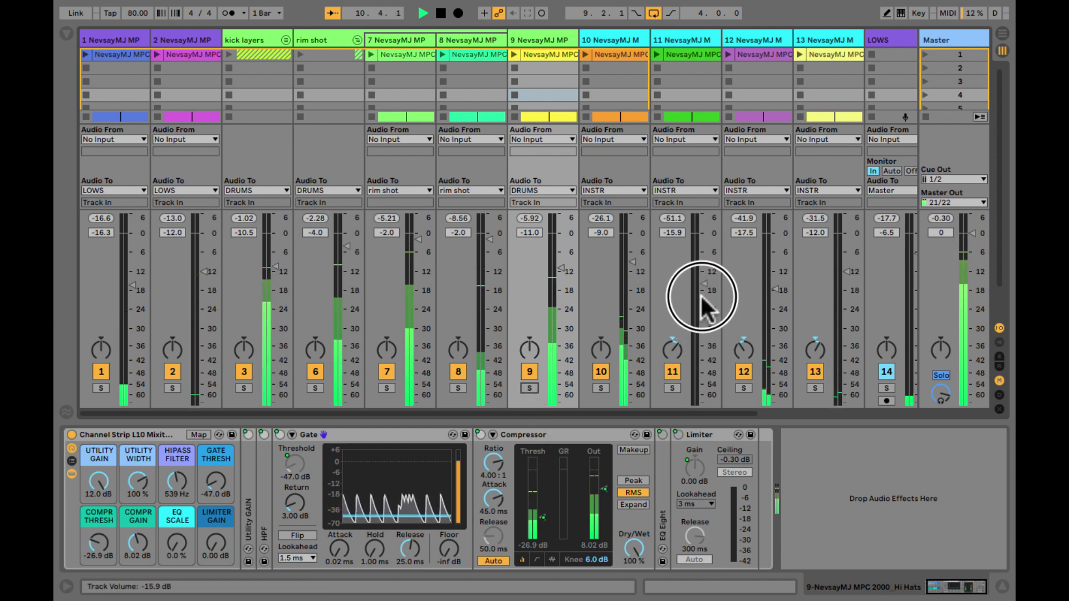
Step: Expand the hi-hats' EQ Eight and raise the EQ scale macro to 125%
{"action": "double_click", "coordinate": [661, 507]}
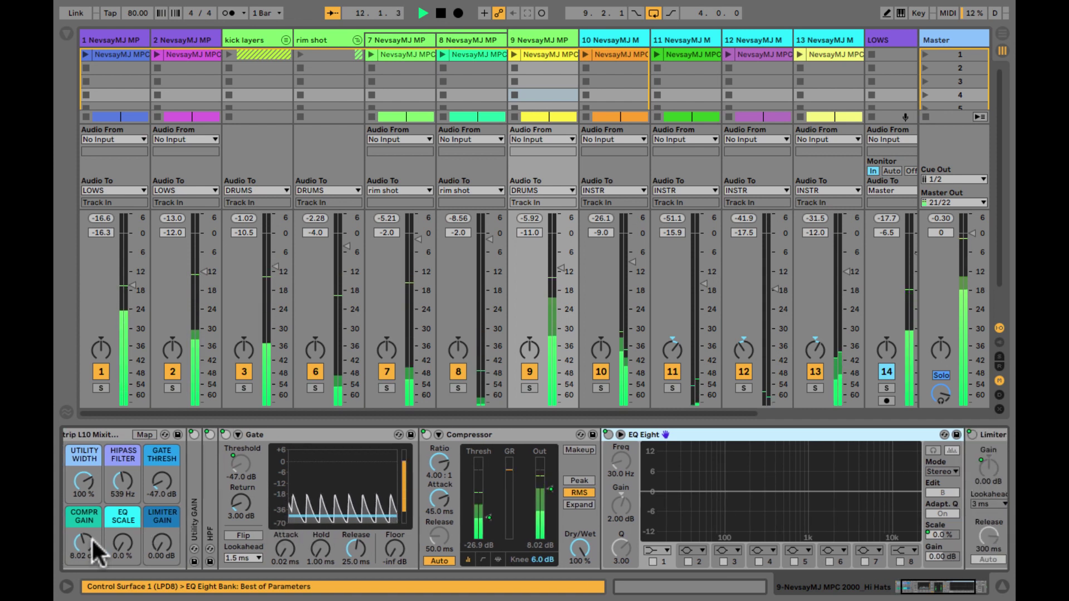
{"action": "left_click", "coordinate": [124, 545]}
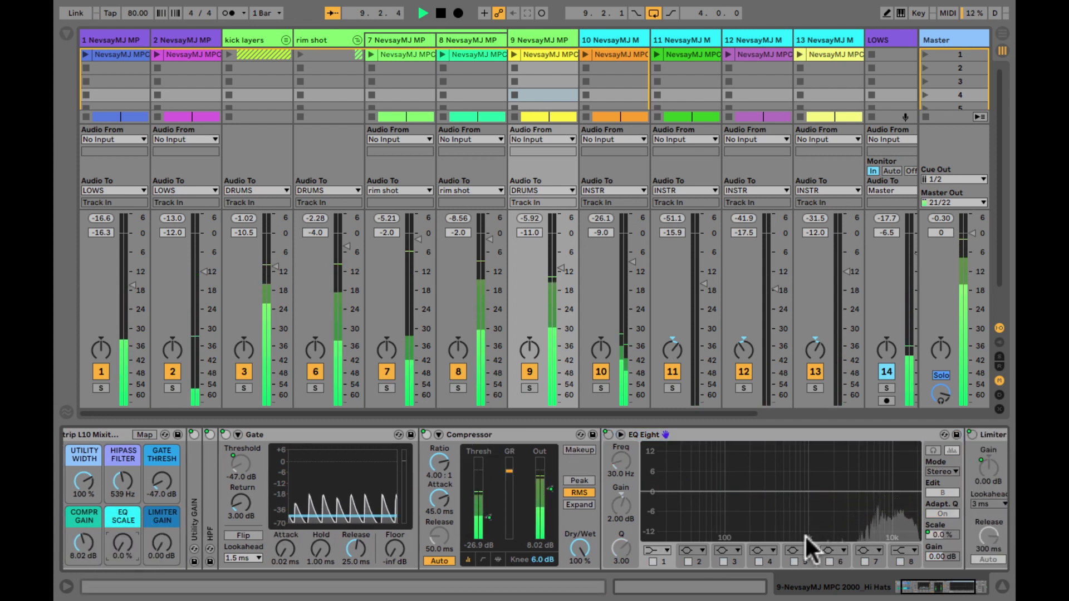
{"action": "left_click_drag", "start_coordinate": [123, 543], "coordinate": [127, 434]}
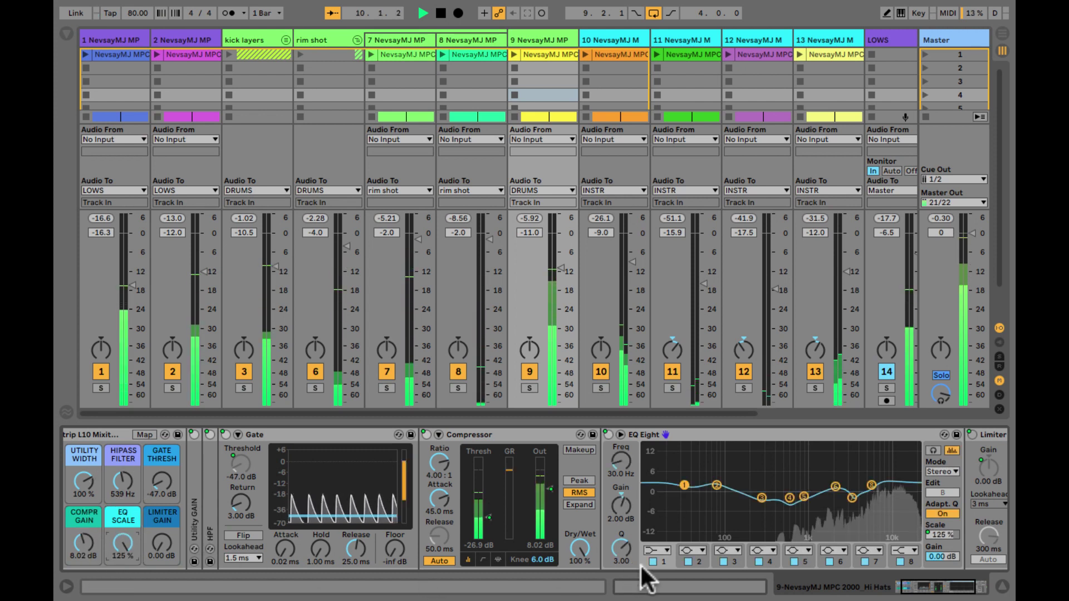
Step: Turn off bands 1 to 7 of the hi-hats' EQ Eight, leaving only band 8 active
{"action": "left_click", "coordinate": [652, 560]}
{"action": "left_click", "coordinate": [688, 561]}
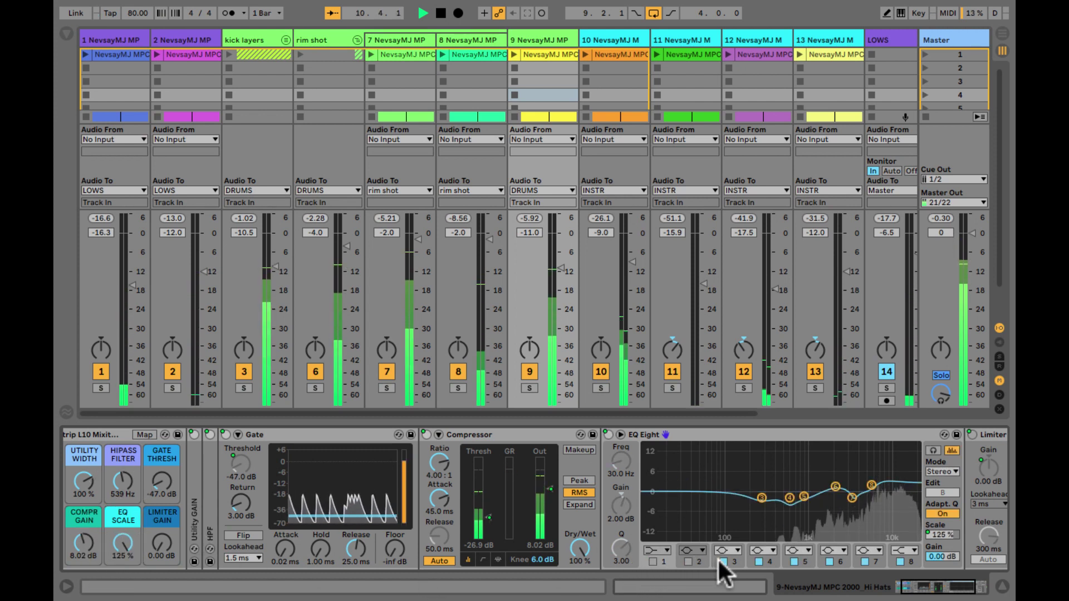
{"action": "left_click", "coordinate": [723, 561]}
{"action": "left_click", "coordinate": [759, 561]}
{"action": "left_click", "coordinate": [794, 561]}
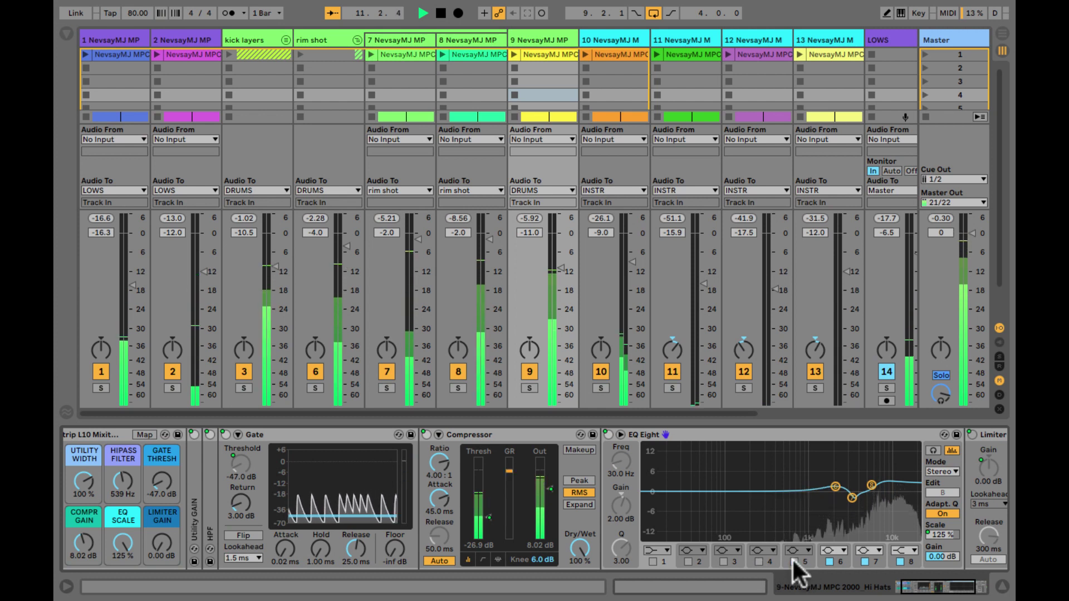
{"action": "left_click", "coordinate": [828, 560]}
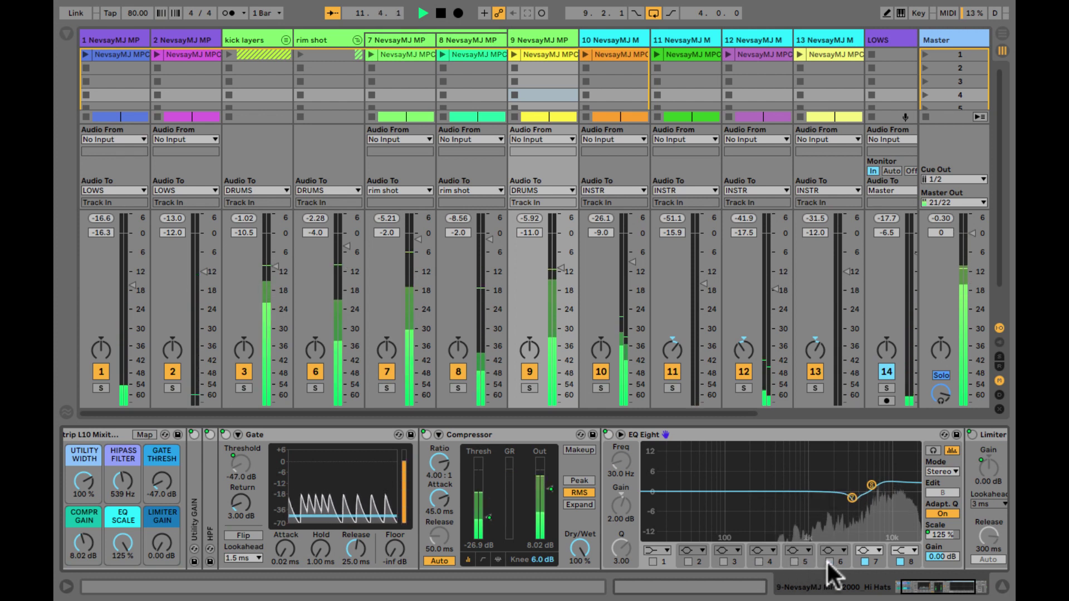
{"action": "left_click", "coordinate": [864, 561]}
Step: Move the hi-hats' EQ band 8 to 3.16 kHz with 0.71 dB gain, and stop playback
{"action": "left_click_drag", "start_coordinate": [871, 484], "coordinate": [848, 484]}
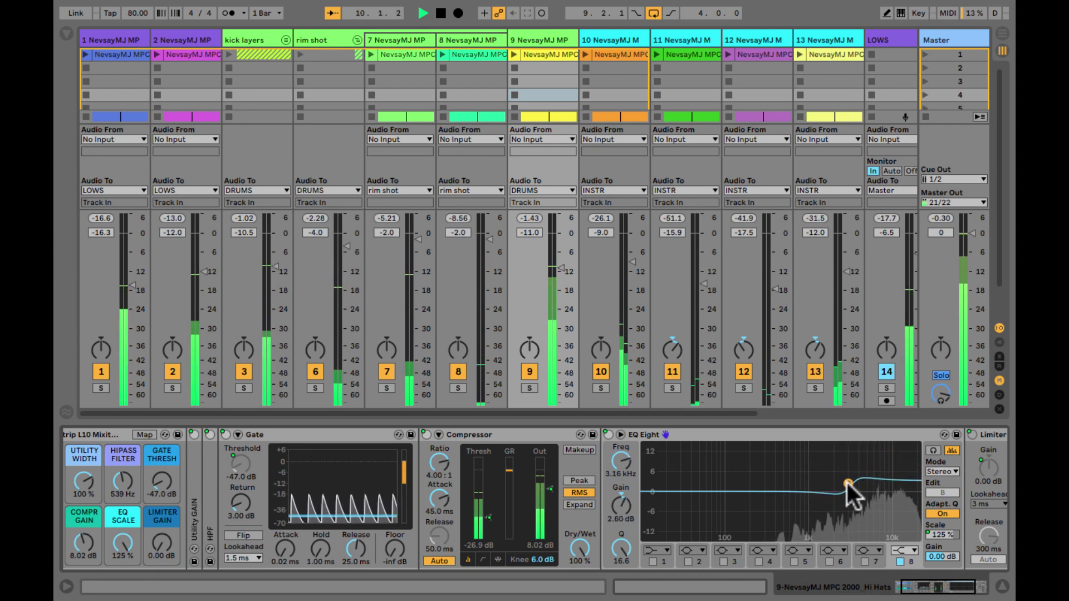
{"action": "left_click_drag", "start_coordinate": [618, 511], "coordinate": [617, 512]}
{"action": "key", "text": "space"}
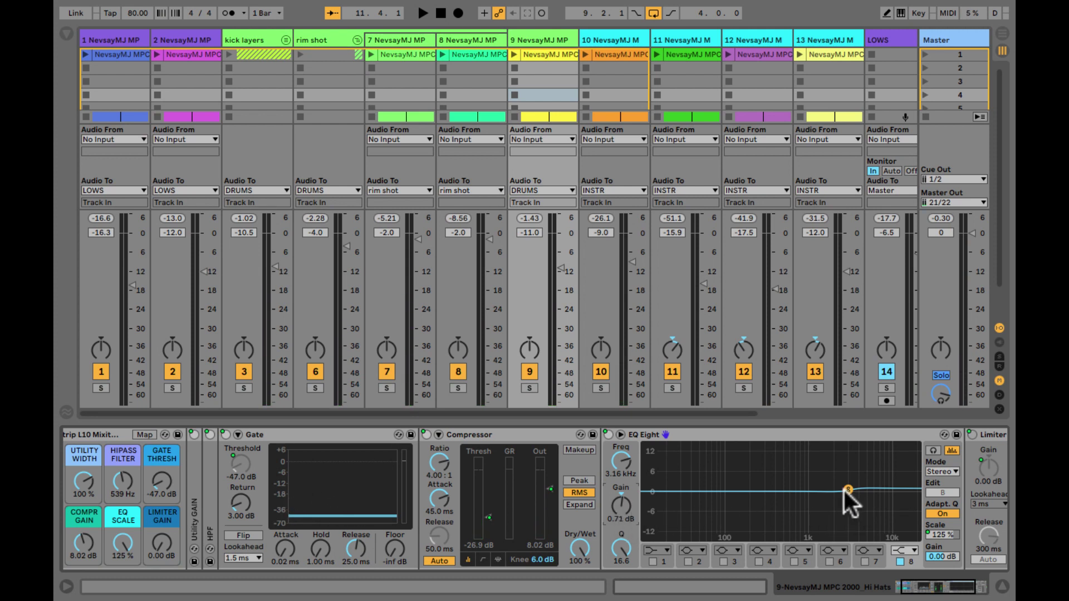
Step: Raise the hi-hat track's volume to -10.2 dB, adjust EQ band 8 to 3.03 kHz with 0.87 dB gain, and restart playback
{"action": "left_click_drag", "start_coordinate": [560, 265], "coordinate": [557, 269]}
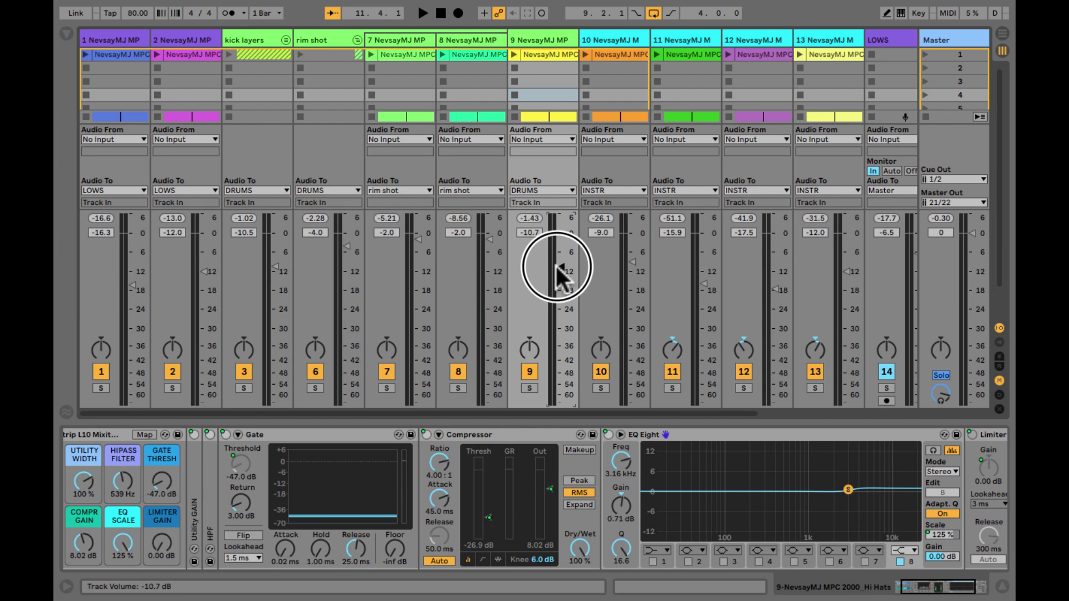
{"action": "left_click_drag", "start_coordinate": [558, 267], "coordinate": [557, 274]}
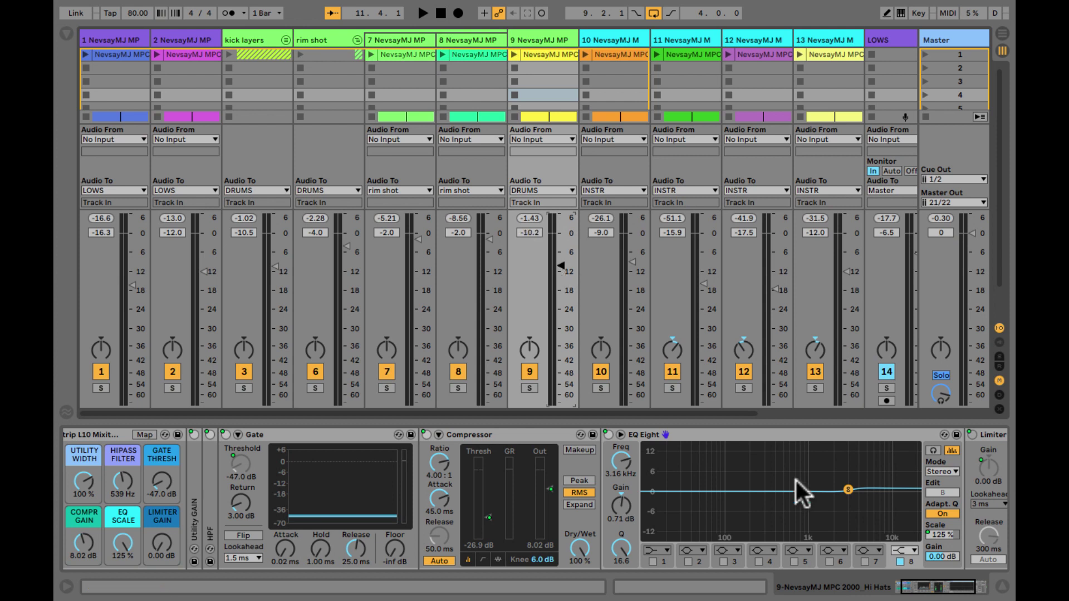
{"action": "mouse_move", "coordinate": [846, 490]}
{"action": "left_mouse_down"}
{"action": "mouse_move", "coordinate": [846, 480]}
{"action": "mouse_move", "coordinate": [846, 489]}
{"action": "left_mouse_up"}
{"action": "key", "text": "space"}
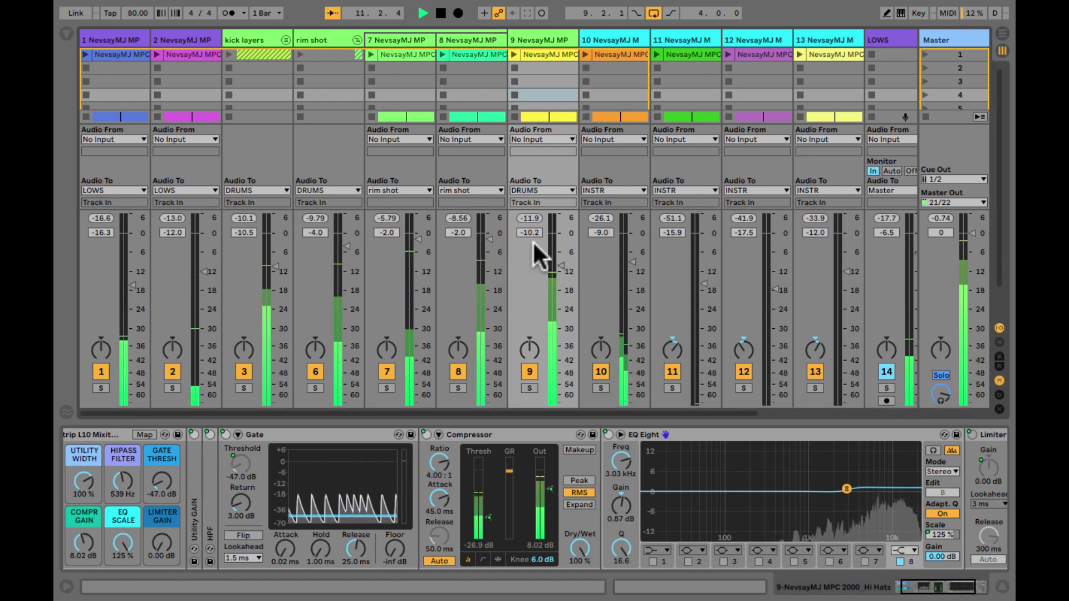
Step: Lower the hi-hat track's volume to -12.8 dB and collapse its EQ Eight
{"action": "left_click_drag", "start_coordinate": [558, 265], "coordinate": [559, 269]}
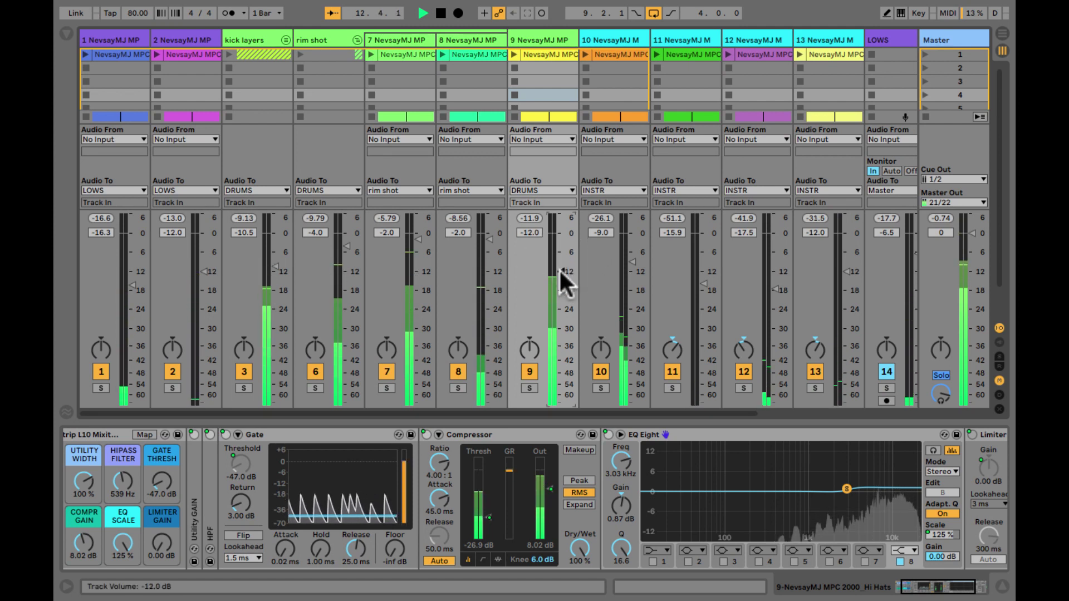
{"action": "double_click", "coordinate": [700, 436]}
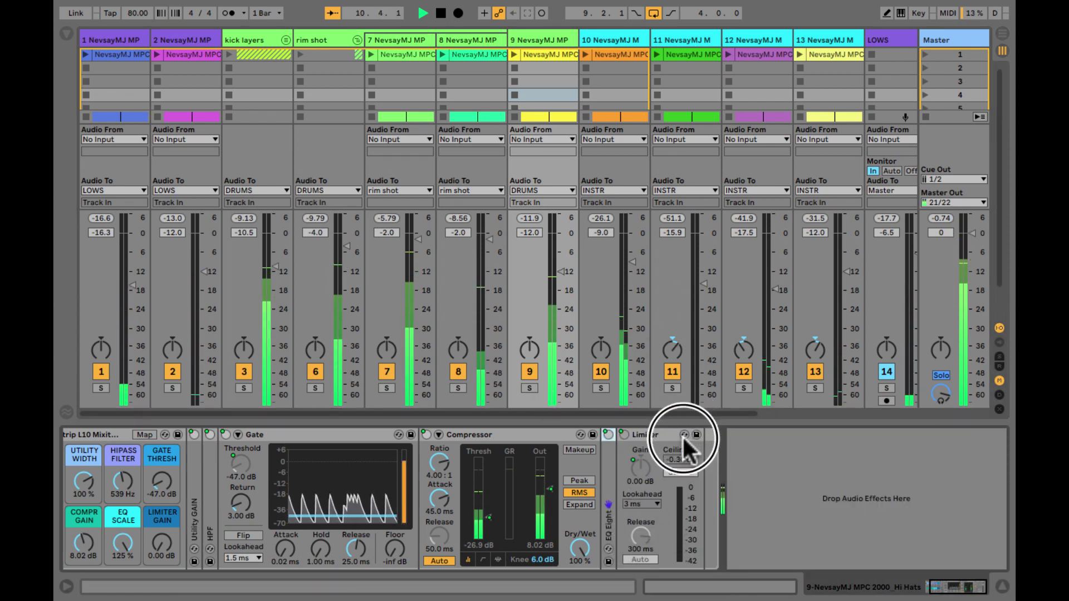
{"action": "scroll", "coordinate": [604, 317], "scroll_direction": "right", "scroll_amount": 2}
{"action": "scroll", "coordinate": [598, 312], "scroll_direction": "right", "scroll_amount": 5}
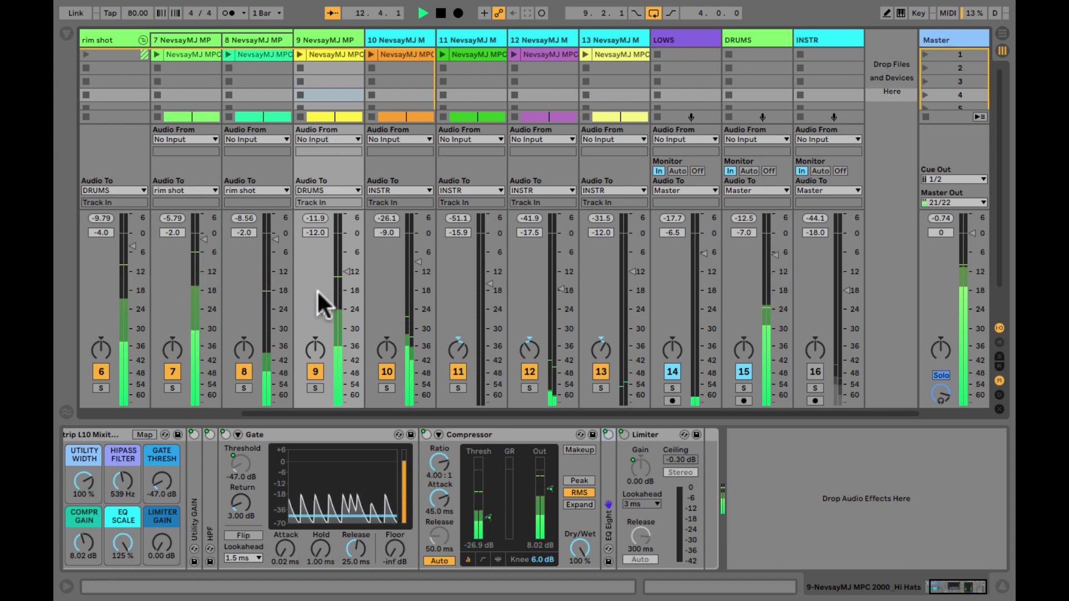
{"action": "scroll", "coordinate": [355, 292], "scroll_direction": "left", "scroll_amount": 5}
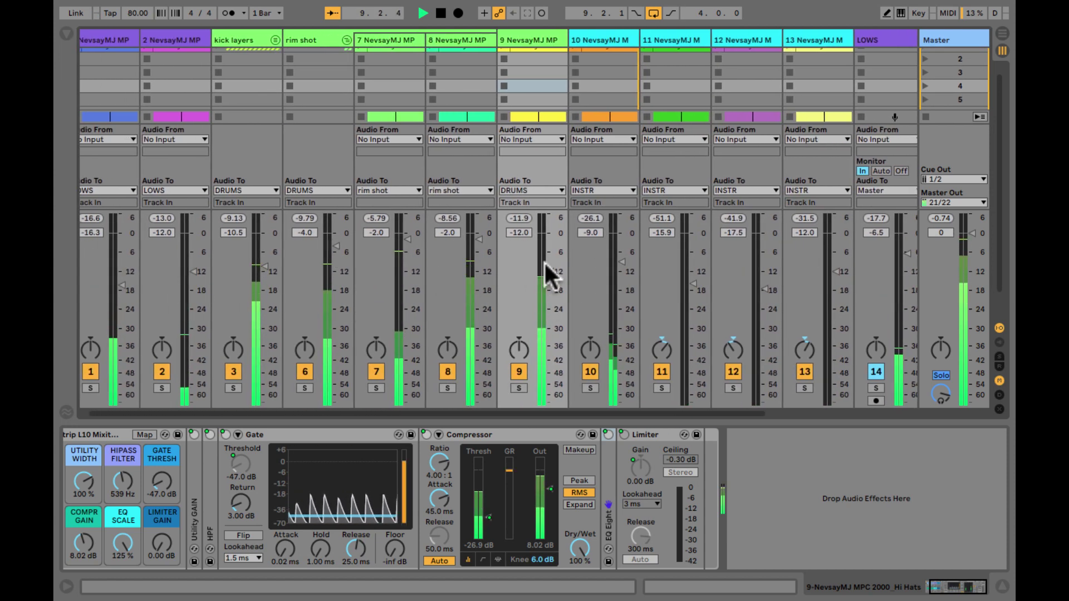
{"action": "left_click_drag", "start_coordinate": [543, 261], "coordinate": [545, 283]}
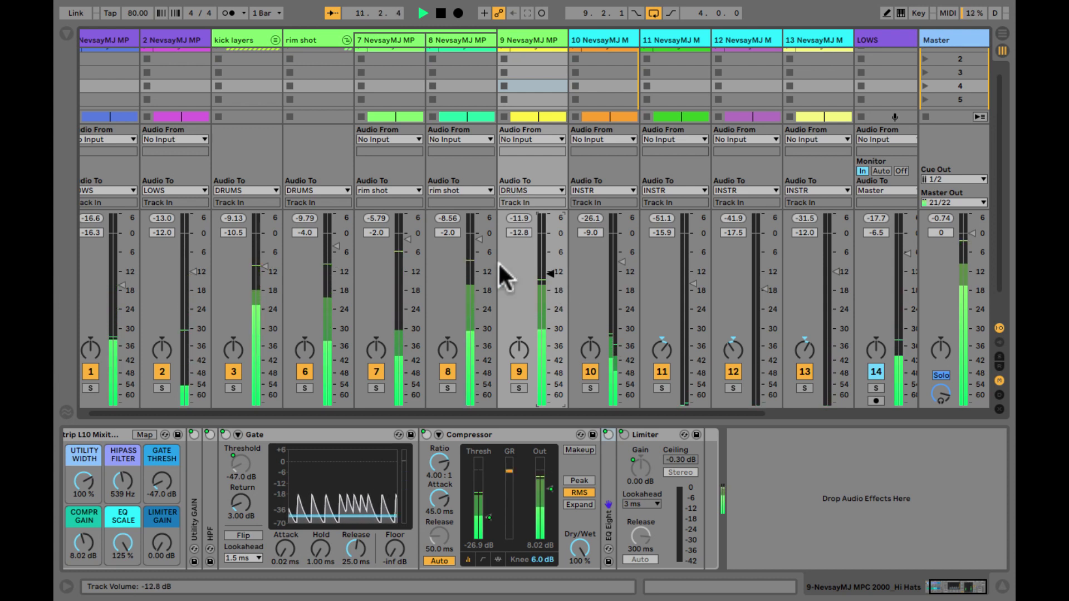
Step: Raise the kick layers' volume slightly and set the LOWS bus volume to -5.0 dB
{"action": "left_click_drag", "start_coordinate": [263, 265], "coordinate": [263, 260]}
{"action": "scroll", "coordinate": [390, 279], "scroll_direction": "right", "scroll_amount": 5}
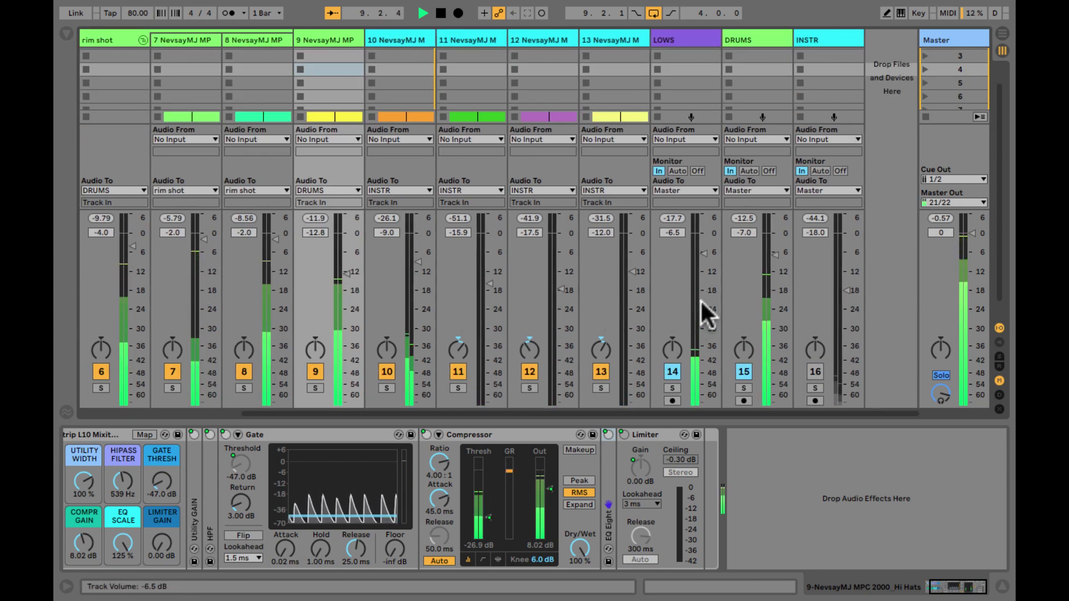
{"action": "left_click_drag", "start_coordinate": [704, 249], "coordinate": [704, 247]}
Step: Reset the Master track's peak level and turn on its Audio Effect Rack with the Glue Compressor, Limiter and spectrum
{"action": "left_click", "coordinate": [940, 38]}
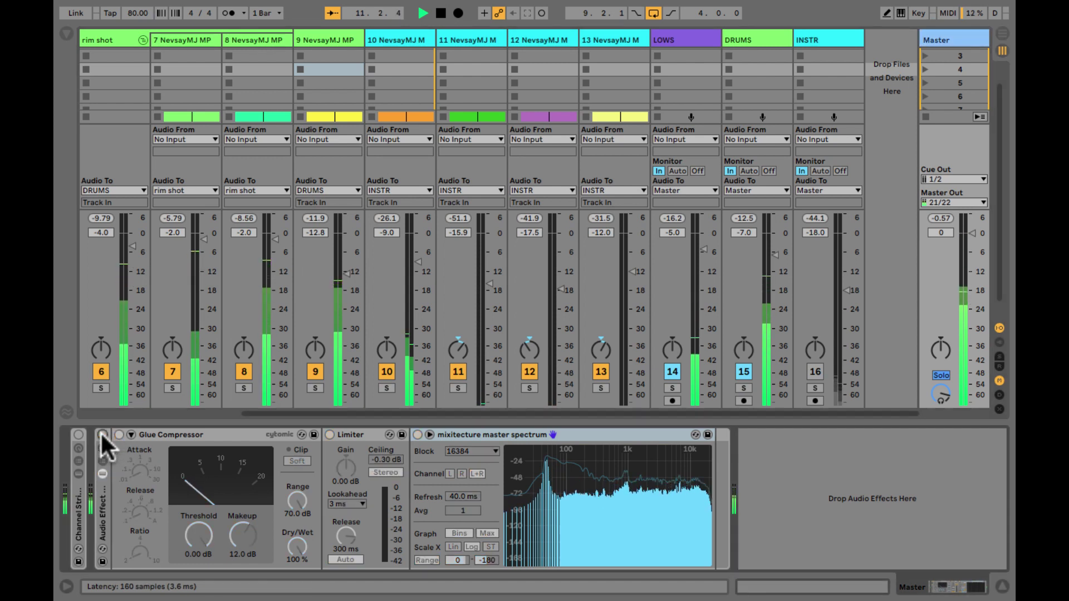
{"action": "left_click", "coordinate": [941, 218]}
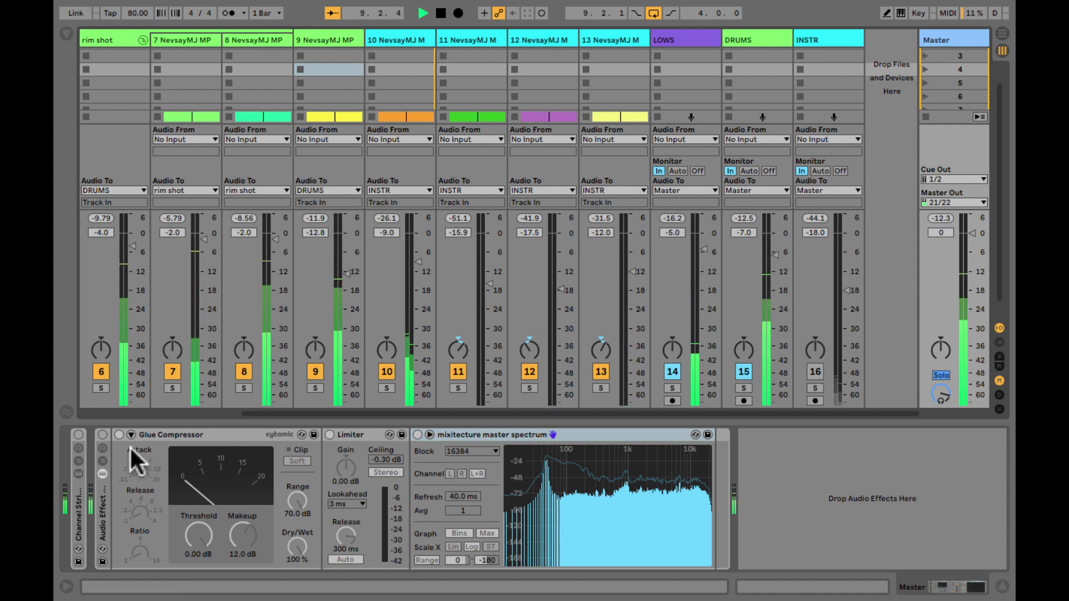
{"action": "left_click", "coordinate": [102, 434]}
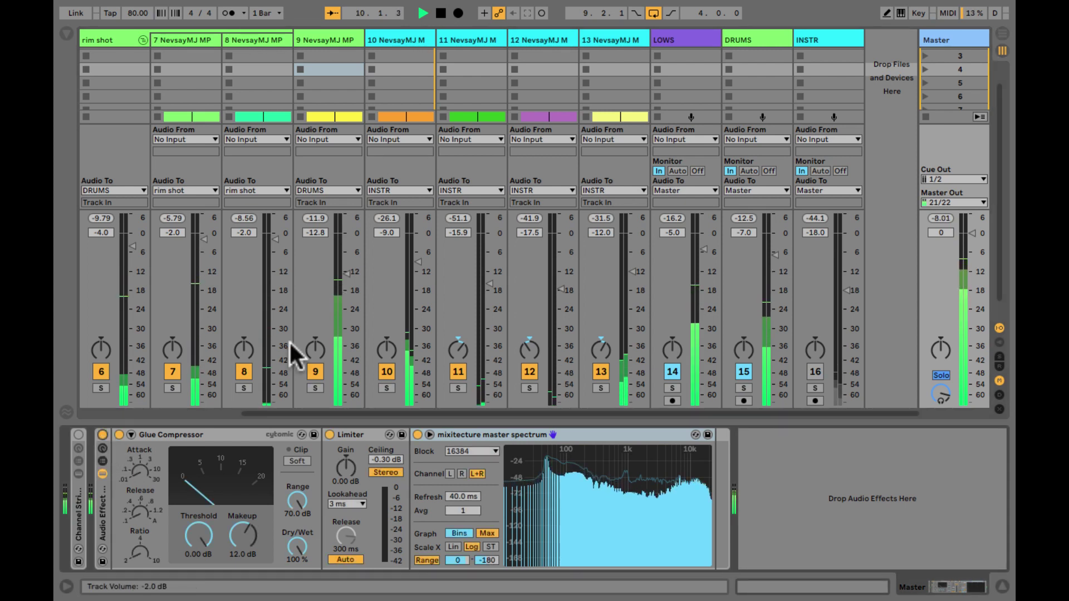
Step: Mute the LOWS and DRUMS buses, activate the INSTR bus, and check the playing section in the arrangement
{"action": "left_click", "coordinate": [672, 372]}
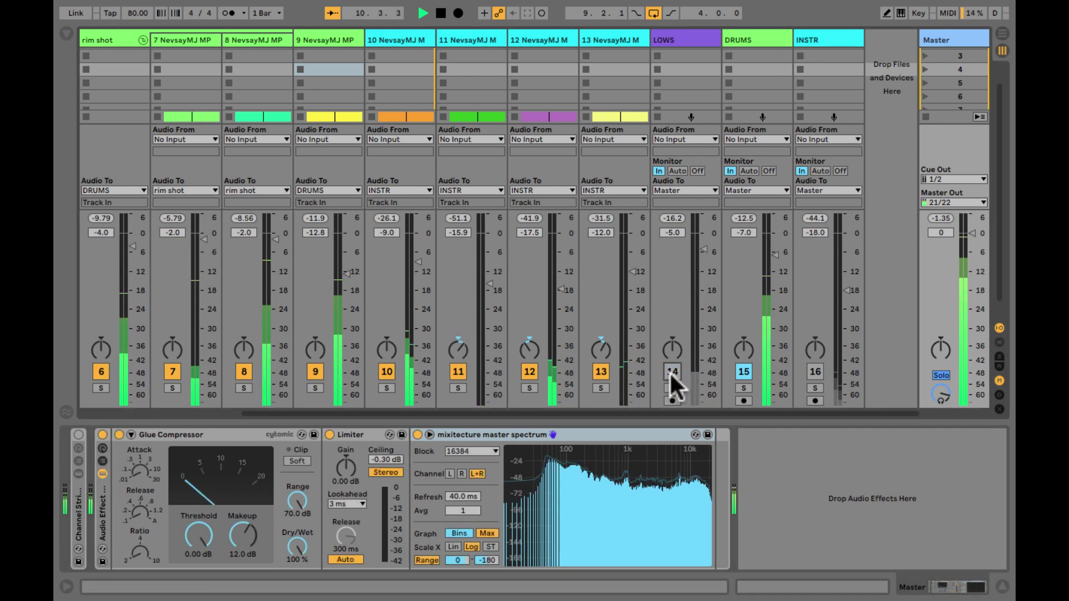
{"action": "left_click", "coordinate": [744, 371]}
{"action": "left_click", "coordinate": [815, 372]}
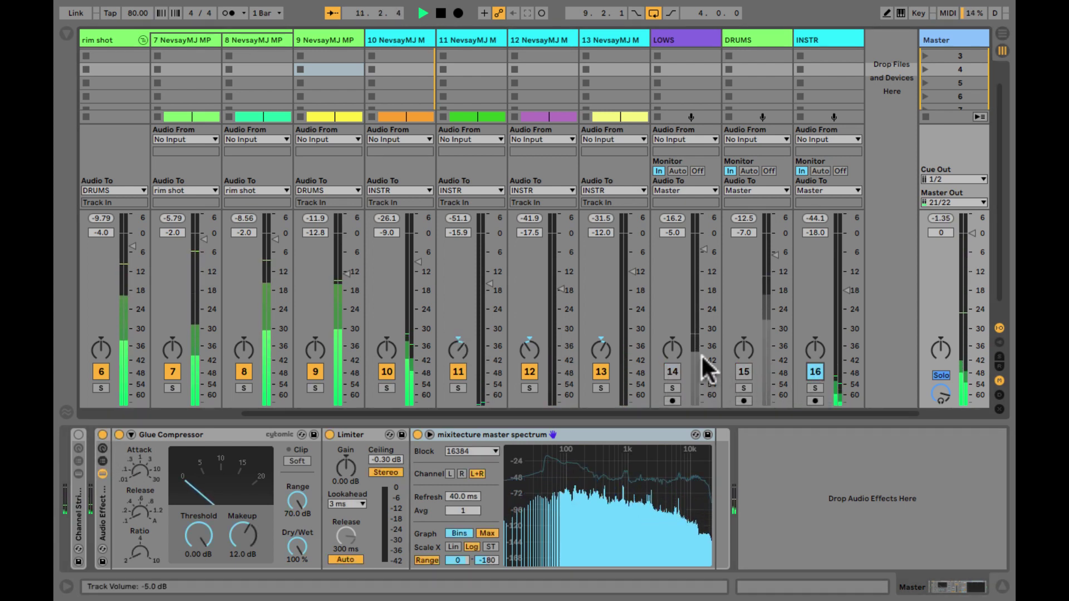
{"action": "key", "text": "Tab"}
{"action": "scroll", "coordinate": [609, 240], "scroll_direction": "up", "scroll_amount": 2}
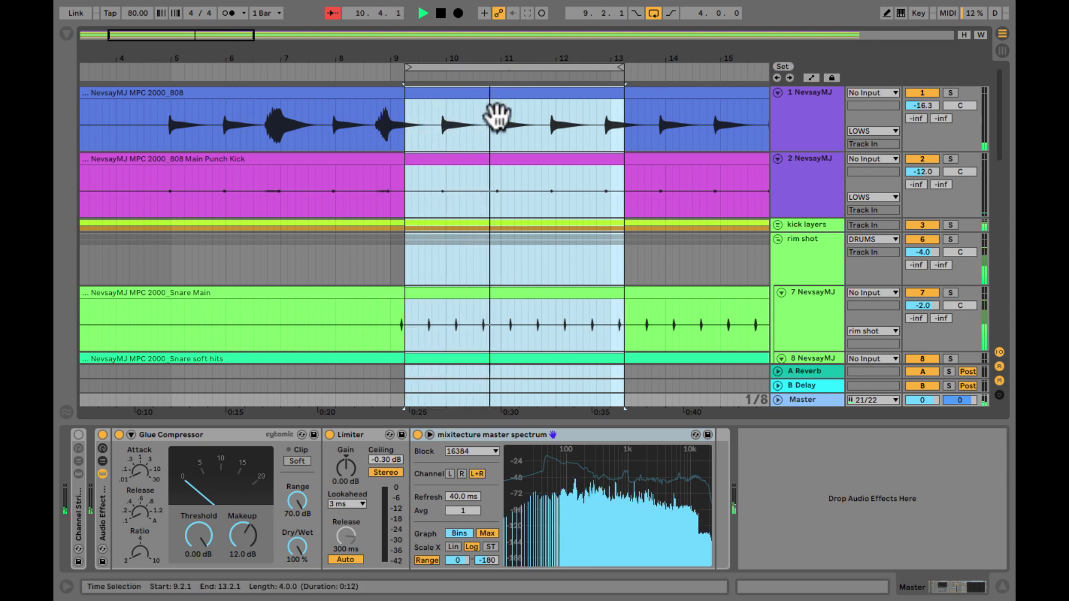
{"action": "key", "text": "Tab"}
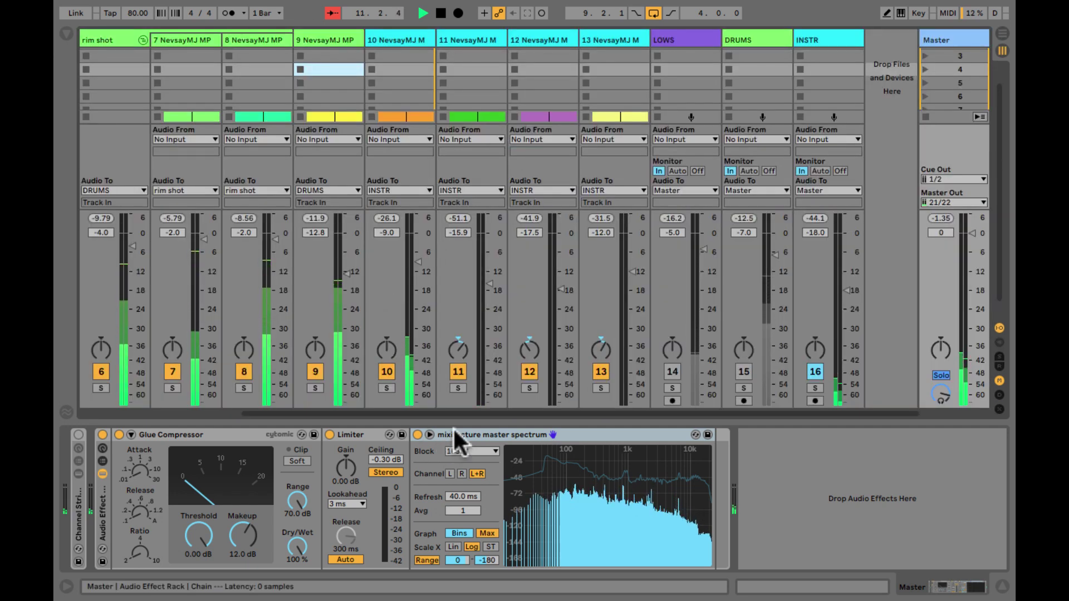
Step: Mute instrument tracks 11, 12 and 13, leaving only the main sample feeding the INSTR bus
{"action": "left_click", "coordinate": [458, 372]}
{"action": "left_click", "coordinate": [528, 372]}
{"action": "left_click", "coordinate": [599, 371]}
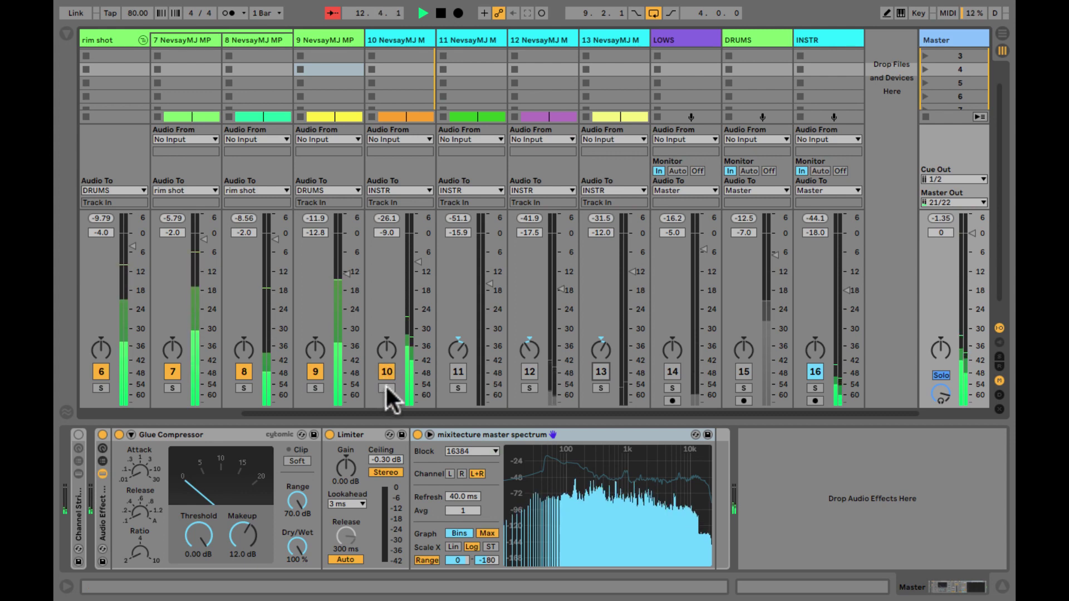
Step: Reset the main sample track 10's EQ scale to 0.0%, compressor gain to 0.00 dB and compressor threshold to 6.00 dB
{"action": "left_click", "coordinate": [390, 37]}
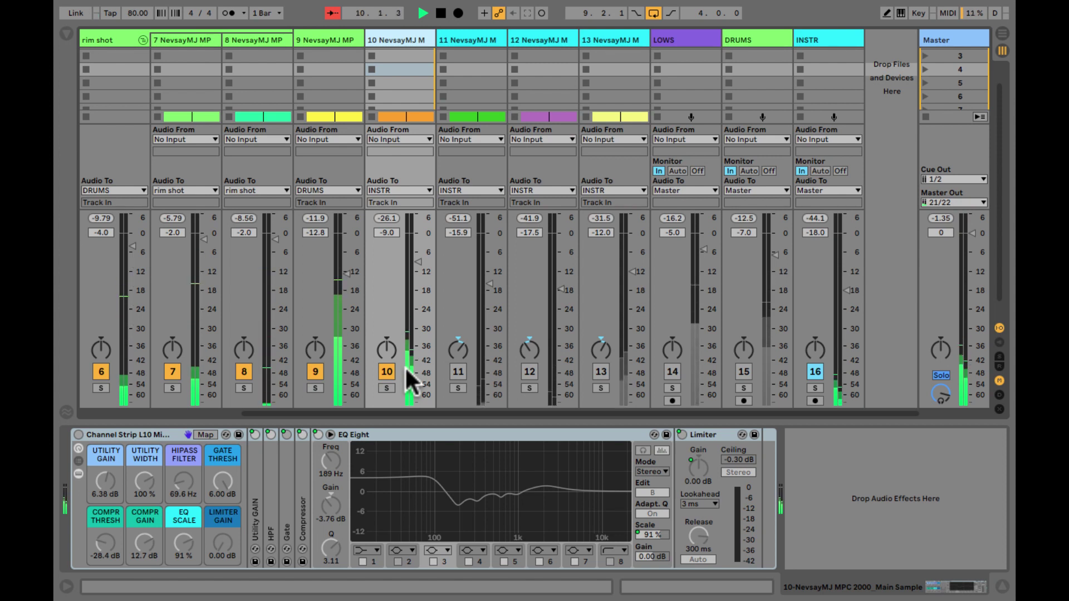
{"action": "left_click", "coordinate": [183, 542]}
{"action": "key", "text": "Delete"}
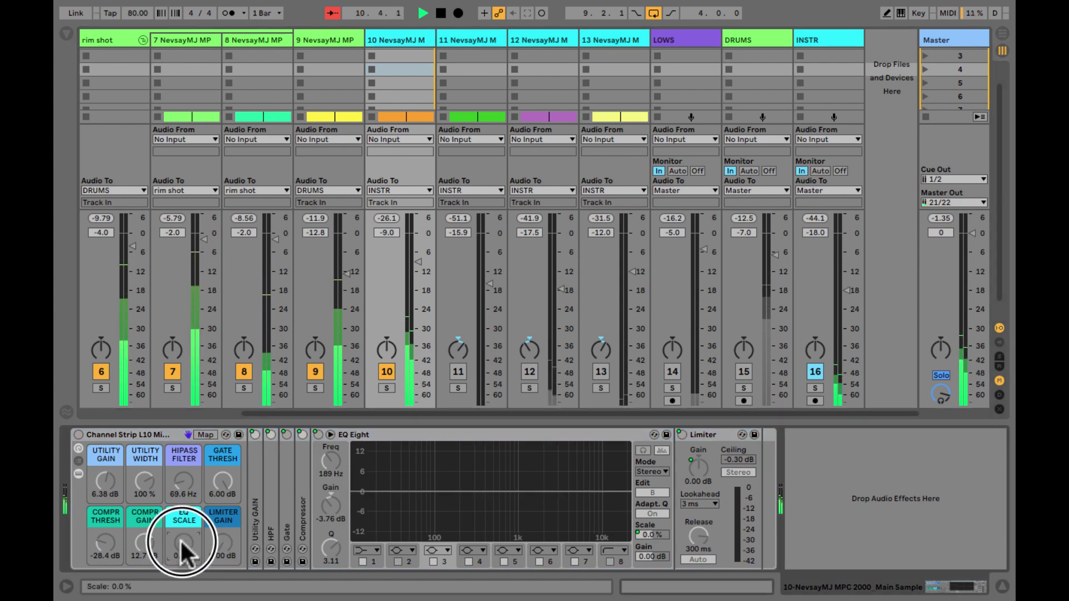
{"action": "left_click", "coordinate": [144, 542]}
{"action": "key", "text": "Delete"}
{"action": "left_click", "coordinate": [105, 542]}
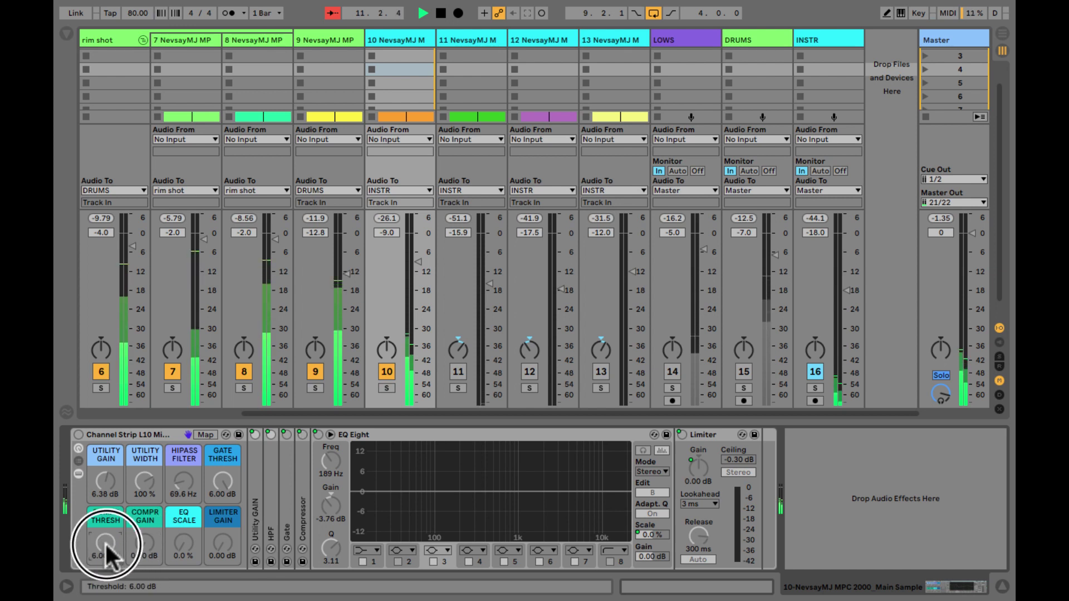
{"action": "key", "text": "Delete"}
{"action": "left_click", "coordinate": [220, 480]}
{"action": "key", "text": "Delete"}
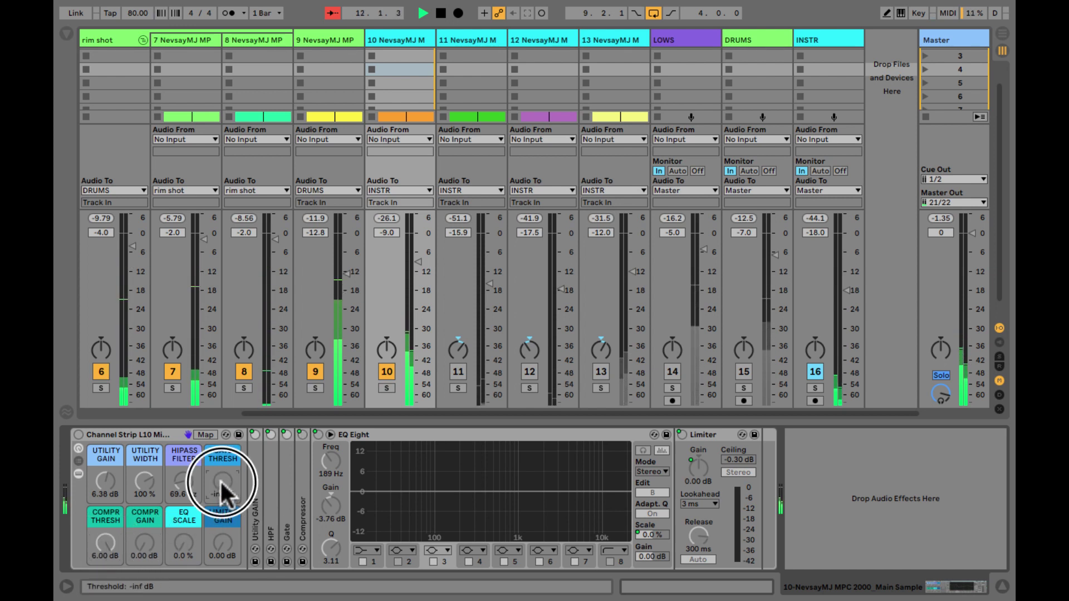
{"action": "key", "text": "ctrl+z"}
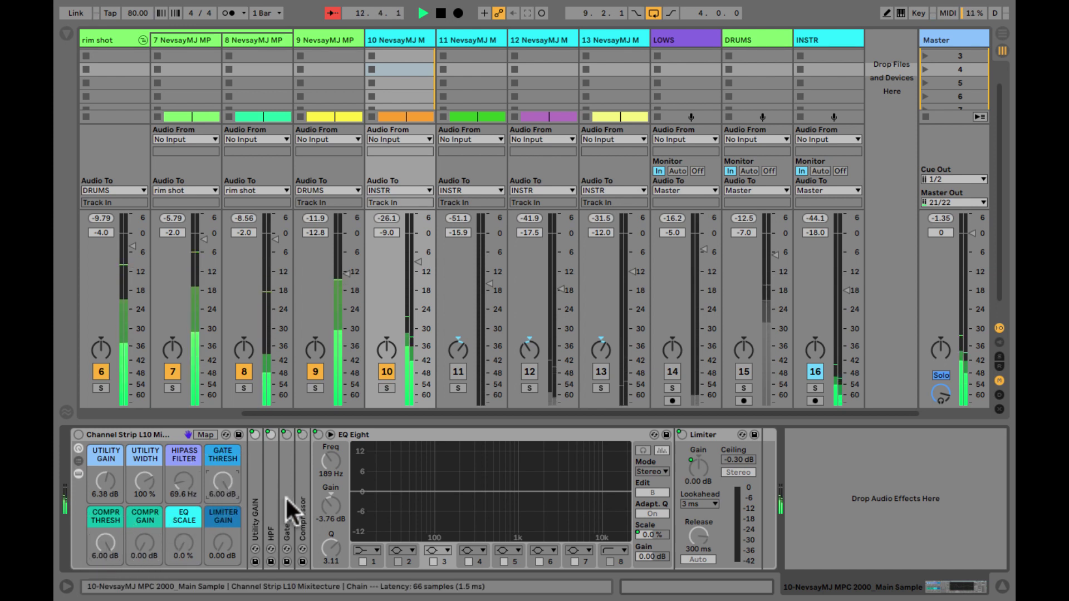
Step: Expand the main sample's Gate, keep its threshold macro at 6.00 dB, and lower the hipass filter macro to 26.0 Hz
{"action": "left_click", "coordinate": [216, 482]}
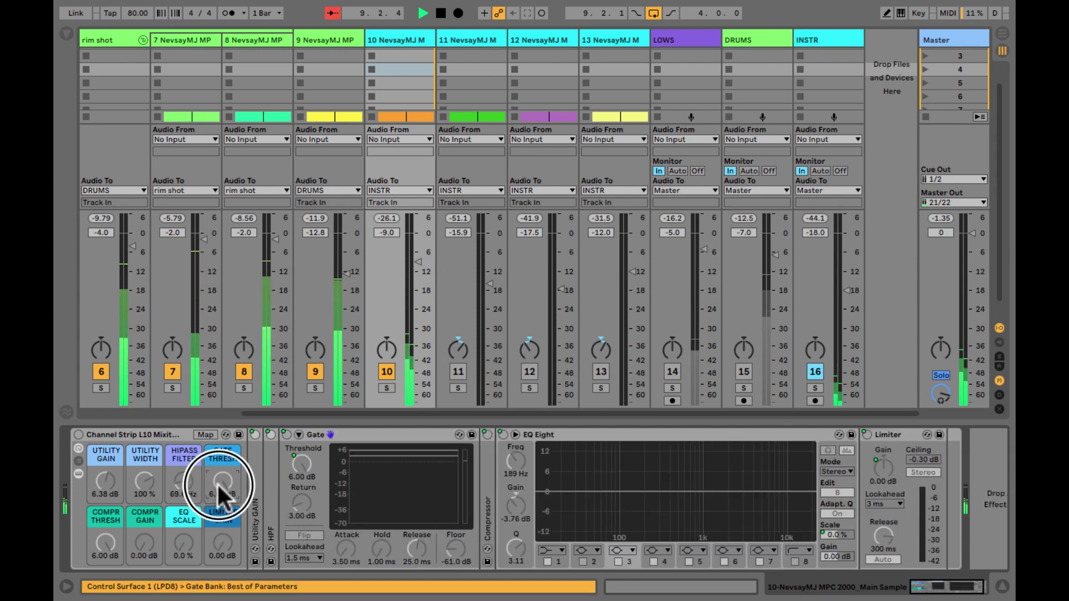
{"action": "left_click", "coordinate": [178, 480]}
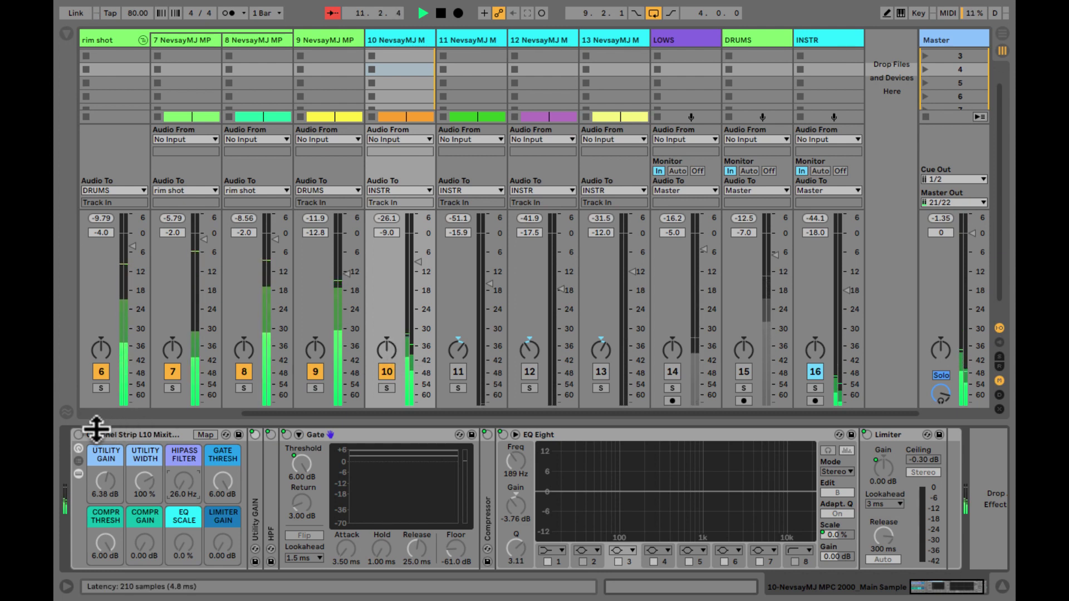
Step: Turn on the main sample's channel strip rack, lowering its utility gain to 4.03 dB and setting the Utility balance to 9R
{"action": "left_click", "coordinate": [78, 435]}
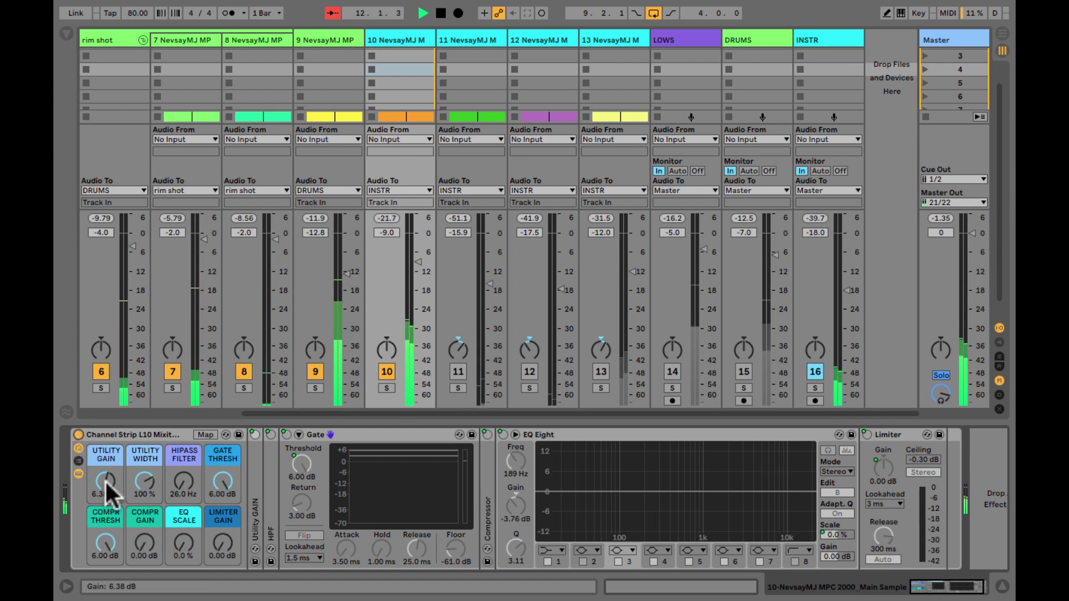
{"action": "left_click_drag", "start_coordinate": [105, 480], "coordinate": [105, 493]}
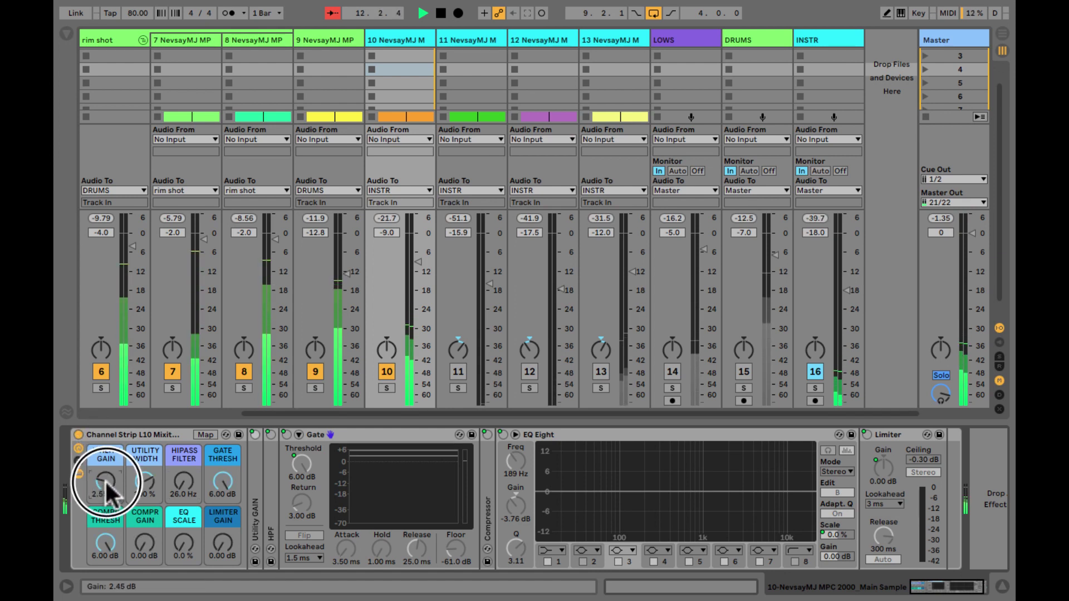
{"action": "double_click", "coordinate": [251, 502]}
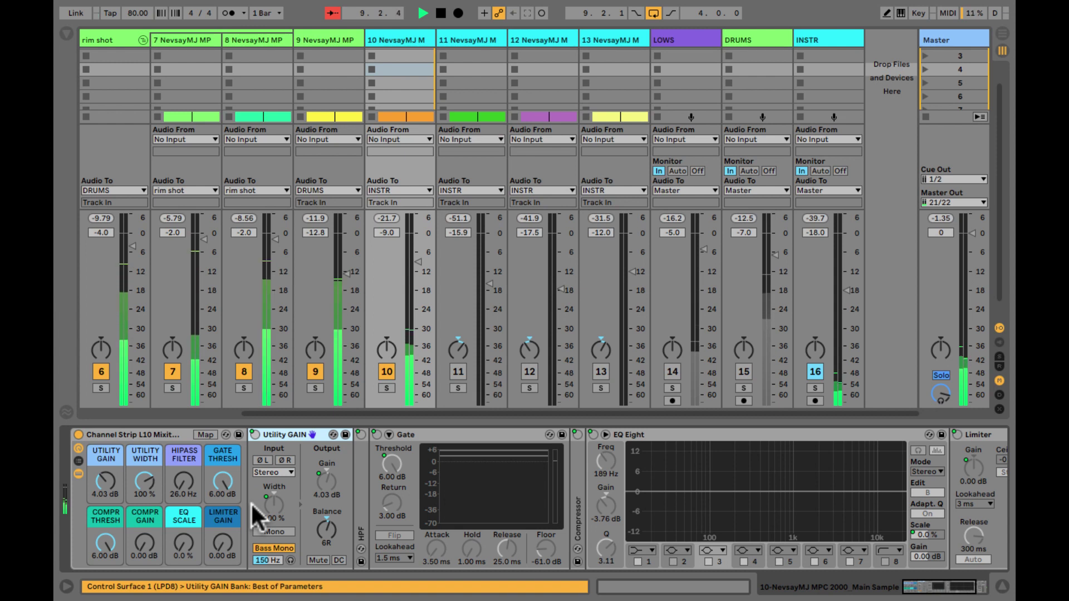
{"action": "left_click", "coordinate": [325, 538]}
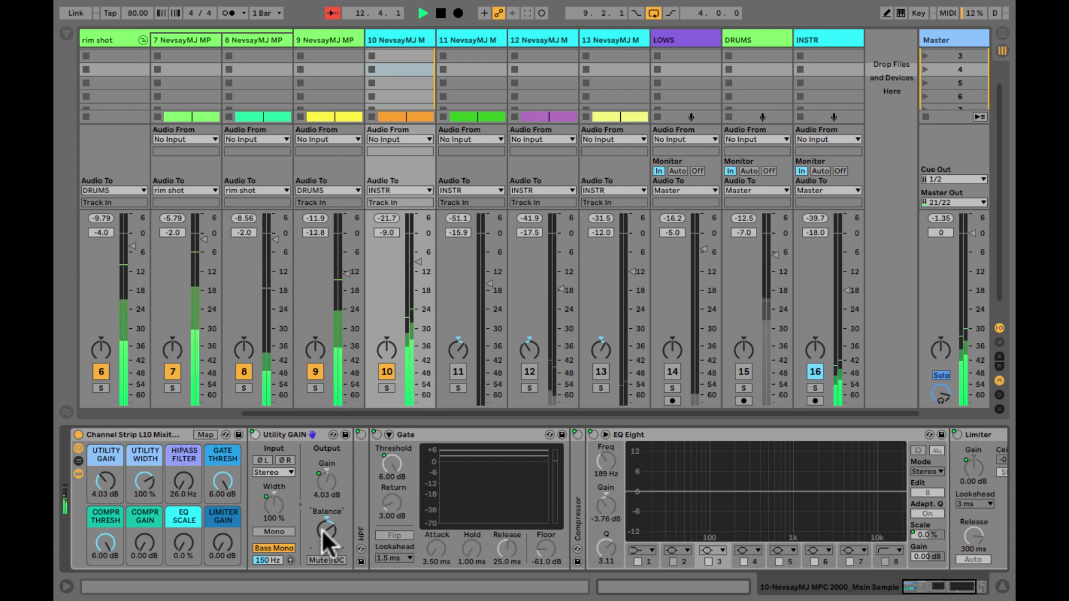
{"action": "left_click", "coordinate": [322, 530]}
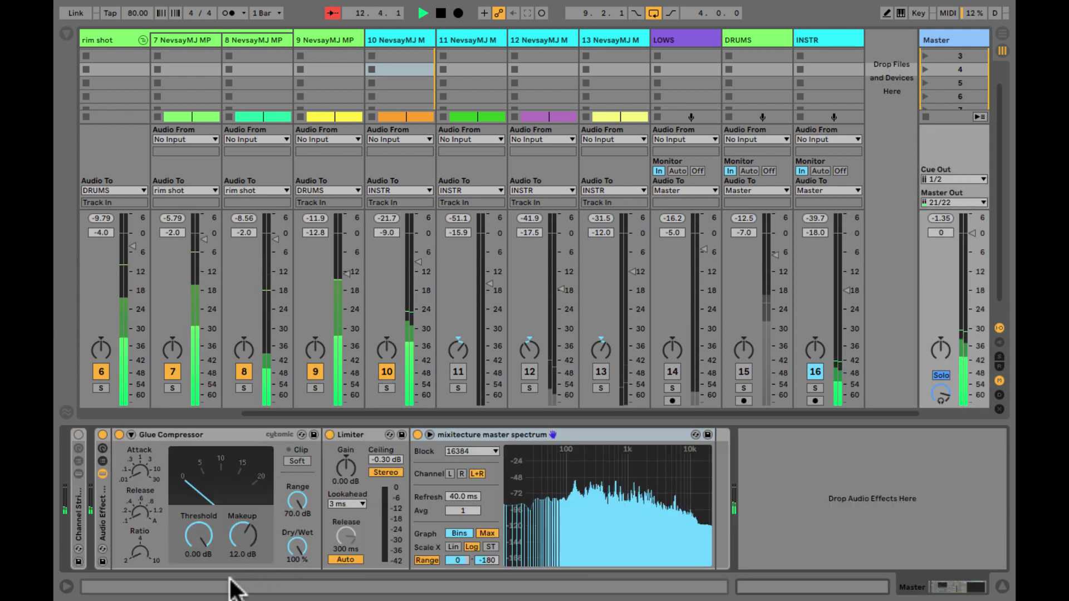
Step: Examine the low frequencies around 68 Hz in the enlarged master spectrum, and return to main sample track 10
{"action": "left_click", "coordinate": [604, 490]}
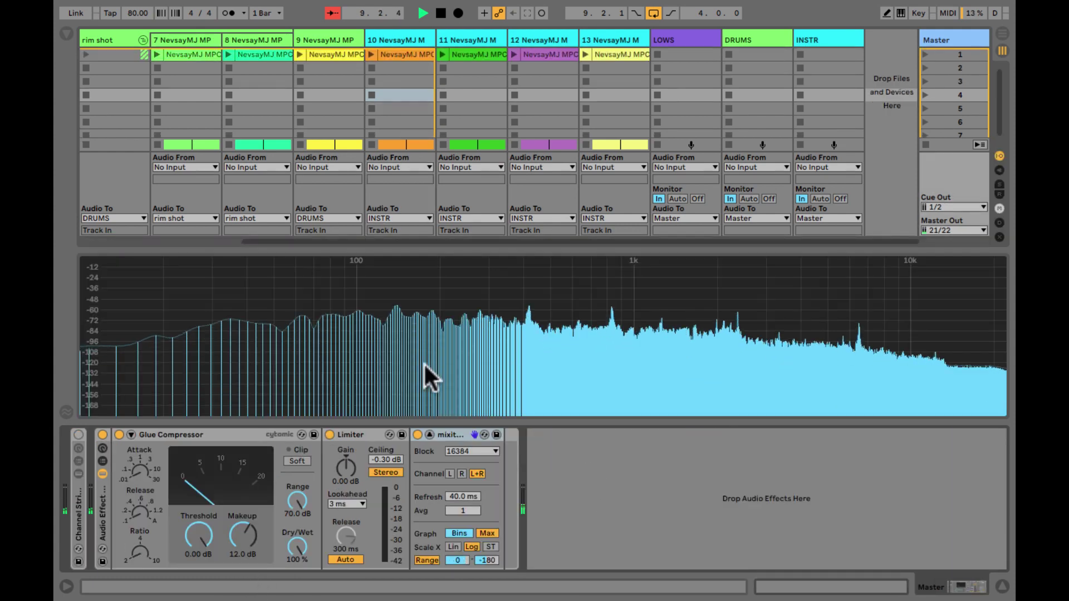
{"action": "left_click", "coordinate": [675, 219]}
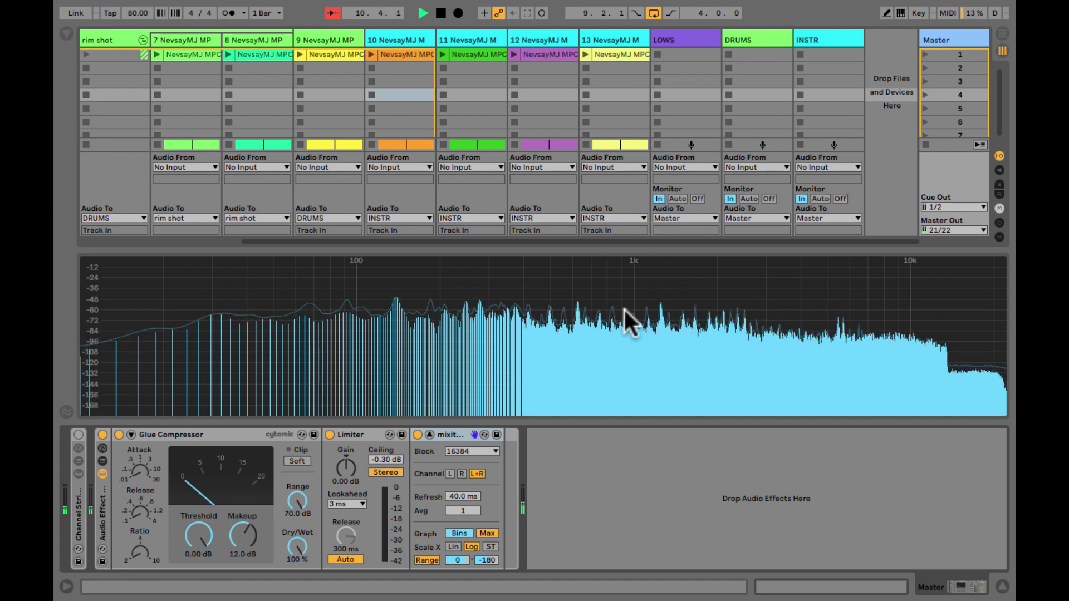
{"action": "mouse_move", "coordinate": [639, 316]}
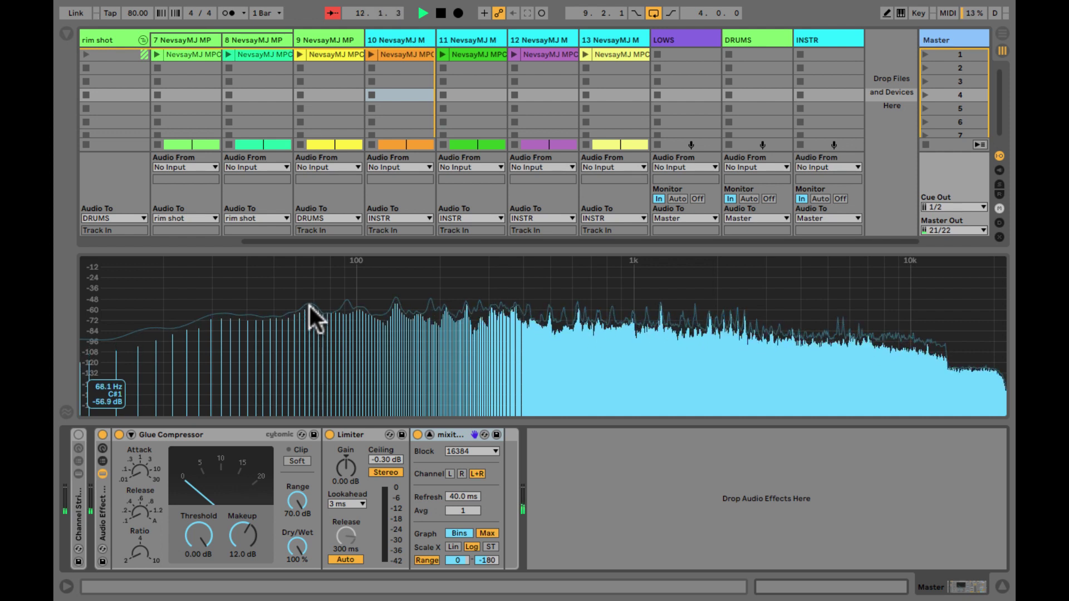
{"action": "left_click", "coordinate": [325, 361]}
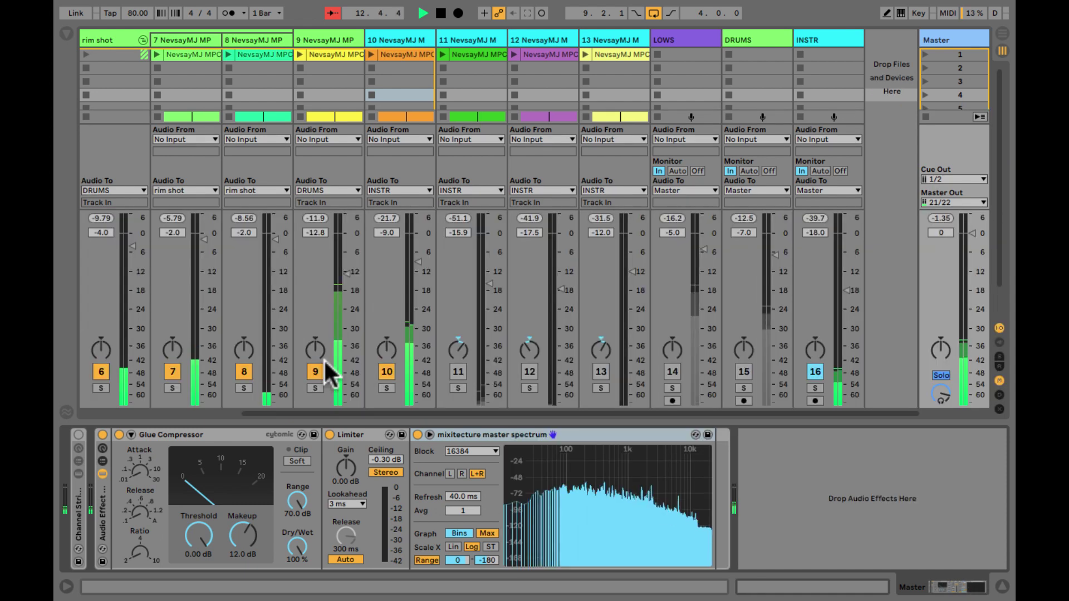
{"action": "left_click", "coordinate": [398, 43]}
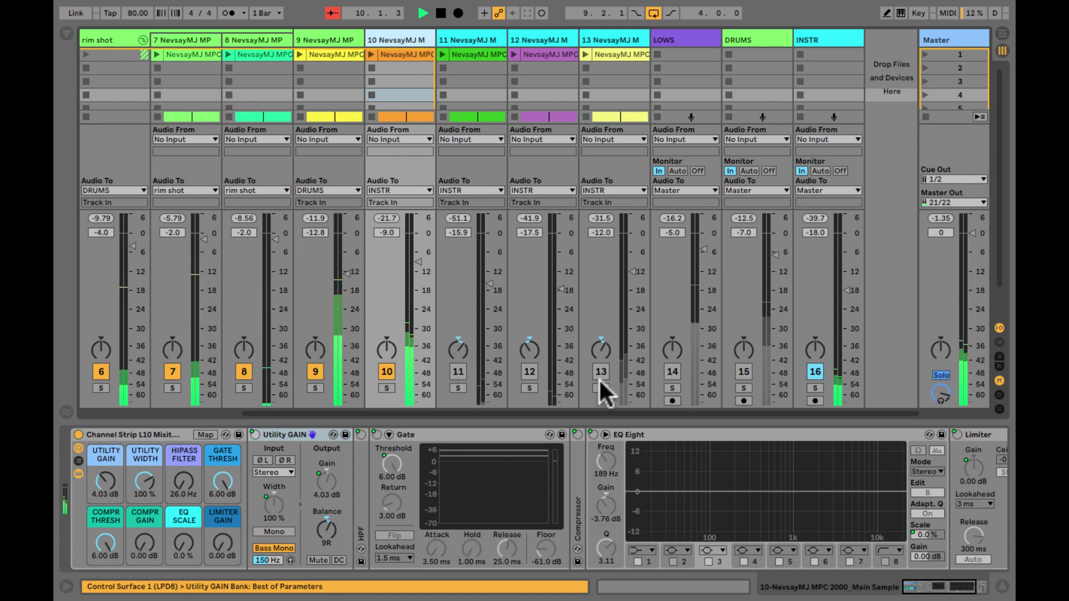
Step: Audition the main sample with the LOWS and DRUMS buses briefly activated, and mute both buses again
{"action": "left_click", "coordinate": [673, 372]}
{"action": "left_click", "coordinate": [747, 370]}
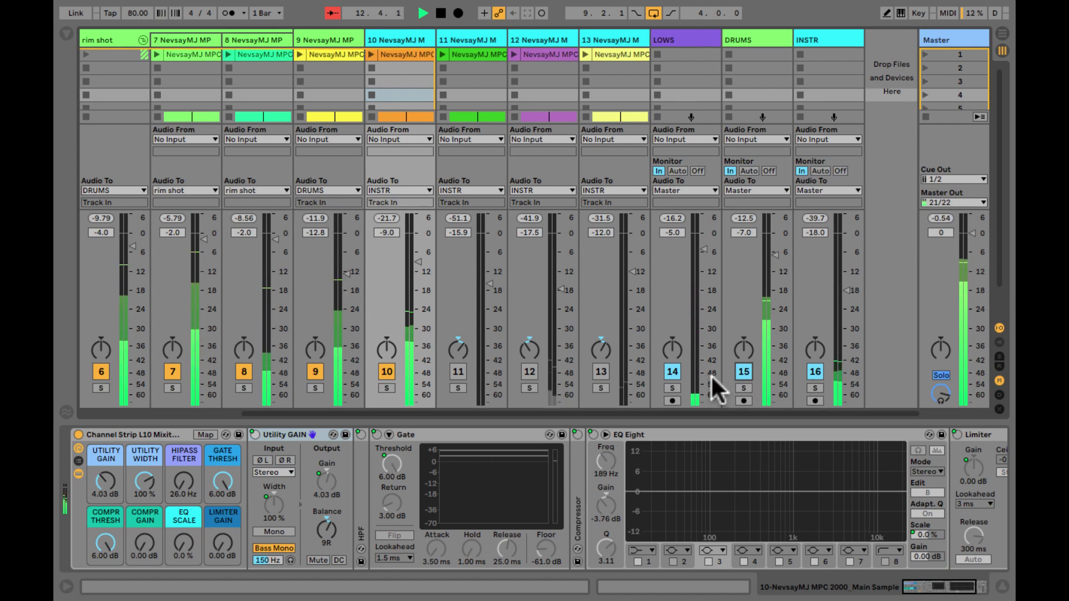
{"action": "left_click", "coordinate": [673, 372]}
{"action": "left_click", "coordinate": [745, 371]}
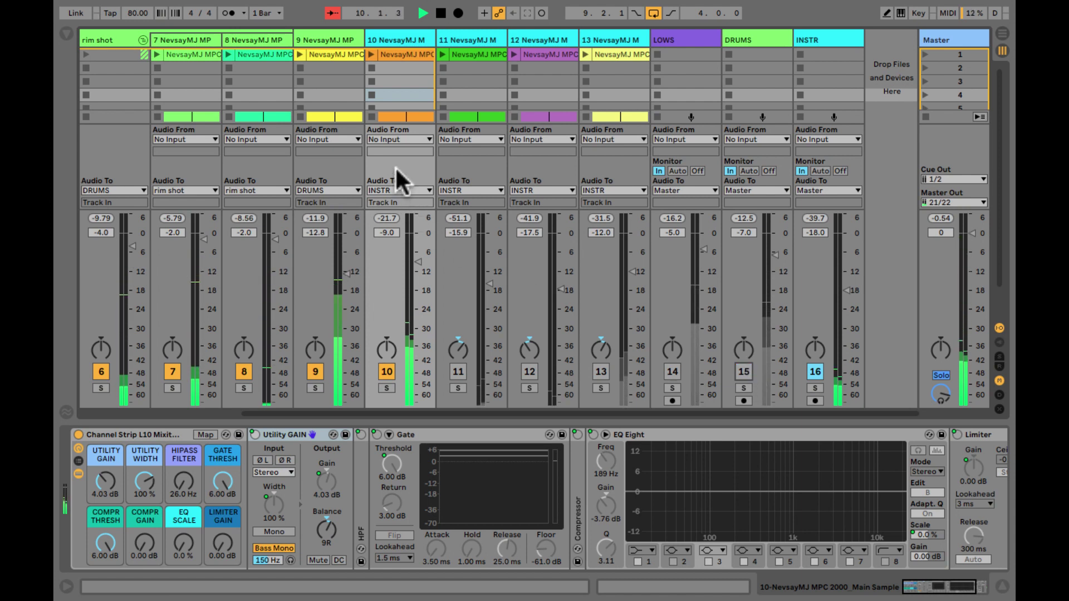
Step: Hide the mixer's In/Out section, expand the main sample's HPF and raise the hipass filter macro to 70.1 Hz
{"action": "key", "text": "ctrl+alt+i"}
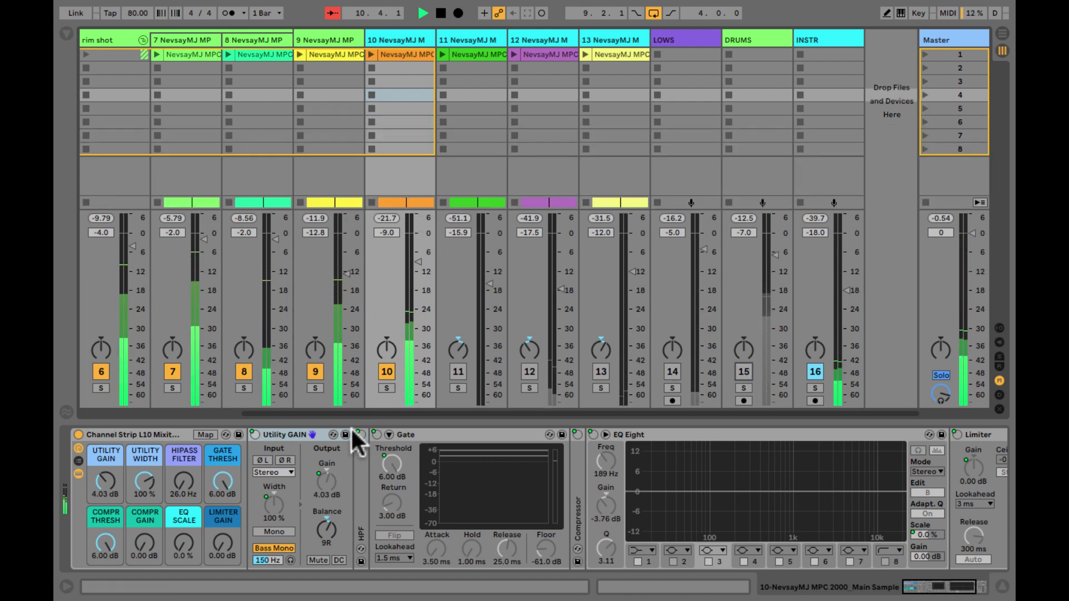
{"action": "double_click", "coordinate": [357, 492]}
{"action": "left_click", "coordinate": [159, 434]}
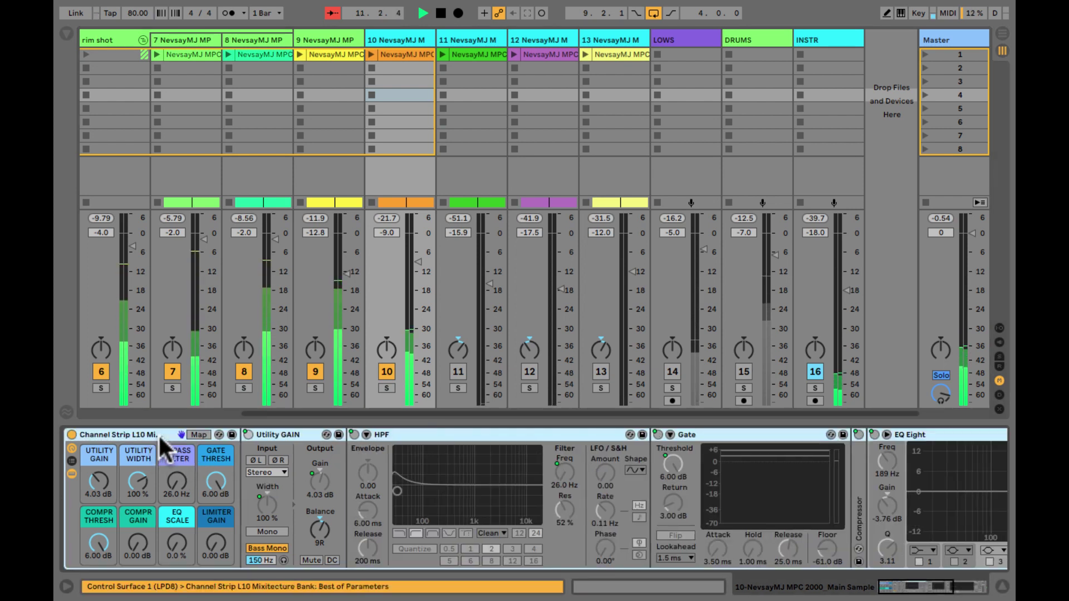
{"action": "left_click_drag", "start_coordinate": [175, 485], "coordinate": [175, 484]}
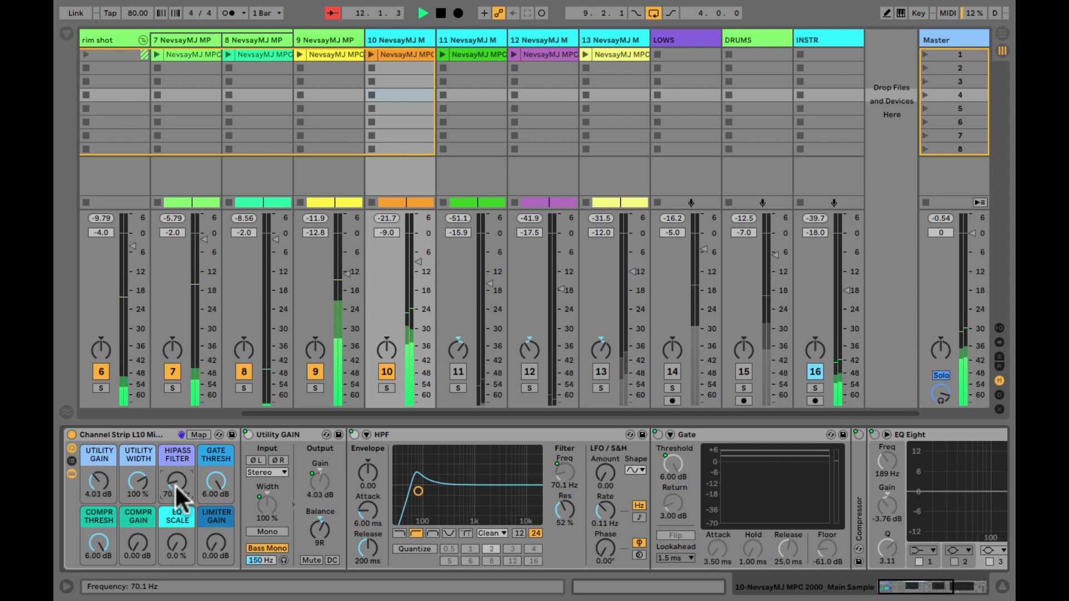
Step: Collapse the main sample's Utility, HPF and Gate devices and expand its Compressor
{"action": "double_click", "coordinate": [275, 430]}
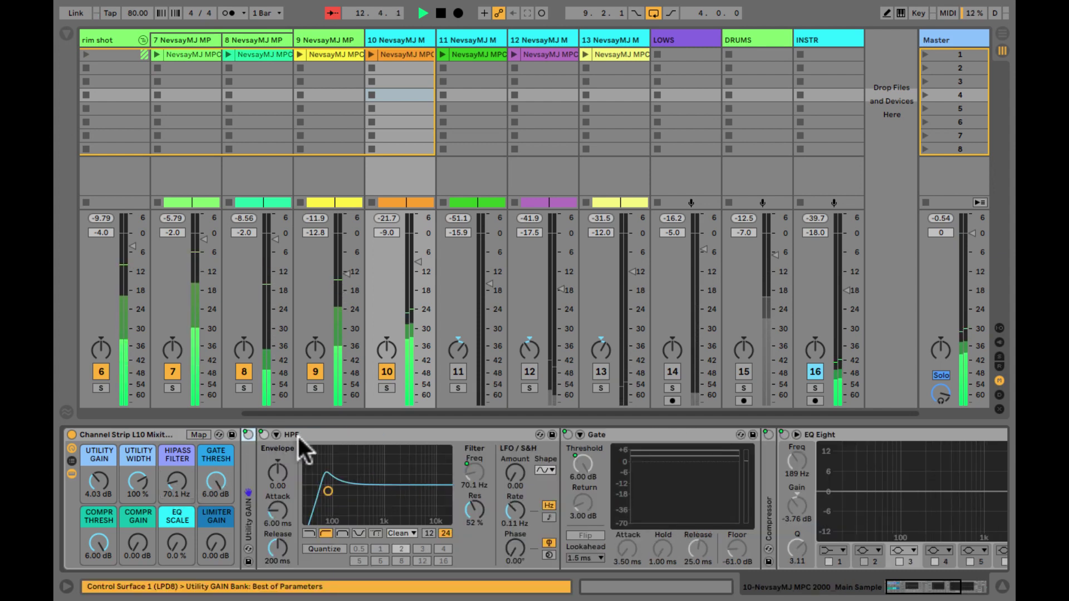
{"action": "double_click", "coordinate": [299, 435]}
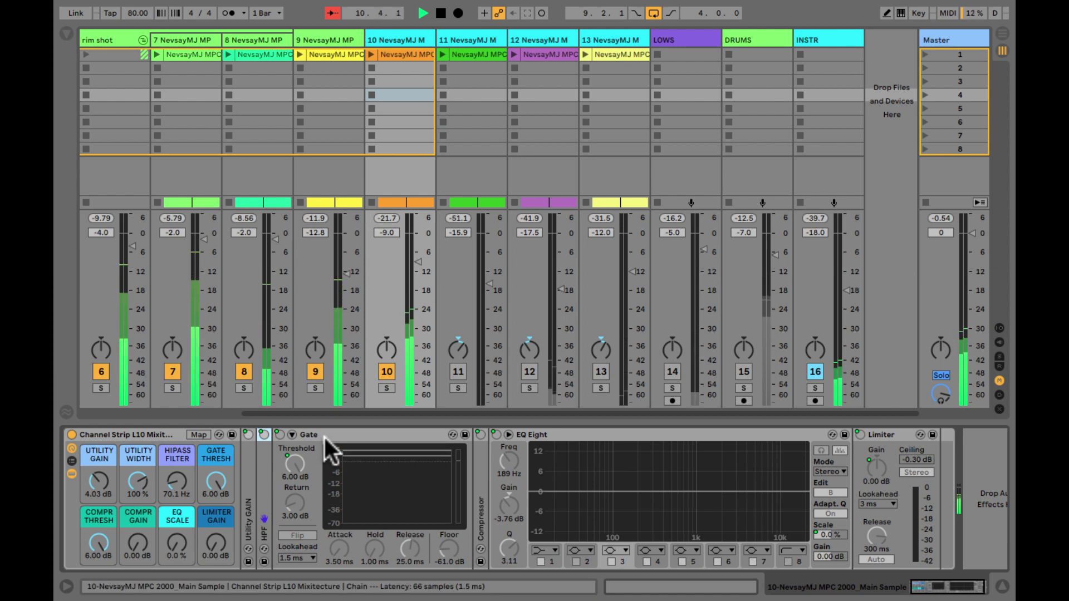
{"action": "double_click", "coordinate": [325, 438]}
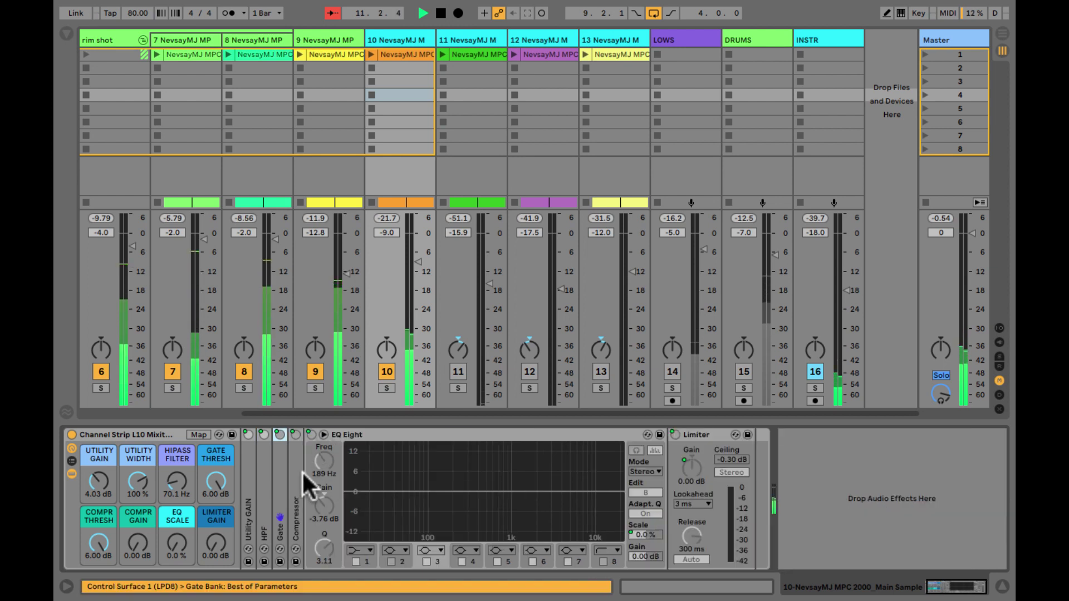
{"action": "double_click", "coordinate": [296, 486]}
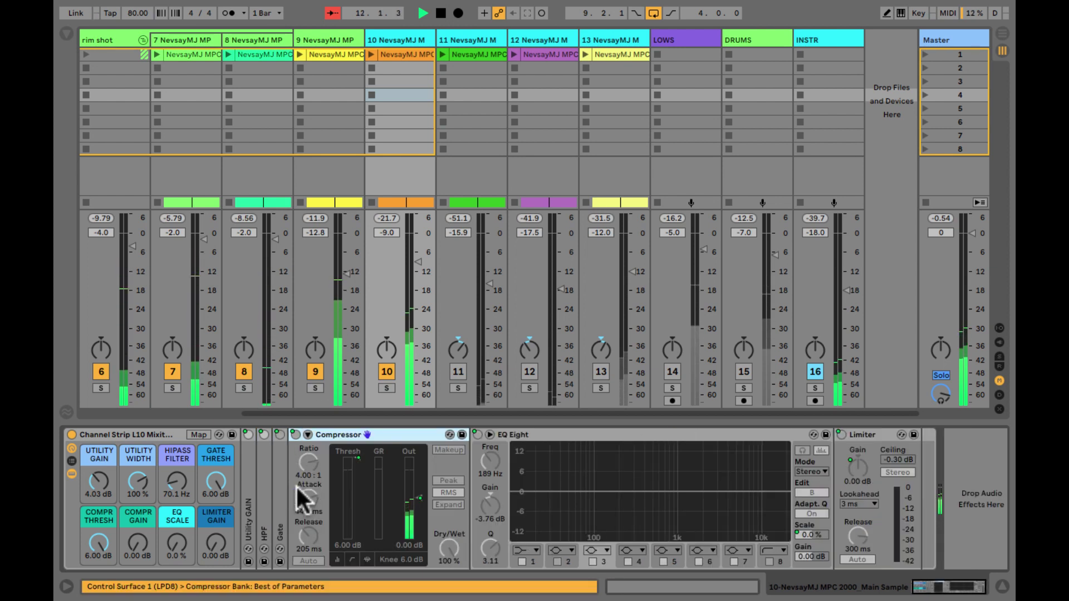
Step: Set the main sample's Compressor to -38.0 dB threshold, 2.68:1 ratio, auto release and 15.2 dB gain
{"action": "left_click", "coordinate": [146, 433]}
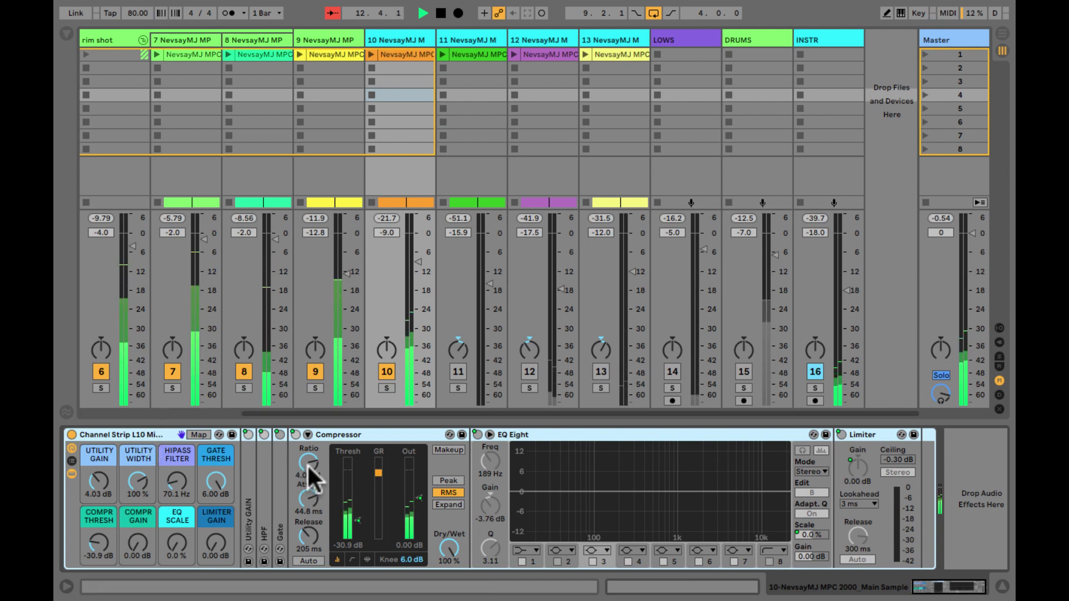
{"action": "mouse_move", "coordinate": [308, 462]}
{"action": "left_mouse_down"}
{"action": "mouse_move", "coordinate": [312, 477]}
{"action": "mouse_move", "coordinate": [310, 468]}
{"action": "left_mouse_up"}
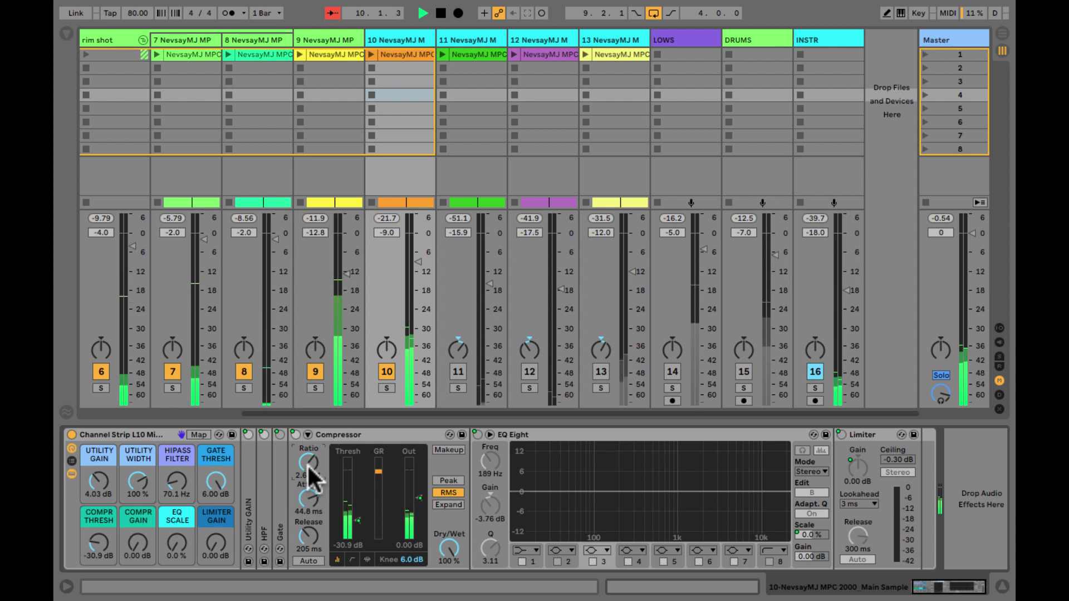
{"action": "left_click", "coordinate": [309, 560]}
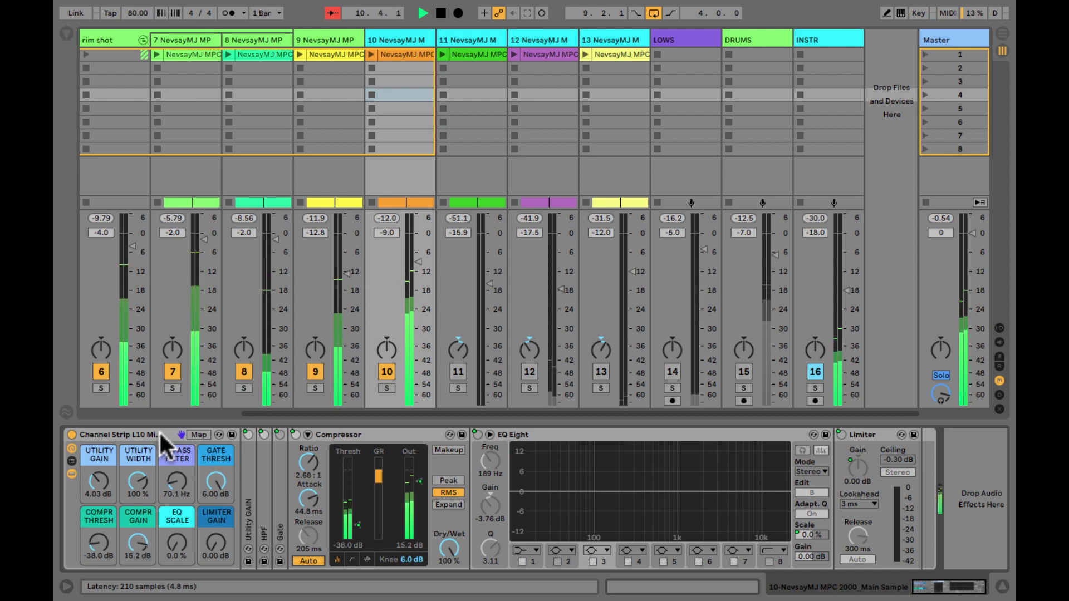
{"action": "left_click", "coordinate": [887, 495]}
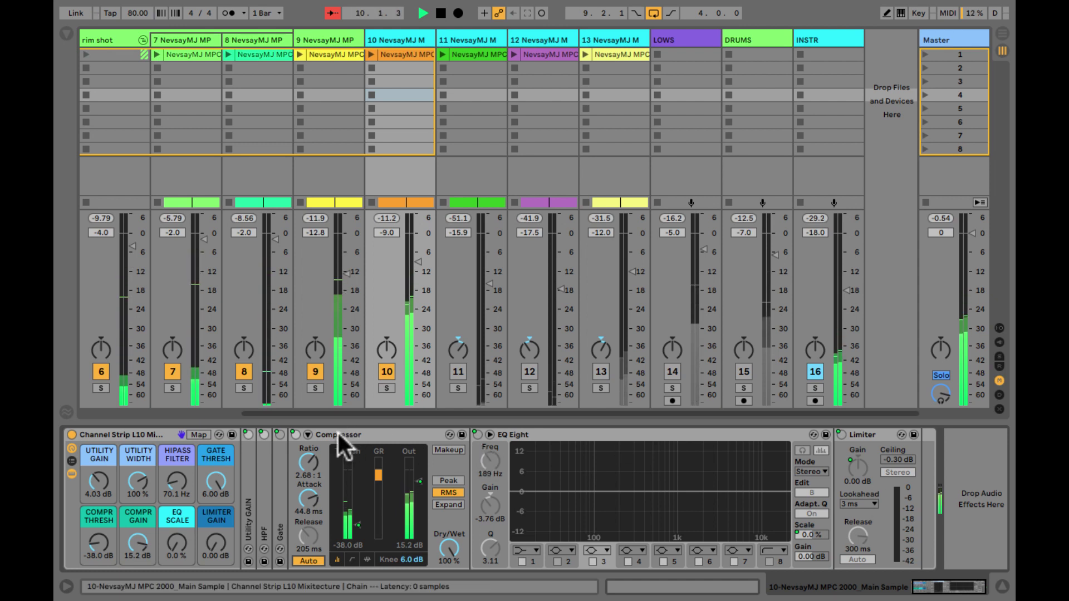
Step: Collapse the Compressor, raise the EQ scale macro to 101% and enlarge the main sample's EQ Eight display
{"action": "double_click", "coordinate": [365, 436]}
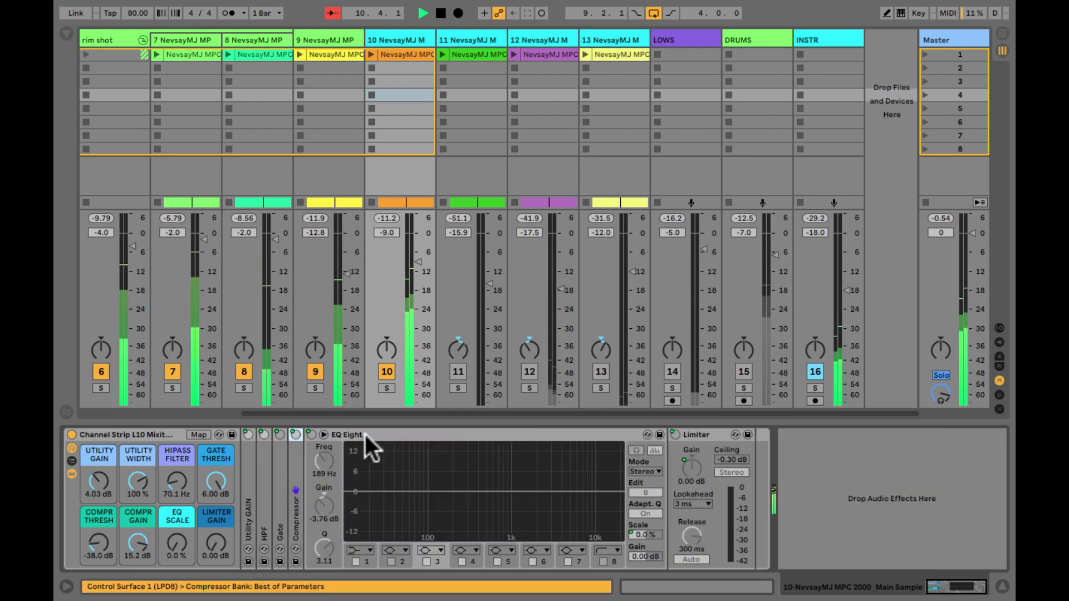
{"action": "left_click", "coordinate": [156, 433]}
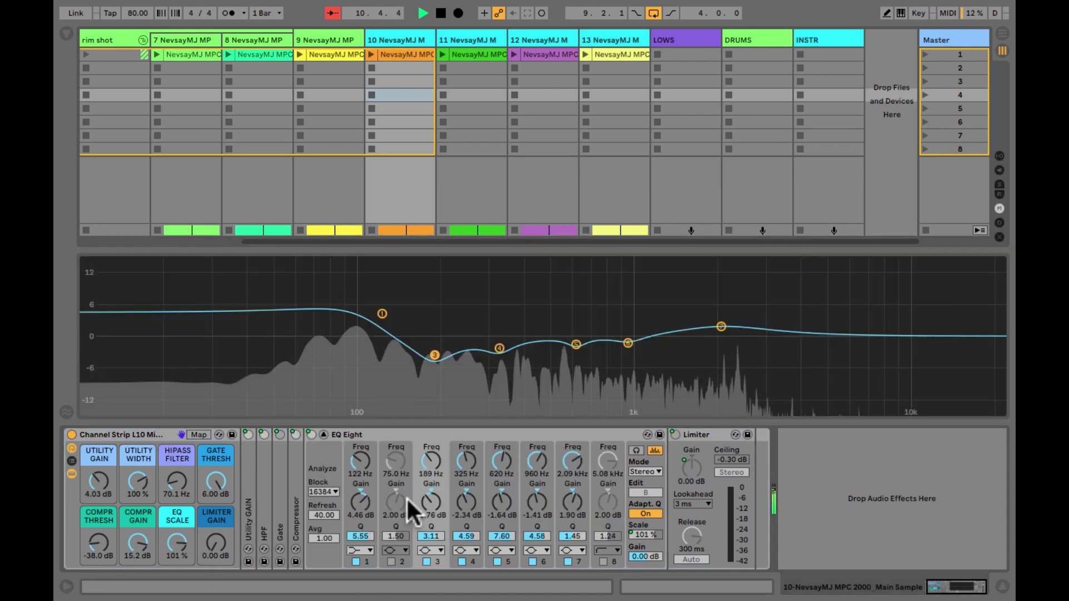
{"action": "double_click", "coordinate": [406, 497]}
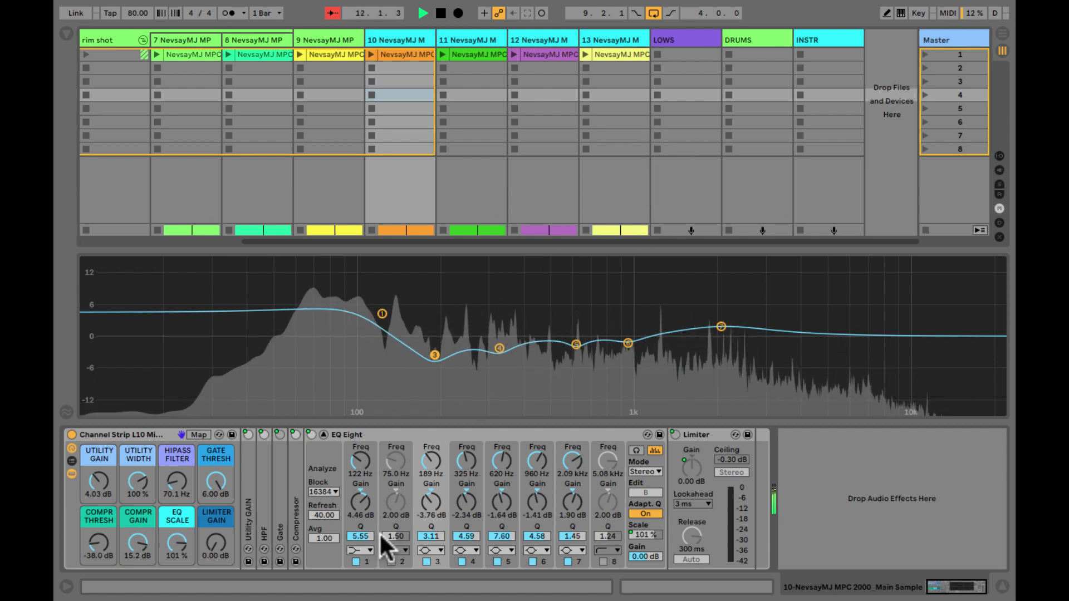
Step: Switch off bands 1, 3, 4, 5, 6 and 7 of the main sample's EQ Eight
{"action": "left_click", "coordinate": [355, 561]}
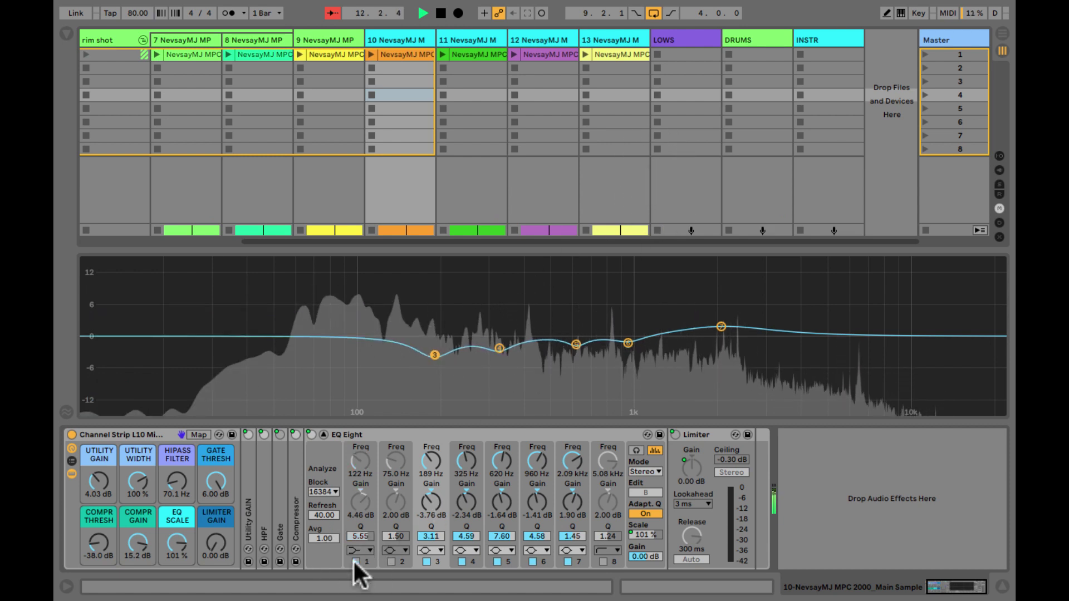
{"action": "left_click", "coordinate": [427, 561]}
{"action": "left_click", "coordinate": [462, 561]}
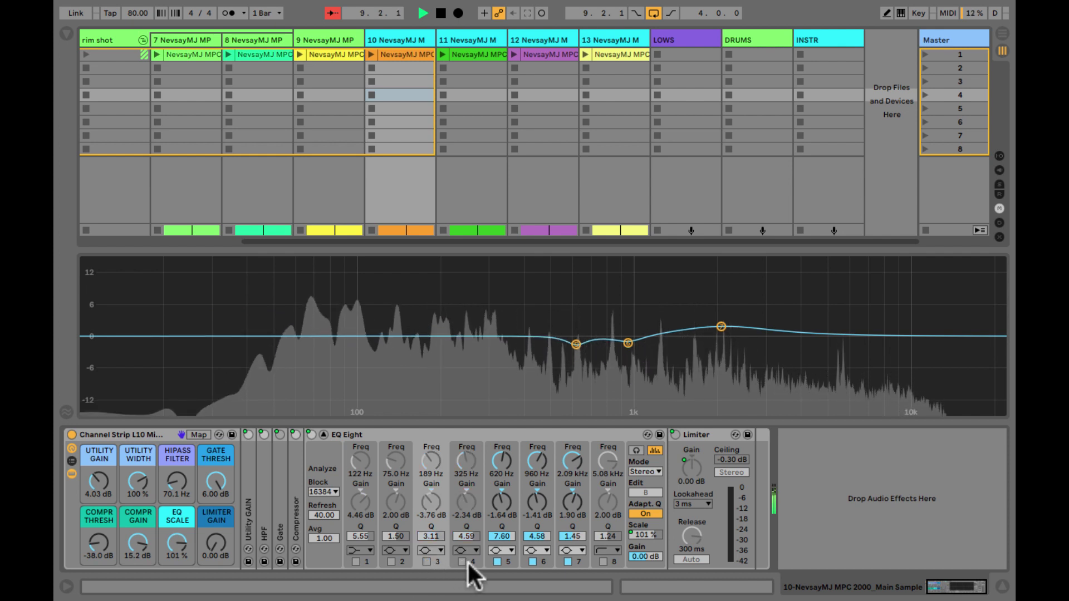
{"action": "left_click", "coordinate": [498, 561]}
{"action": "left_click", "coordinate": [533, 561]}
{"action": "left_click", "coordinate": [566, 559]}
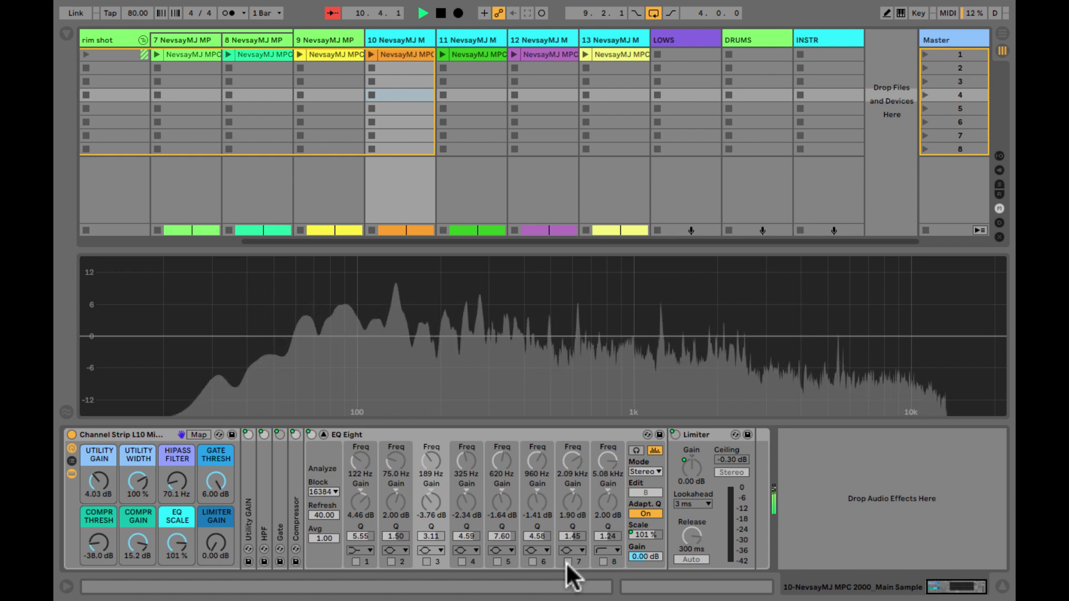
Step: Reactivate the EQ Eight bands, setting the 189 Hz band 3 gain to -2.93 dB, and close the enlarged EQ display
{"action": "left_click", "coordinate": [423, 560]}
{"action": "left_click_drag", "start_coordinate": [430, 495], "coordinate": [429, 497]}
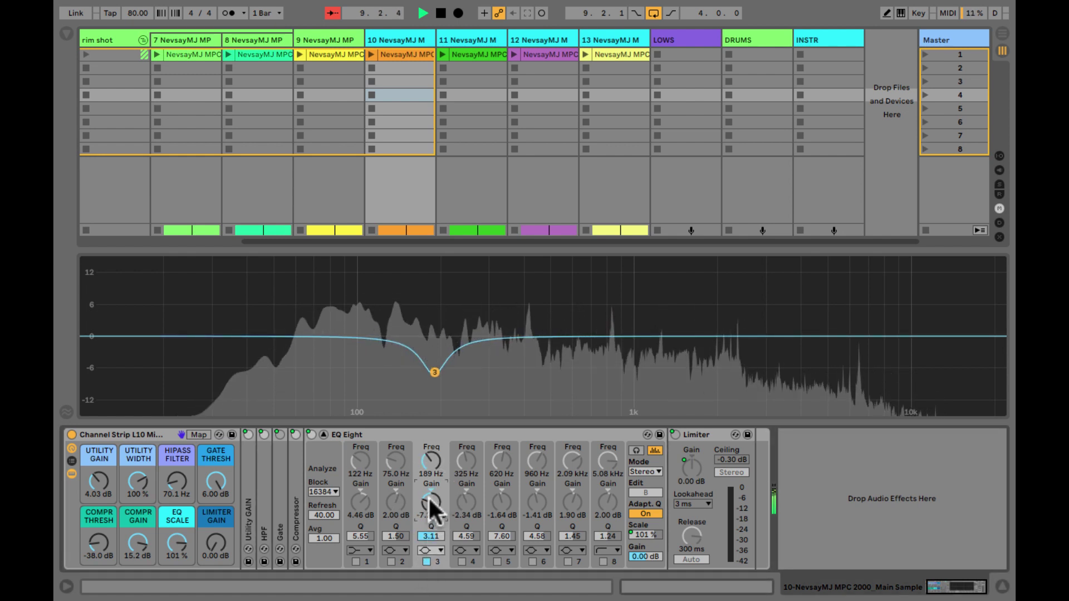
{"action": "left_click", "coordinate": [428, 496]}
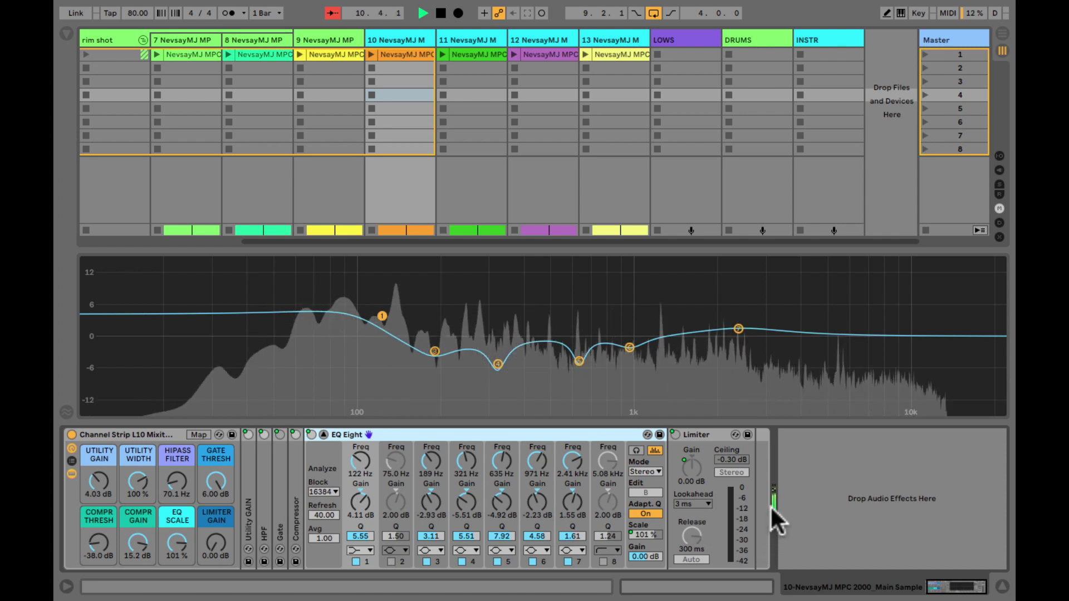
{"action": "key", "text": "Escape"}
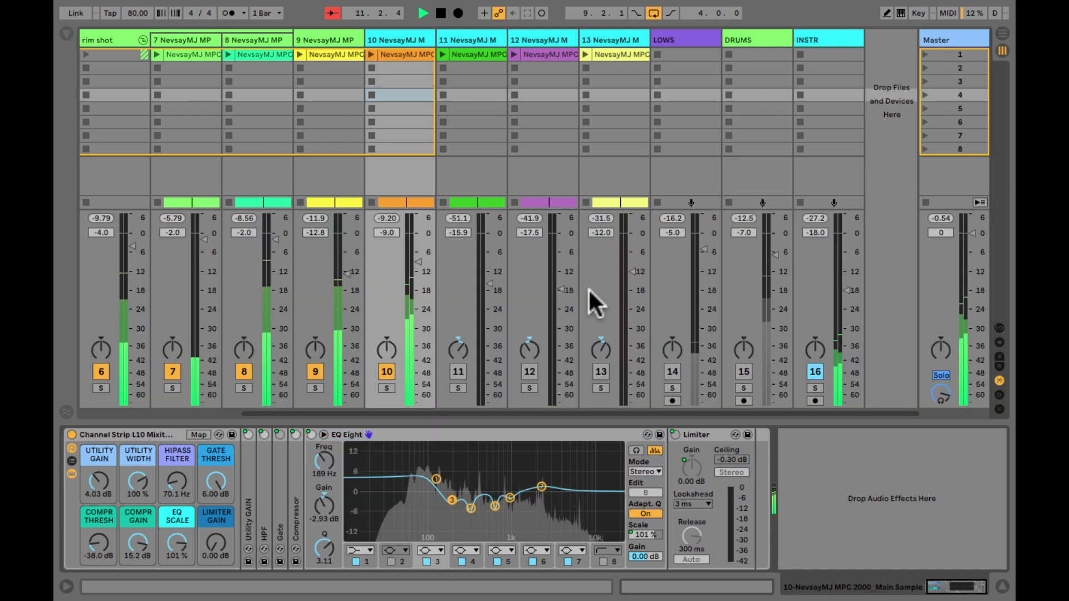
Step: Activate the DRUMS and LOWS buses and raise the INSTR bus volume to -8.6 dB
{"action": "left_click", "coordinate": [744, 372]}
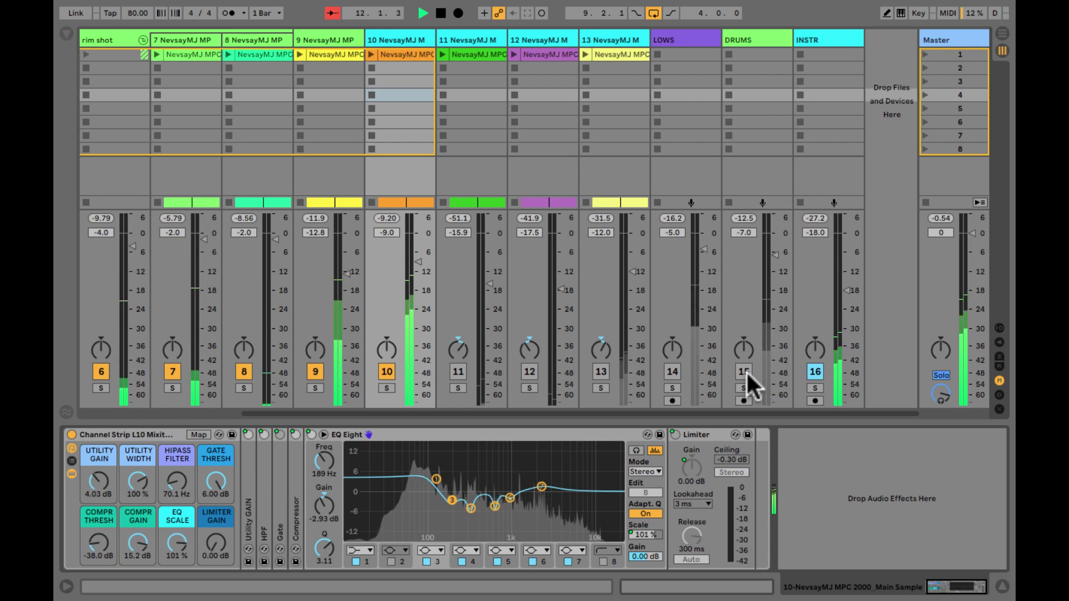
{"action": "left_click", "coordinate": [672, 370]}
{"action": "left_click_drag", "start_coordinate": [845, 296], "coordinate": [847, 260]}
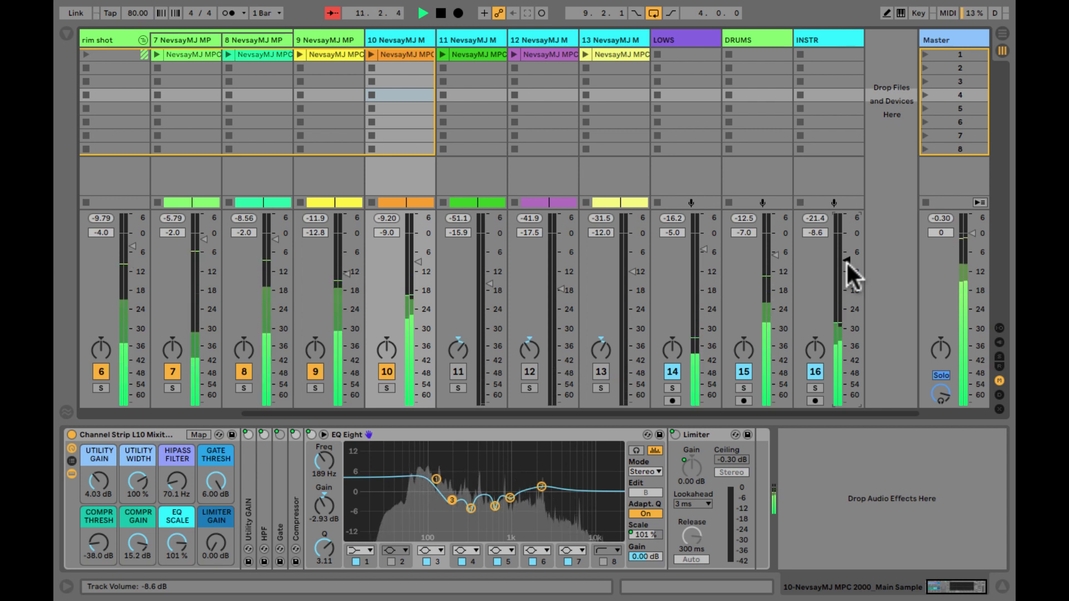
Step: Raise the volume of track 9 to -10.0 dB
{"action": "left_click", "coordinate": [344, 271]}
{"action": "left_click_drag", "start_coordinate": [343, 269], "coordinate": [343, 265]}
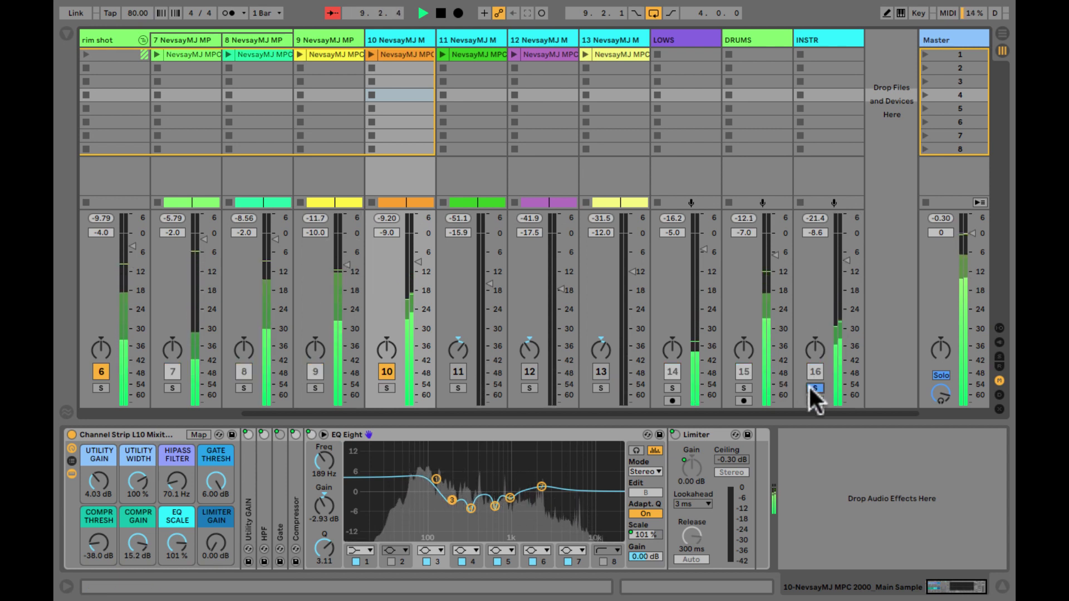
Step: Mute the LOWS and DRUMS buses and track 10, and activate tracks 11 and 12
{"action": "left_click", "coordinate": [742, 371]}
{"action": "left_click", "coordinate": [386, 372]}
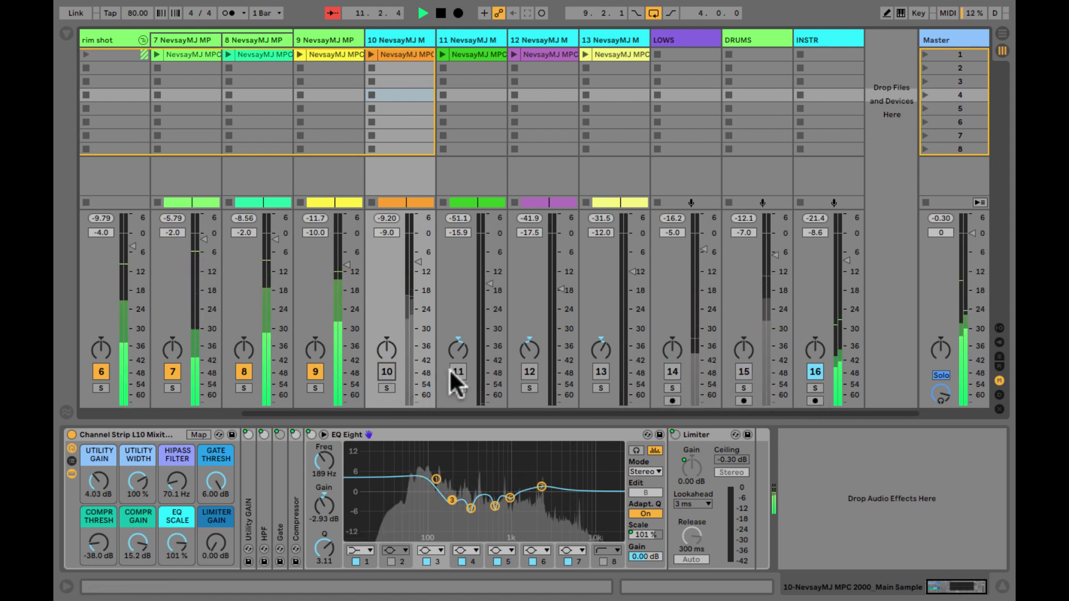
{"action": "left_click", "coordinate": [458, 372]}
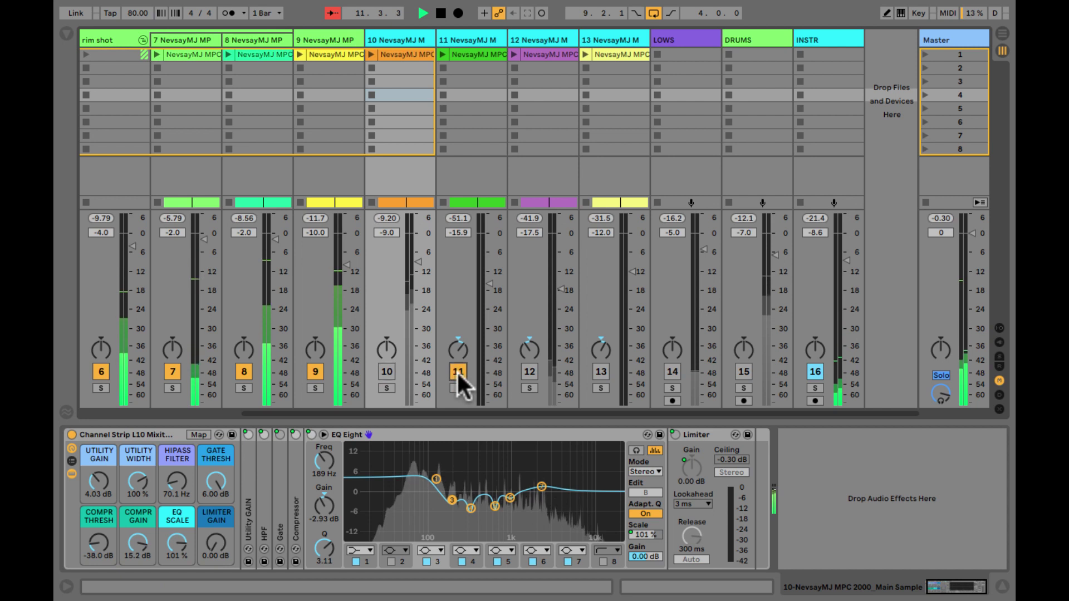
{"action": "left_click", "coordinate": [529, 372]}
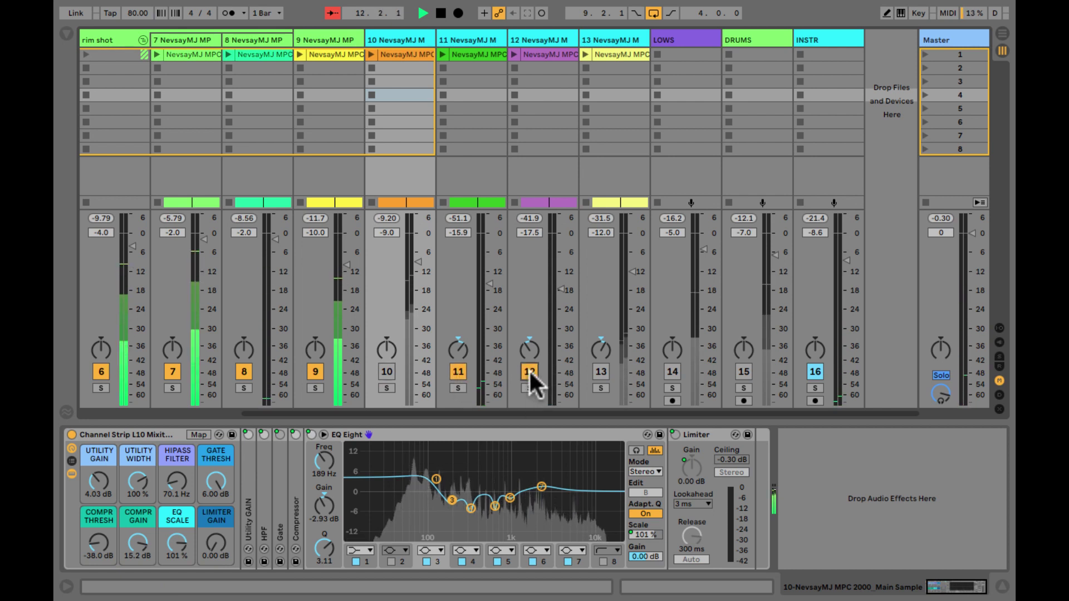
Step: Switch on the channel strip racks of tracks 11 and 13, and activate track 13
{"action": "left_click", "coordinate": [480, 37]}
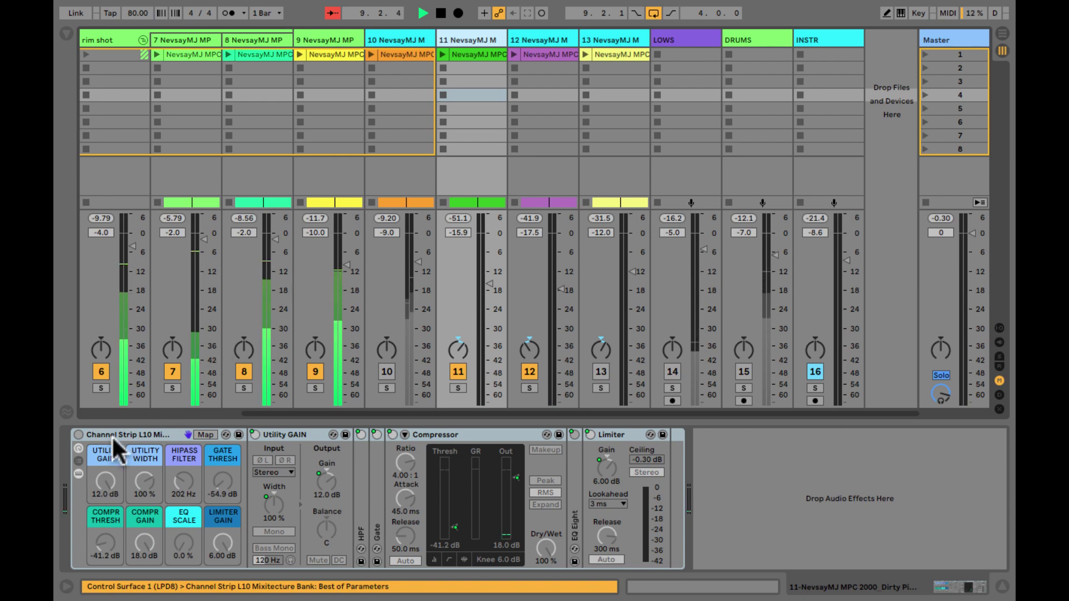
{"action": "left_click", "coordinate": [78, 435]}
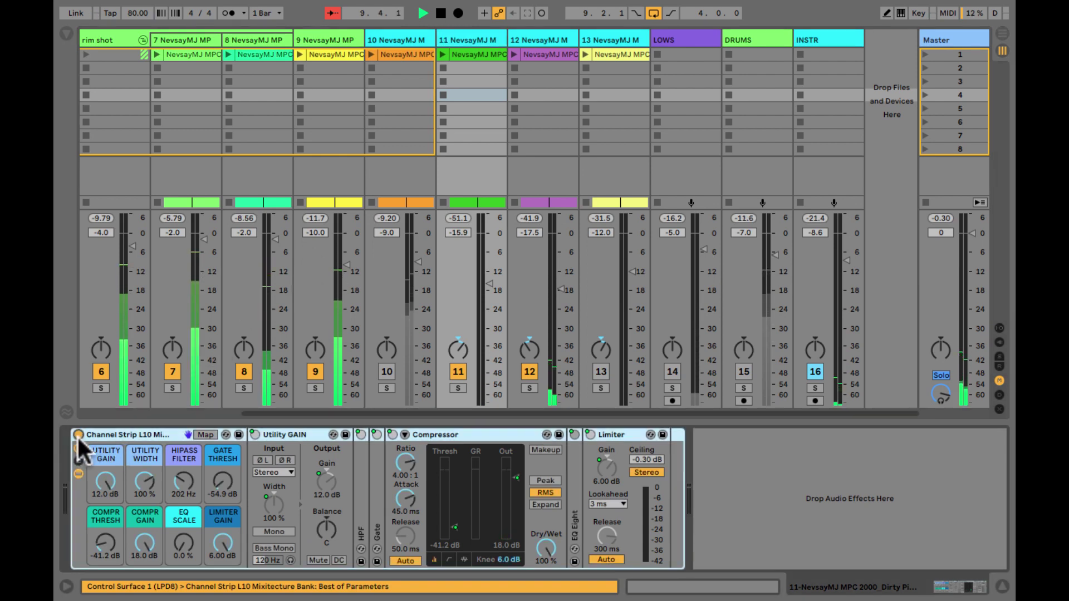
{"action": "left_click", "coordinate": [534, 136]}
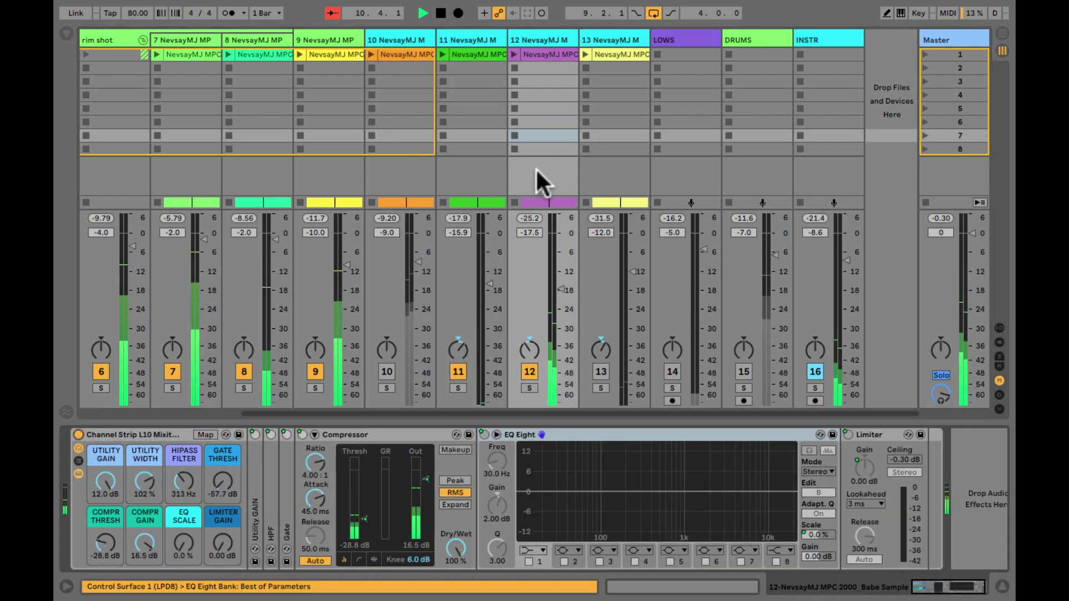
{"action": "left_click", "coordinate": [607, 135]}
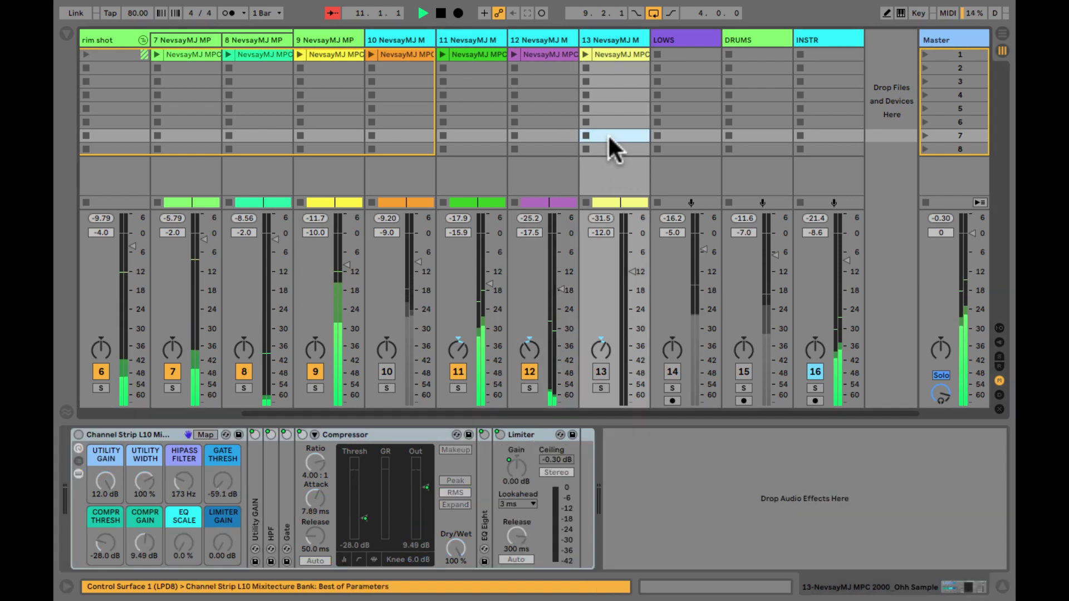
{"action": "left_click", "coordinate": [78, 434]}
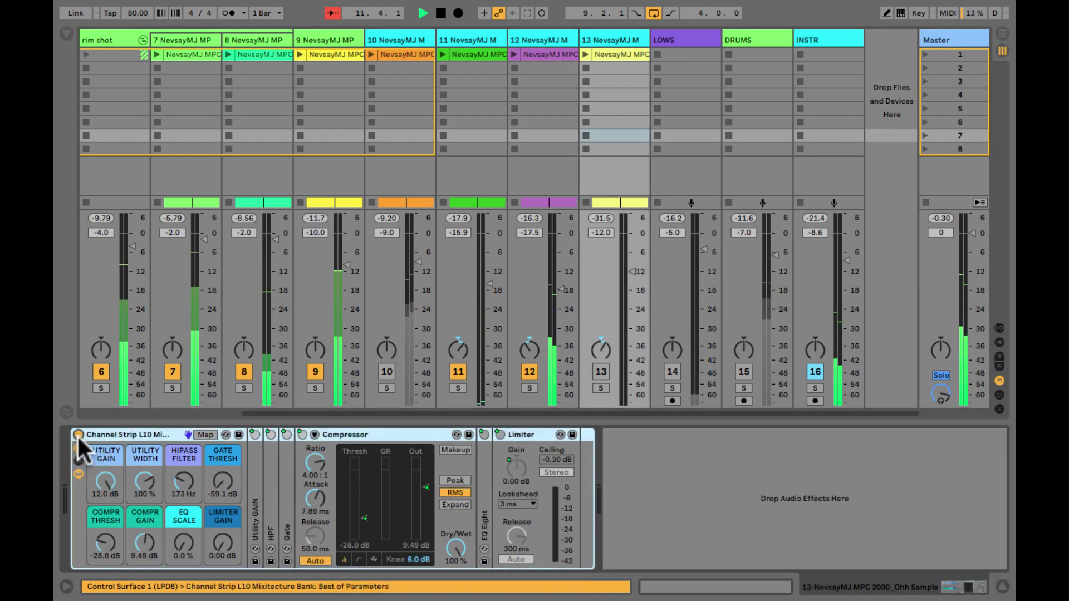
{"action": "left_click", "coordinate": [600, 372]}
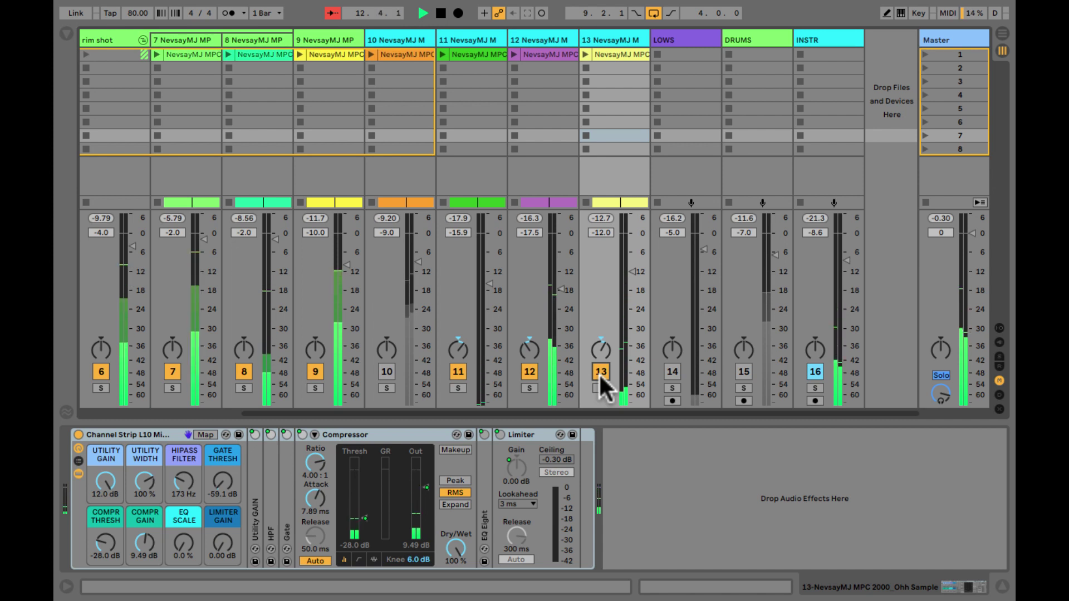
Step: Set track 11's volume to -14.5 dB with track 10 activated and tracks 12 and 13 muted
{"action": "left_click", "coordinate": [387, 372]}
{"action": "left_click", "coordinate": [491, 361]}
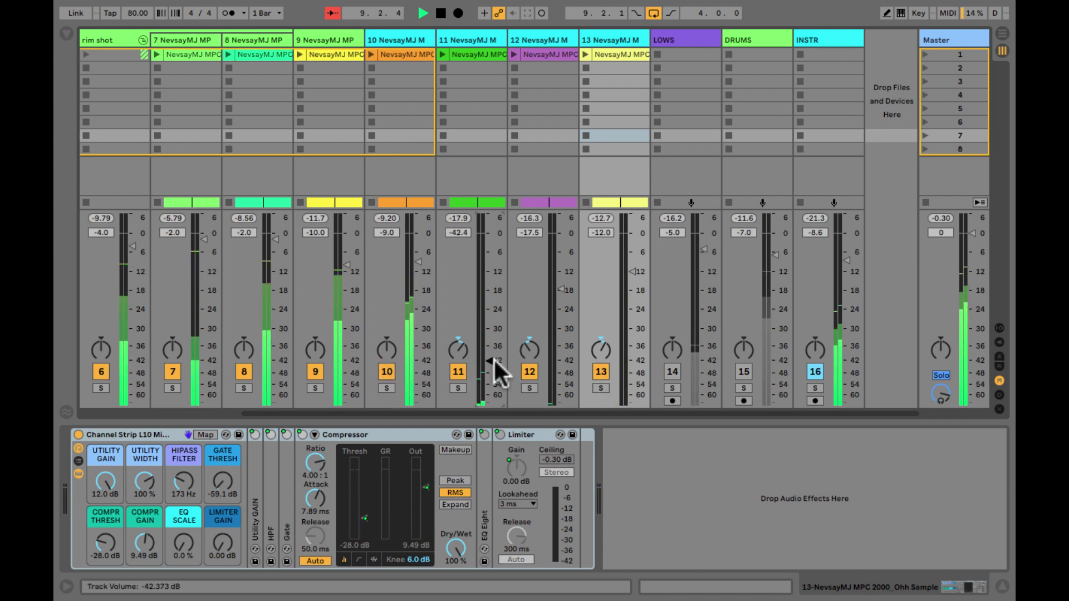
{"action": "left_click", "coordinate": [525, 371]}
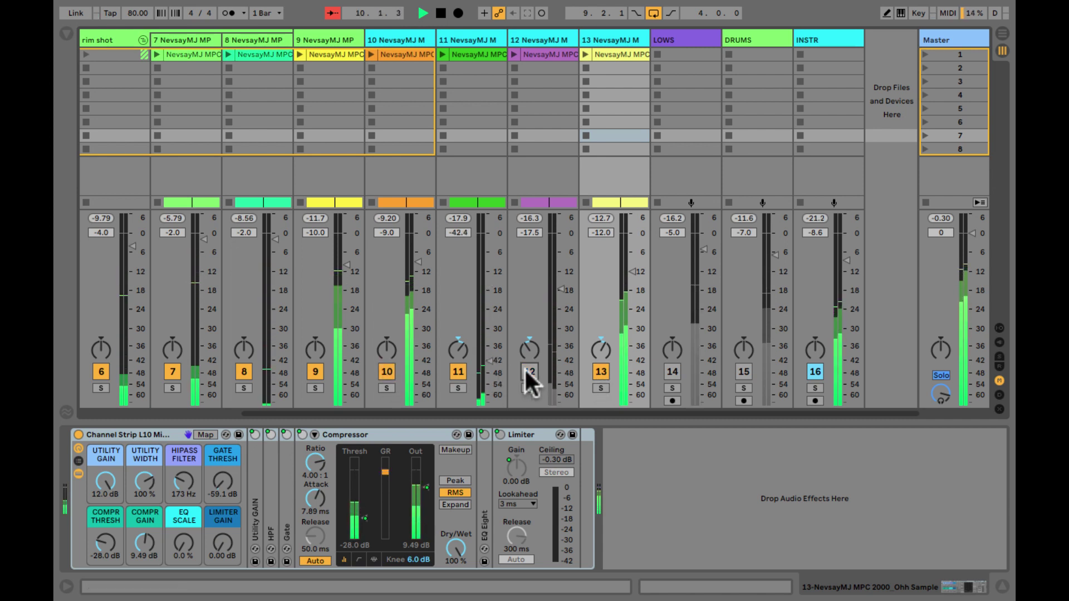
{"action": "left_click", "coordinate": [606, 371]}
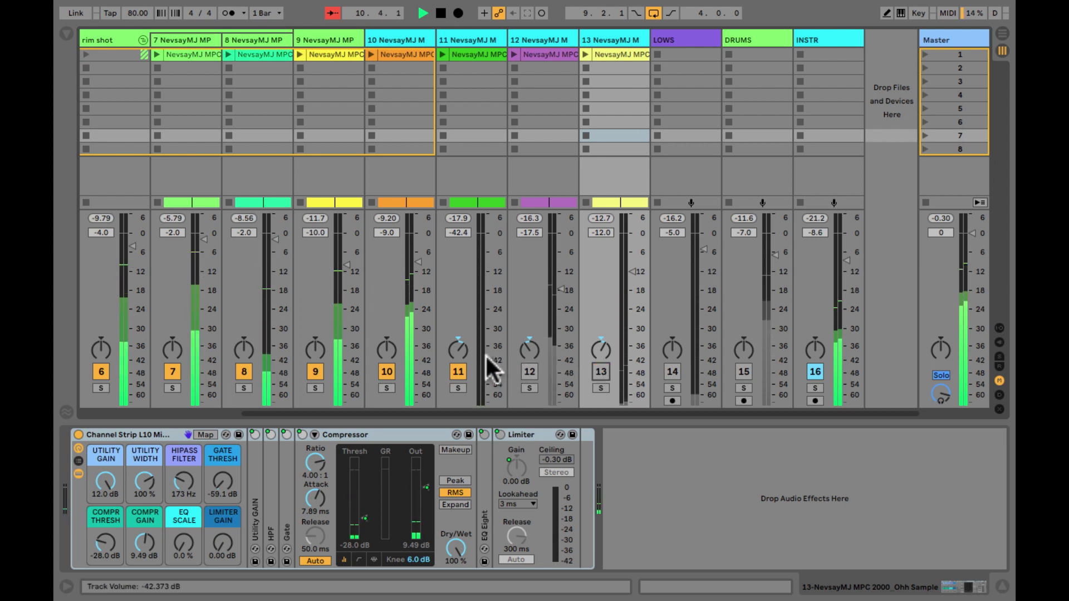
{"action": "left_click_drag", "start_coordinate": [489, 367], "coordinate": [486, 362]}
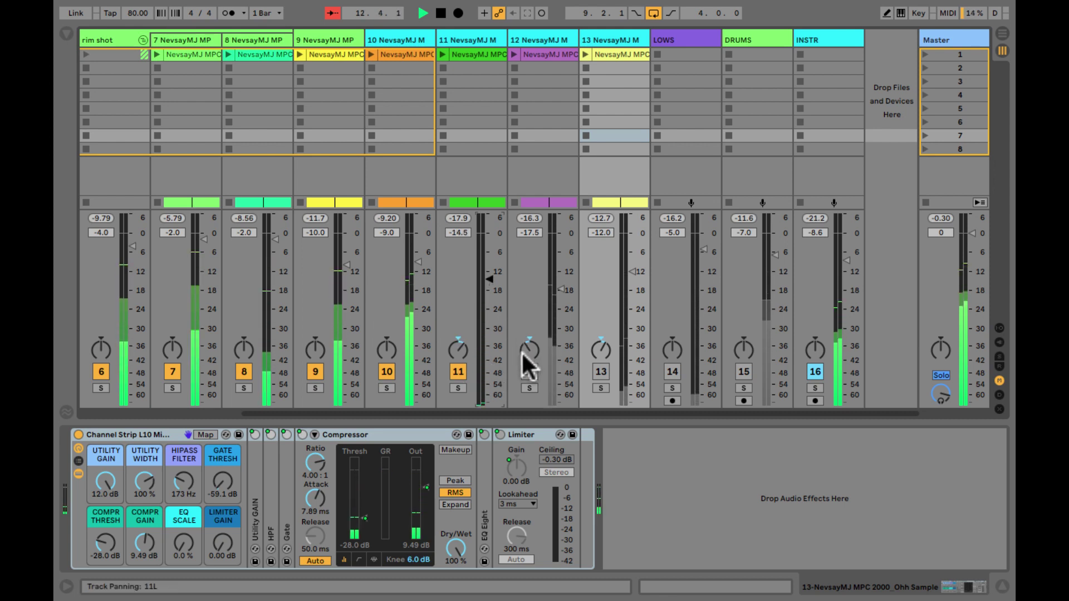
Step: Activate tracks 12 and 13, and set the volumes of tracks 11, 12 and 13 to -12.3, -20.4 and -14.5 dB
{"action": "left_click", "coordinate": [529, 371]}
{"action": "mouse_move", "coordinate": [557, 289]}
{"action": "left_mouse_down"}
{"action": "mouse_move", "coordinate": [561, 300]}
{"action": "mouse_move", "coordinate": [555, 295]}
{"action": "left_mouse_up"}
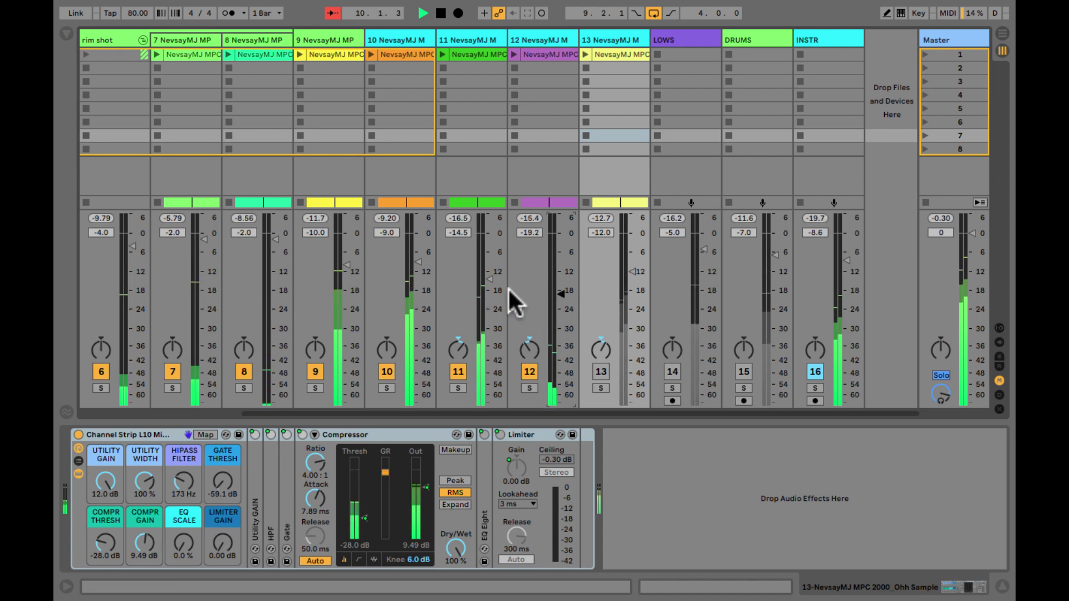
{"action": "left_click_drag", "start_coordinate": [486, 279], "coordinate": [558, 296]}
{"action": "left_click", "coordinate": [605, 372]}
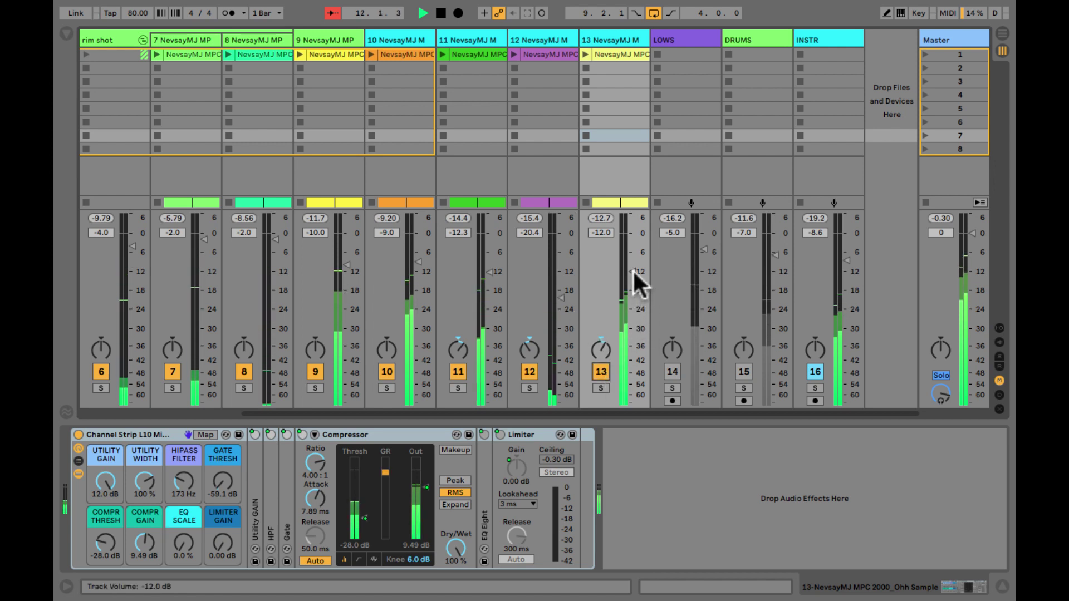
{"action": "left_click_drag", "start_coordinate": [633, 270], "coordinate": [633, 277]}
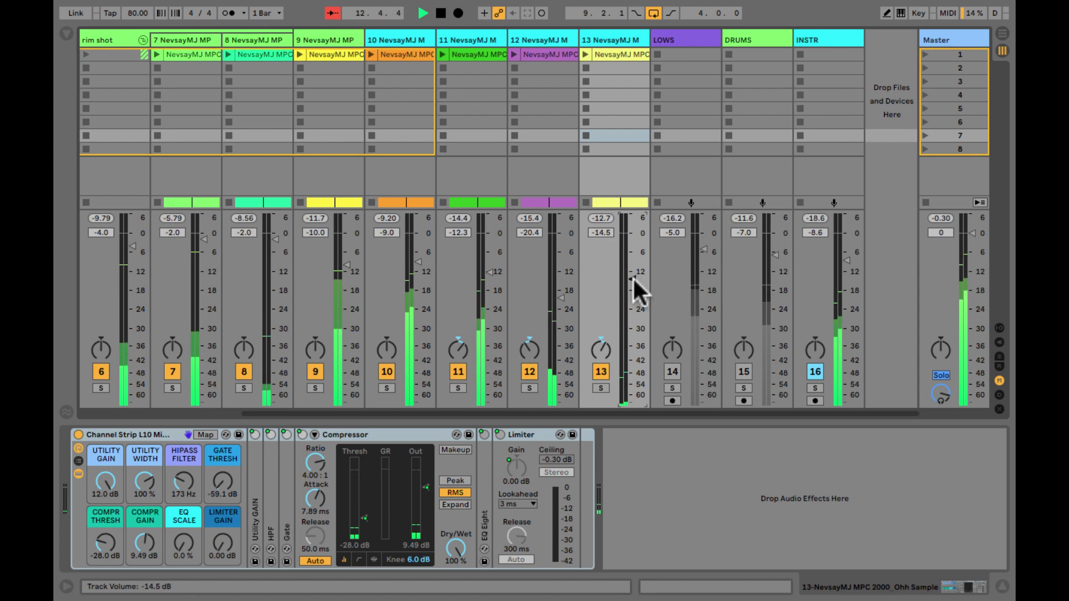
Step: Solo track 12 and set the EQ Scale in its channel strip rack to 104 %
{"action": "left_click", "coordinate": [533, 98]}
{"action": "left_click", "coordinate": [524, 387]}
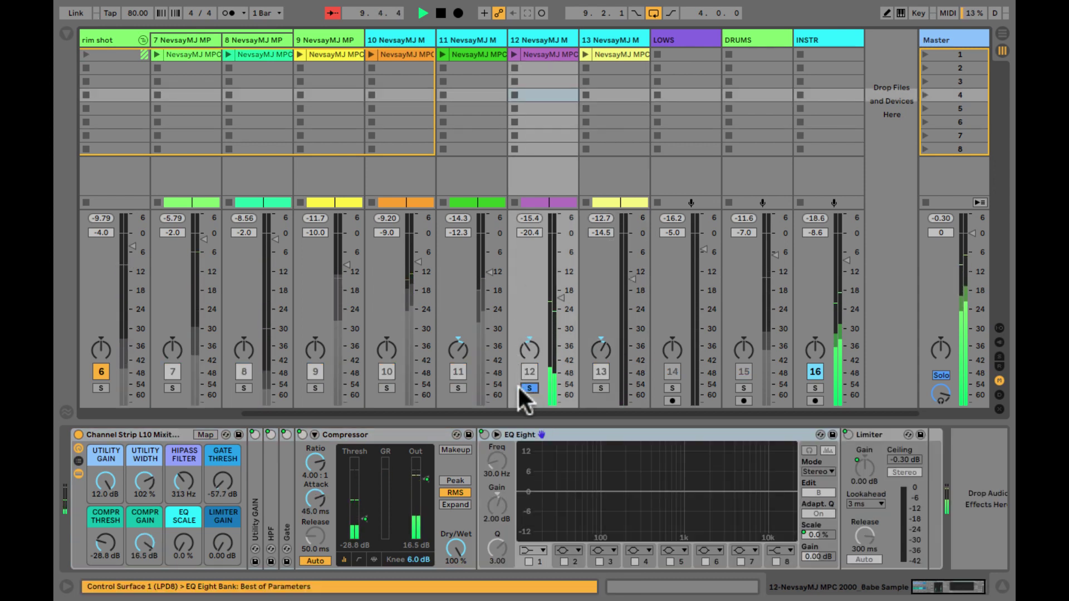
{"action": "left_click", "coordinate": [175, 433]}
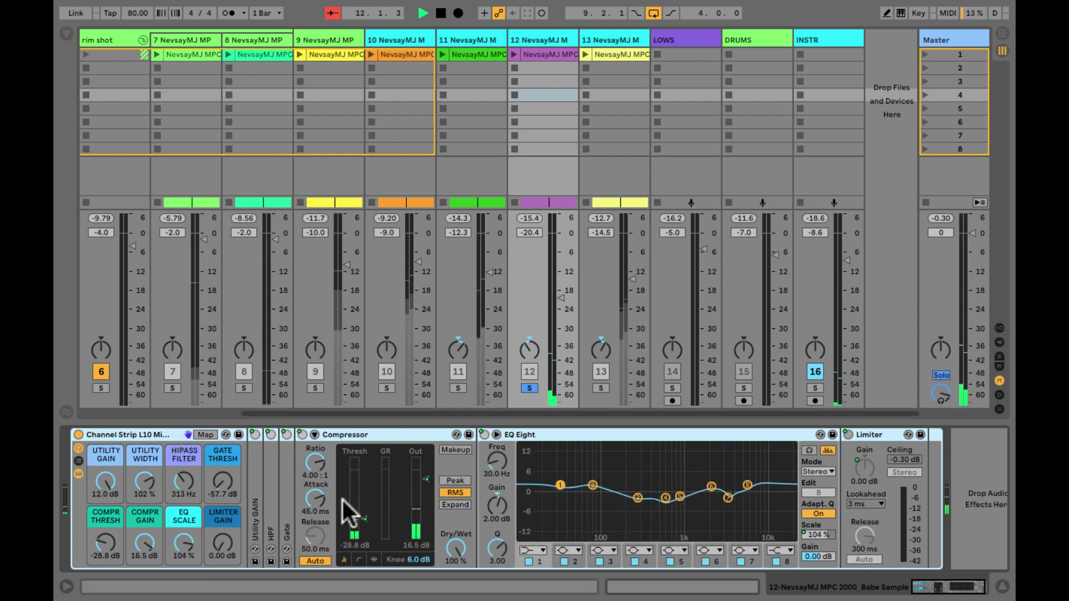
Step: Switch off bands 1, 2, 3, 4, 5, 7 and 8 of track 12's EQ Eight, leaving only band 6 active
{"action": "left_click", "coordinate": [526, 560]}
{"action": "left_click", "coordinate": [563, 560]}
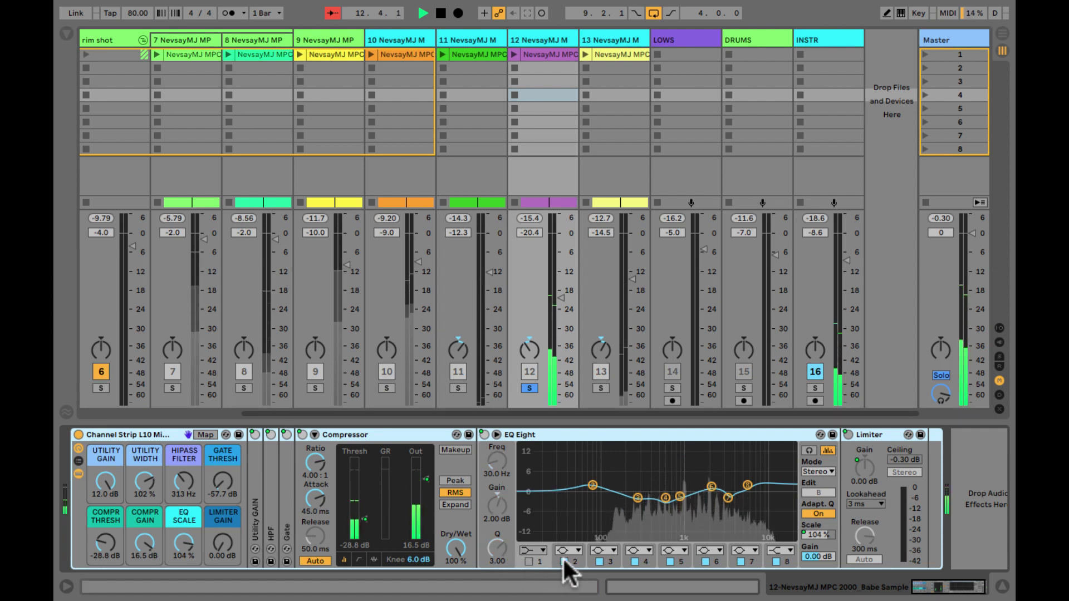
{"action": "left_click", "coordinate": [597, 561]}
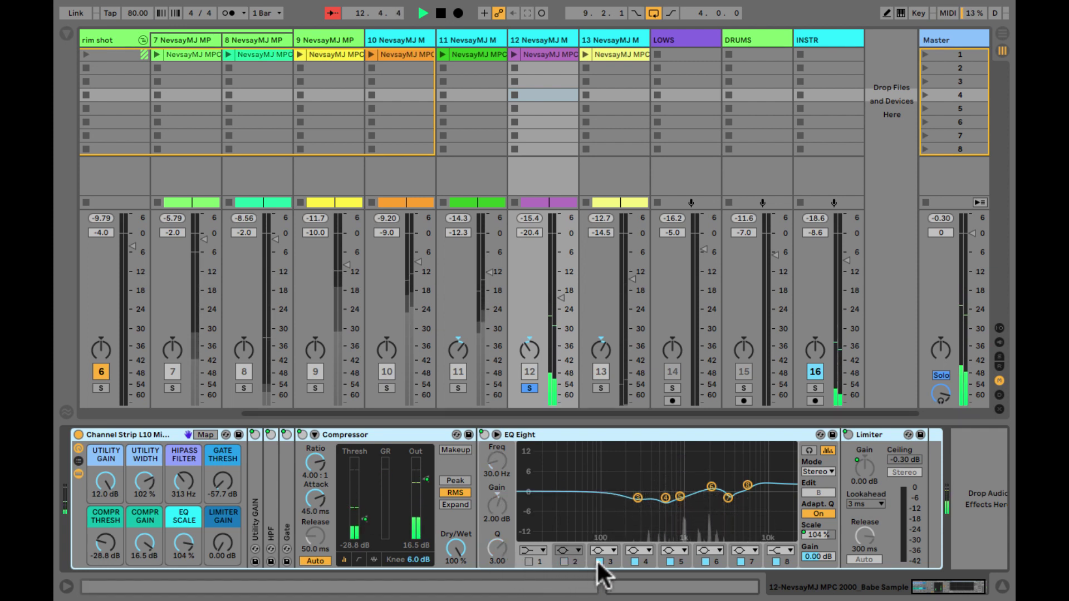
{"action": "left_click", "coordinate": [741, 561]}
{"action": "left_click", "coordinate": [776, 561]}
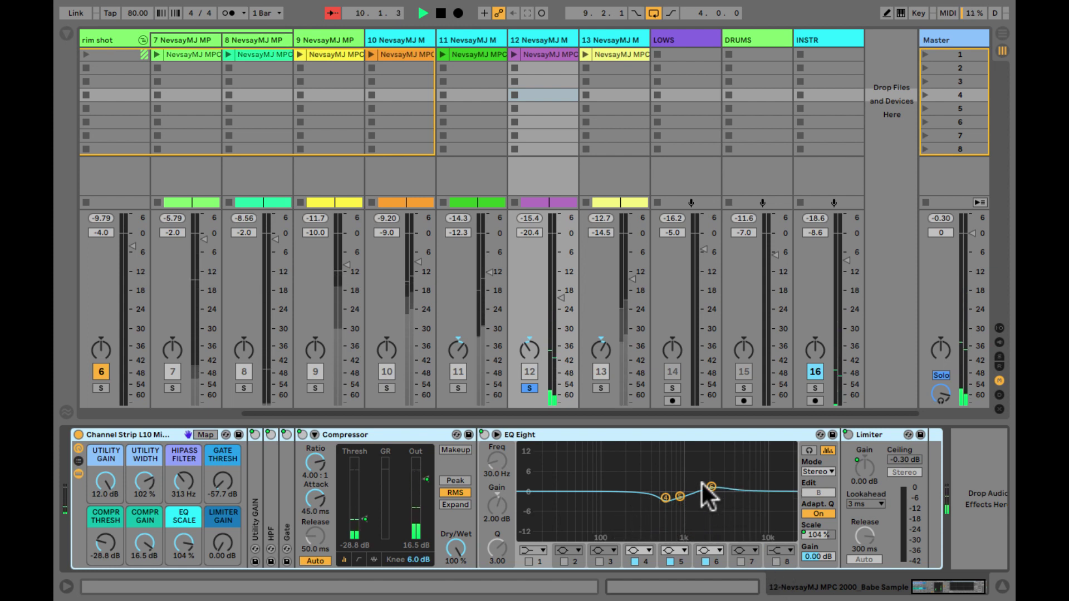
{"action": "left_click", "coordinate": [633, 560]}
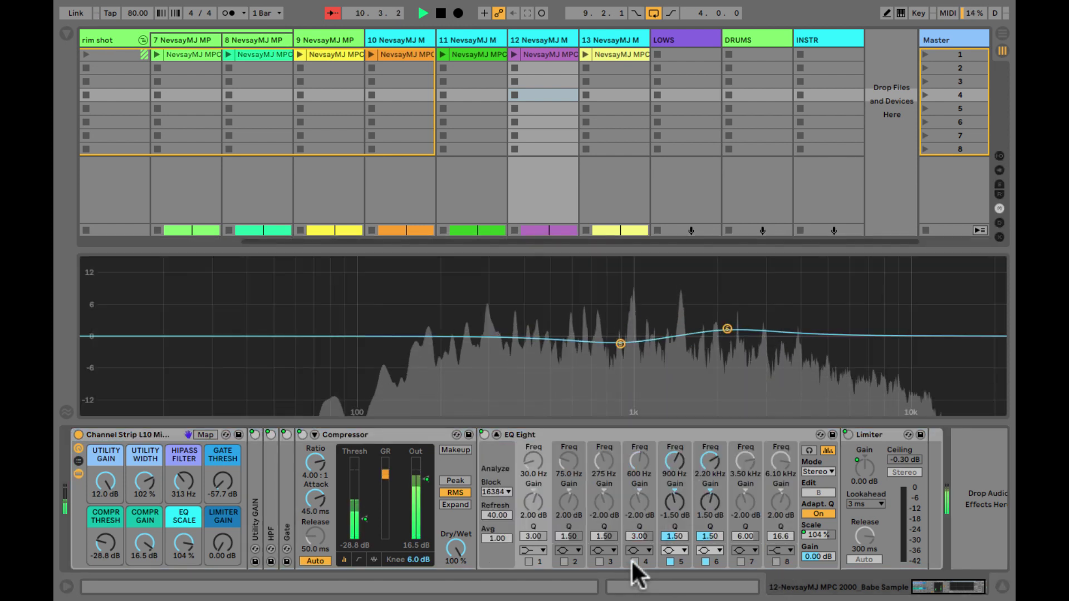
{"action": "left_click", "coordinate": [670, 561]}
Step: Set track 12's EQ Eight band 6 to 1.02 kHz, gain -8.10 dB and Q 2.57, and close the enlarged display
{"action": "left_click_drag", "start_coordinate": [728, 329], "coordinate": [635, 276]}
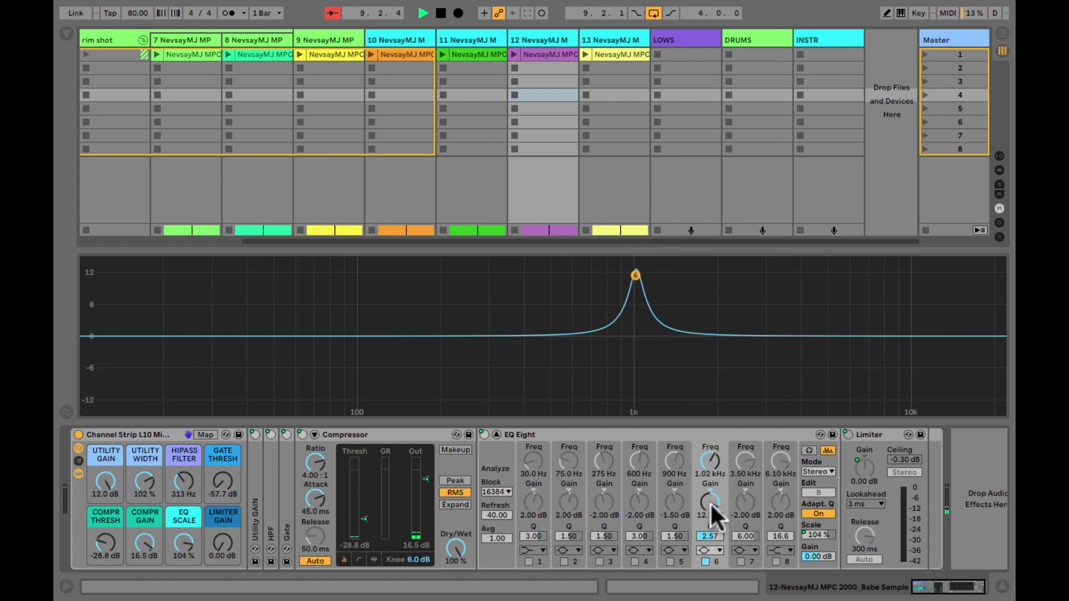
{"action": "left_click_drag", "start_coordinate": [710, 503], "coordinate": [710, 502]}
{"action": "key", "text": "ctrl+alt+m"}
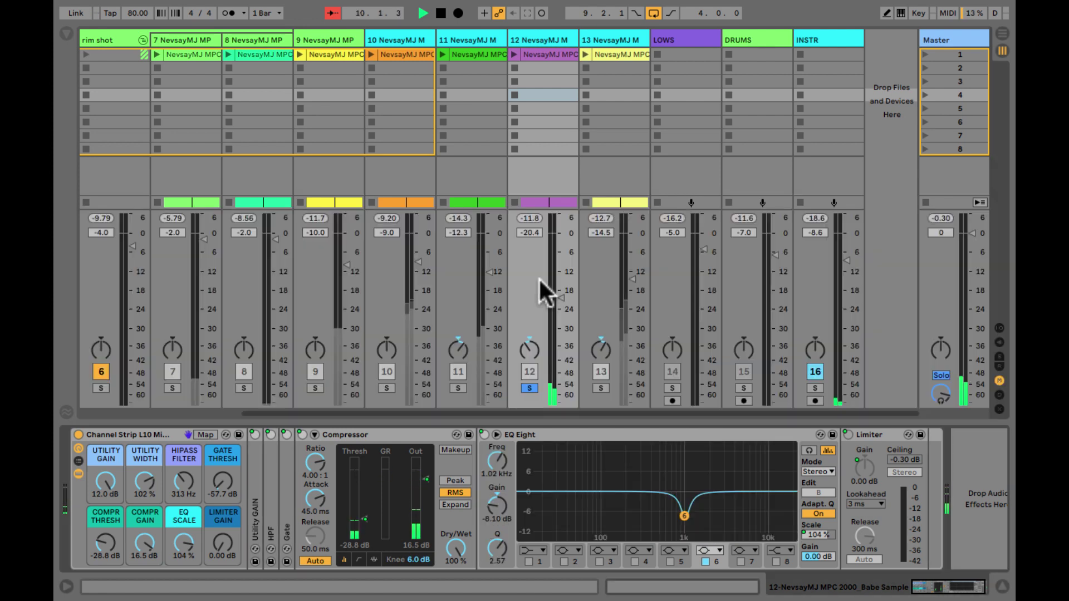
Step: End the solo on track 12 after briefly soloing track 11, and set track 12's EQ band 6 to 1000 Hz and -5.58 dB
{"action": "left_click", "coordinate": [458, 388]}
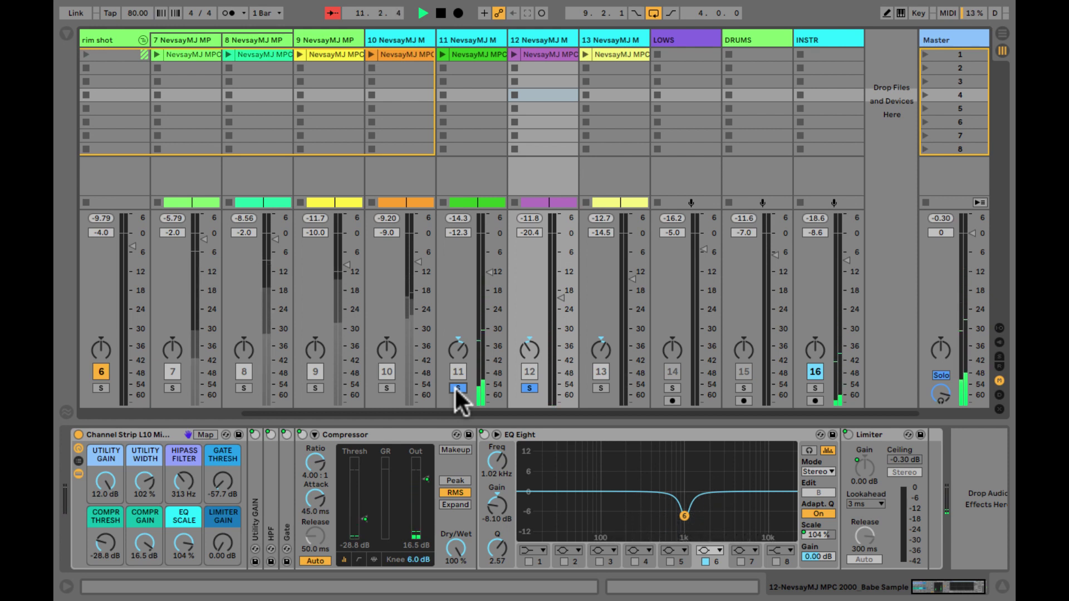
{"action": "left_click", "coordinate": [458, 388]}
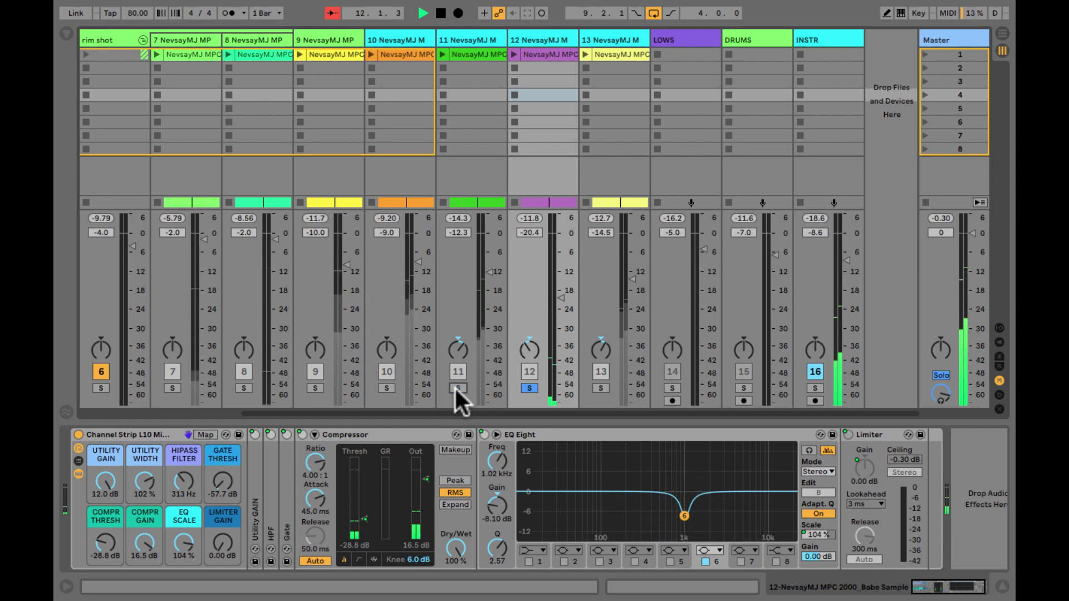
{"action": "left_click", "coordinate": [527, 389]}
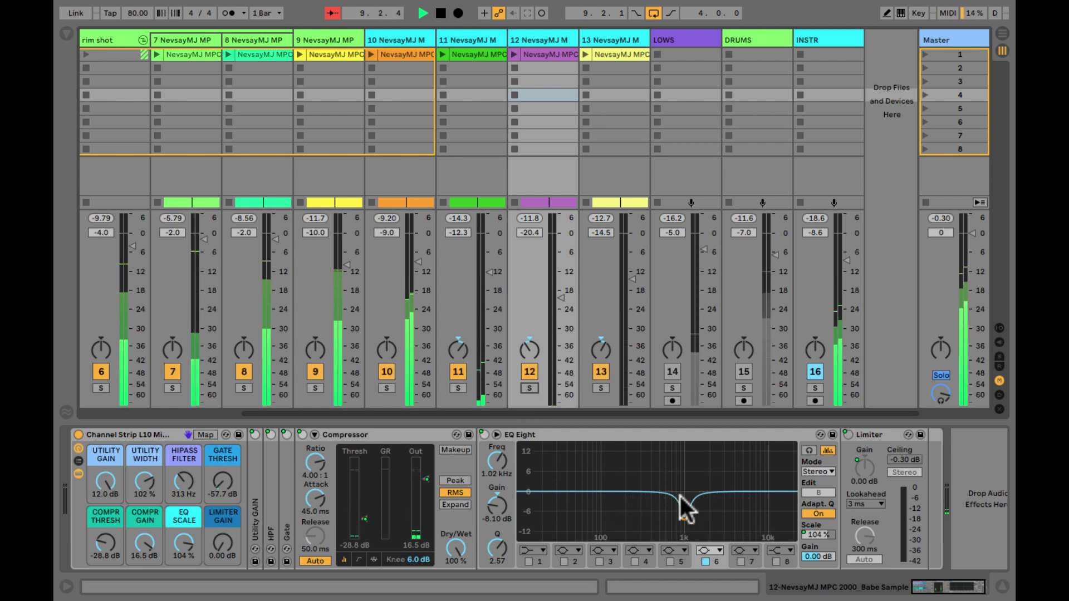
{"action": "mouse_move", "coordinate": [684, 514]}
{"action": "left_mouse_down"}
{"action": "mouse_move", "coordinate": [682, 464]}
{"action": "mouse_move", "coordinate": [684, 510]}
{"action": "left_mouse_up"}
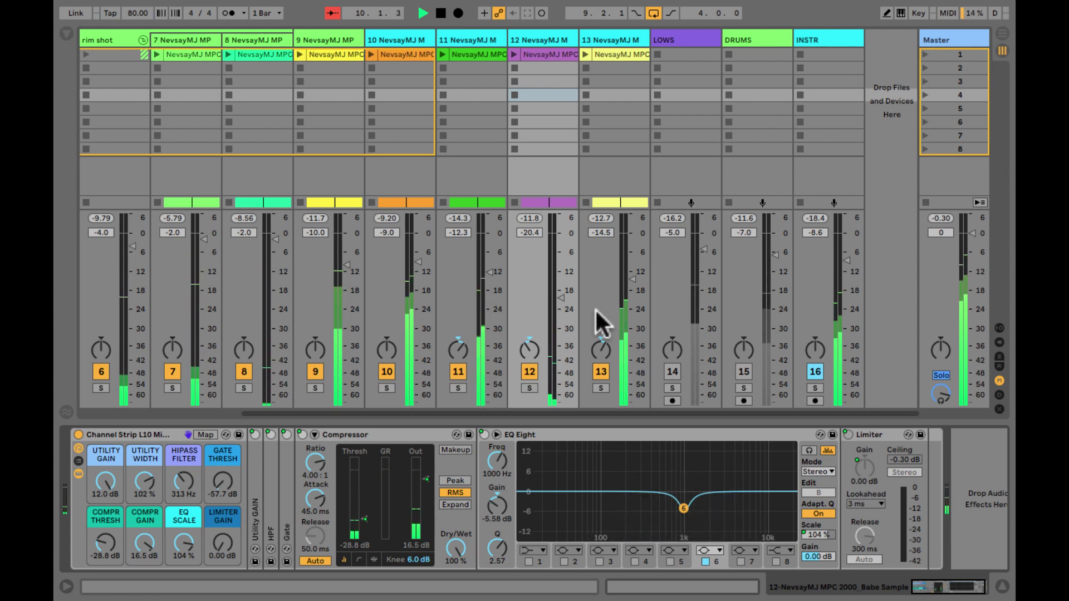
Step: Raise track 13's volume to -10.5 dB and reactivate the DRUMS and LOWS buses
{"action": "left_click_drag", "start_coordinate": [627, 278], "coordinate": [629, 278]}
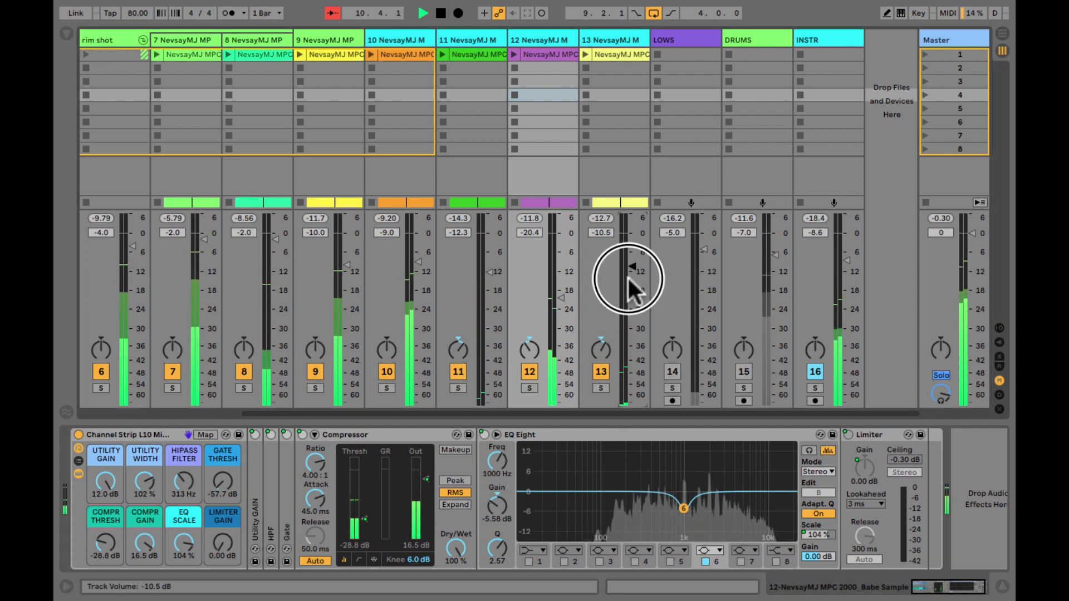
{"action": "left_click", "coordinate": [619, 148]}
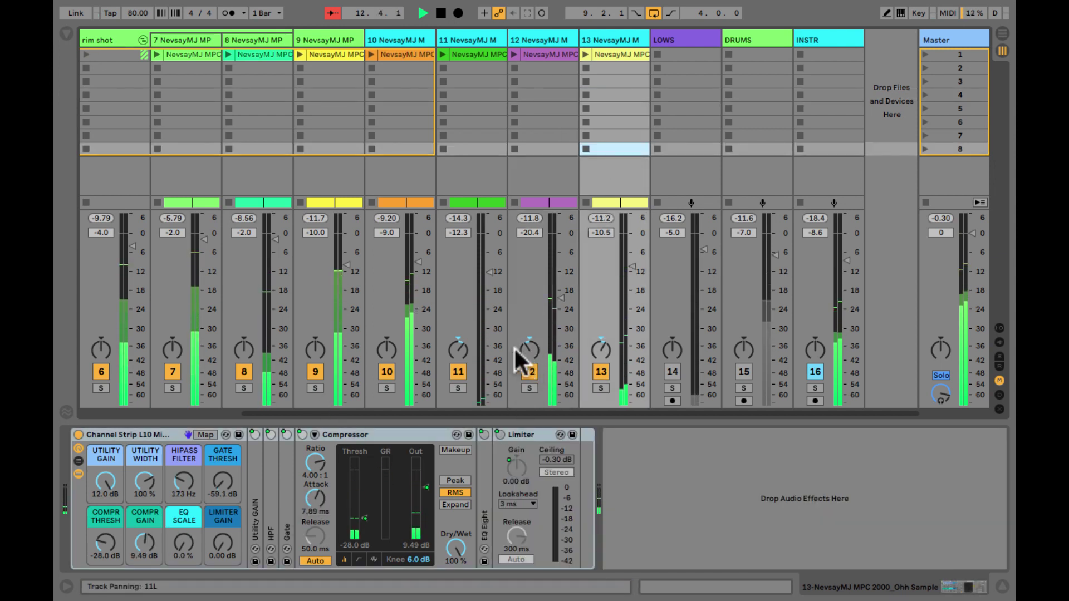
{"action": "left_click", "coordinate": [746, 370]}
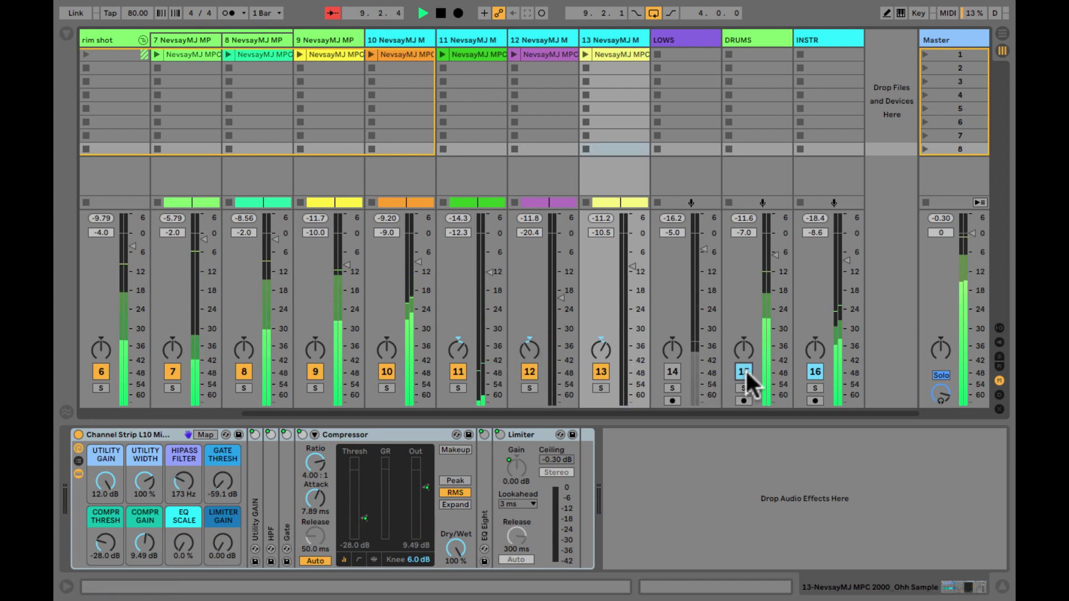
{"action": "left_click", "coordinate": [673, 372]}
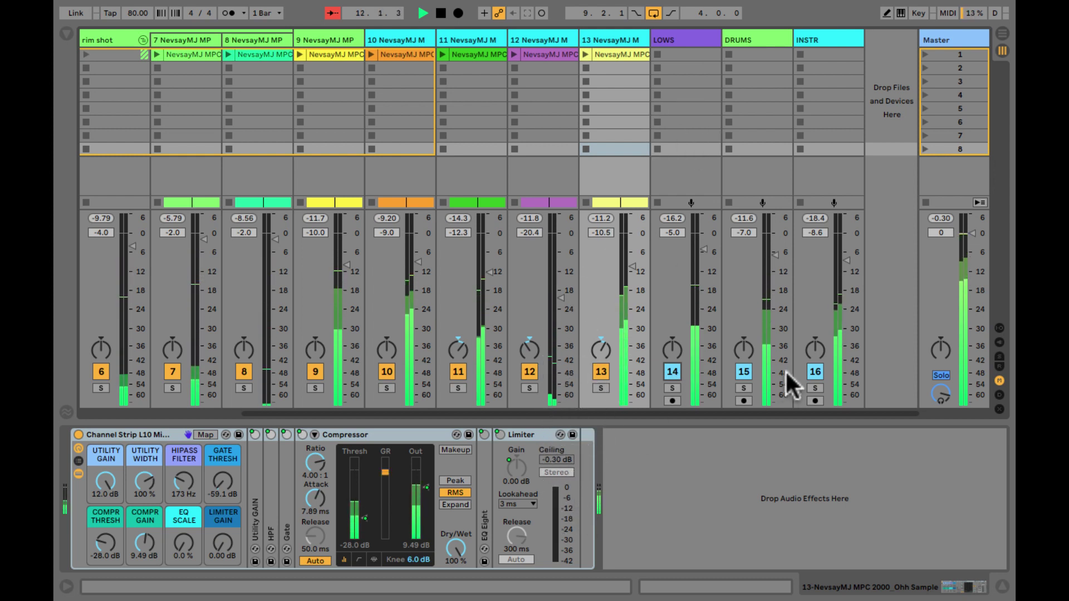
Step: Switch off the Master track's audio effect rack containing the Glue Compressor, Limiter and spectrum analyzer
{"action": "left_click", "coordinate": [959, 37]}
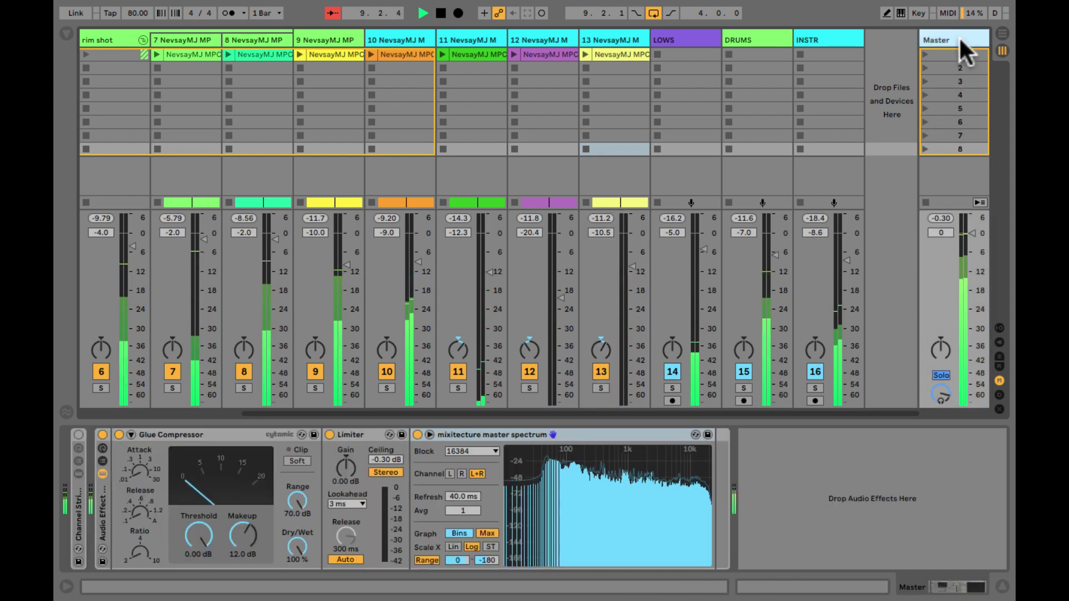
{"action": "left_click", "coordinate": [666, 502]}
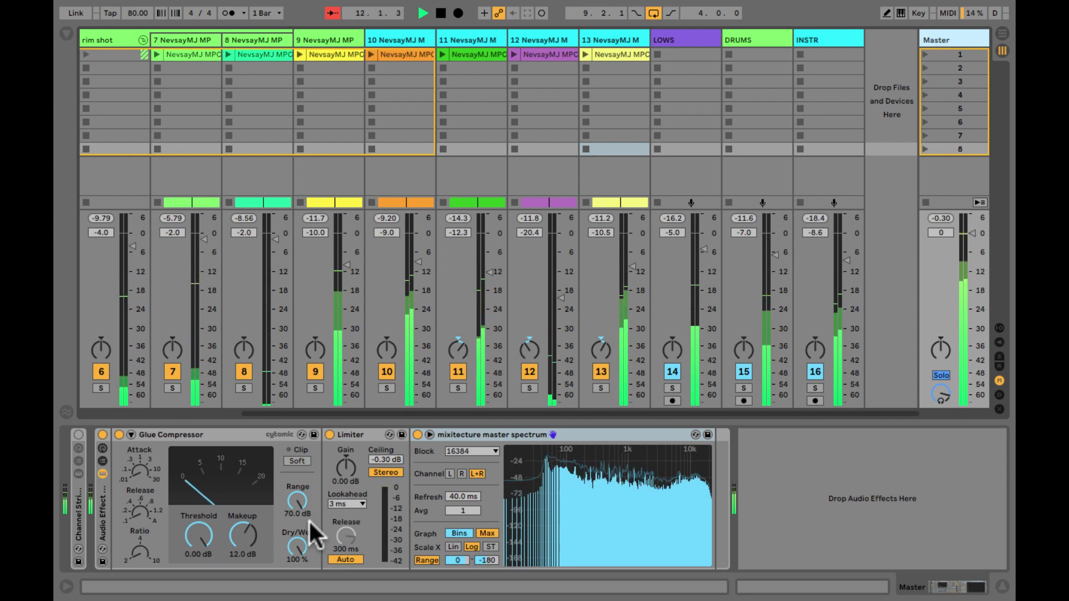
{"action": "left_click", "coordinate": [102, 434]}
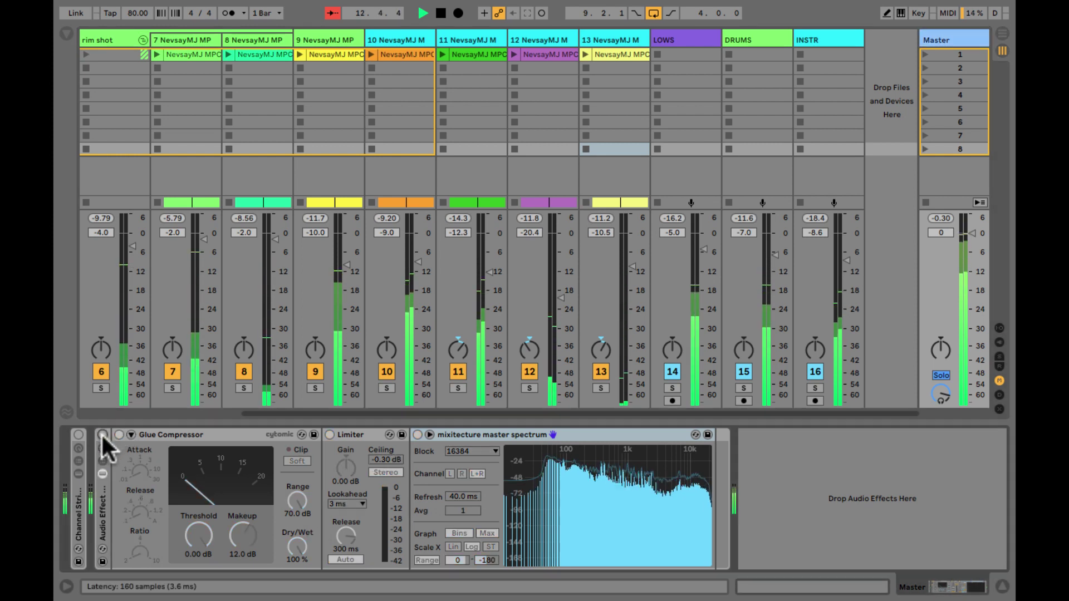
Step: Reset the Master peak reading, raise the DRUMS bus volume to -6.0 dB, and switch the Master's audio effect rack back on
{"action": "left_click", "coordinate": [942, 218]}
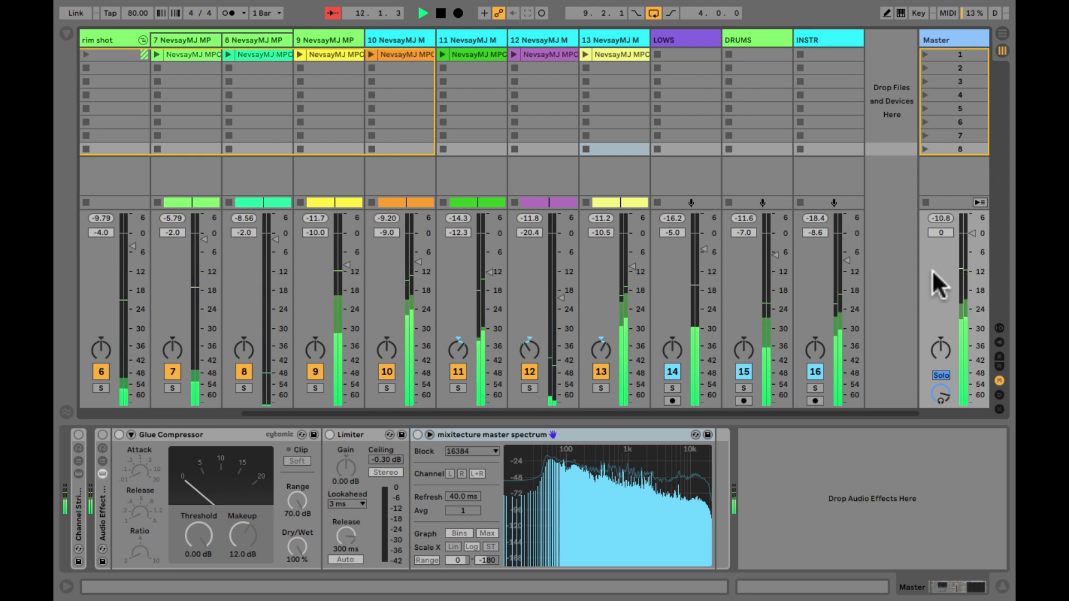
{"action": "left_click_drag", "start_coordinate": [773, 257], "coordinate": [770, 252]}
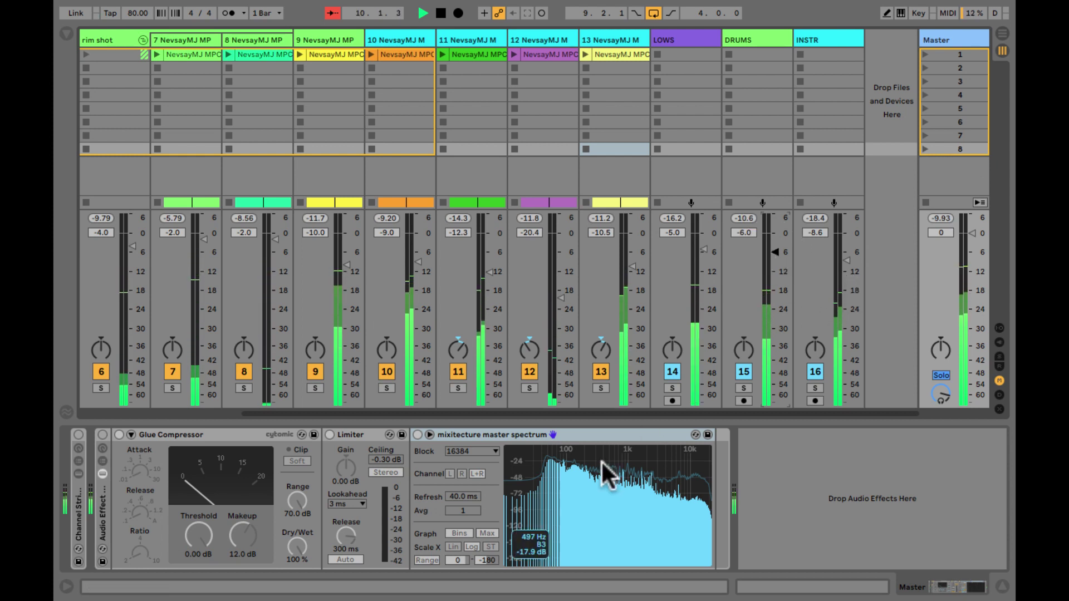
{"action": "left_click", "coordinate": [102, 435]}
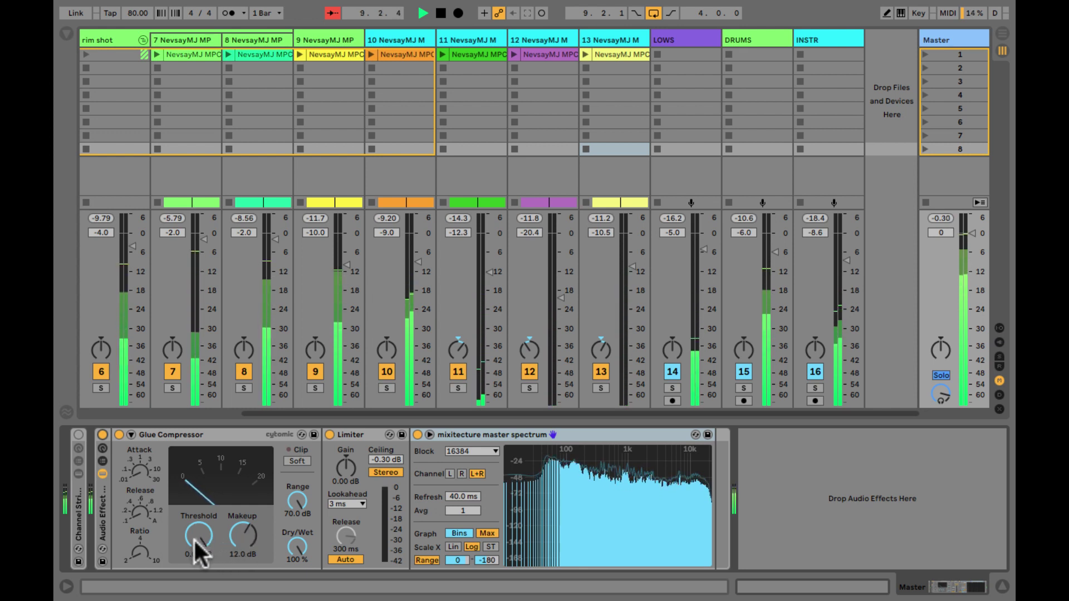
Step: Go through the Glue Compressor's ratio, release and attack controls on the Master, and lower its threshold to -13.3 dB
{"action": "left_click", "coordinate": [133, 550]}
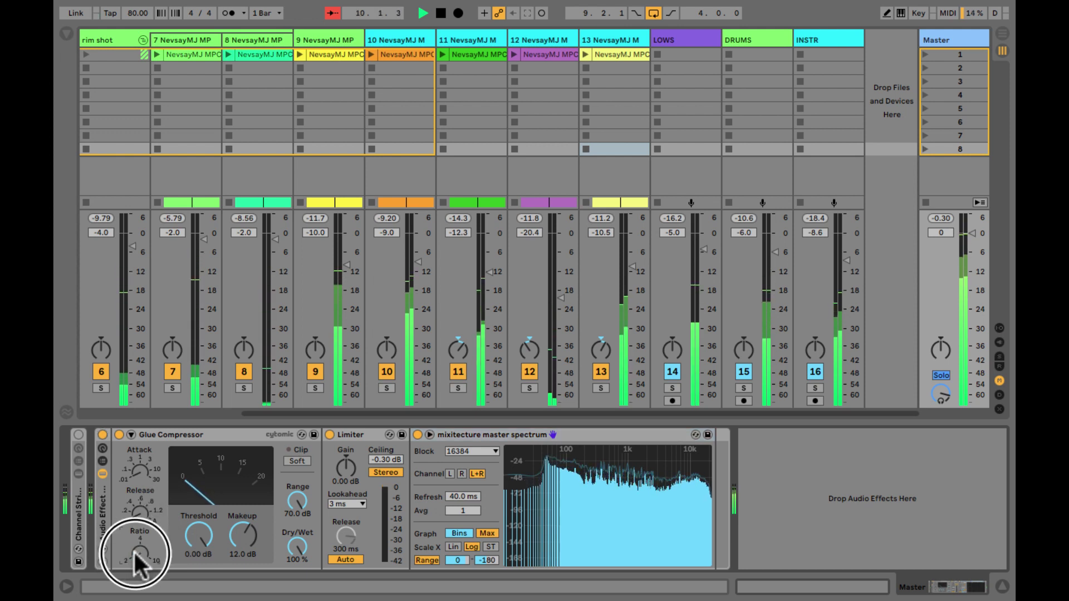
{"action": "left_click", "coordinate": [133, 514]}
{"action": "left_click", "coordinate": [135, 473]}
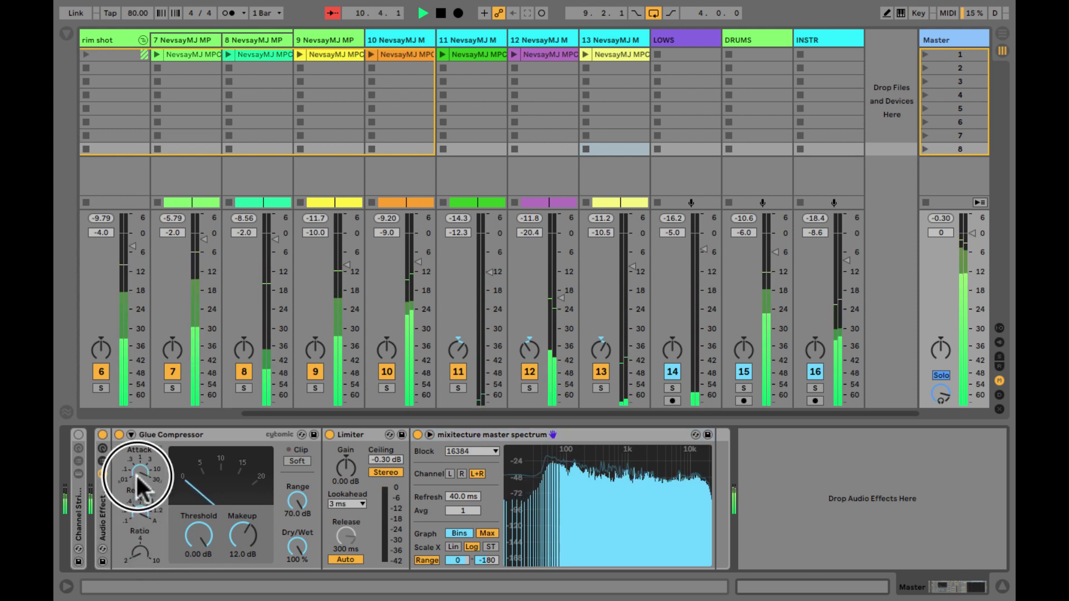
{"action": "left_click_drag", "start_coordinate": [193, 534], "coordinate": [193, 533]}
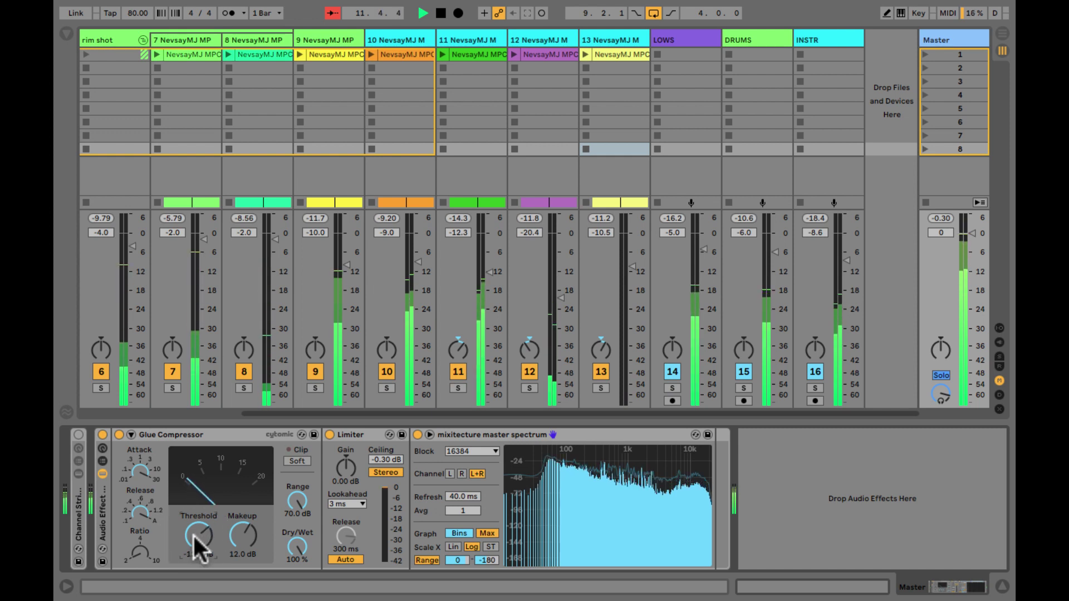
Step: Show the Glue Compressor's sidechain section, choose Master as its audio source, and enable the sidechain EQ
{"action": "left_click", "coordinate": [130, 435]}
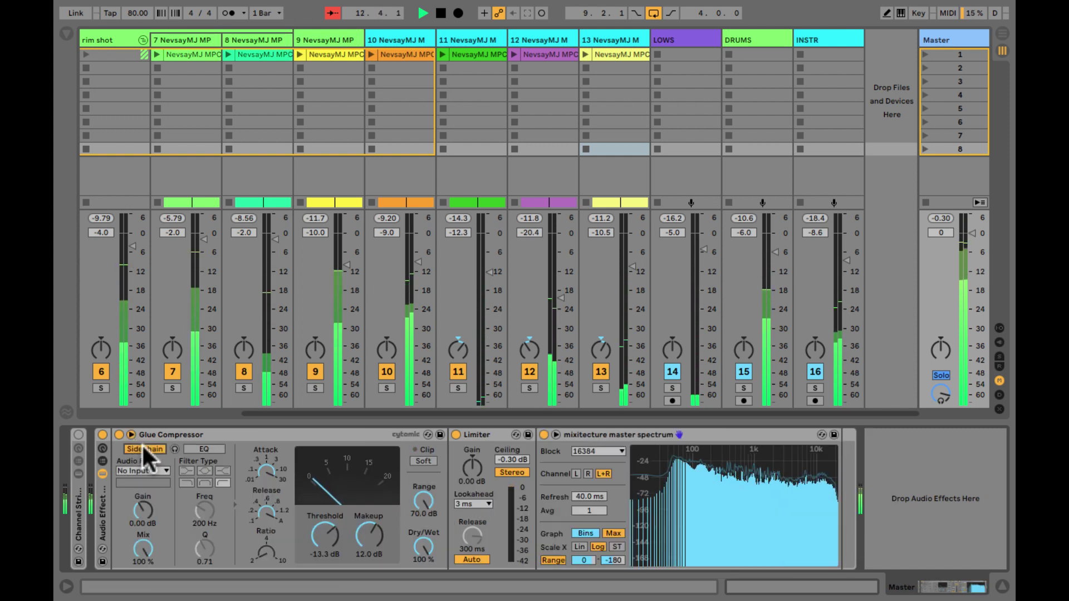
{"action": "left_click", "coordinate": [147, 469]}
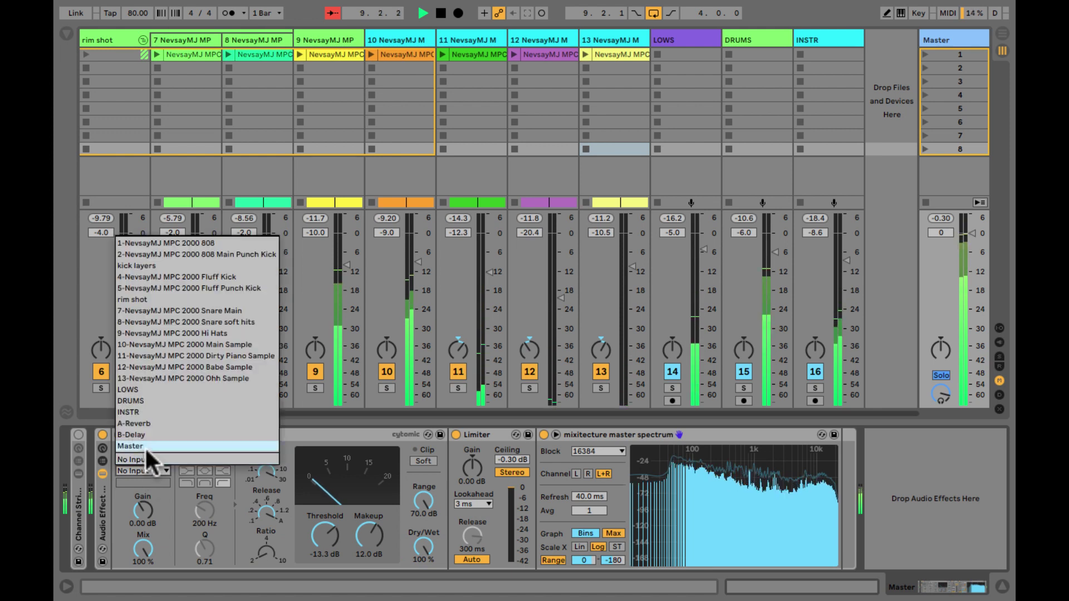
{"action": "left_click", "coordinate": [145, 446]}
{"action": "left_click", "coordinate": [195, 449]}
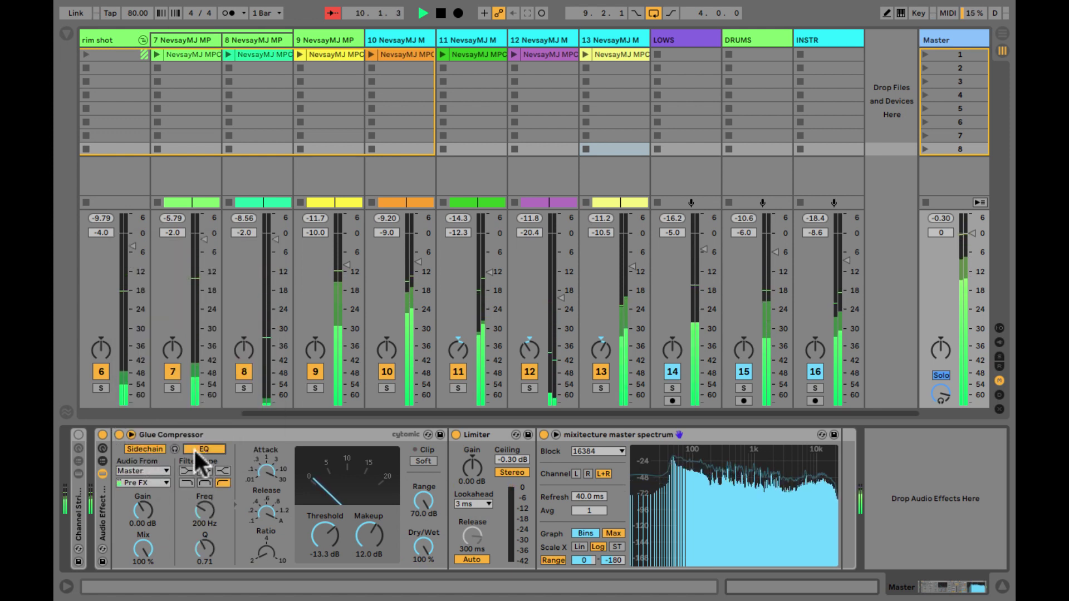
Step: Listen to the sidechain signal and set its EQ filter frequency to 238 Hz and Q to 1.32
{"action": "left_click", "coordinate": [174, 448]}
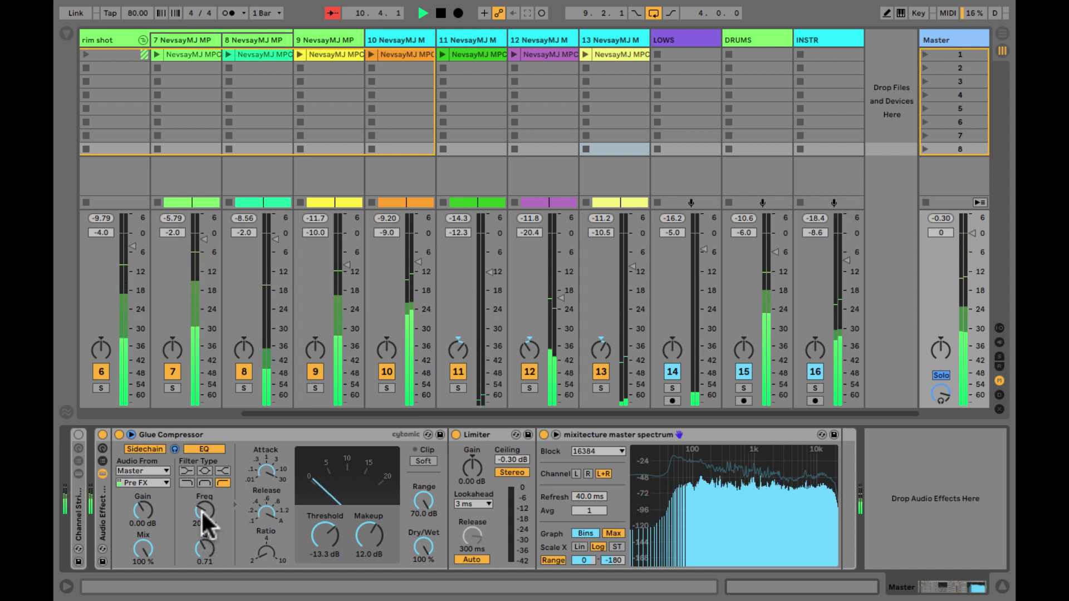
{"action": "mouse_move", "coordinate": [202, 510]}
{"action": "left_mouse_down"}
{"action": "mouse_move", "coordinate": [203, 540]}
{"action": "mouse_move", "coordinate": [198, 510]}
{"action": "left_mouse_up"}
{"action": "left_click", "coordinate": [205, 545]}
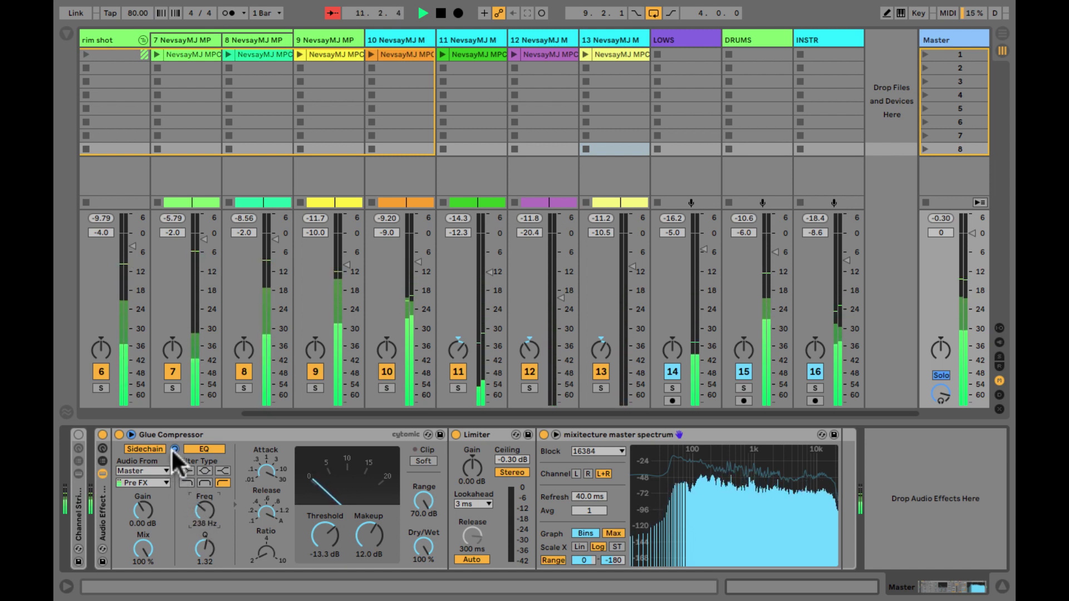
Step: Set the Glue Compressor's threshold to -30.5 dB and makeup to 9.37 dB, and compare the sound with the sidechain off and on
{"action": "mouse_move", "coordinate": [326, 535]}
{"action": "left_mouse_down"}
{"action": "mouse_move", "coordinate": [373, 537]}
{"action": "mouse_move", "coordinate": [326, 532]}
{"action": "left_mouse_up"}
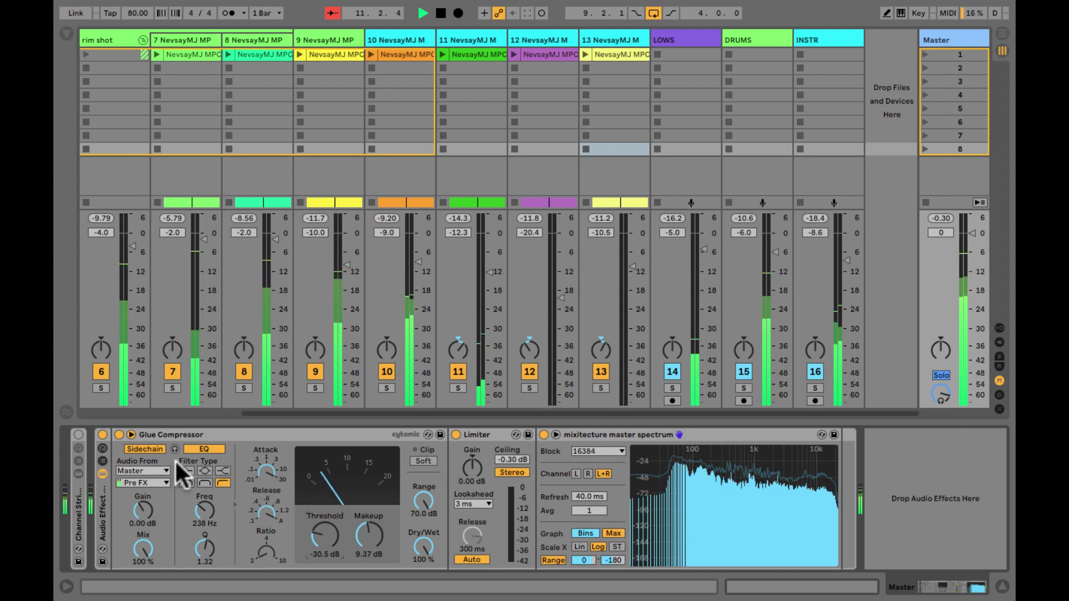
{"action": "left_click", "coordinate": [149, 449]}
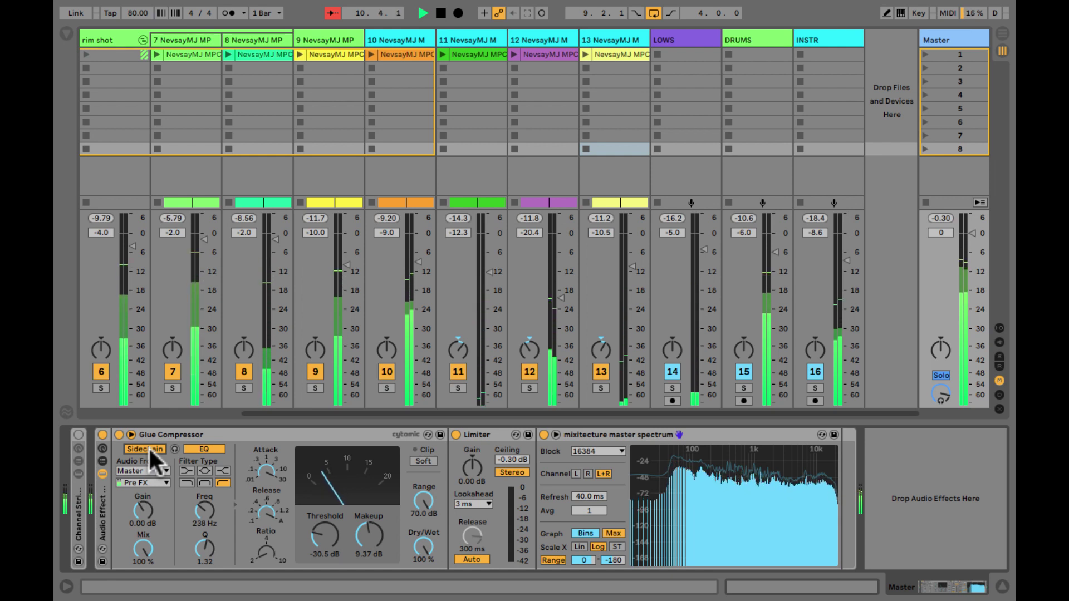
{"action": "left_click", "coordinate": [149, 448]}
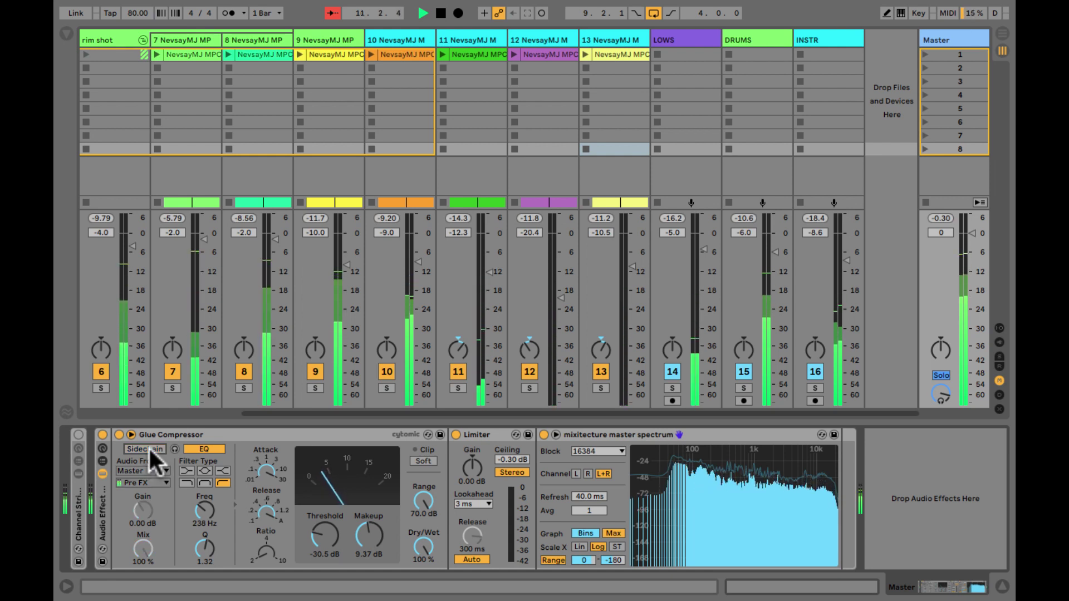
{"action": "left_click", "coordinate": [148, 448]}
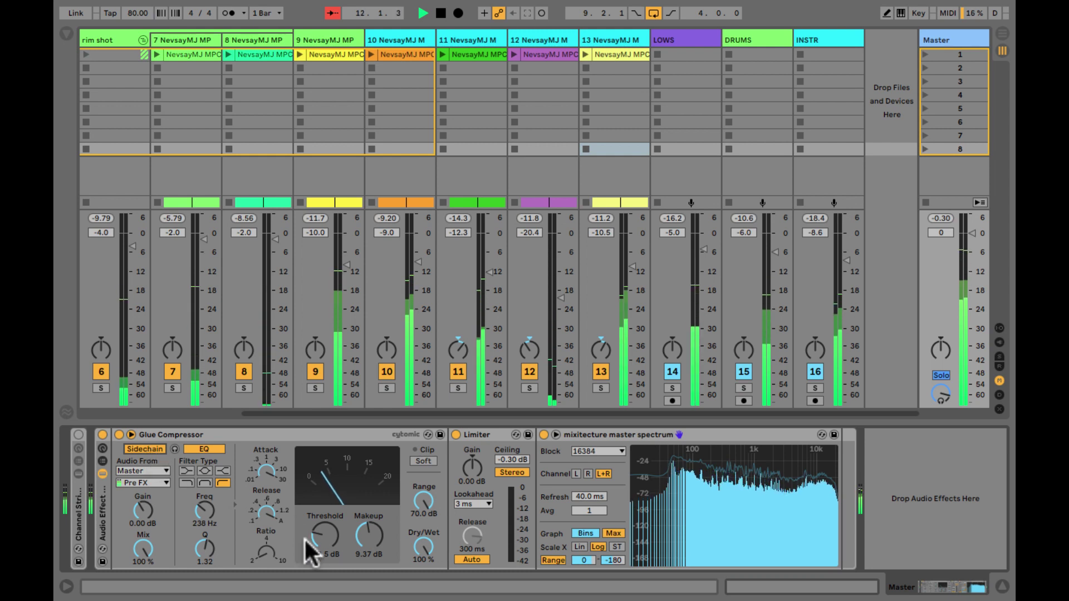
Step: Set the Glue Compressor's threshold to -31.7 dB and makeup to 13.5 dB with Soft clip on, and raise the Limiter gain to 2.60 dB
{"action": "left_click_drag", "start_coordinate": [317, 536], "coordinate": [366, 534]}
{"action": "left_click", "coordinate": [423, 461]}
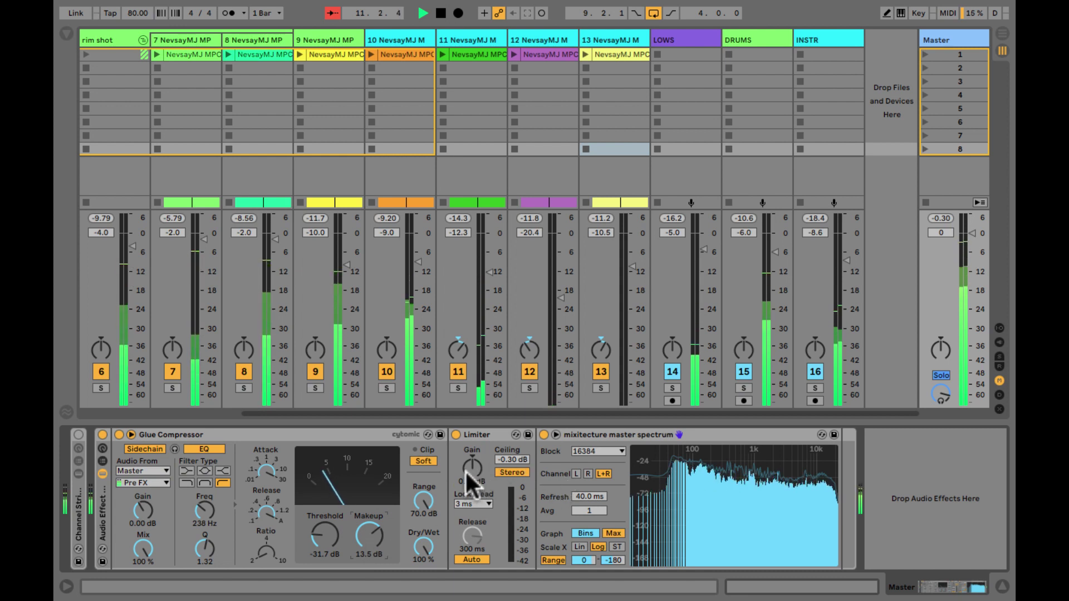
{"action": "left_click_drag", "start_coordinate": [466, 470], "coordinate": [466, 470]}
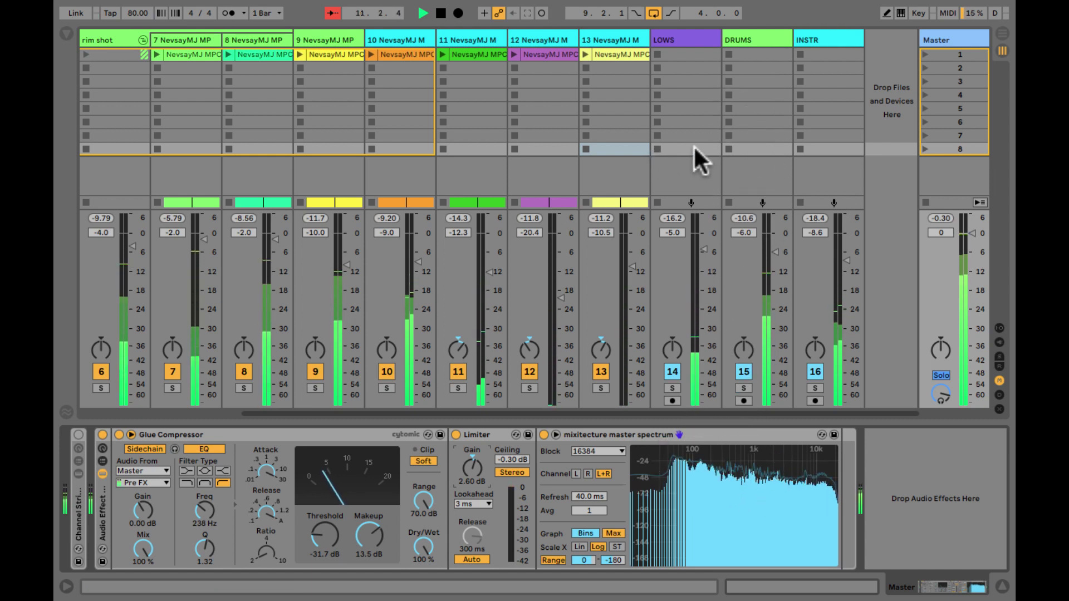
Step: Unfold the rim shot and kick layers groups, and select track 2 to show its channel strip
{"action": "scroll", "coordinate": [695, 148], "scroll_direction": "left", "scroll_amount": 3}
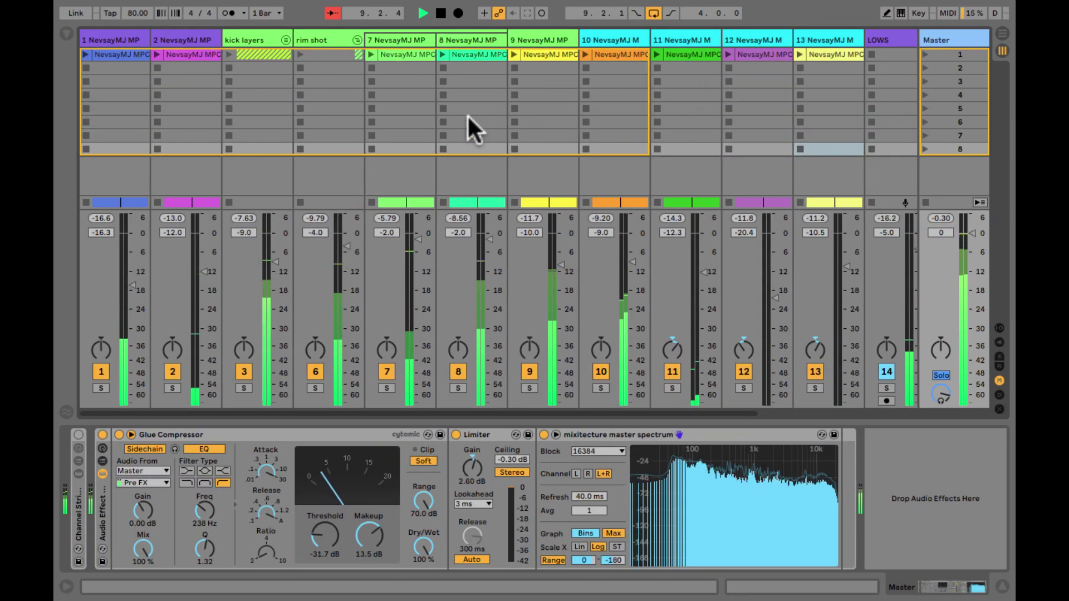
{"action": "left_click", "coordinate": [357, 39]}
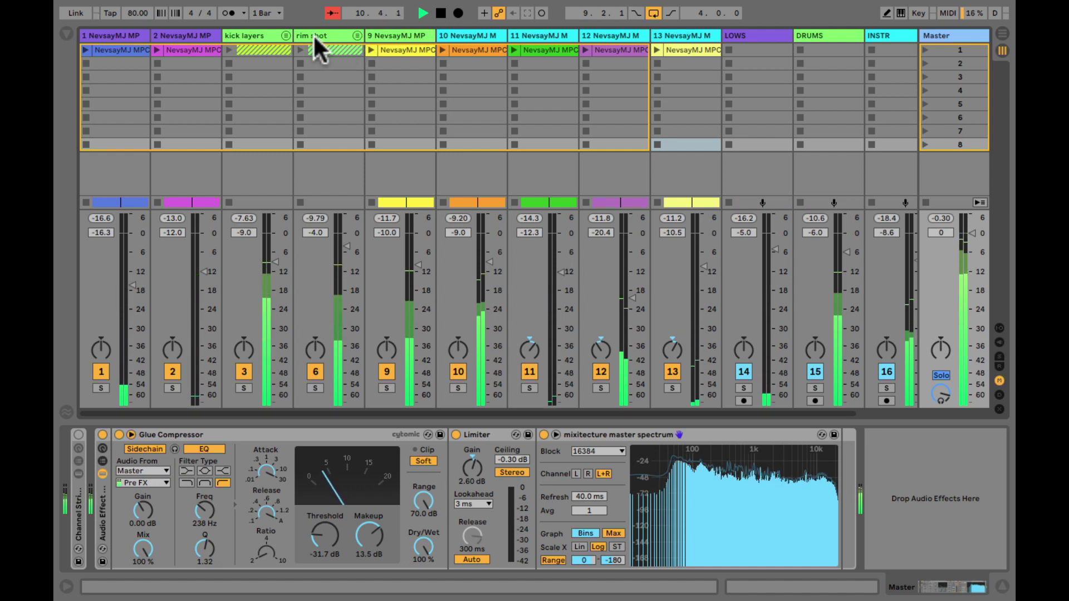
{"action": "left_click", "coordinate": [313, 34]}
{"action": "left_click", "coordinate": [356, 36]}
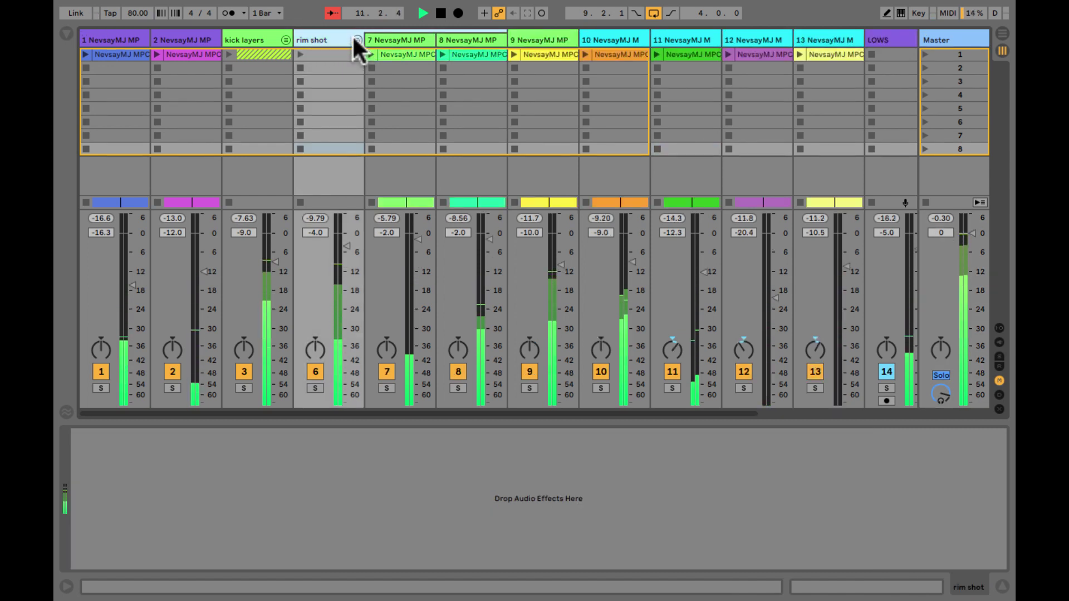
{"action": "left_click", "coordinate": [285, 40]}
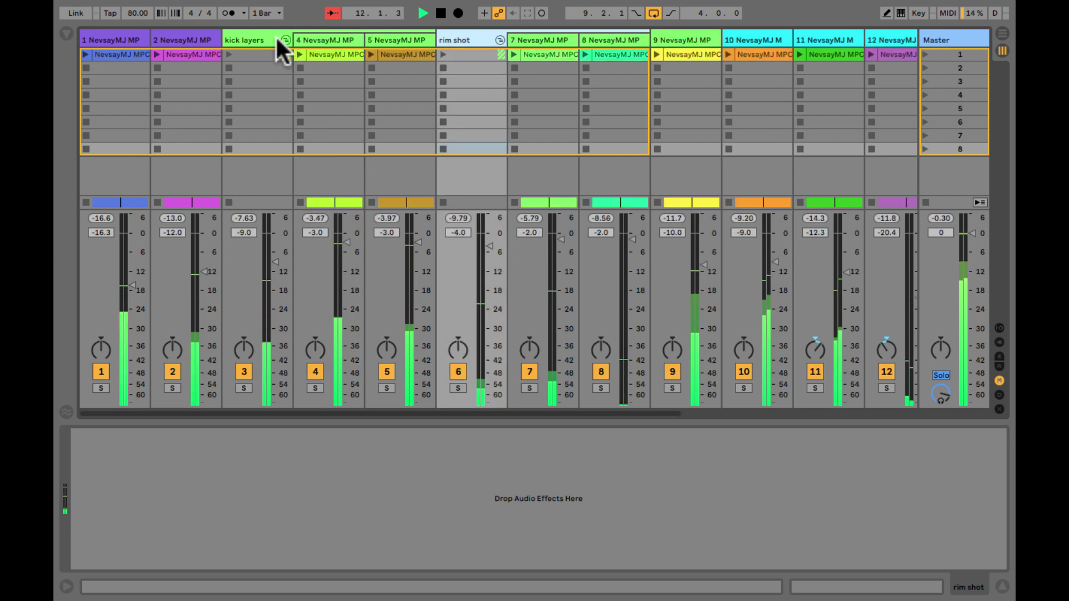
{"action": "left_click", "coordinate": [193, 38]}
Step: Mute the DRUMS and INSTR buses to hear LOWS alone, and bring DRUMS and INSTR back in one after the other
{"action": "scroll", "coordinate": [443, 167], "scroll_direction": "right", "scroll_amount": 5}
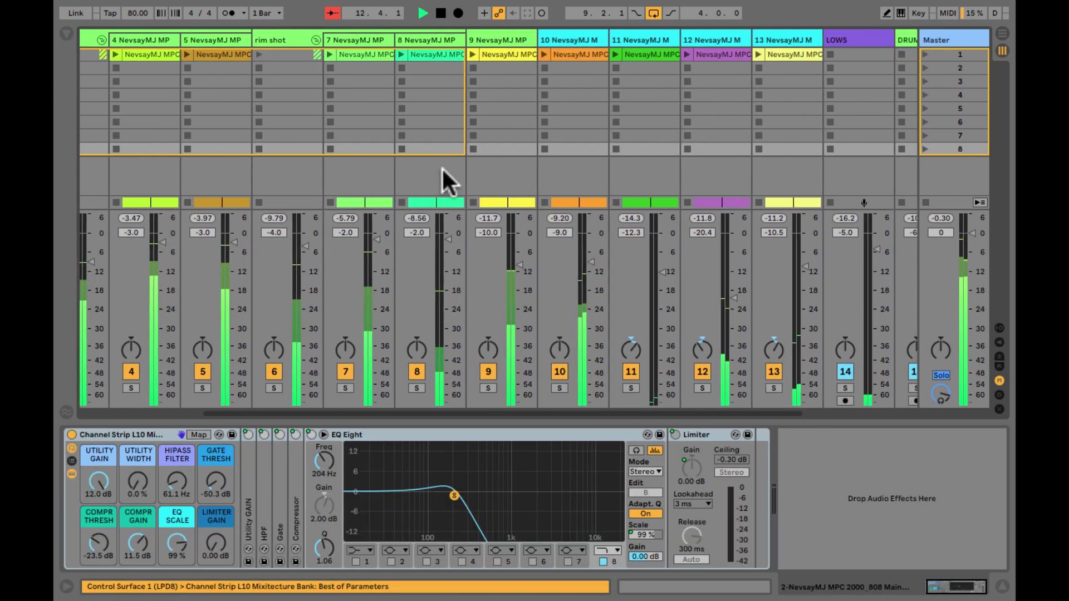
{"action": "scroll", "coordinate": [891, 287], "scroll_direction": "right", "scroll_amount": 3}
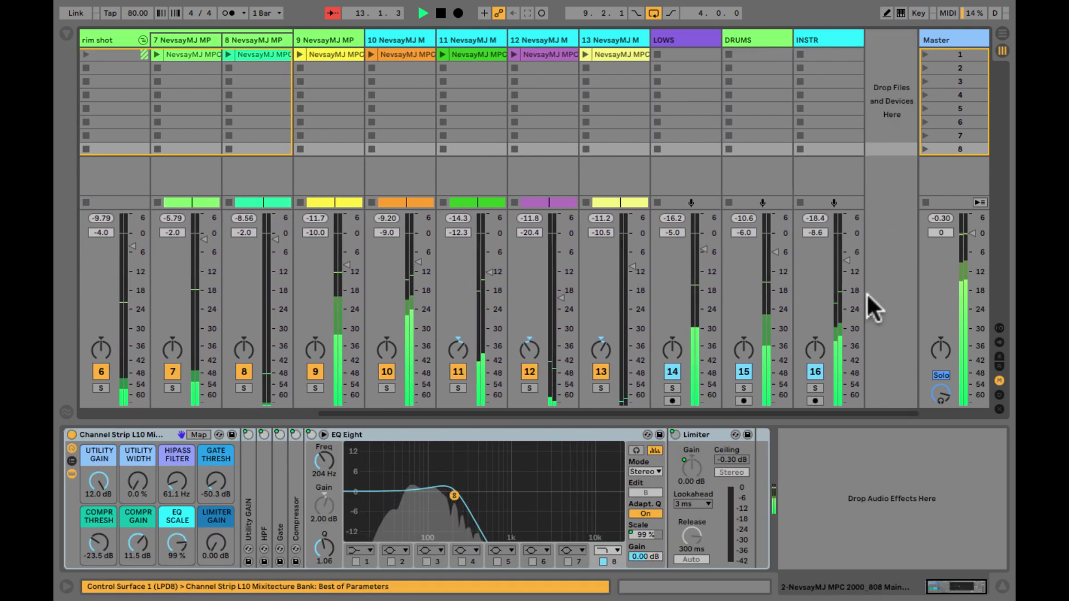
{"action": "left_click", "coordinate": [744, 371]}
{"action": "left_click", "coordinate": [814, 371]}
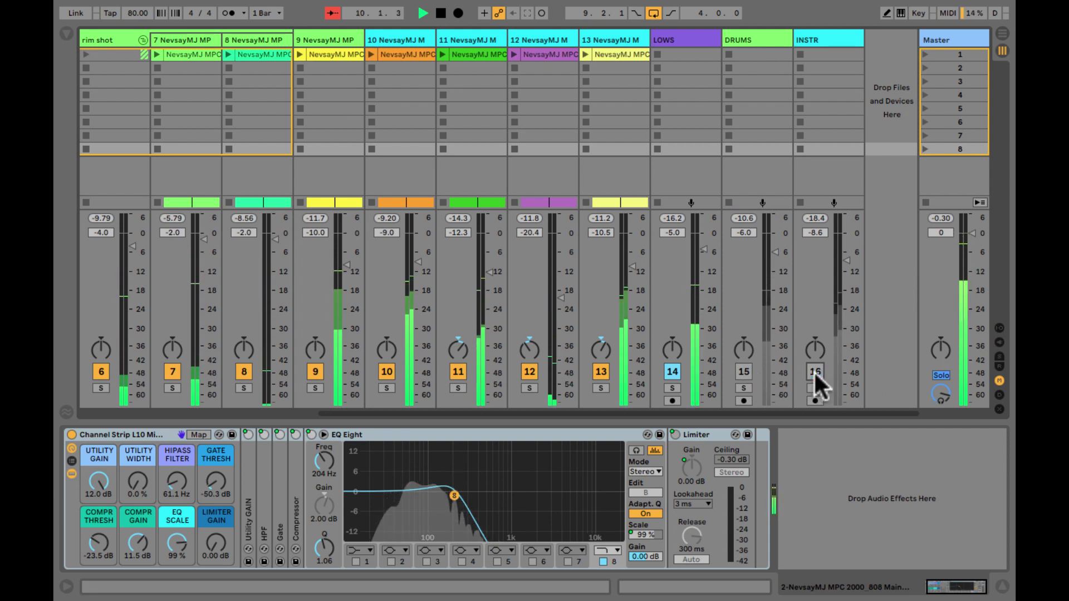
{"action": "left_click", "coordinate": [742, 373]}
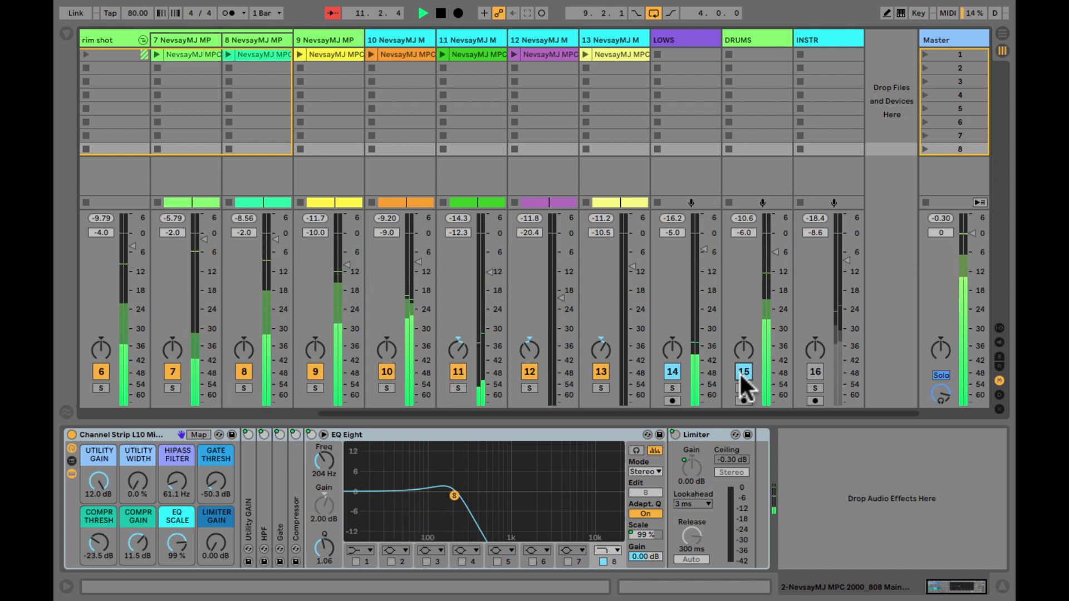
{"action": "left_click", "coordinate": [815, 371]}
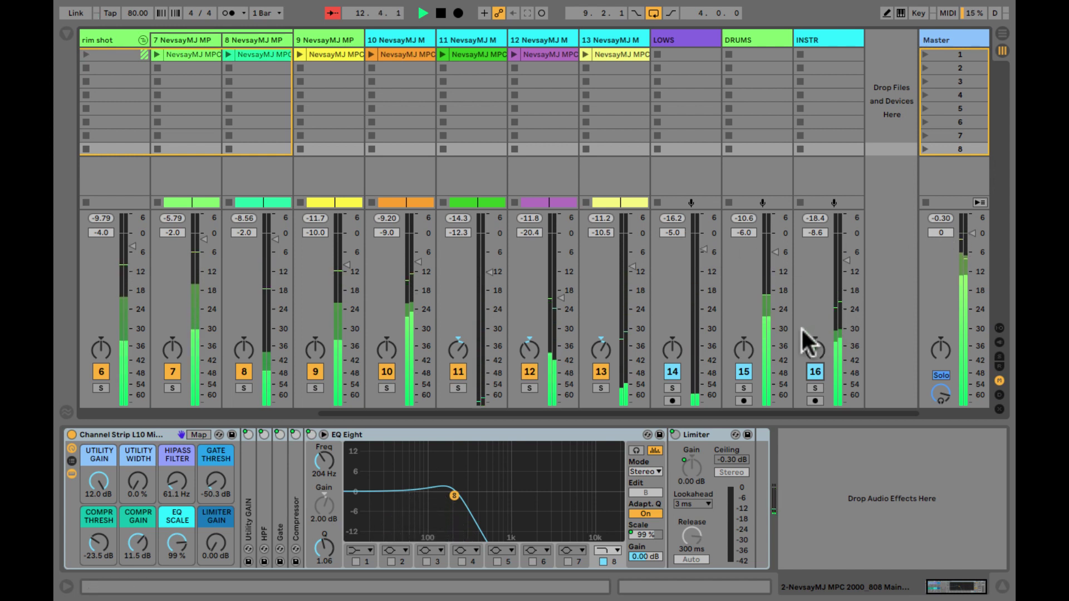
Step: Select track 2's slot in scene 5 and adjust the track's volume
{"action": "scroll", "coordinate": [802, 334], "scroll_direction": "left", "scroll_amount": 5}
{"action": "scroll", "coordinate": [800, 328], "scroll_direction": "left", "scroll_amount": 3}
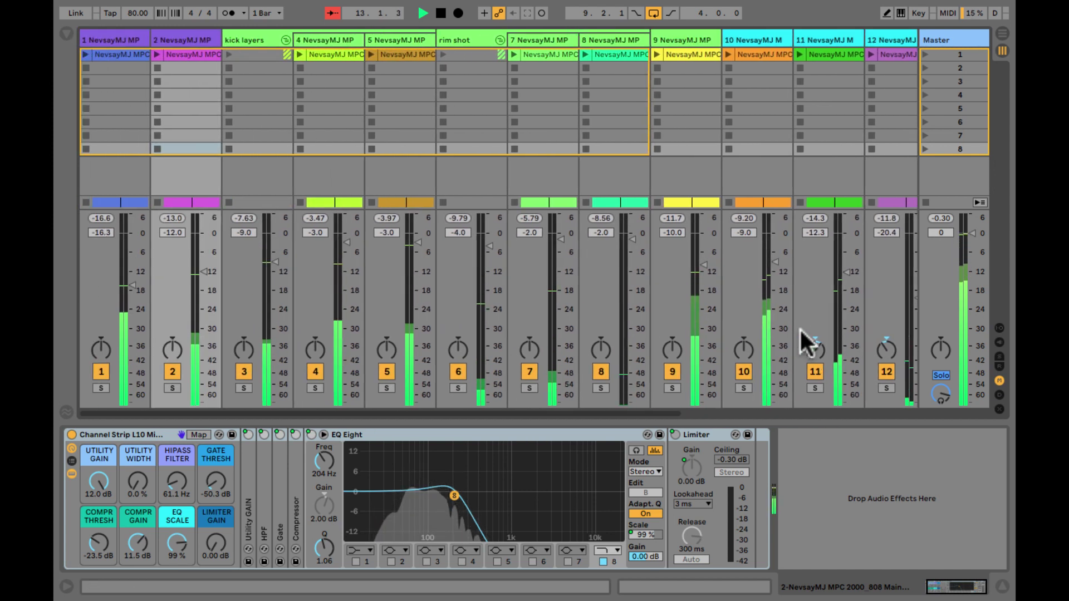
{"action": "left_click", "coordinate": [134, 106]}
{"action": "left_click", "coordinate": [176, 106]}
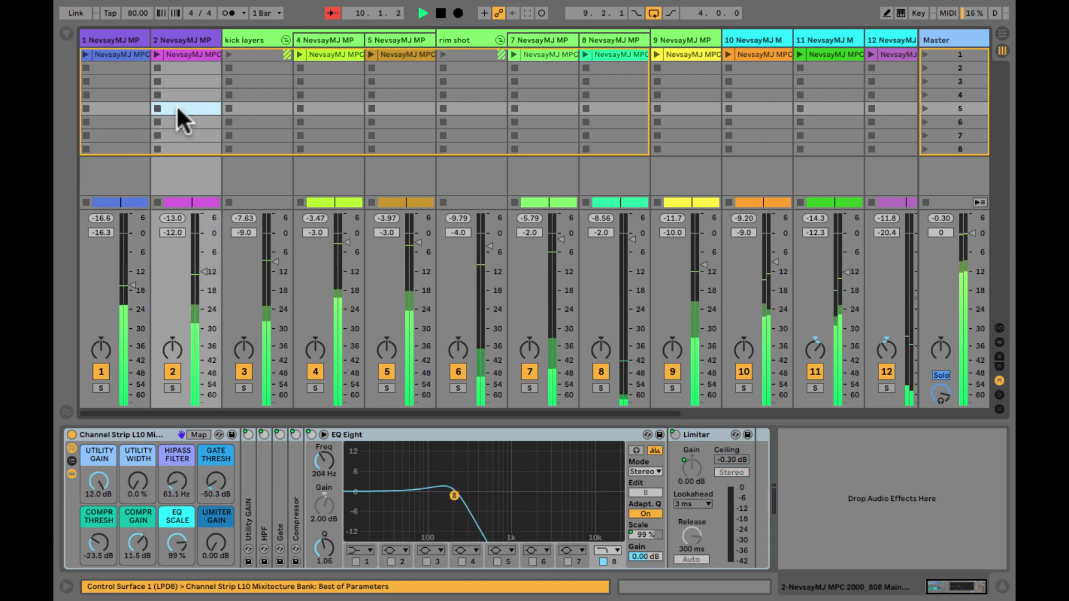
{"action": "left_click", "coordinate": [204, 273]}
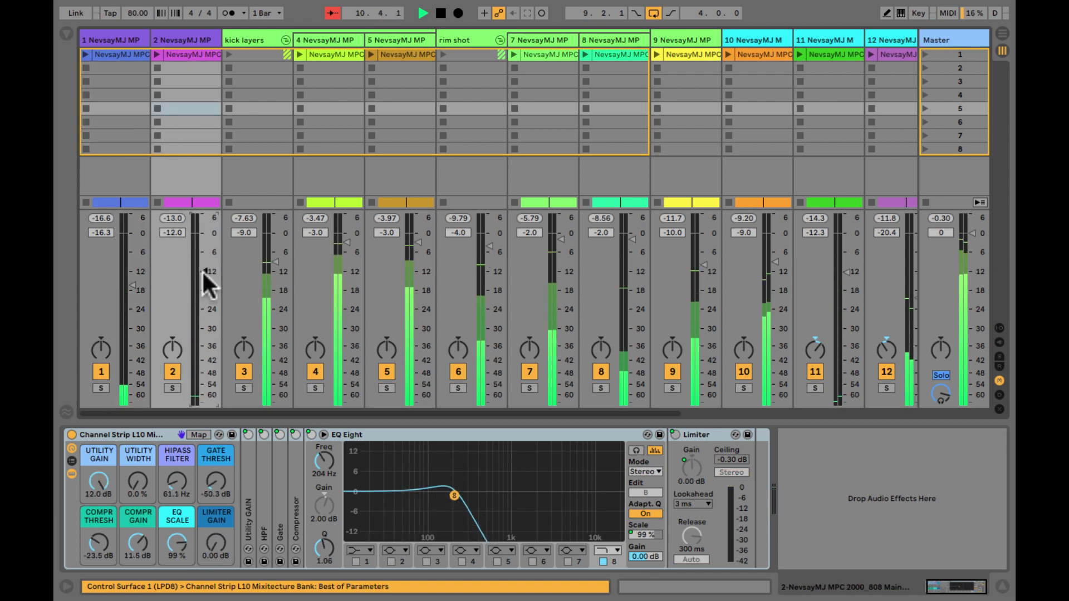